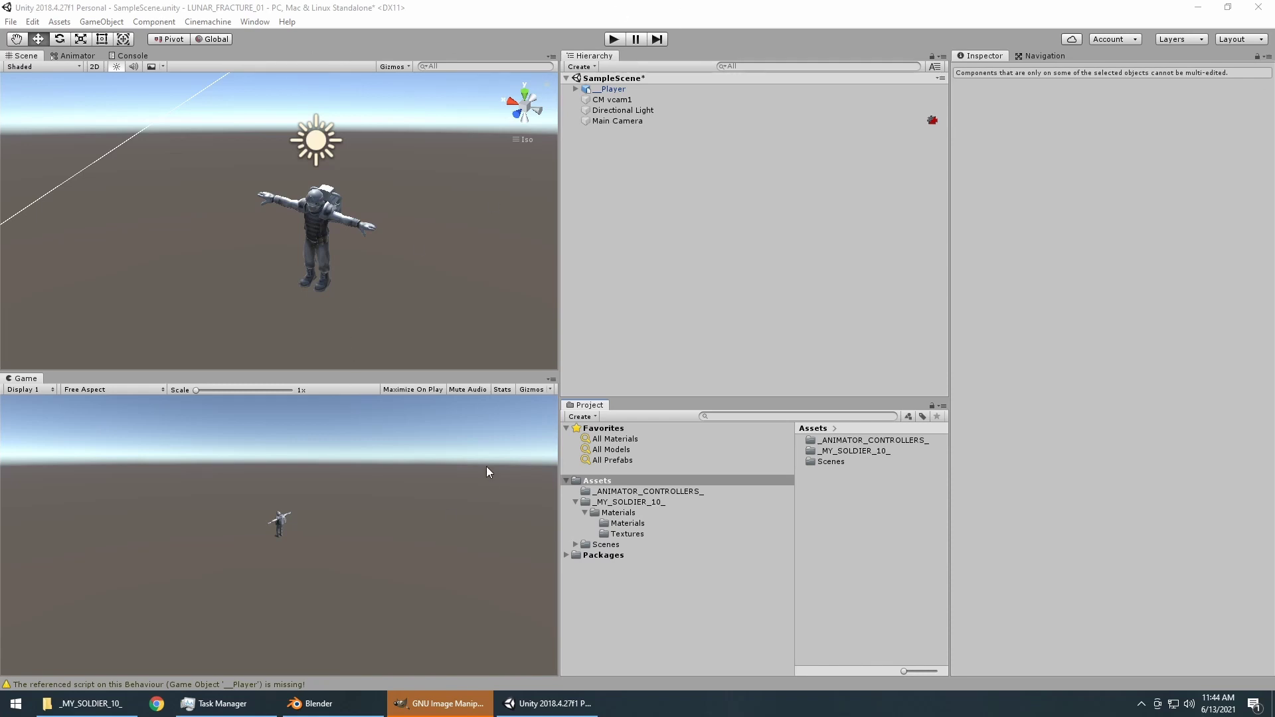
Play the scene to examine the animated soldier from several angles, and stop playback.
{"action": "left_click", "coordinate": [614, 38]}
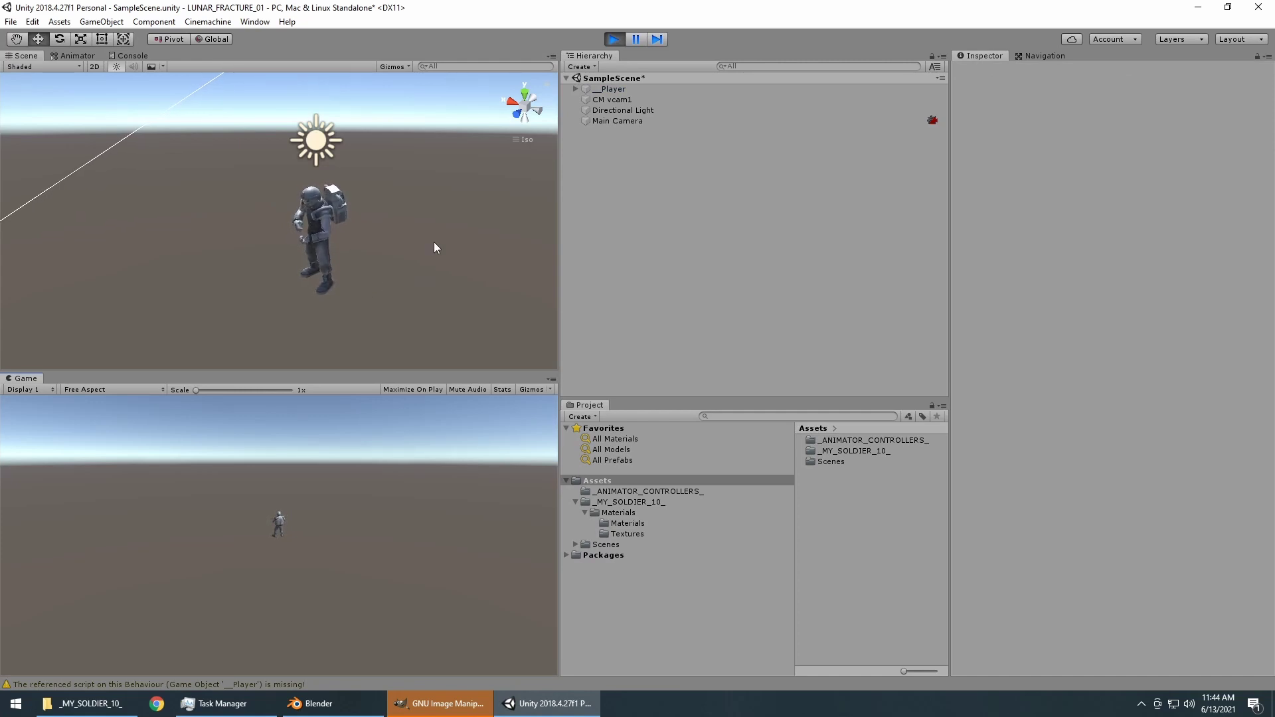
{"action": "key", "text": "q"}
{"action": "left_click_drag", "start_coordinate": [408, 275], "coordinate": [401, 227]}
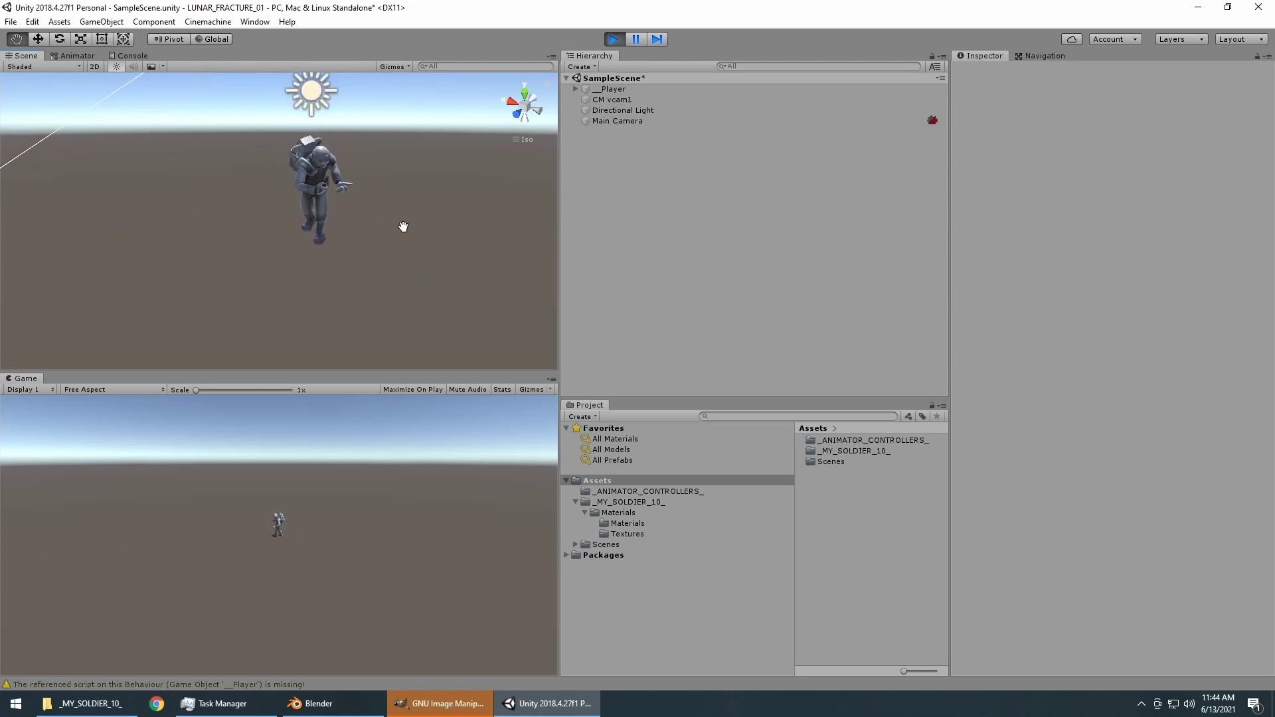
{"action": "key", "text": "w"}
{"action": "key", "text": "q"}
{"action": "left_click_drag", "start_coordinate": [378, 285], "coordinate": [409, 281]}
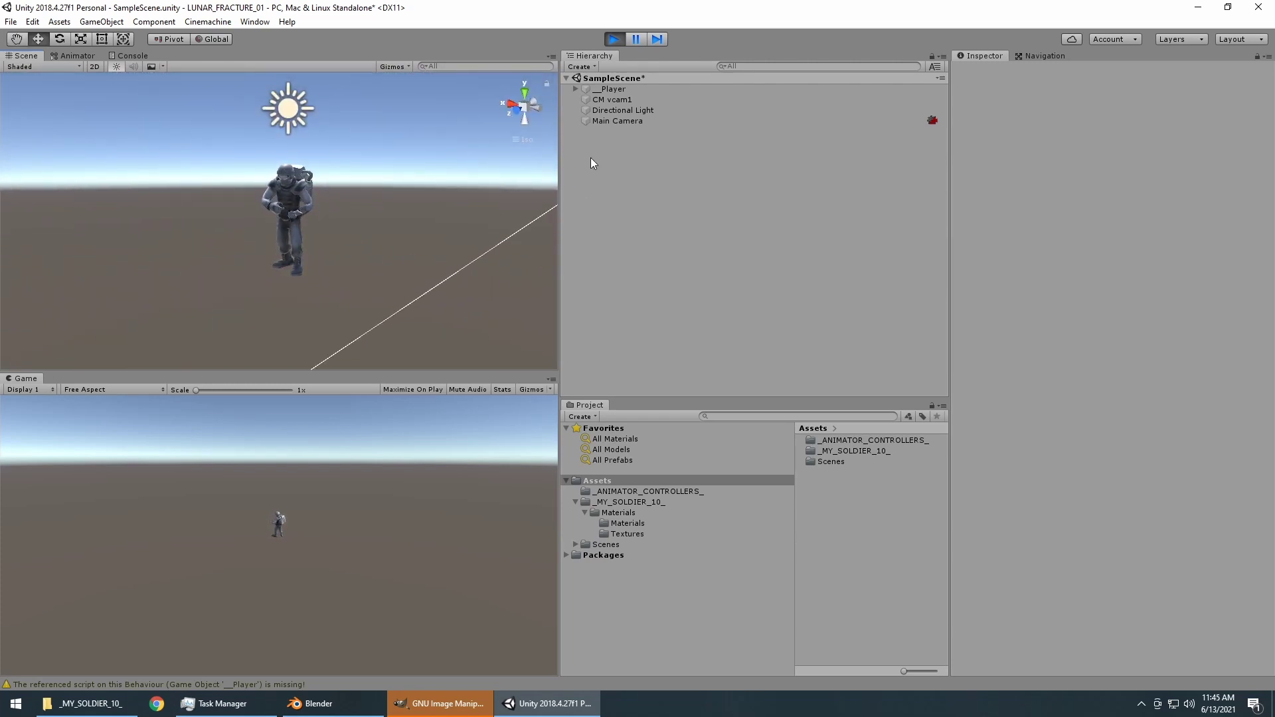
{"action": "left_click", "coordinate": [615, 39]}
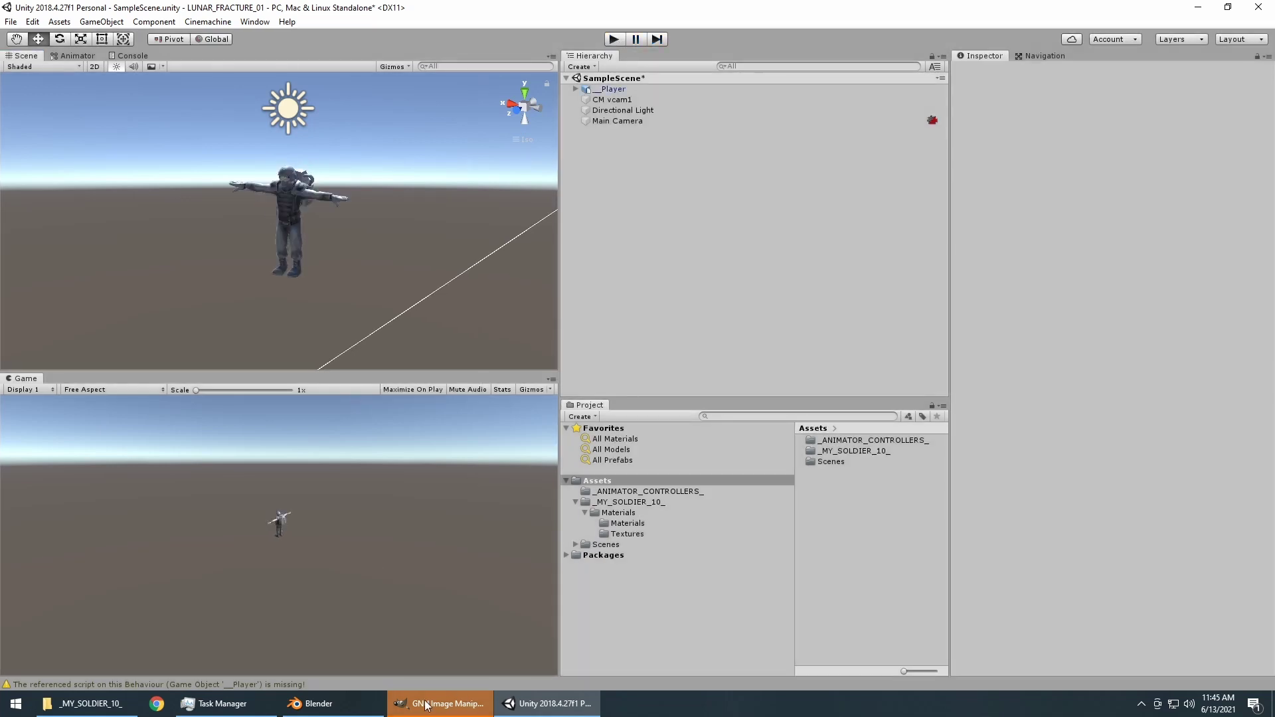
Switch to Blender, dismissing its splash screen and maximizing the window.
{"action": "left_click", "coordinate": [425, 704]}
{"action": "left_click", "coordinate": [331, 703]}
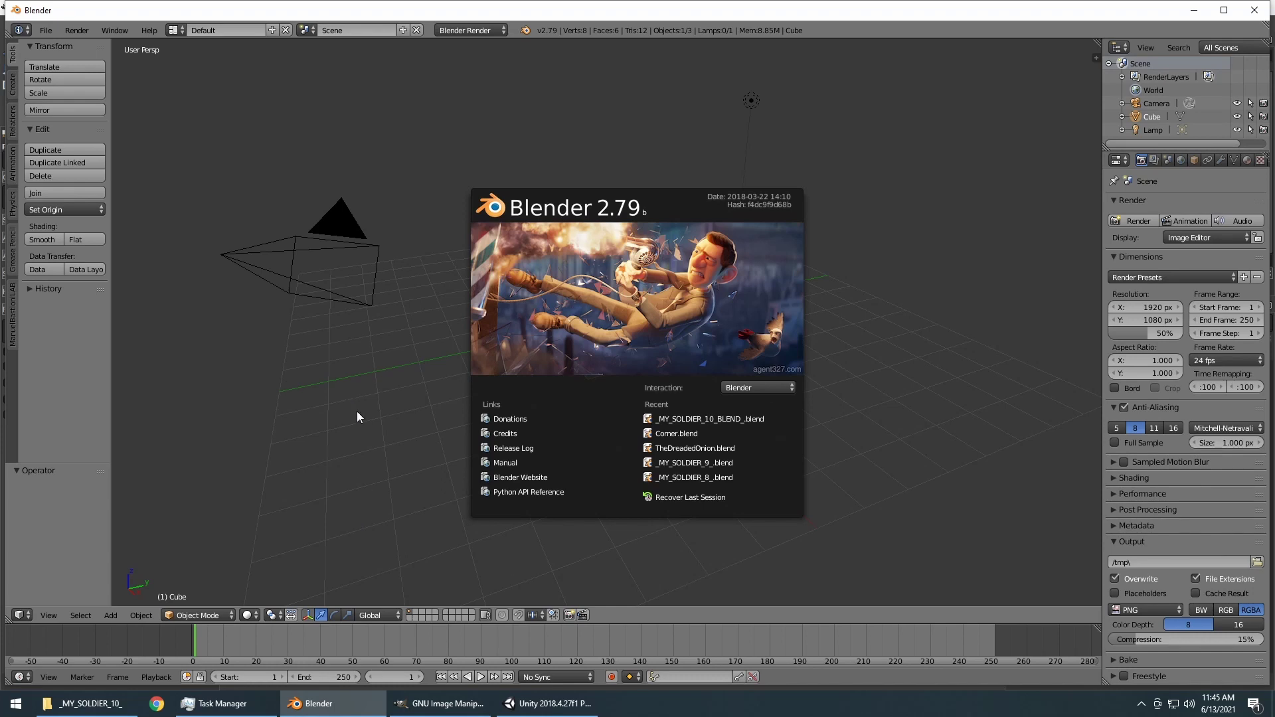
{"action": "left_click", "coordinate": [342, 447]}
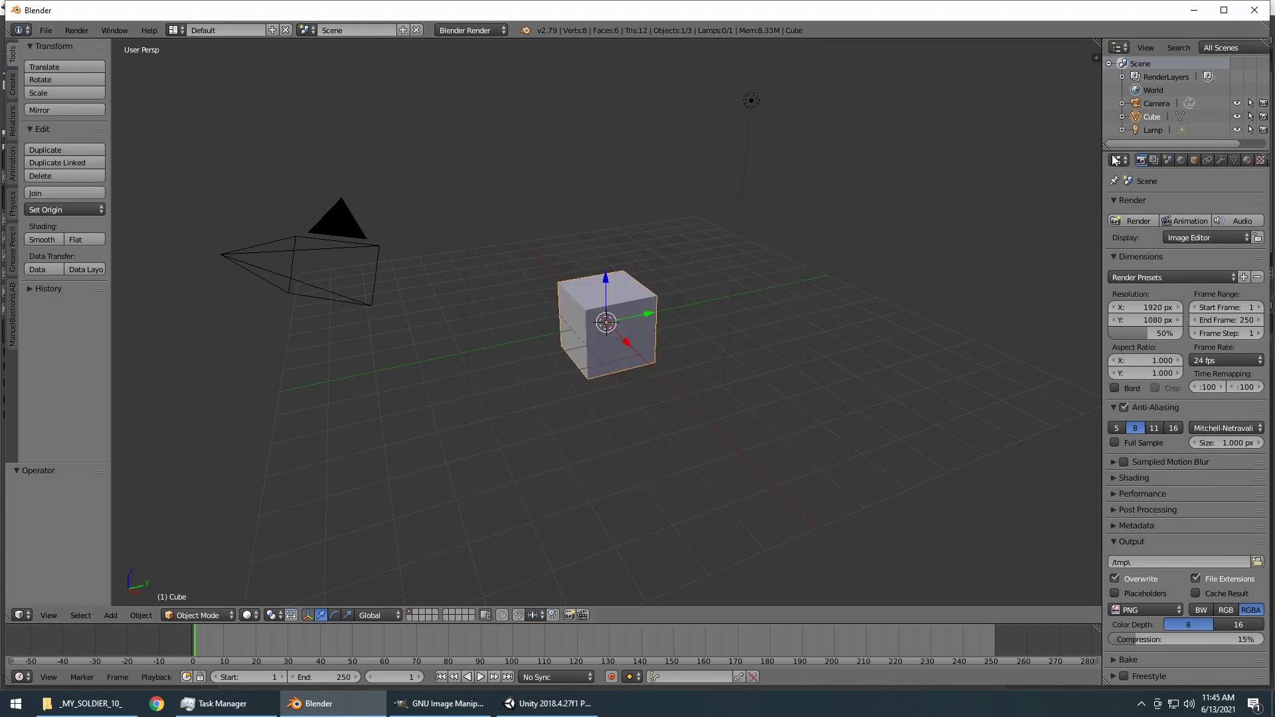
{"action": "left_click", "coordinate": [1226, 10]}
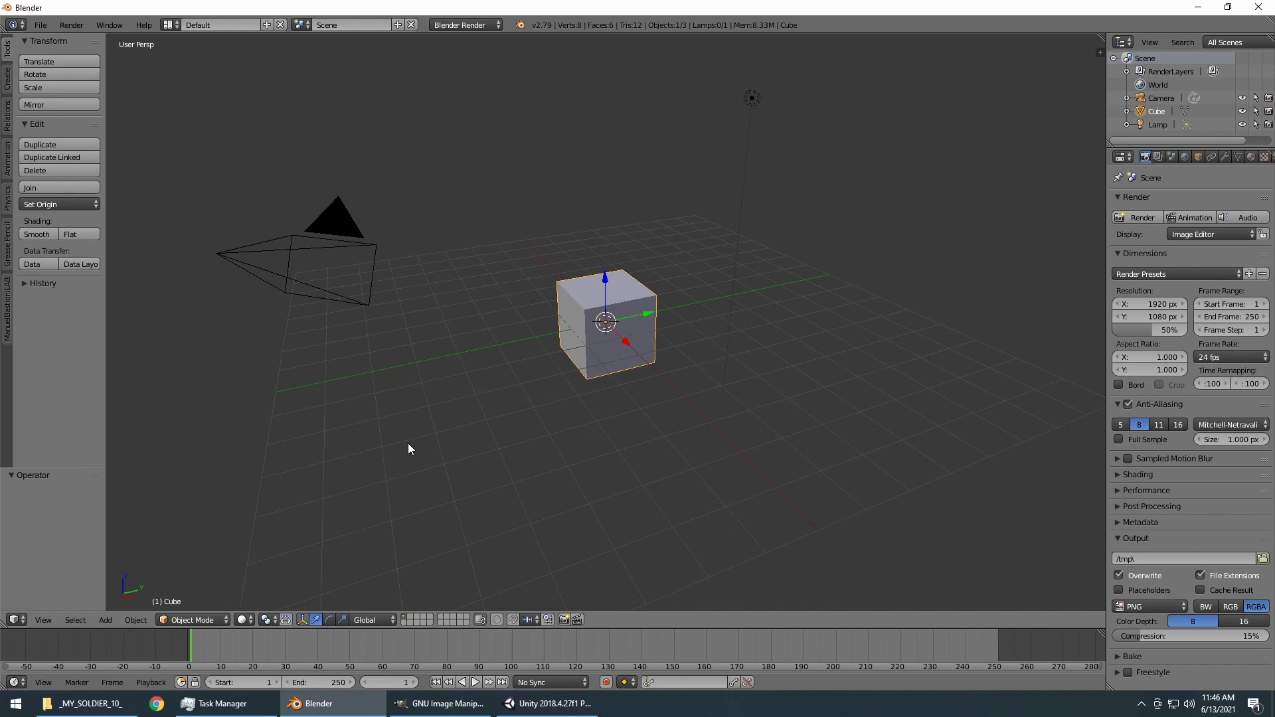
Delete all the default objects in the scene: the cube, camera and lamp.
{"action": "key", "text": "a"}
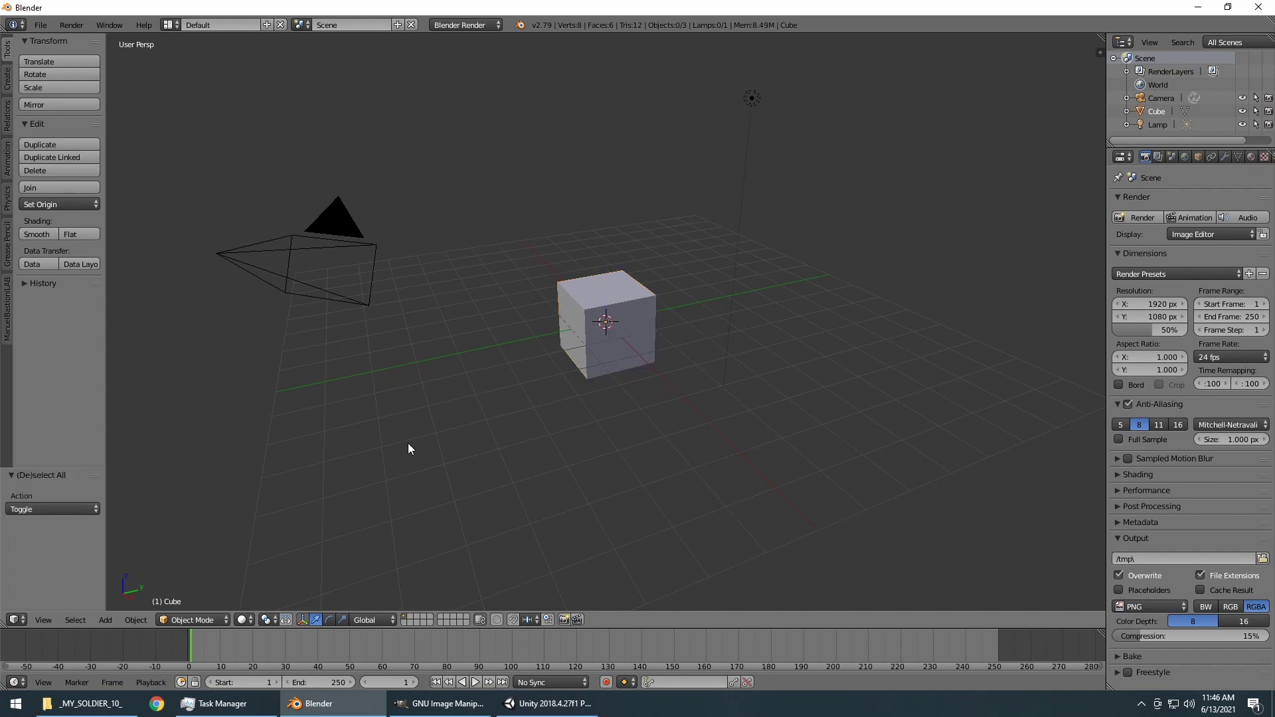
{"action": "key", "text": "a"}
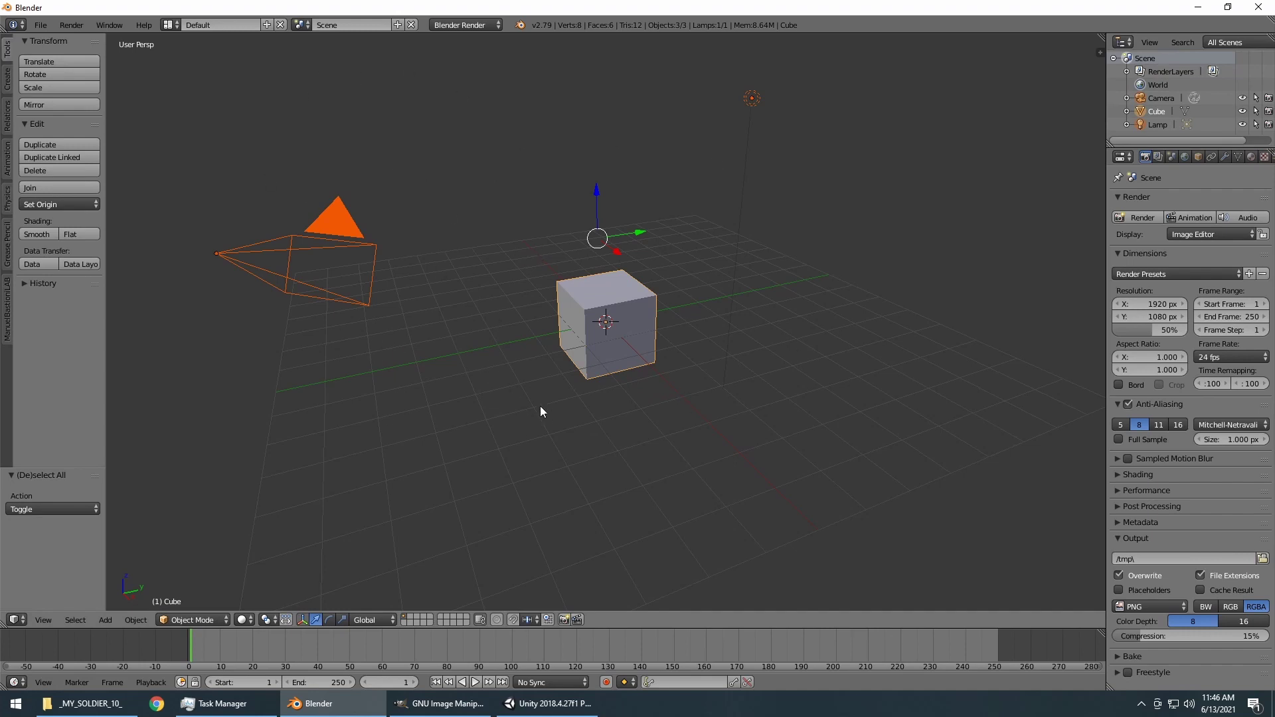
{"action": "key", "text": "x"}
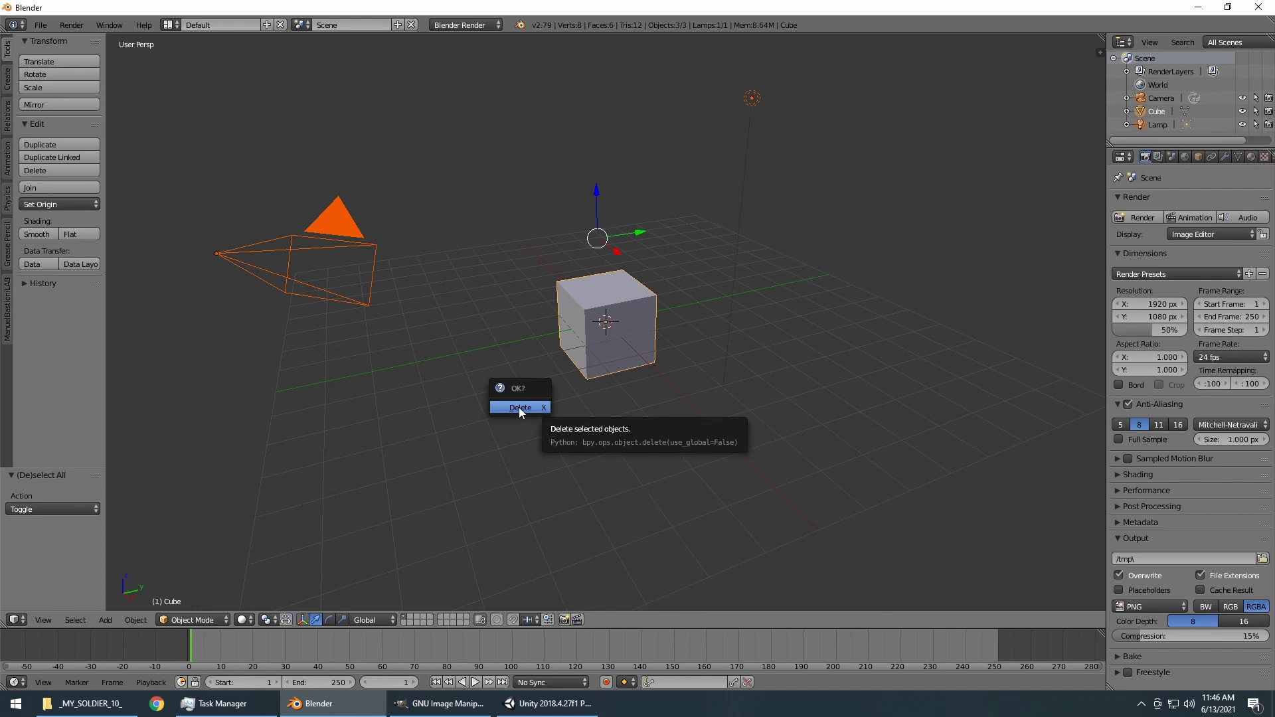
{"action": "left_click", "coordinate": [519, 408]}
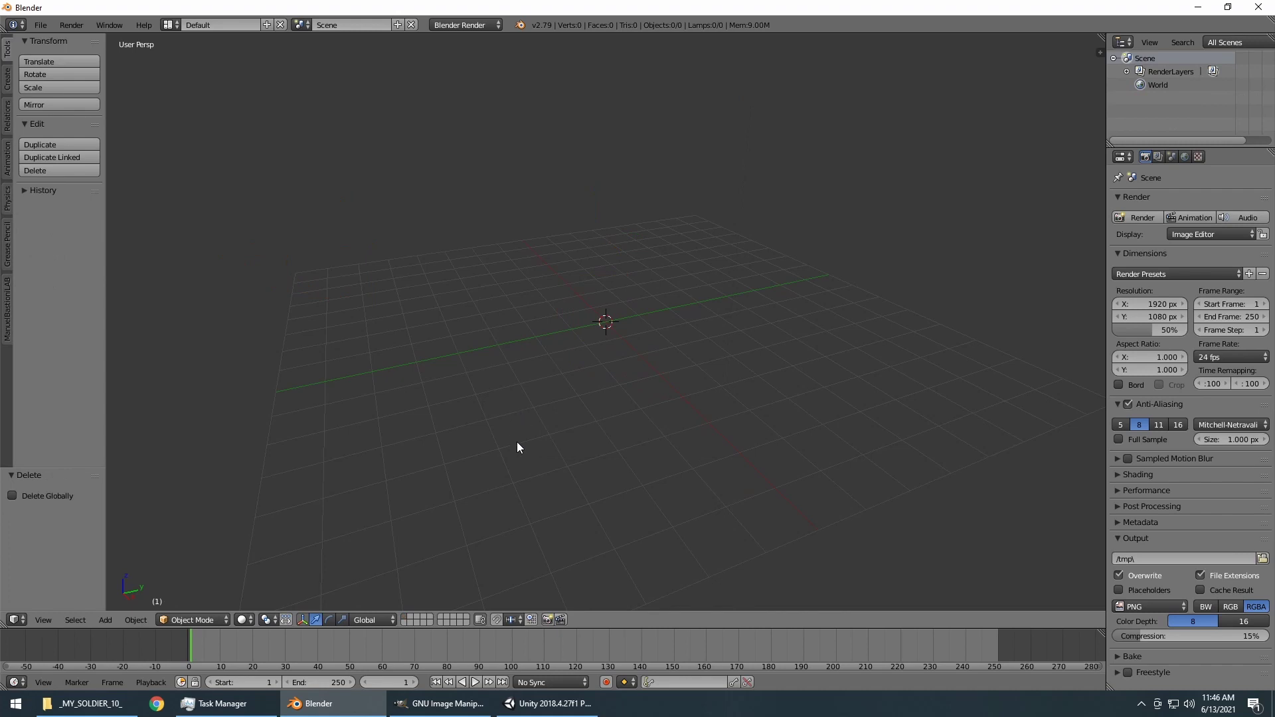
Place the 3D cursor at various spots around the empty viewport, ending above the grid.
{"action": "left_click_drag", "start_coordinate": [659, 370], "coordinate": [699, 457]}
{"action": "left_click", "coordinate": [390, 268]}
{"action": "left_click", "coordinate": [763, 285]}
{"action": "left_click", "coordinate": [373, 237]}
{"action": "left_click", "coordinate": [828, 230]}
{"action": "left_click", "coordinate": [458, 359]}
{"action": "left_click", "coordinate": [488, 138]}
{"action": "left_click_drag", "start_coordinate": [780, 343], "coordinate": [738, 357]}
Add a plane mesh at the 3D cursor with the default radius of 1.
{"action": "left_click", "coordinate": [106, 620]}
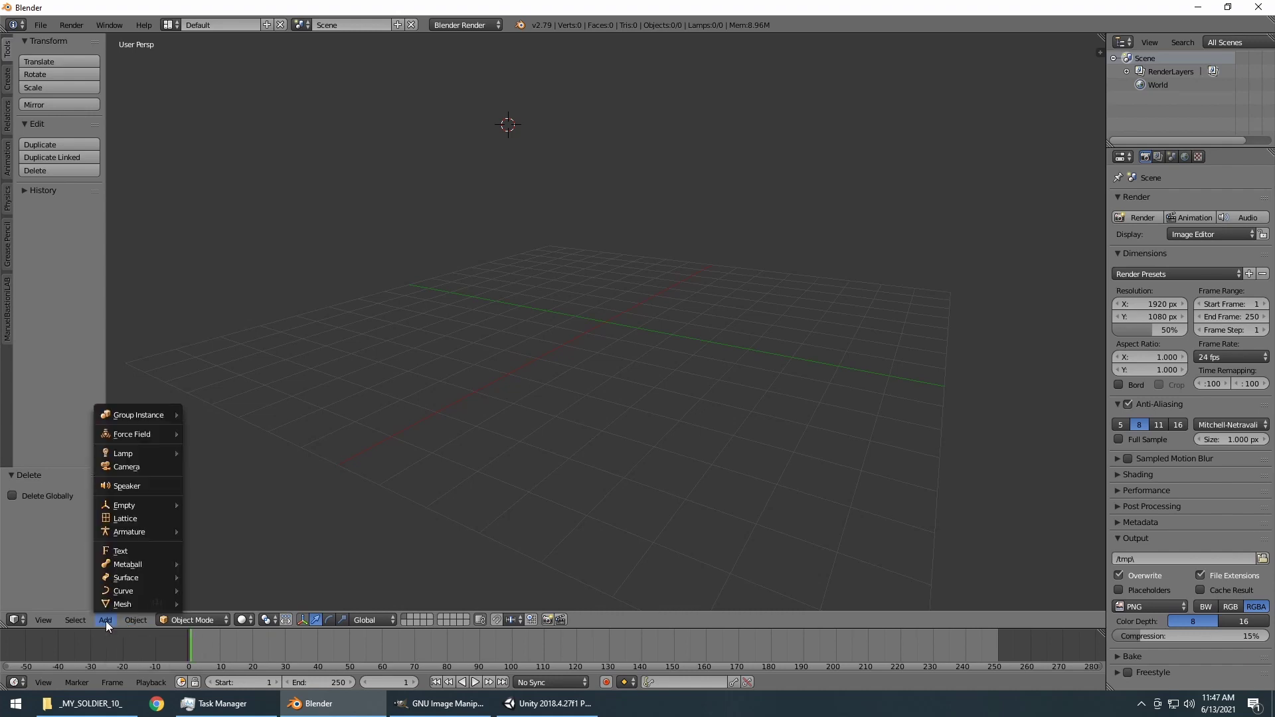
{"action": "mouse_move", "coordinate": [117, 601]}
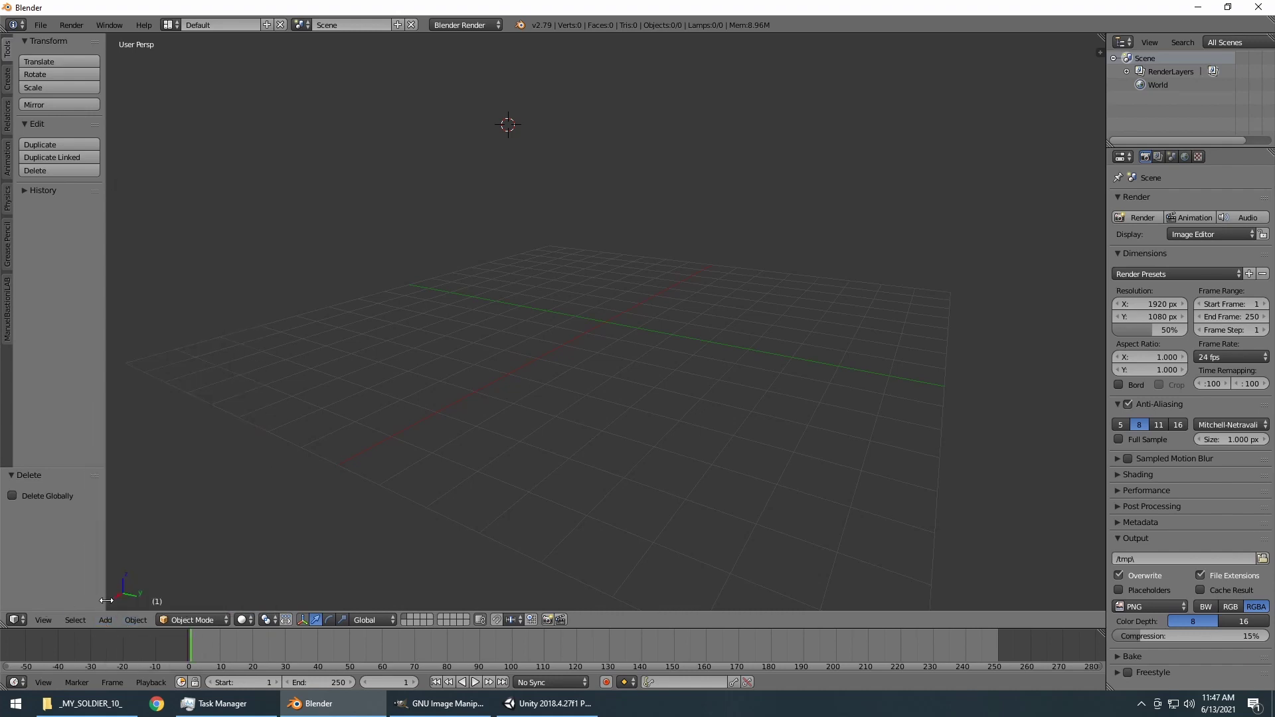
{"action": "left_click", "coordinate": [105, 620]}
{"action": "mouse_move", "coordinate": [130, 601]}
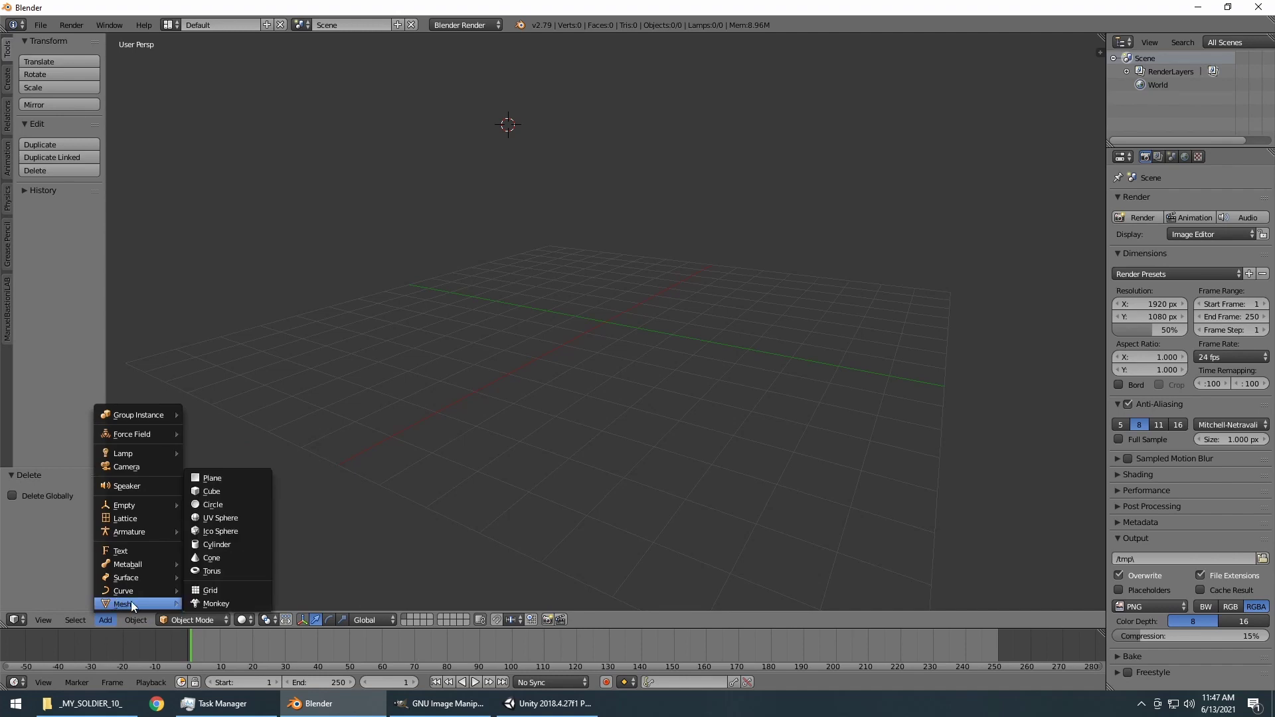
{"action": "left_click", "coordinate": [211, 478]}
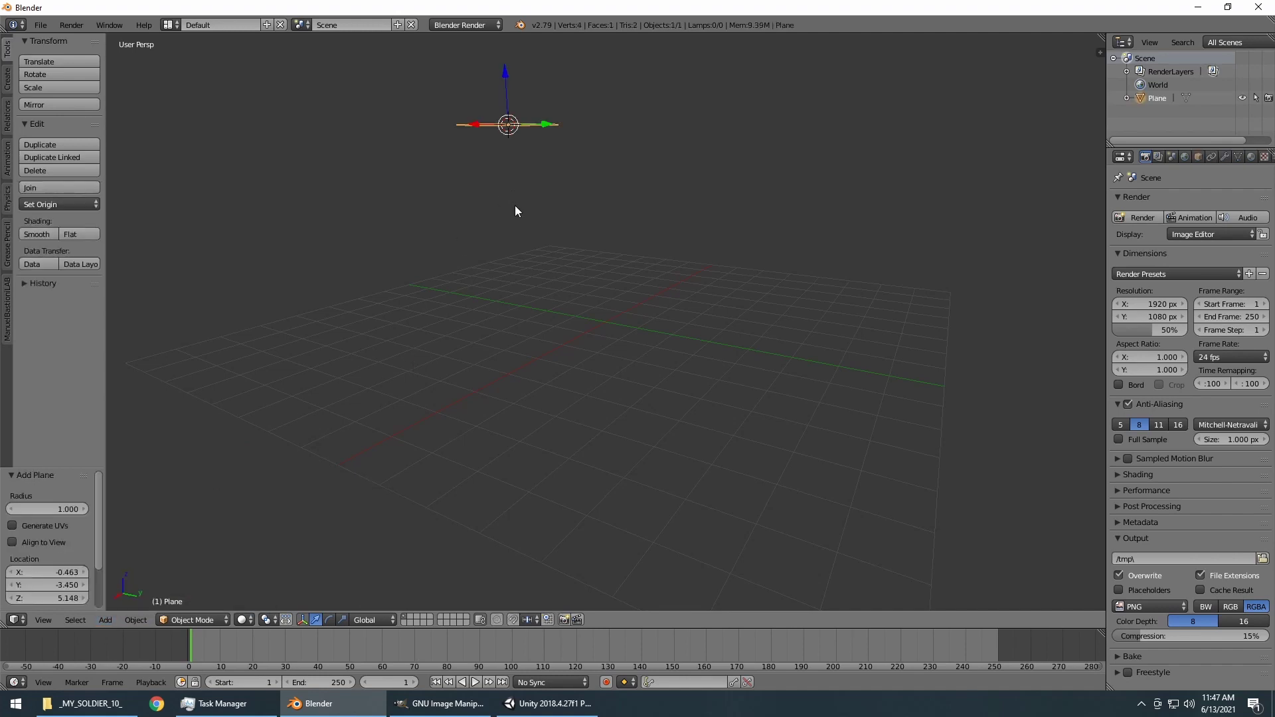
Show the object's transform properties and set the plane's X, Y and Z location to 0.
{"action": "left_click_drag", "start_coordinate": [524, 189], "coordinate": [542, 250]}
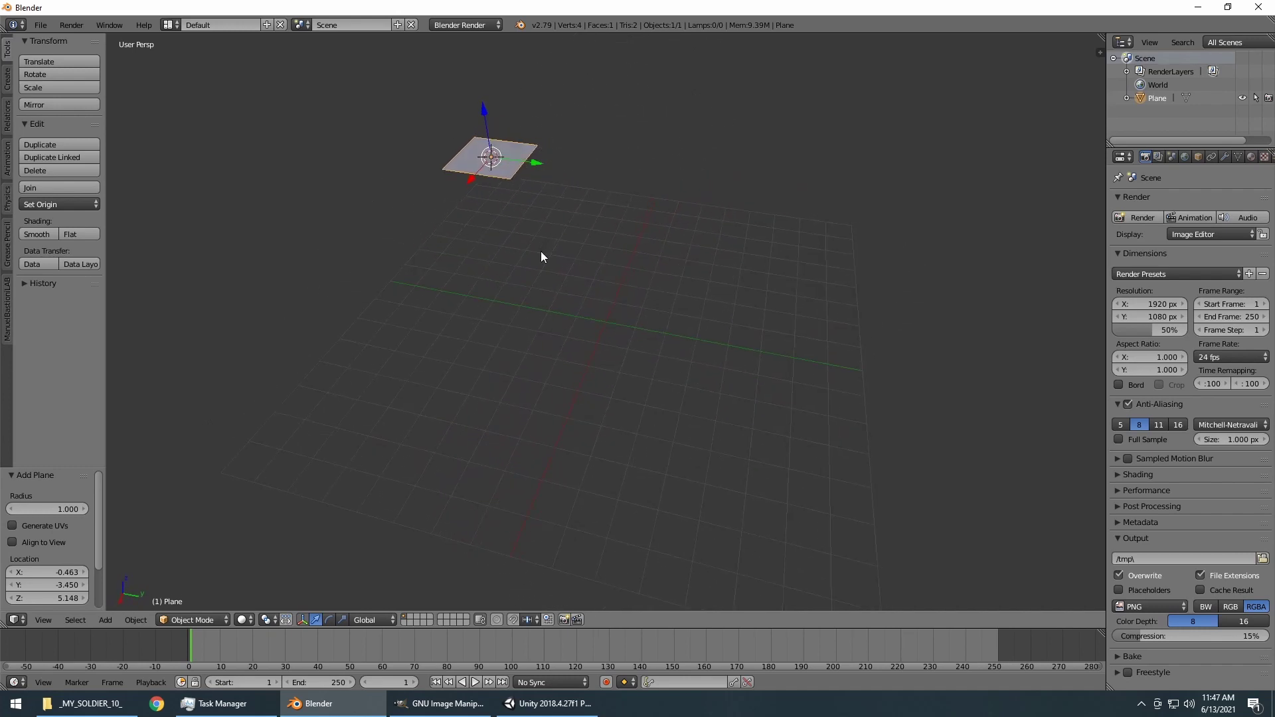
{"action": "mouse_move", "coordinate": [542, 257]}
{"action": "left_mouse_down"}
{"action": "mouse_move", "coordinate": [571, 288]}
{"action": "mouse_move", "coordinate": [561, 293]}
{"action": "mouse_move", "coordinate": [582, 262]}
{"action": "mouse_move", "coordinate": [547, 277]}
{"action": "mouse_move", "coordinate": [532, 228]}
{"action": "mouse_move", "coordinate": [532, 253]}
{"action": "left_mouse_up"}
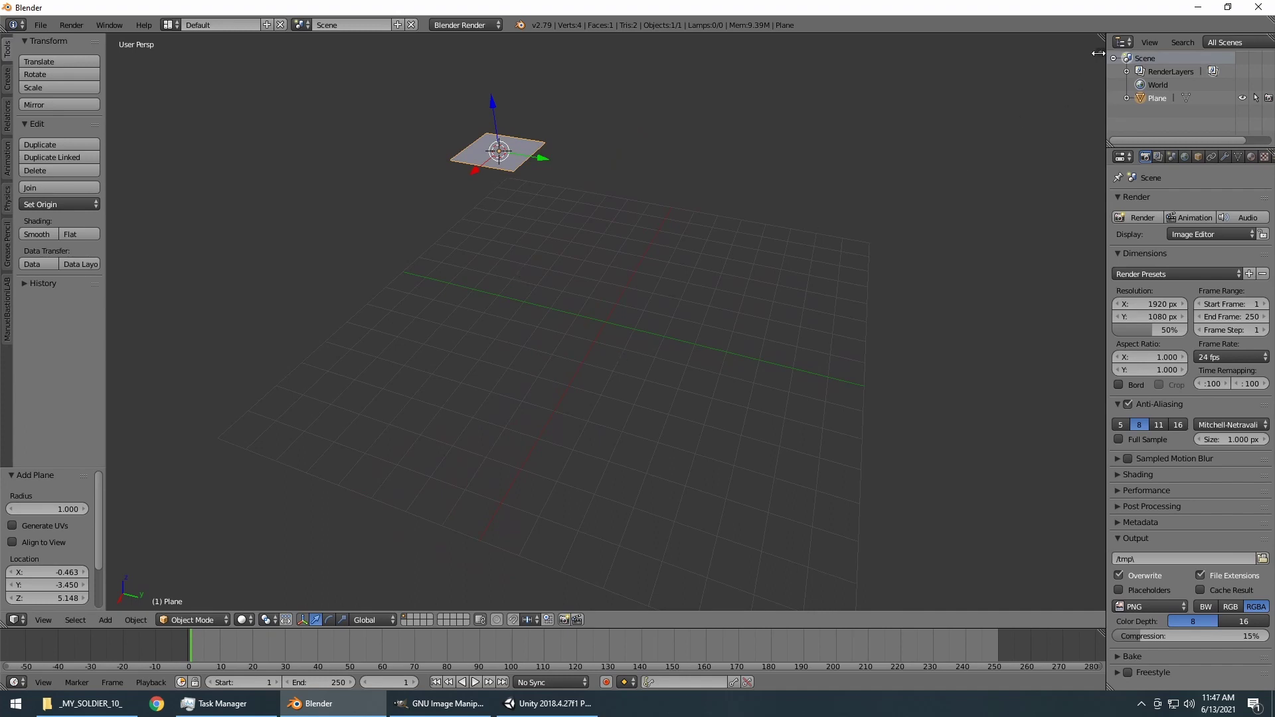
{"action": "key", "text": "n"}
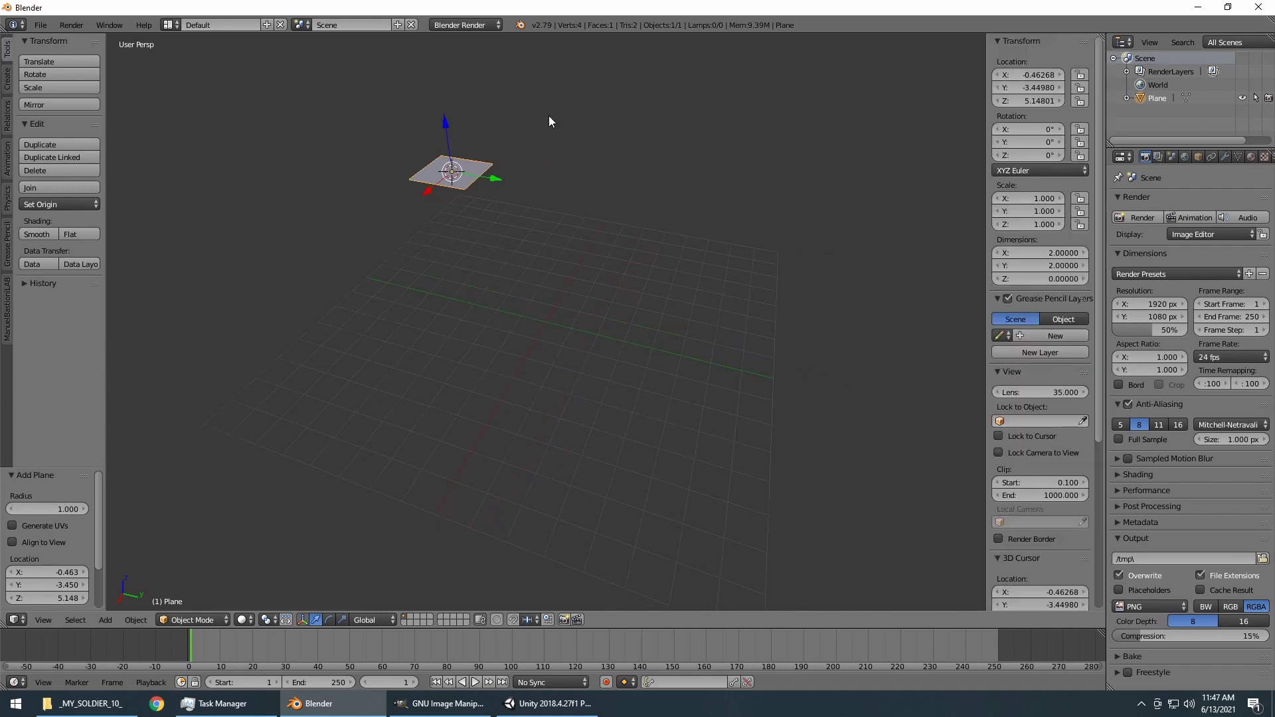
{"action": "left_click", "coordinate": [1029, 75]}
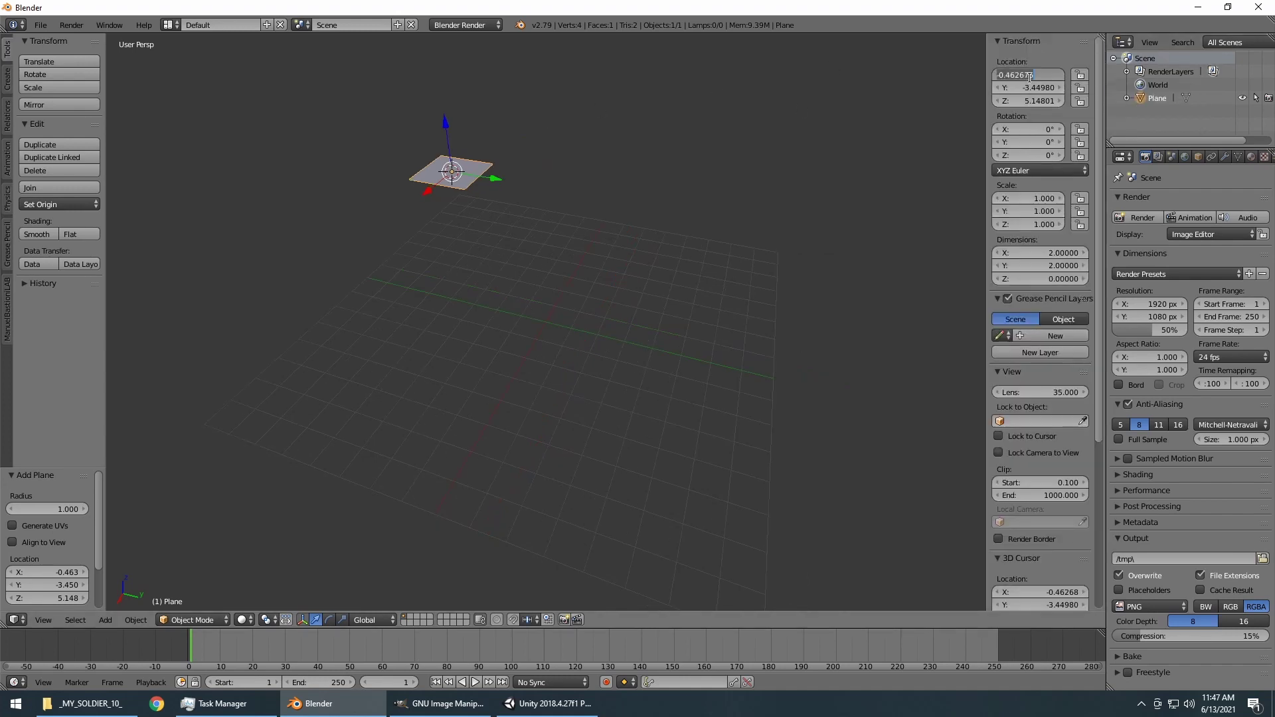
{"action": "type", "text": "0"}
{"action": "key", "text": "Tab"}
{"action": "type", "text": "0"}
{"action": "key", "text": "Tab"}
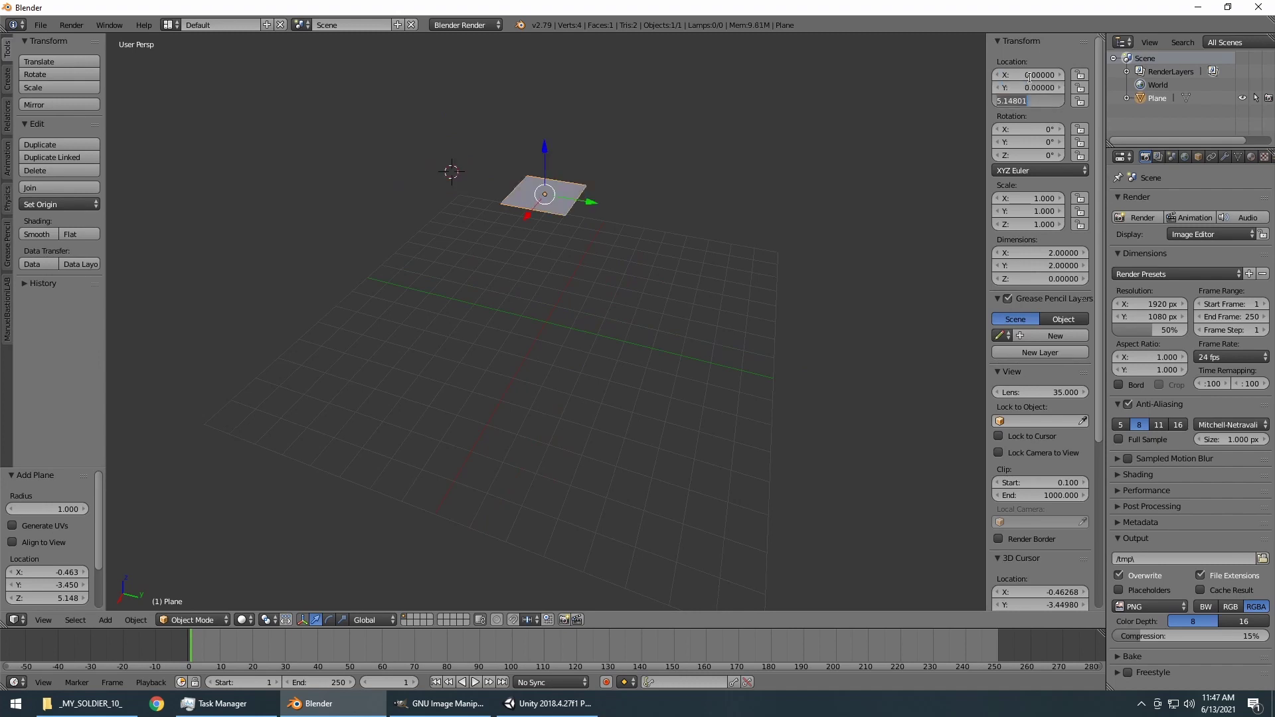
{"action": "type", "text": "0"}
{"action": "key", "text": "Return"}
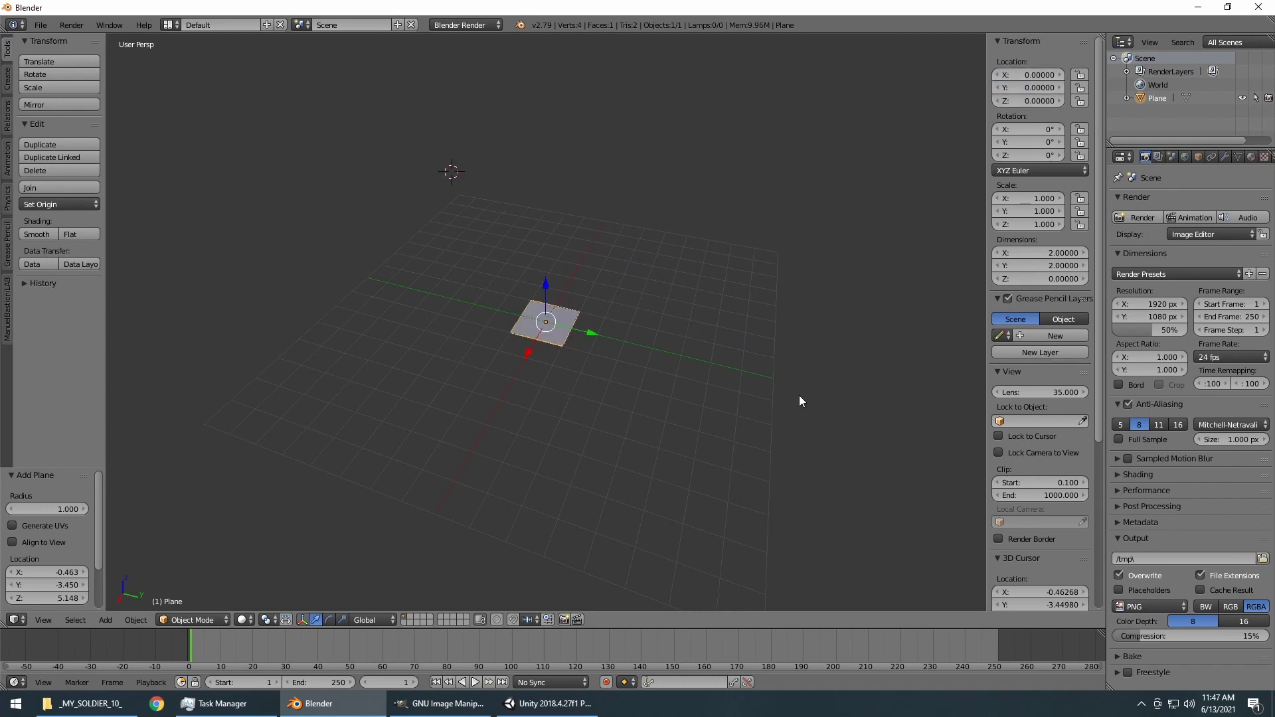
{"action": "left_click_drag", "start_coordinate": [799, 396], "coordinate": [750, 447]}
{"action": "left_click", "coordinate": [775, 83]}
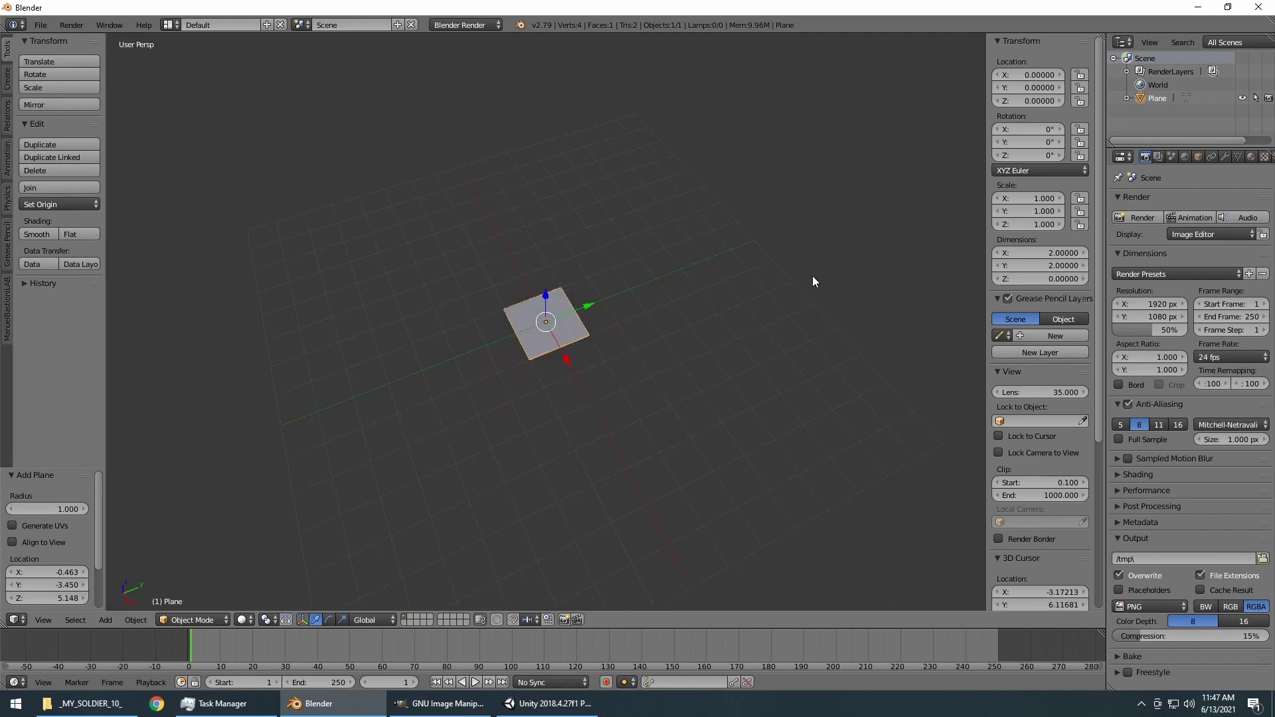
{"action": "left_click_drag", "start_coordinate": [815, 281], "coordinate": [759, 217]}
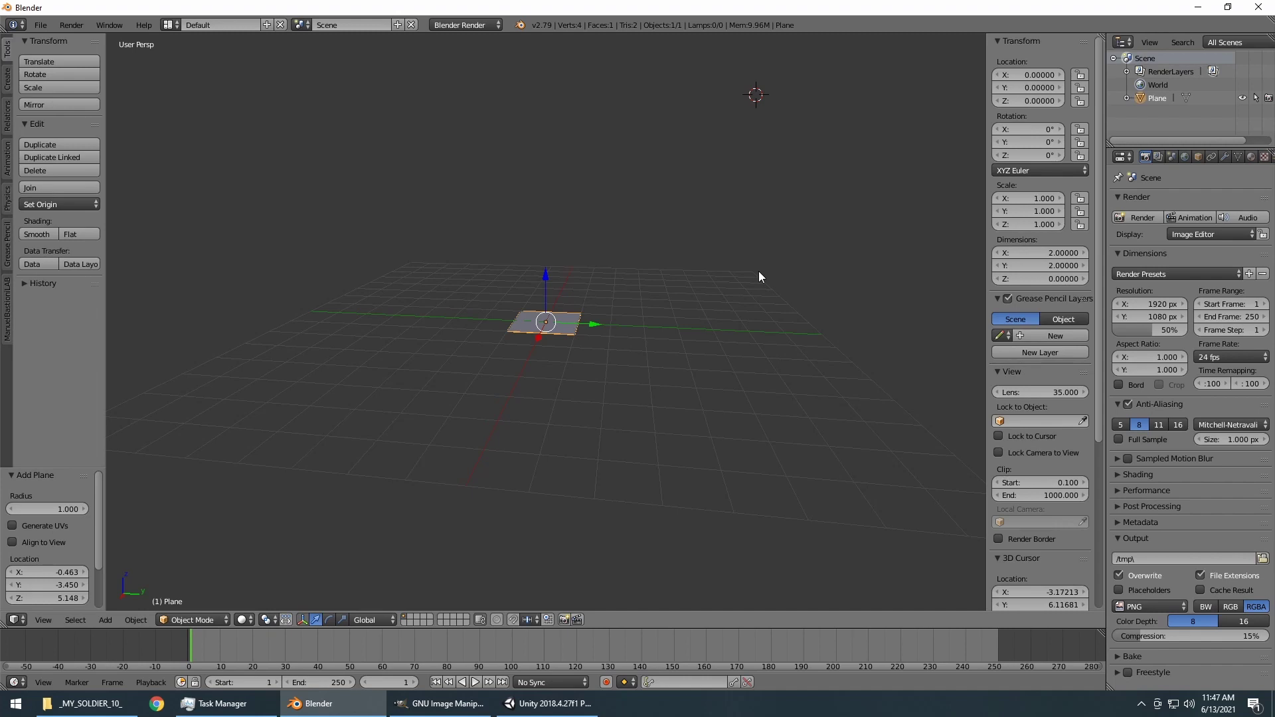
{"action": "left_click_drag", "start_coordinate": [760, 275], "coordinate": [804, 393]}
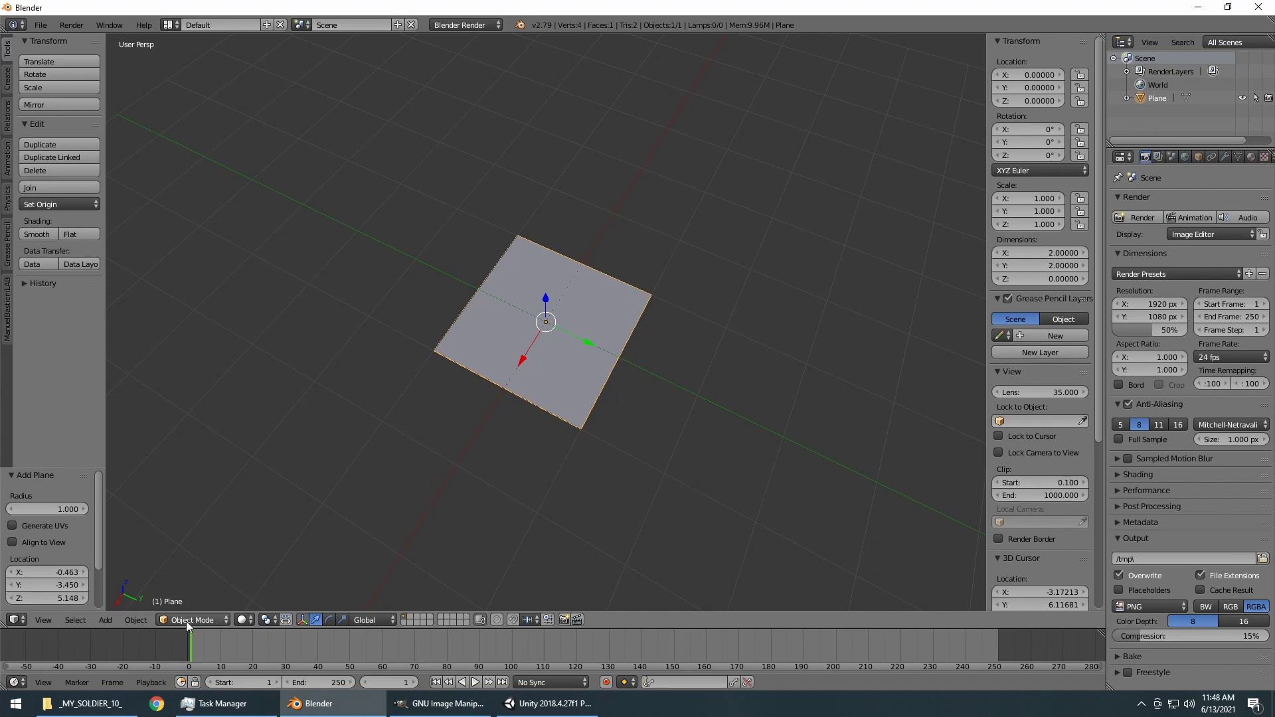
{"action": "left_click", "coordinate": [342, 171]}
{"action": "left_click_drag", "start_coordinate": [732, 370], "coordinate": [747, 340]}
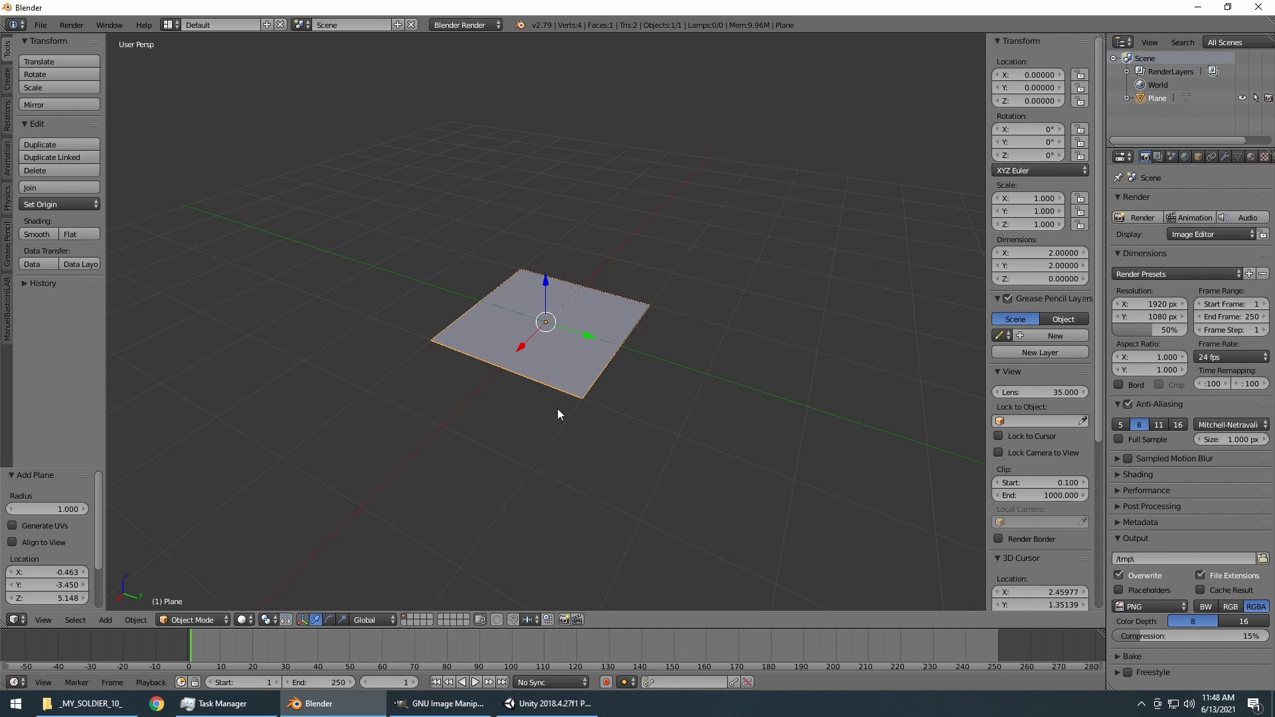
Switch the plane into Edit Mode and return it to Object Mode.
{"action": "left_click", "coordinate": [181, 618]}
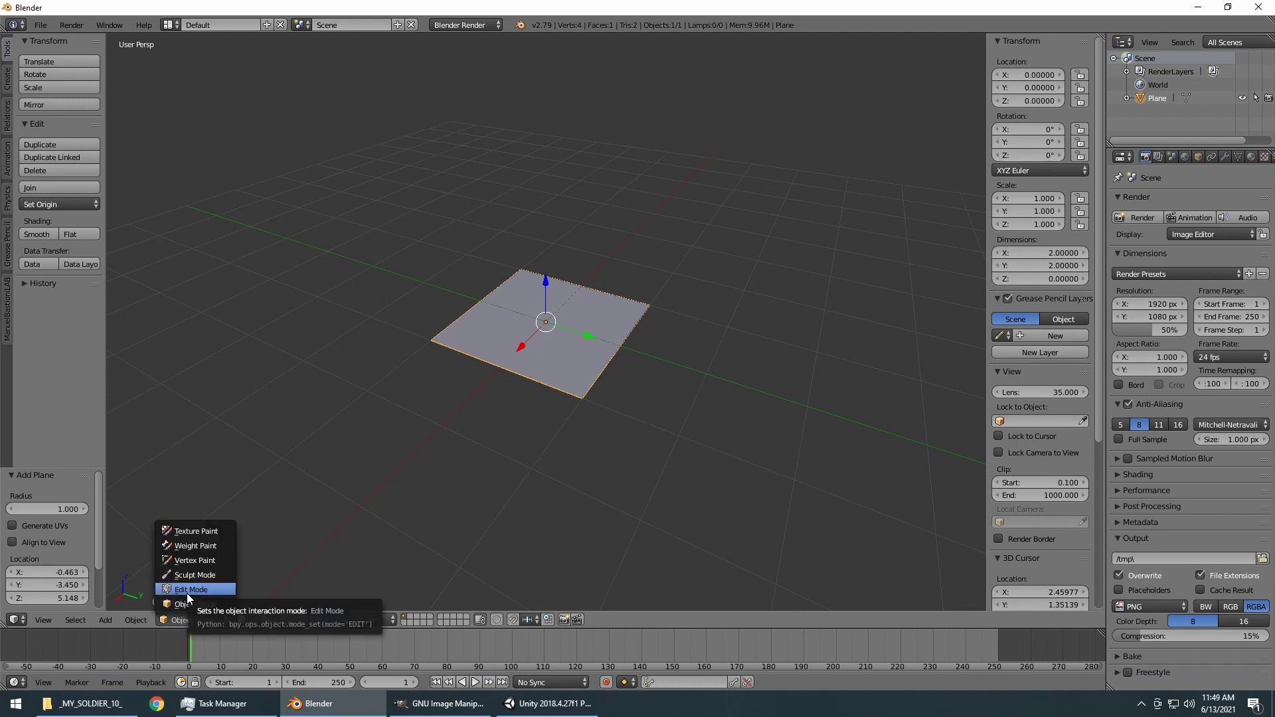
{"action": "left_click", "coordinate": [186, 592]}
{"action": "left_click", "coordinate": [186, 620]}
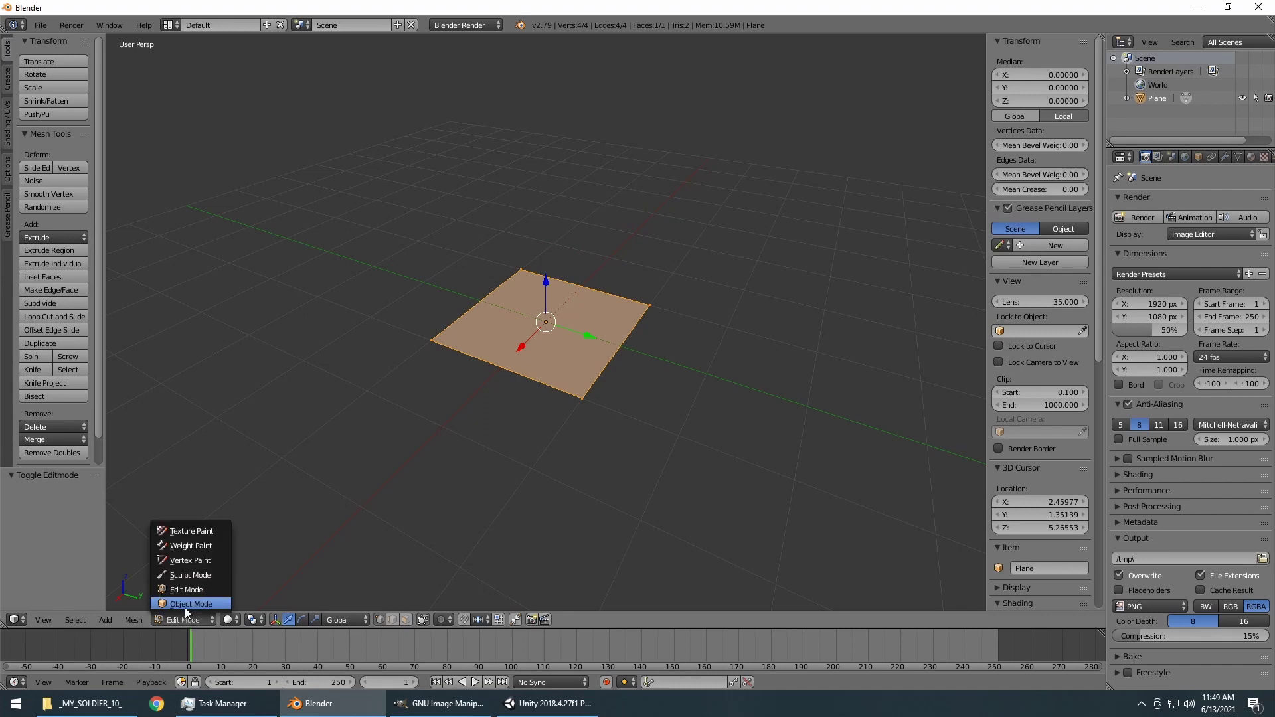
{"action": "left_click", "coordinate": [186, 604]}
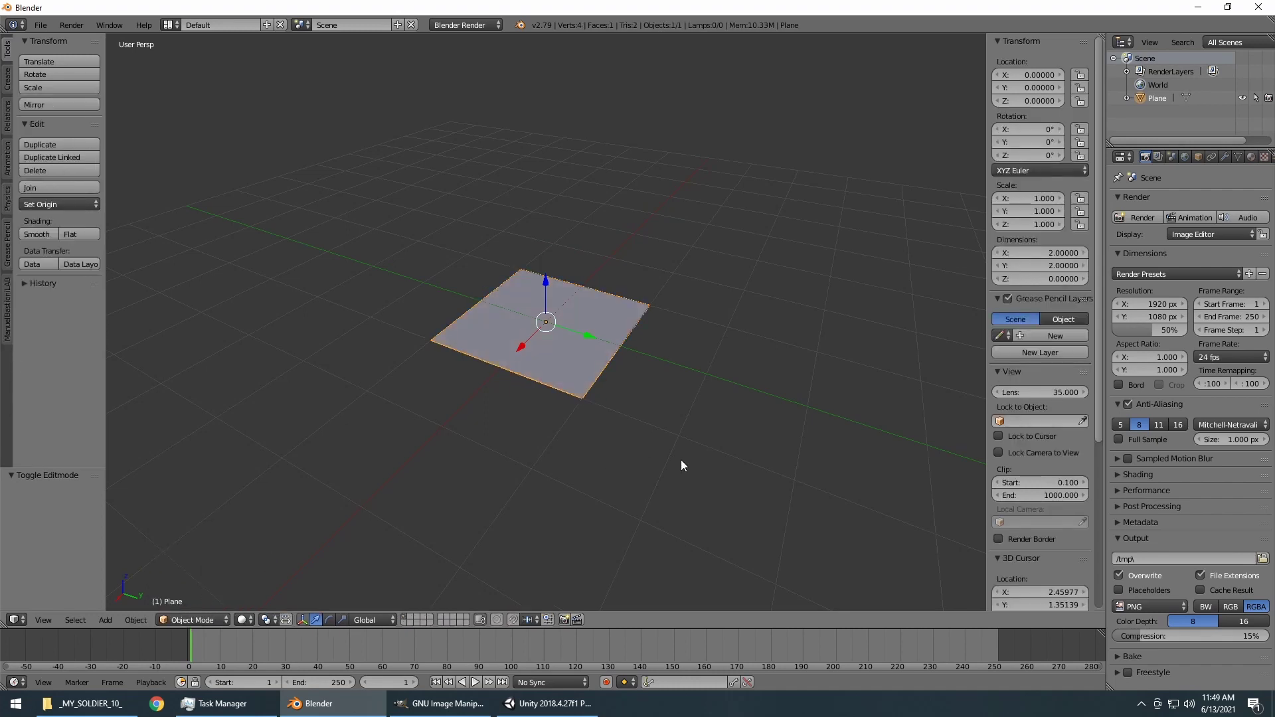
Put the plane into Edit Mode and select only its near corner vertex at X 1, Y 1.
{"action": "key", "text": "Tab"}
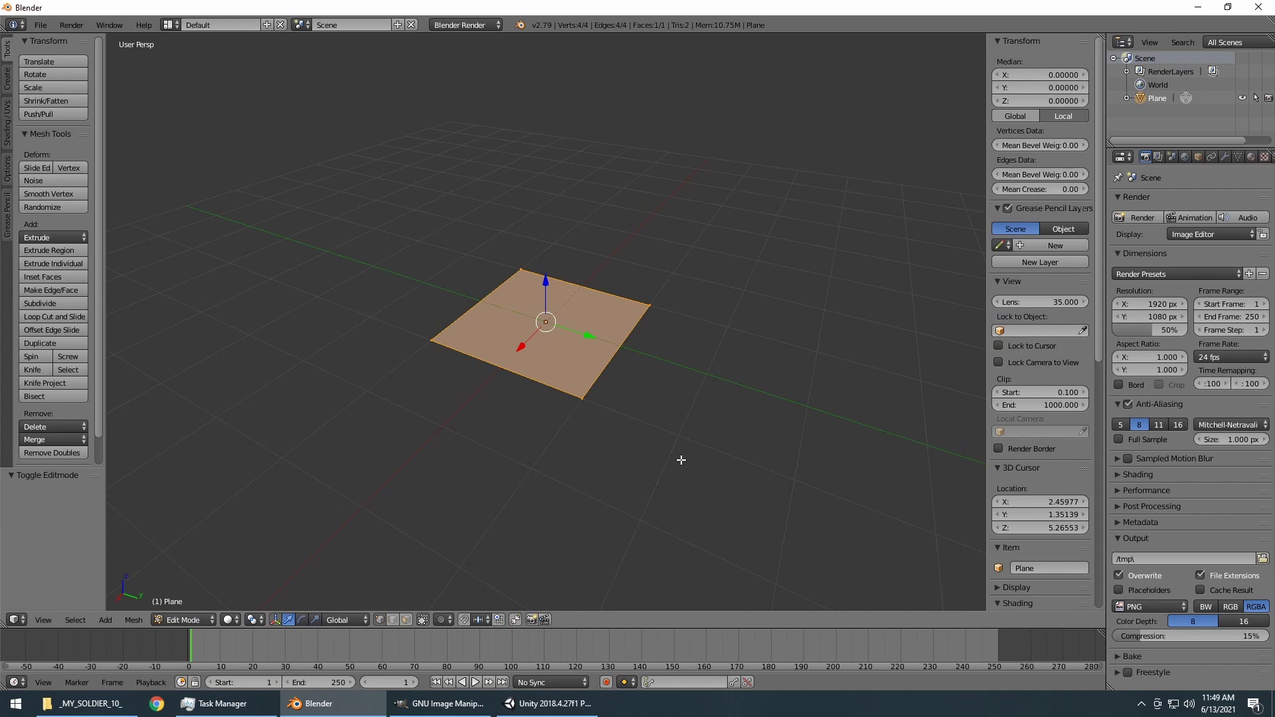
{"action": "left_click_drag", "start_coordinate": [689, 424], "coordinate": [649, 449]}
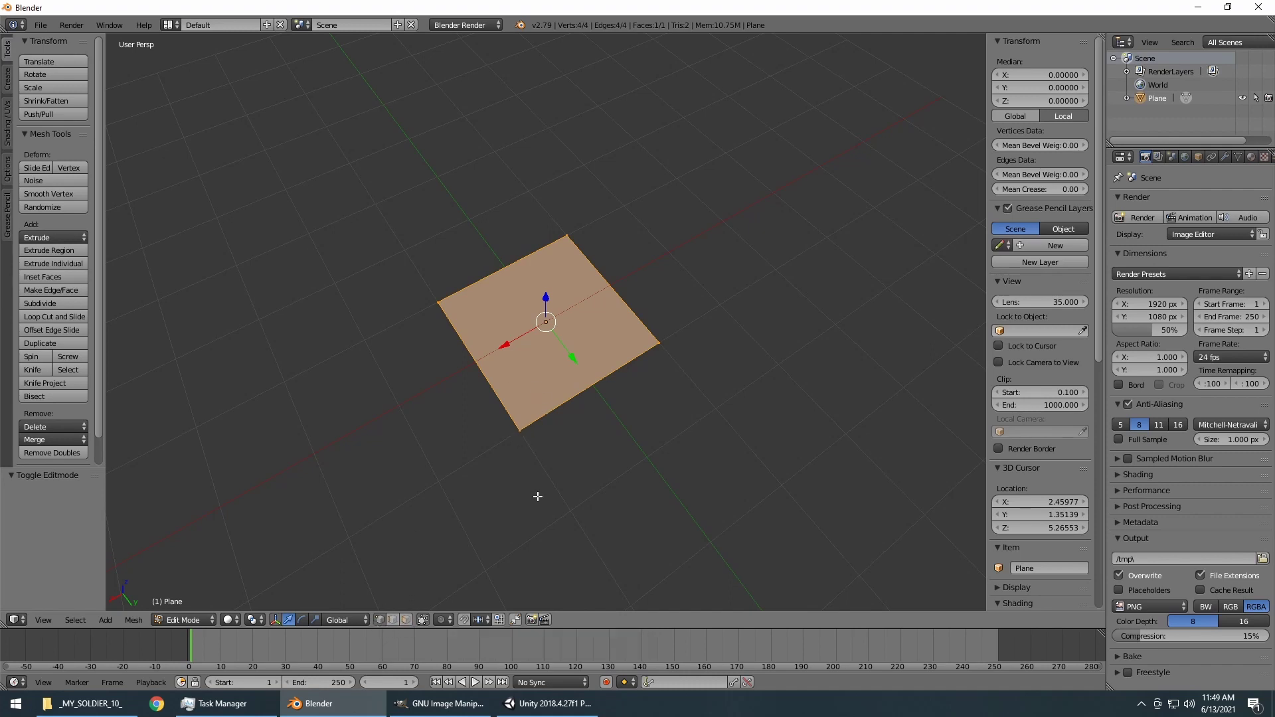
{"action": "left_click_drag", "start_coordinate": [681, 470], "coordinate": [723, 458]}
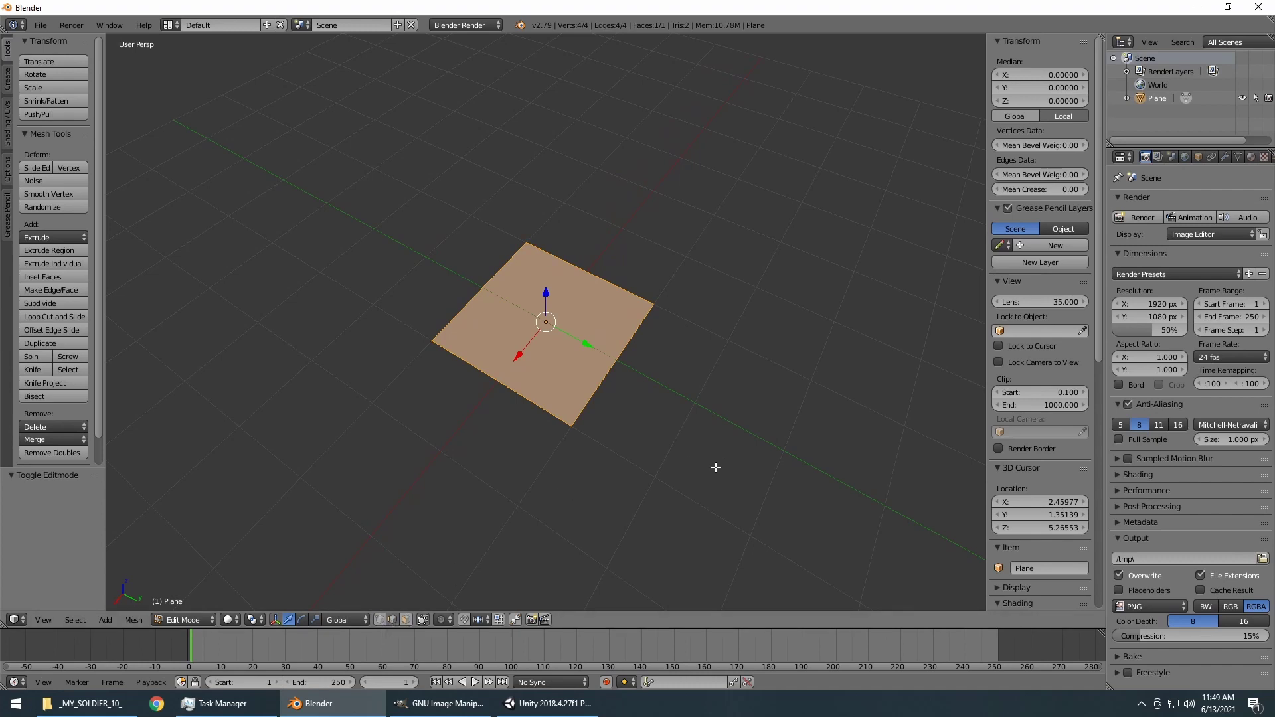
{"action": "left_click_drag", "start_coordinate": [715, 468], "coordinate": [529, 421]}
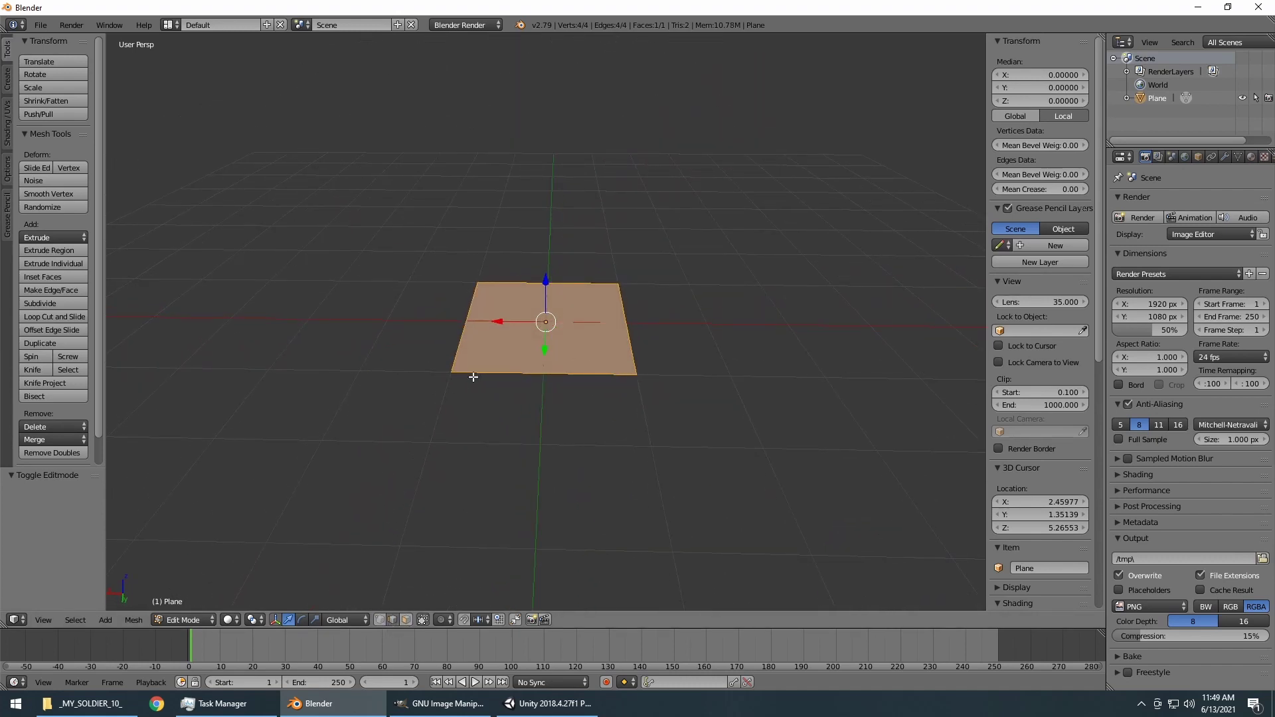
{"action": "left_click_drag", "start_coordinate": [483, 462], "coordinate": [580, 527]}
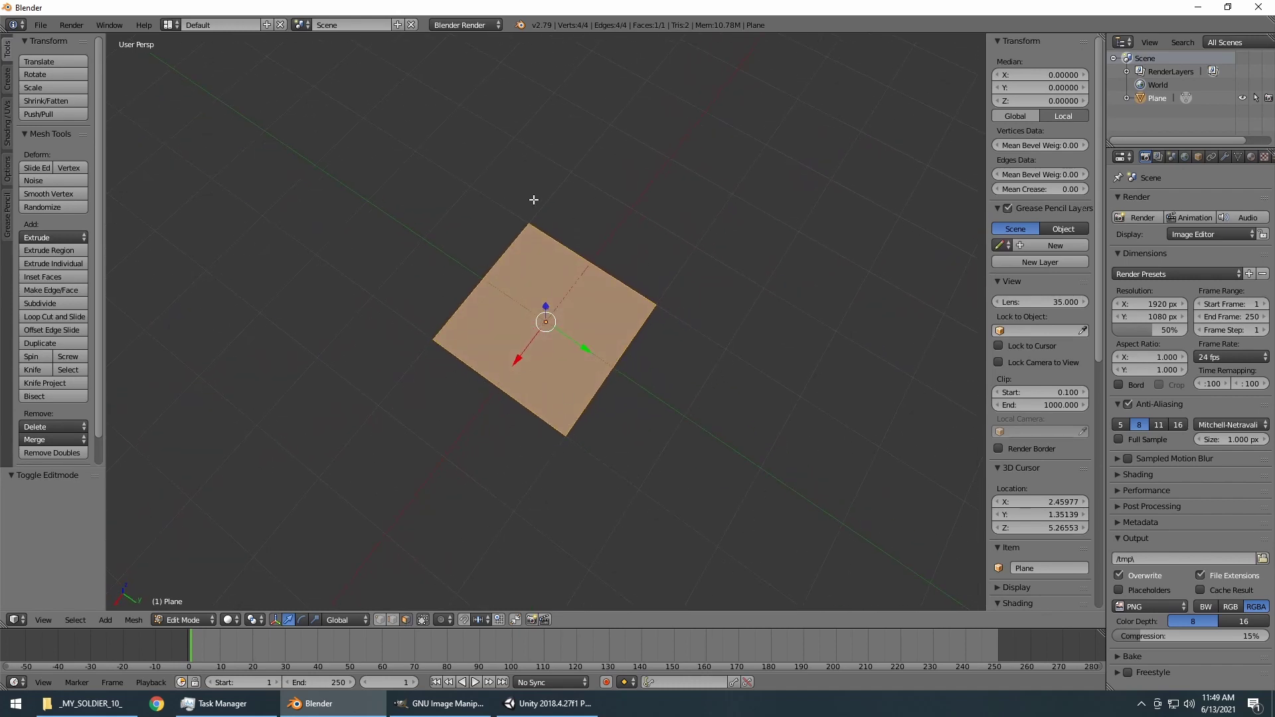
{"action": "left_click_drag", "start_coordinate": [746, 509], "coordinate": [726, 459]}
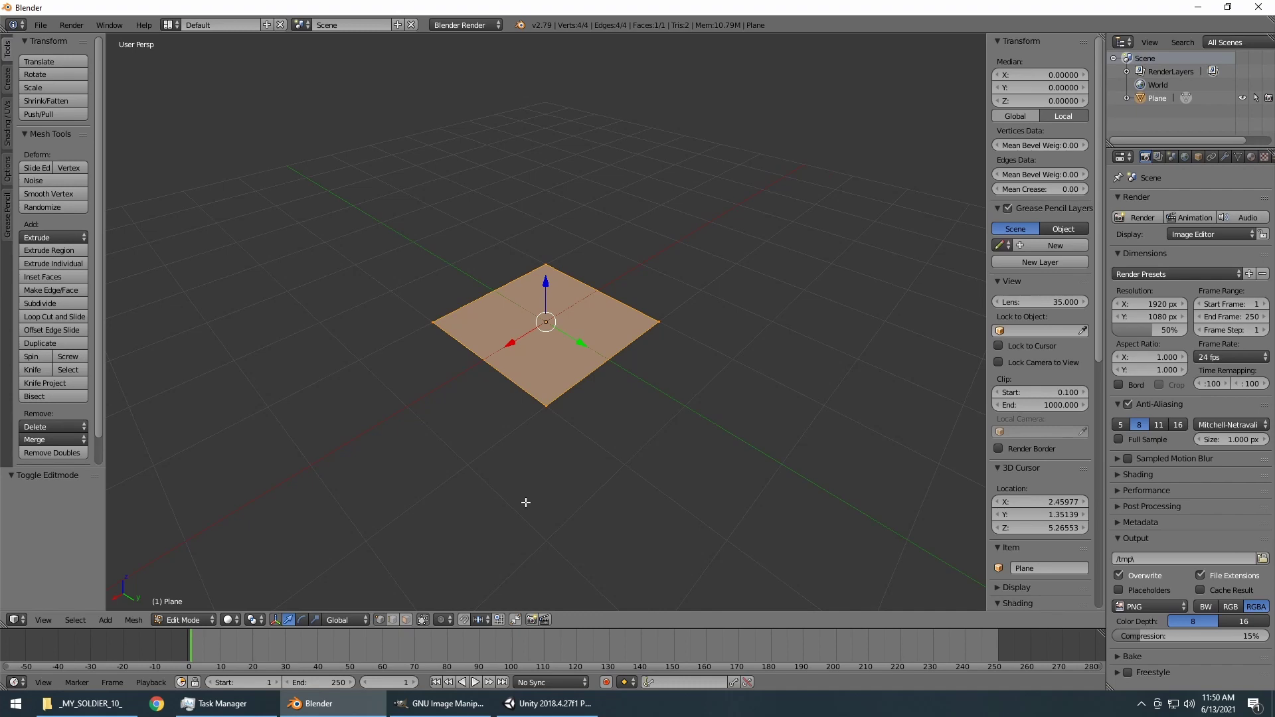
{"action": "right_click", "coordinate": [546, 405]}
{"action": "left_click_drag", "start_coordinate": [545, 405], "coordinate": [711, 500]}
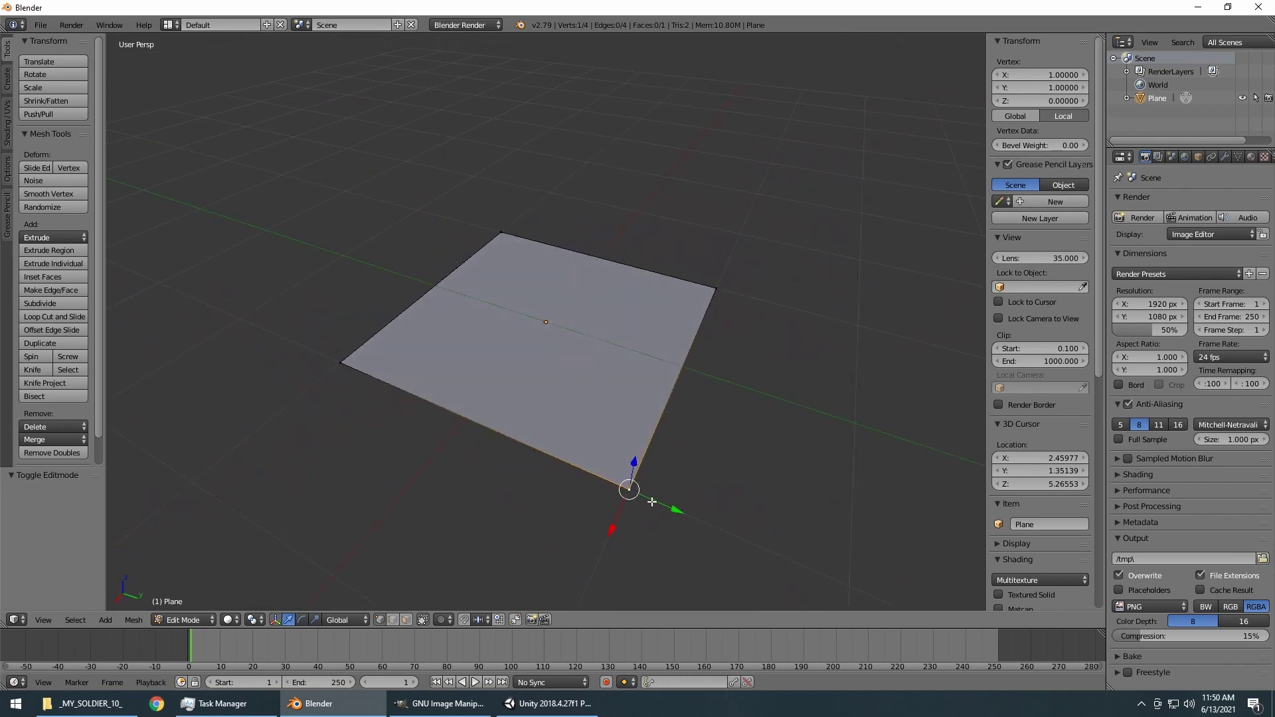
Inspect the coordinates of the plane's corner vertices by selecting them one at a time, finishing on the one at X 1, Y 1.
{"action": "right_click", "coordinate": [715, 288]}
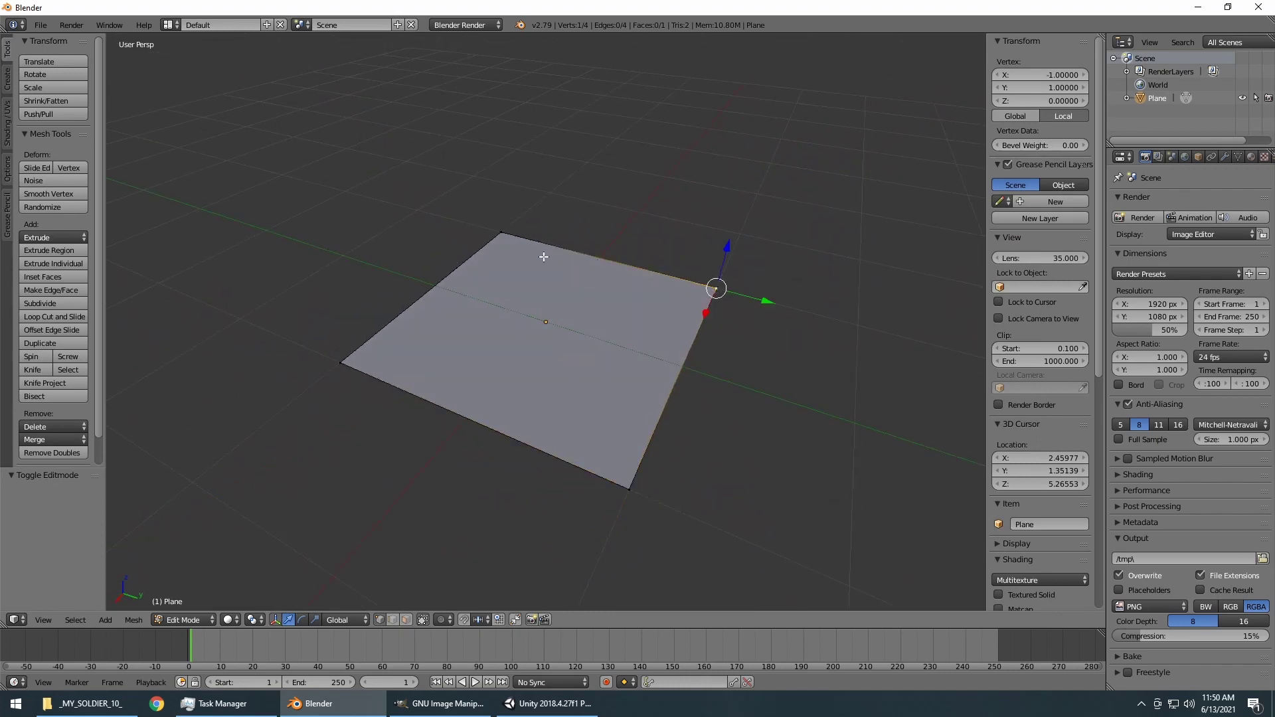
{"action": "right_click", "coordinate": [504, 232]}
{"action": "right_click", "coordinate": [341, 362]}
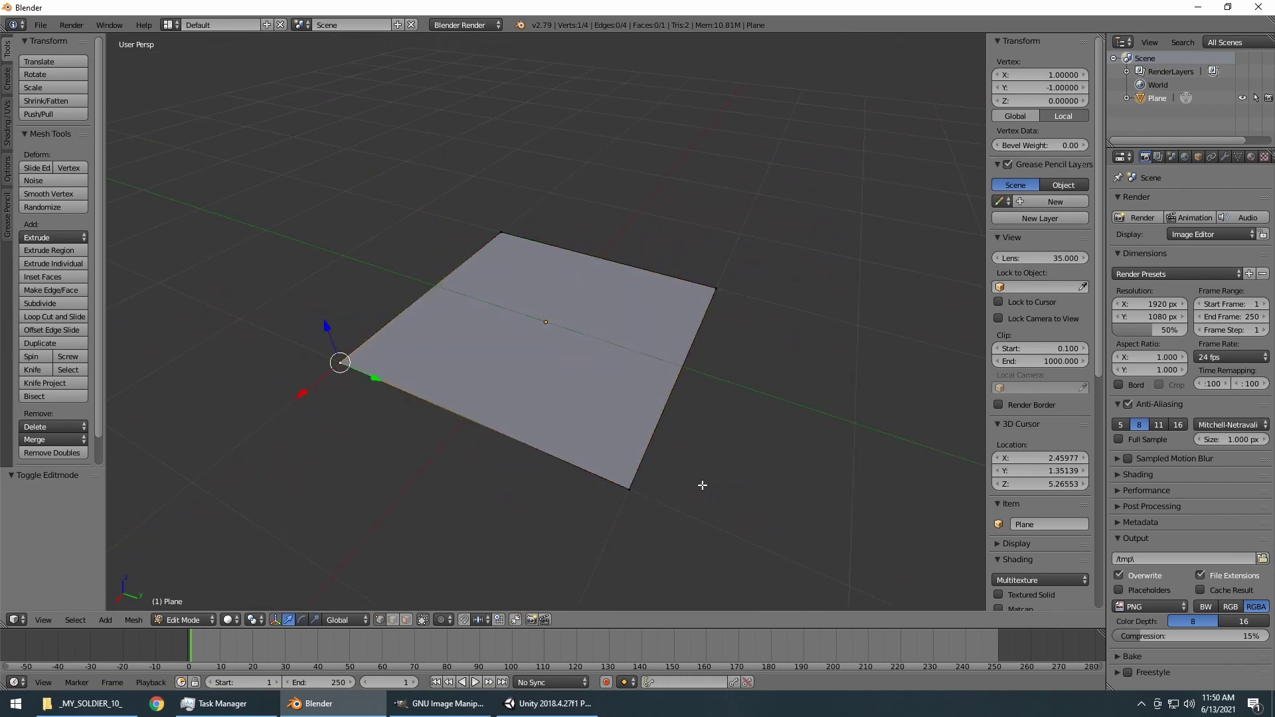
{"action": "right_click", "coordinate": [633, 484]}
{"action": "left_click_drag", "start_coordinate": [837, 498], "coordinate": [774, 485]}
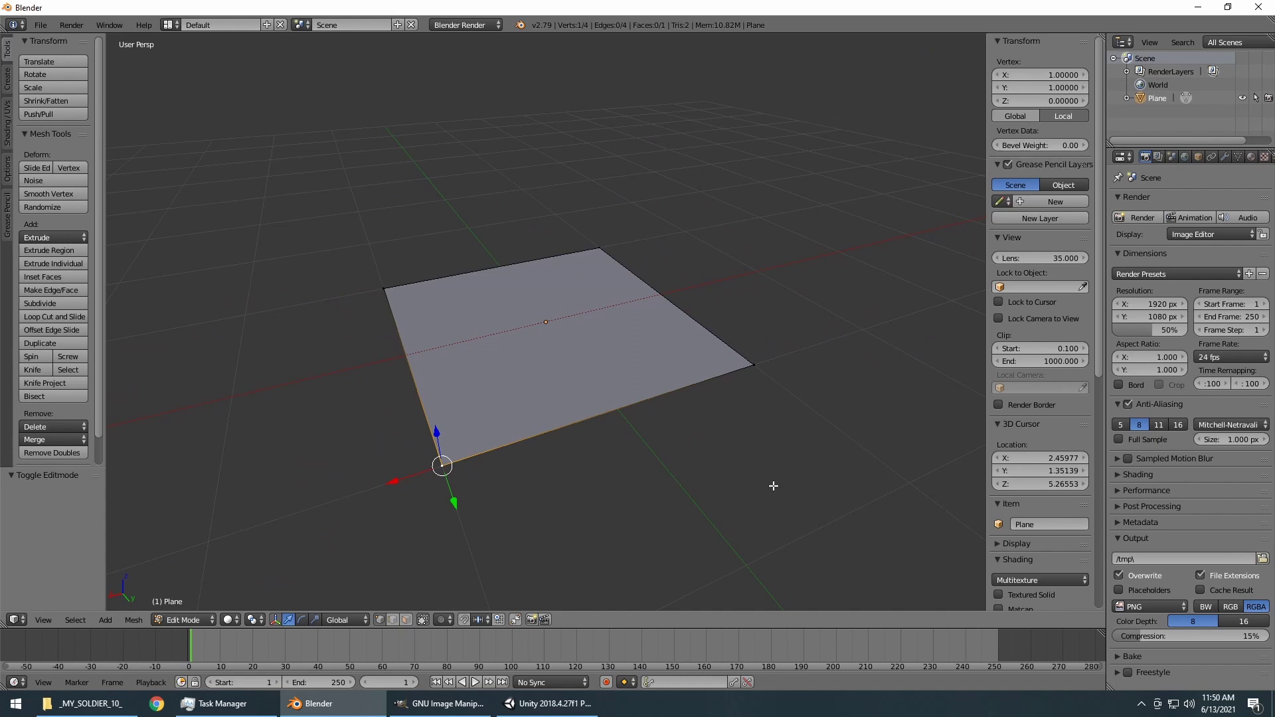
Try lowering the corner vertex at X -1, Y 1 by about 1.26 along Z, and undo the move.
{"action": "right_click", "coordinate": [750, 363]}
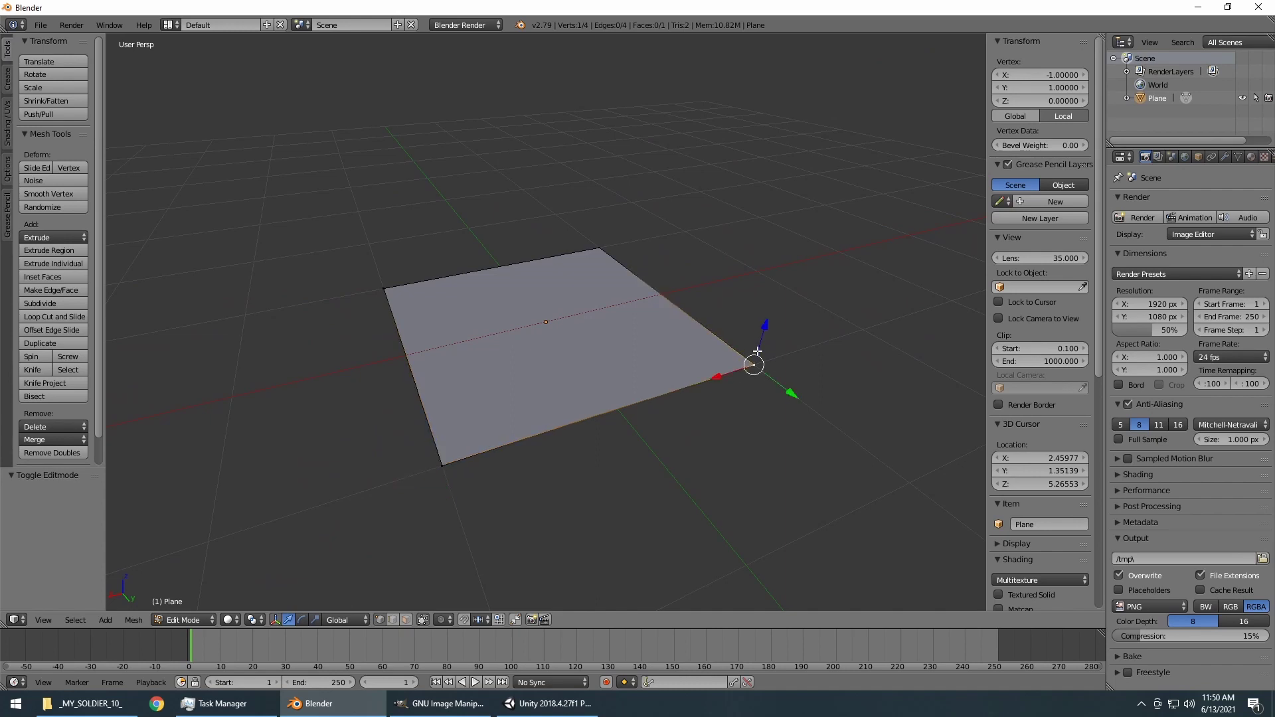
{"action": "left_click_drag", "start_coordinate": [766, 327], "coordinate": [654, 429]}
{"action": "key", "text": "KP_8"}
{"action": "key", "text": "KP_8"}
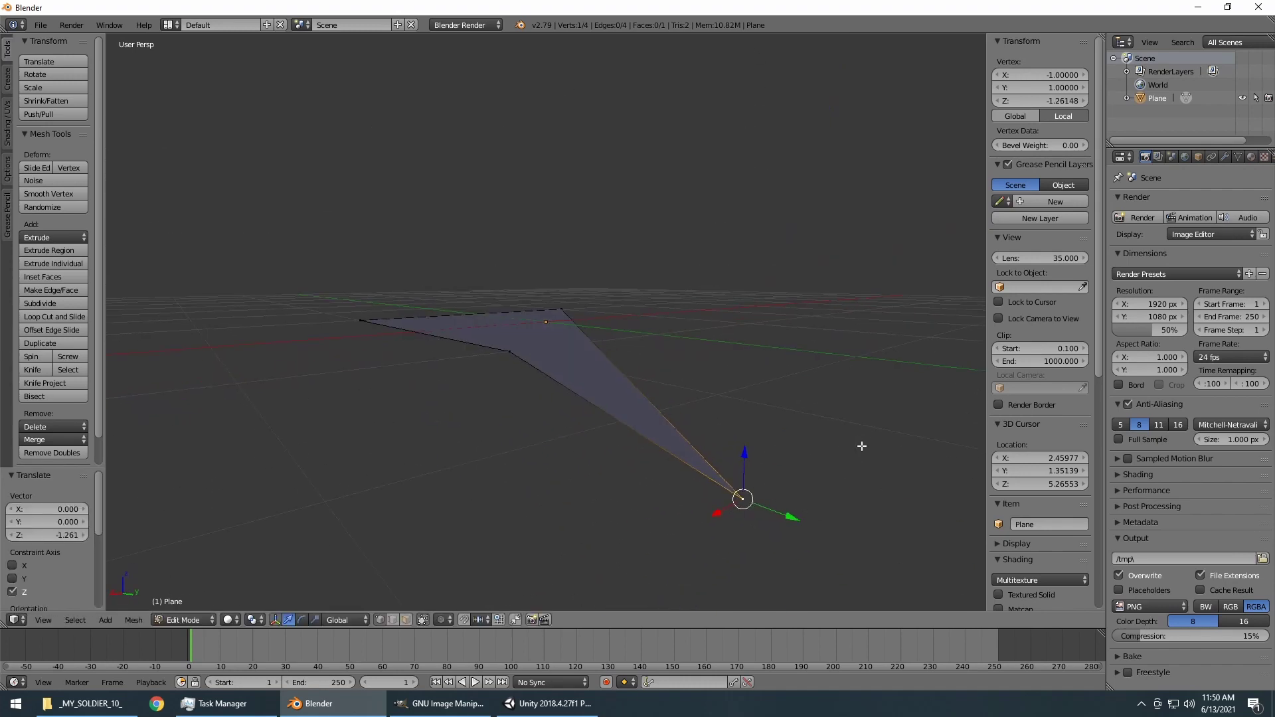
{"action": "left_click_drag", "start_coordinate": [870, 438], "coordinate": [865, 480]}
{"action": "key", "text": "ctrl+z"}
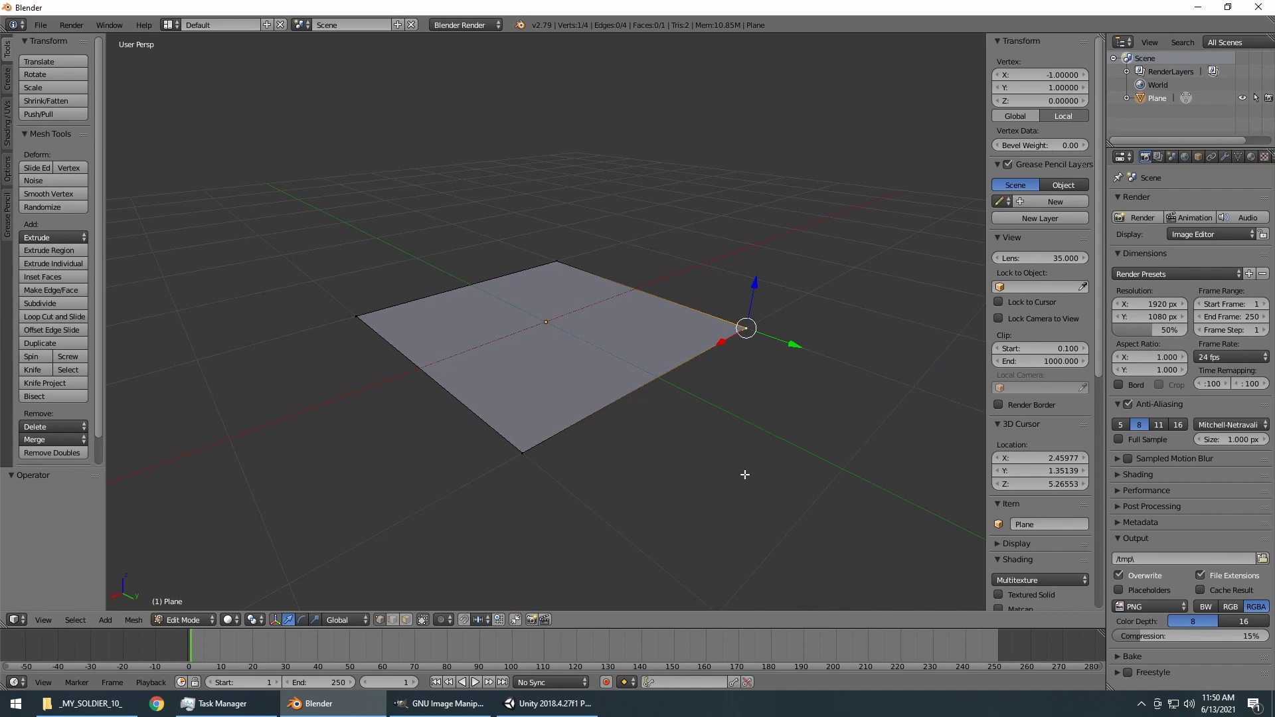
Clear the single-vertex selection and select all vertices of the plane.
{"action": "left_click_drag", "start_coordinate": [743, 473], "coordinate": [814, 509]}
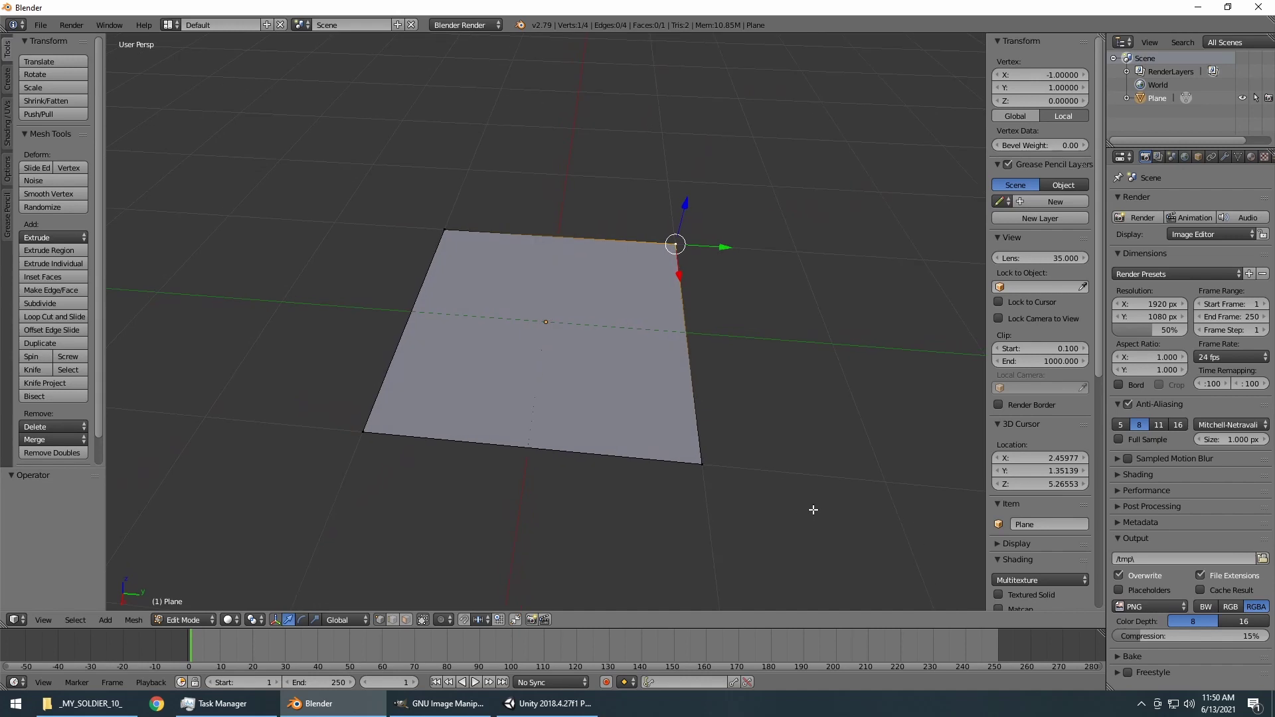
{"action": "left_click_drag", "start_coordinate": [711, 421], "coordinate": [619, 459]}
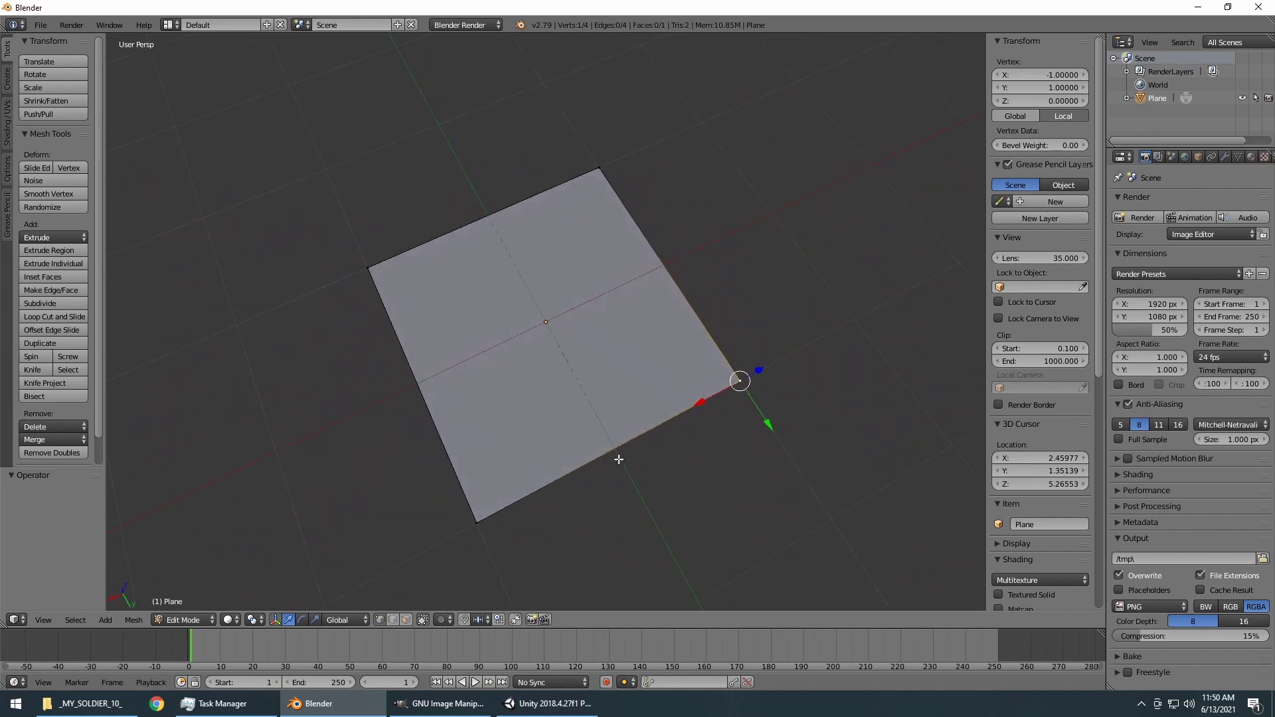
{"action": "right_click", "coordinate": [475, 522]}
{"action": "key", "text": "a"}
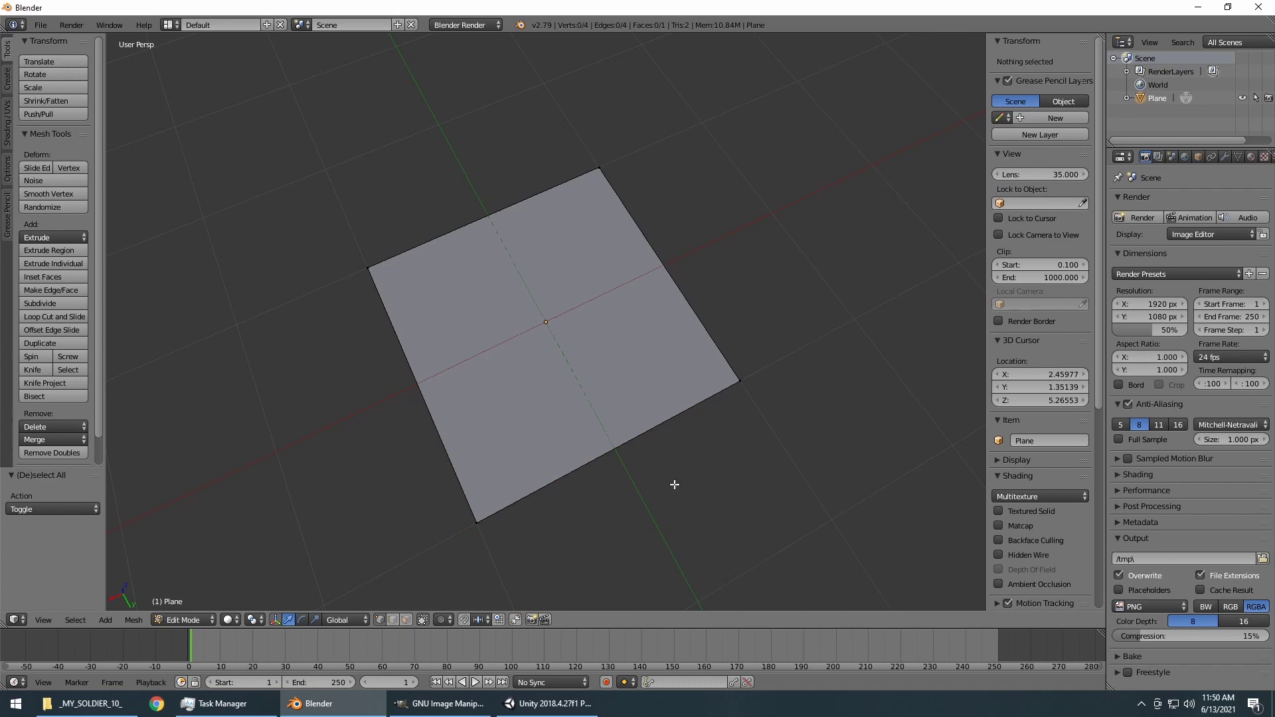
{"action": "key", "text": "a"}
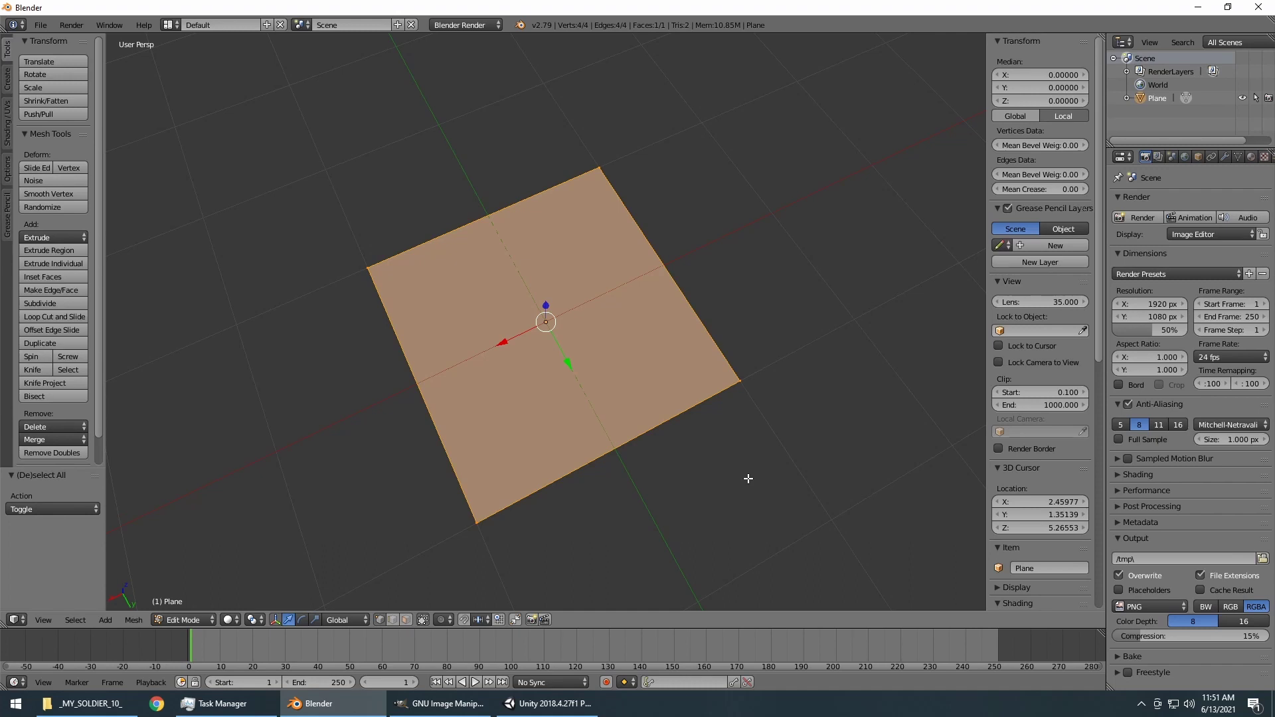
{"action": "left_click_drag", "start_coordinate": [749, 479], "coordinate": [789, 484]}
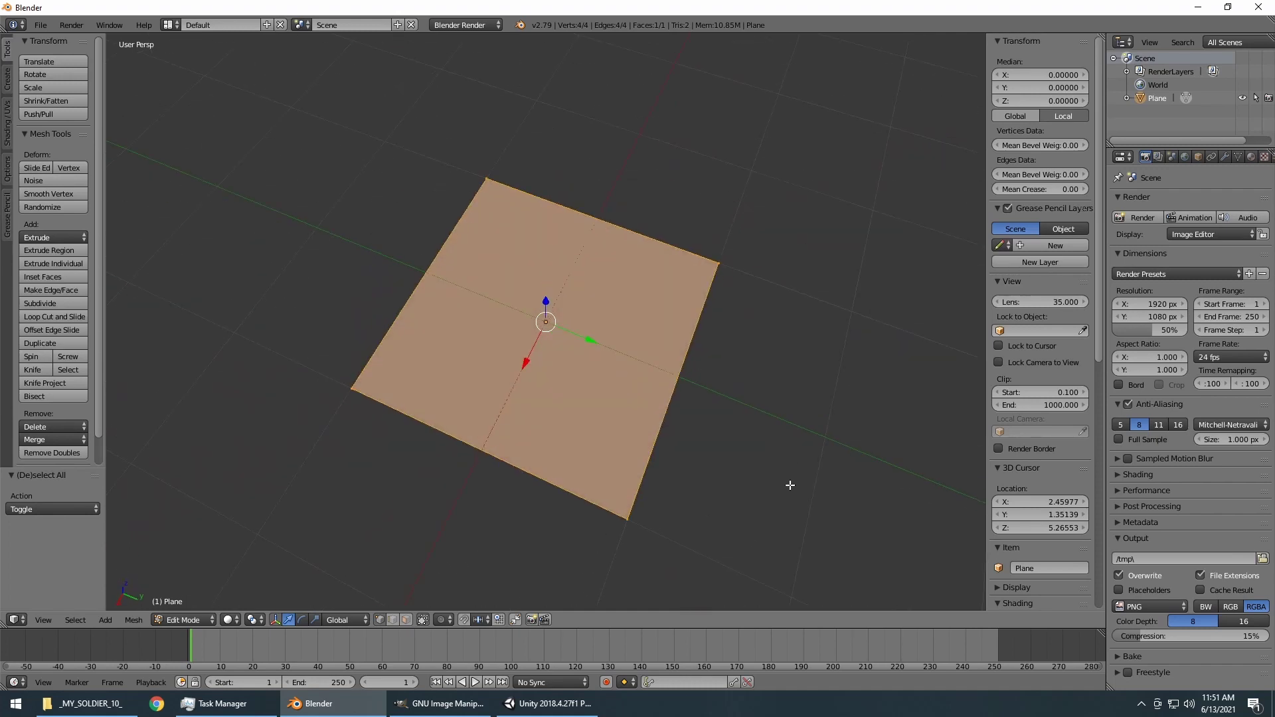
{"action": "scroll", "coordinate": [787, 485], "scroll_direction": "down", "scroll_amount": 5}
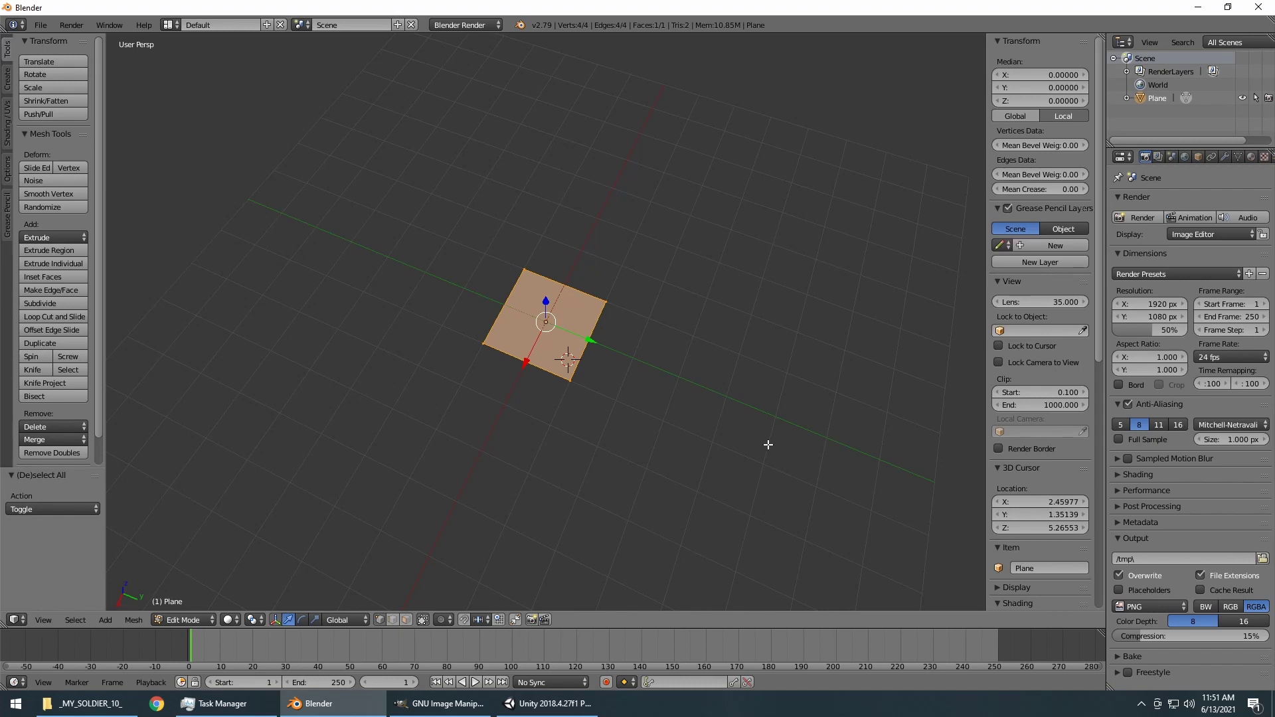
Try moving the corner vertex at X -1, Y 1 outward to about X -4.07, Y 5.02, and undo the moves.
{"action": "left_click", "coordinate": [605, 303]}
{"action": "right_click", "coordinate": [604, 300]}
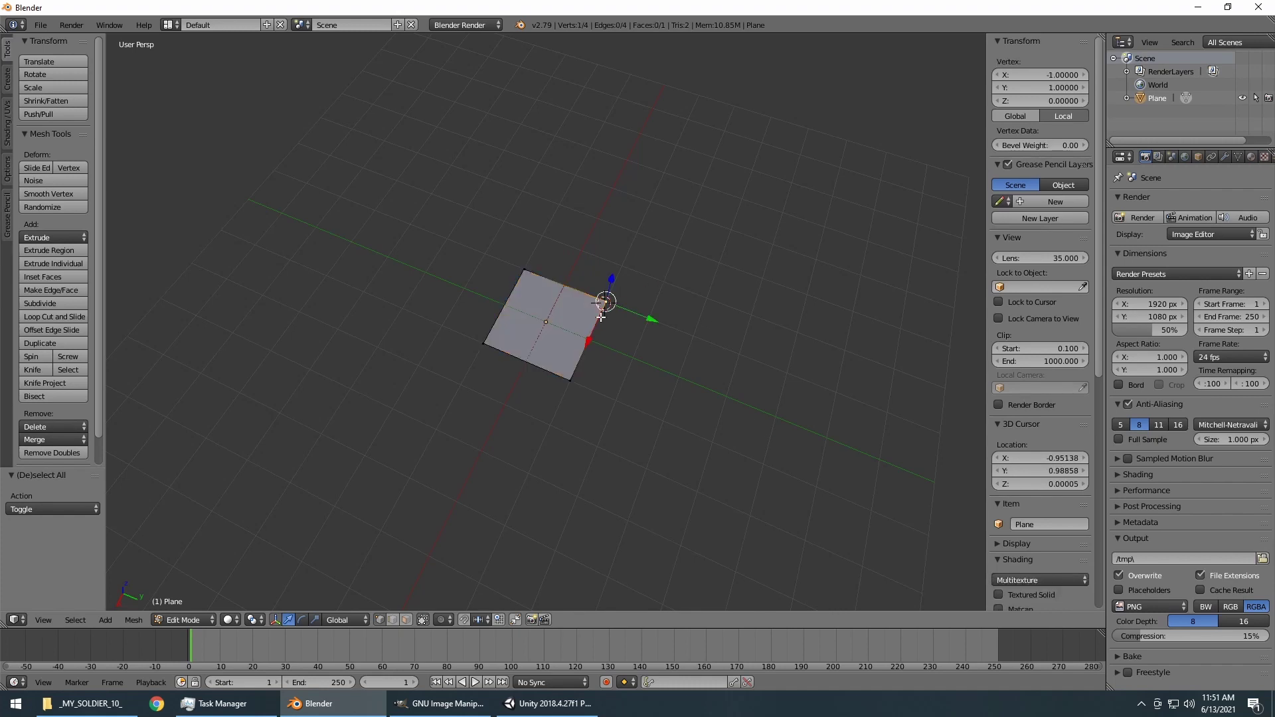
{"action": "left_click_drag", "start_coordinate": [630, 310], "coordinate": [804, 311]}
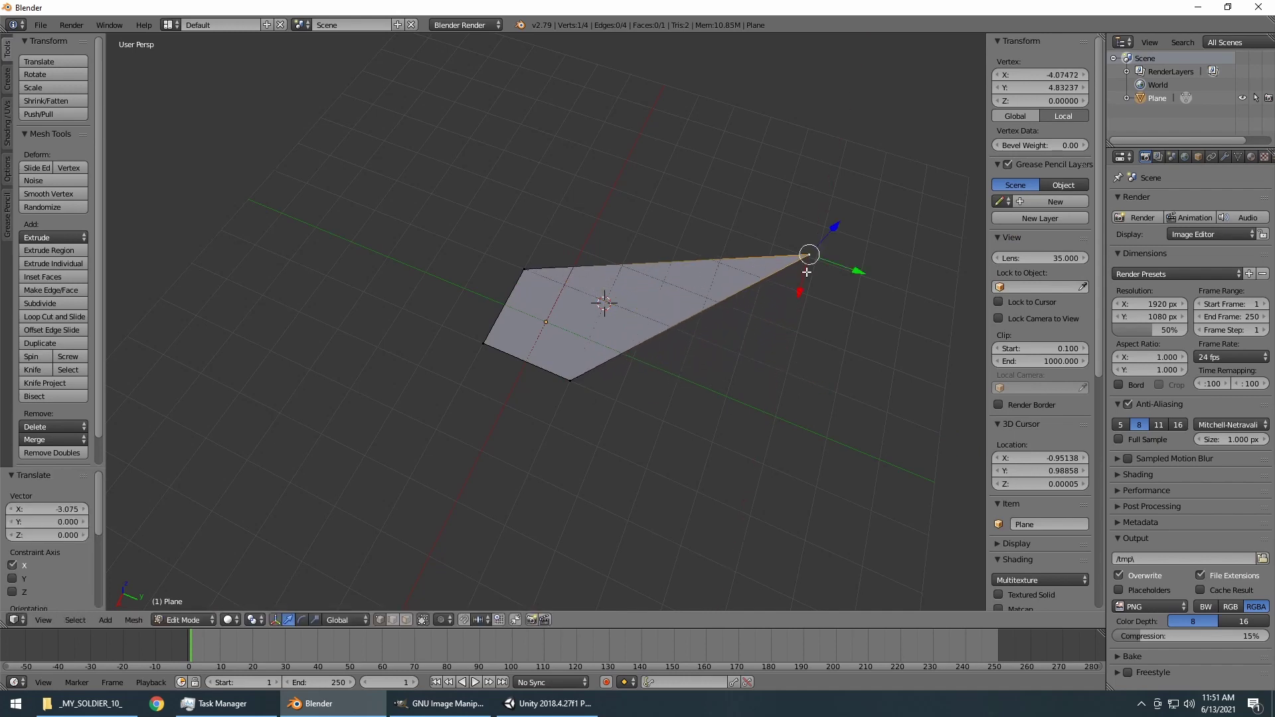
{"action": "left_click_drag", "start_coordinate": [859, 271], "coordinate": [858, 276]}
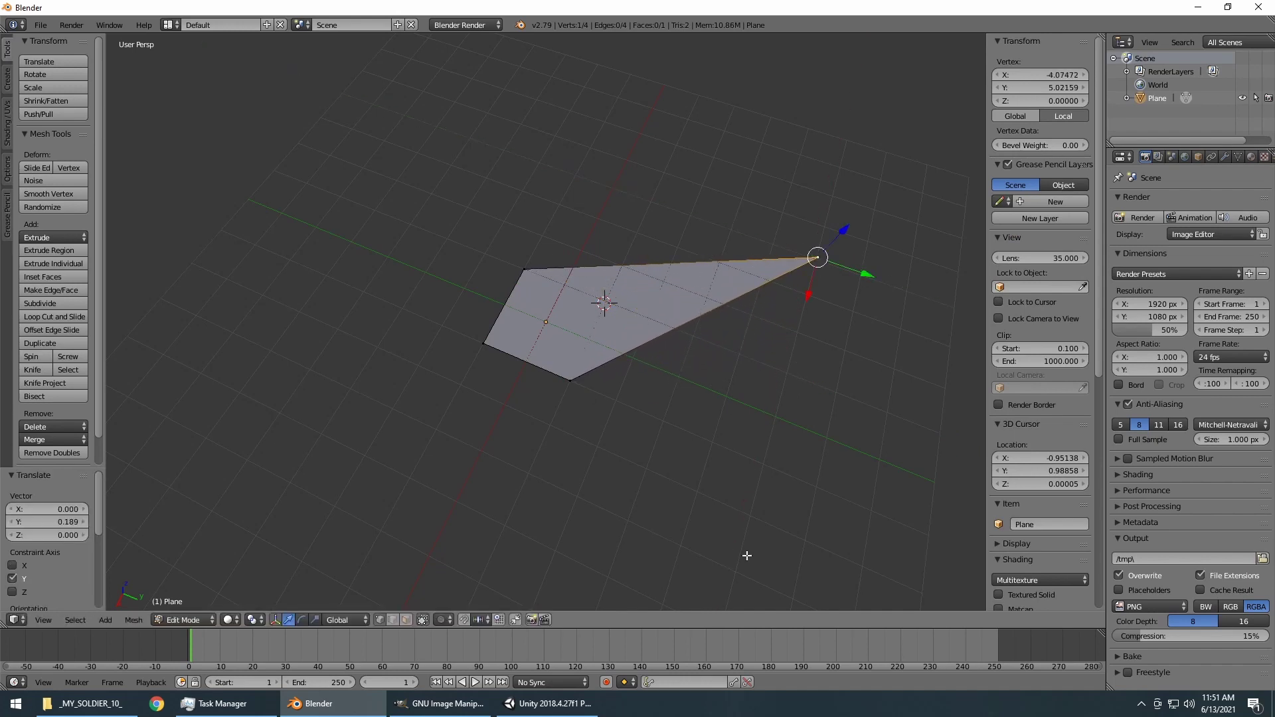
{"action": "key", "text": "ctrl+z"}
{"action": "key", "text": "ctrl+z"}
{"action": "key", "text": "ctrl+z"}
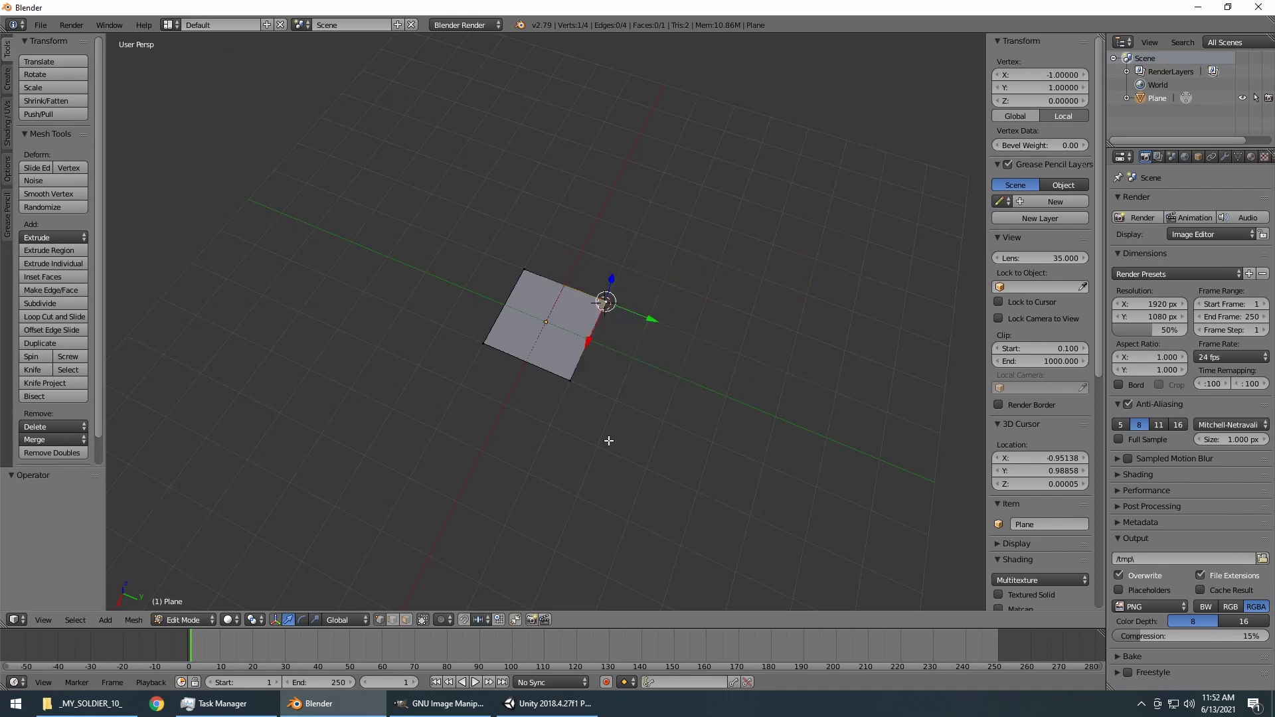
Select the whole plane mesh, scale it by a factor of 5, and return to Object Mode.
{"action": "left_click_drag", "start_coordinate": [606, 441], "coordinate": [565, 402]}
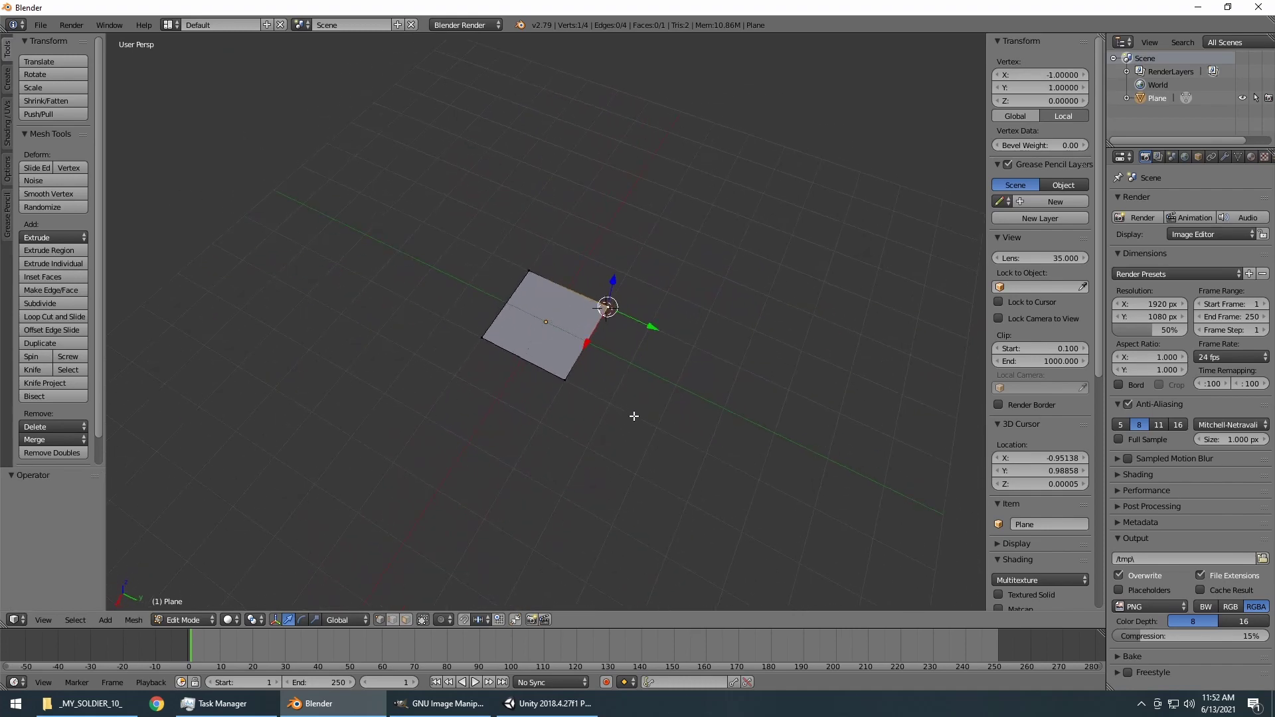
{"action": "key", "text": "a"}
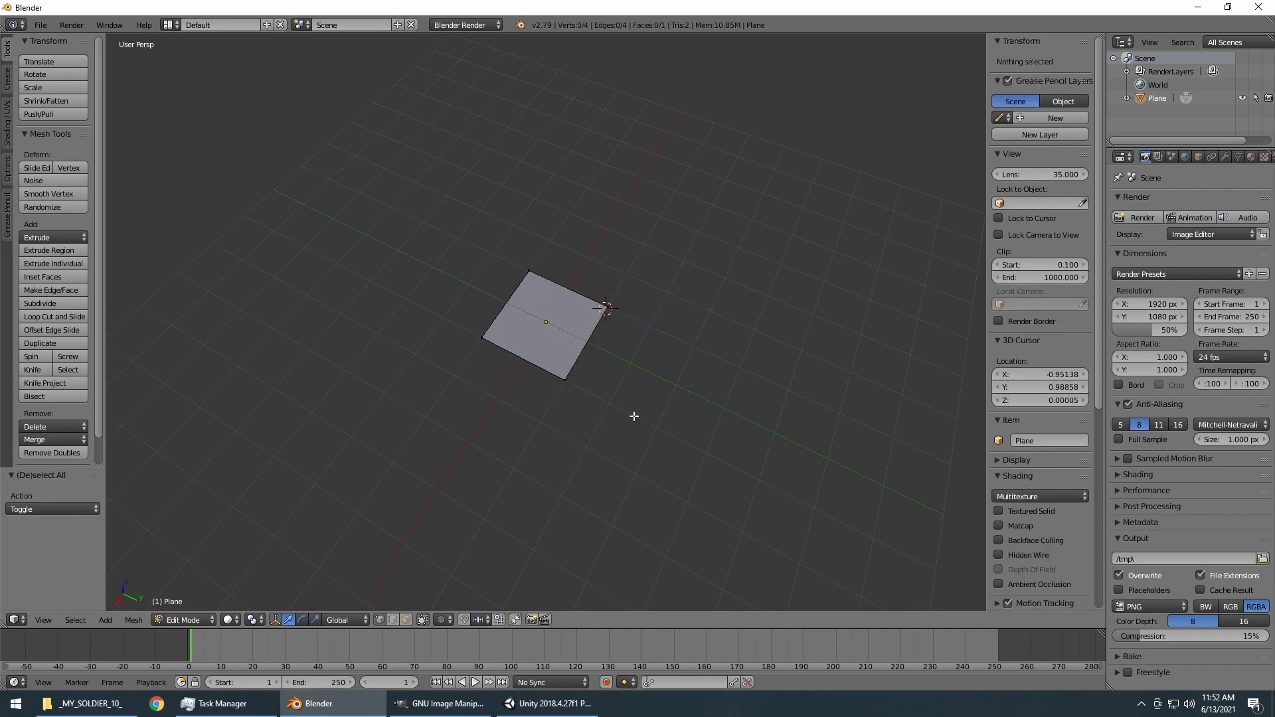
{"action": "key", "text": "a"}
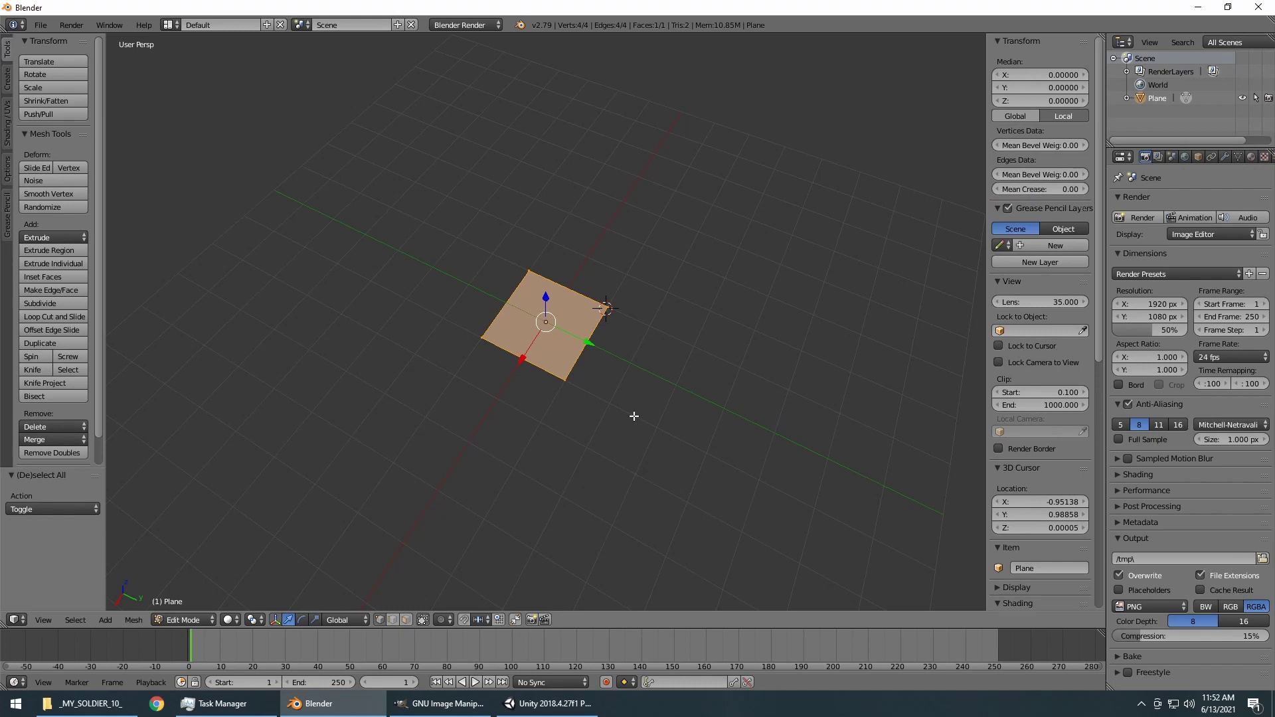
{"action": "key", "text": "s"}
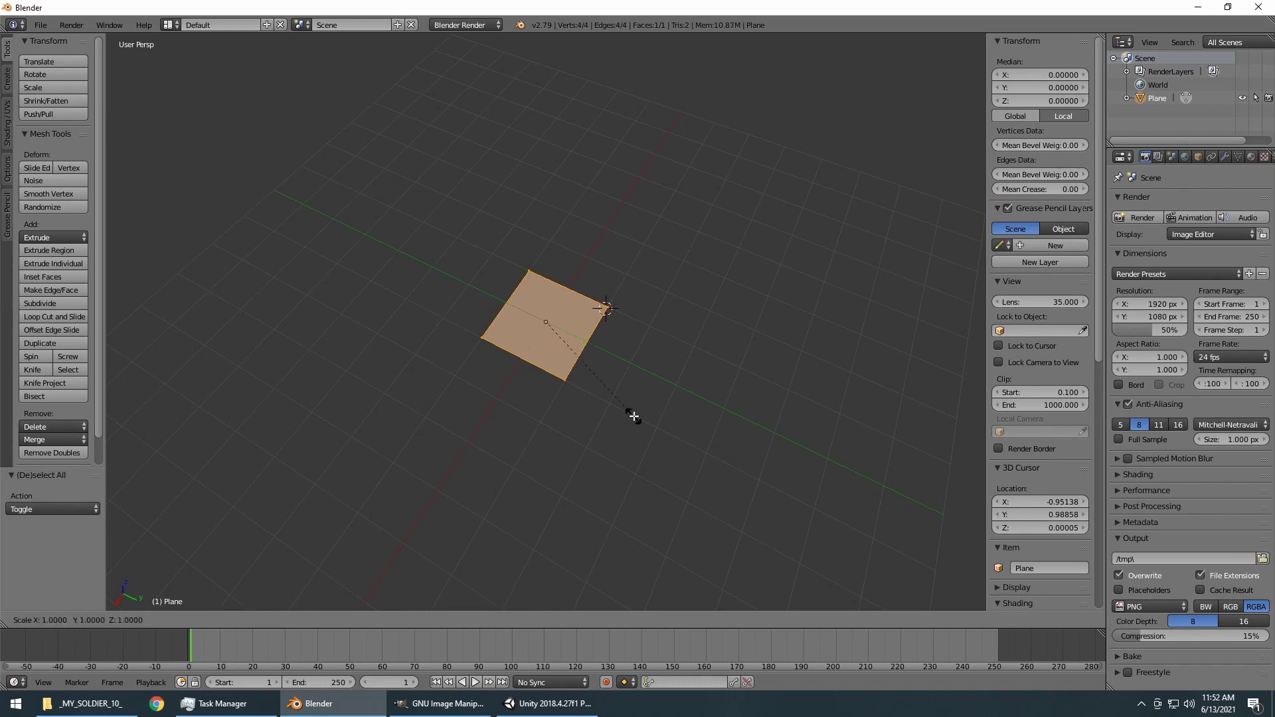
{"action": "type", "text": "5"}
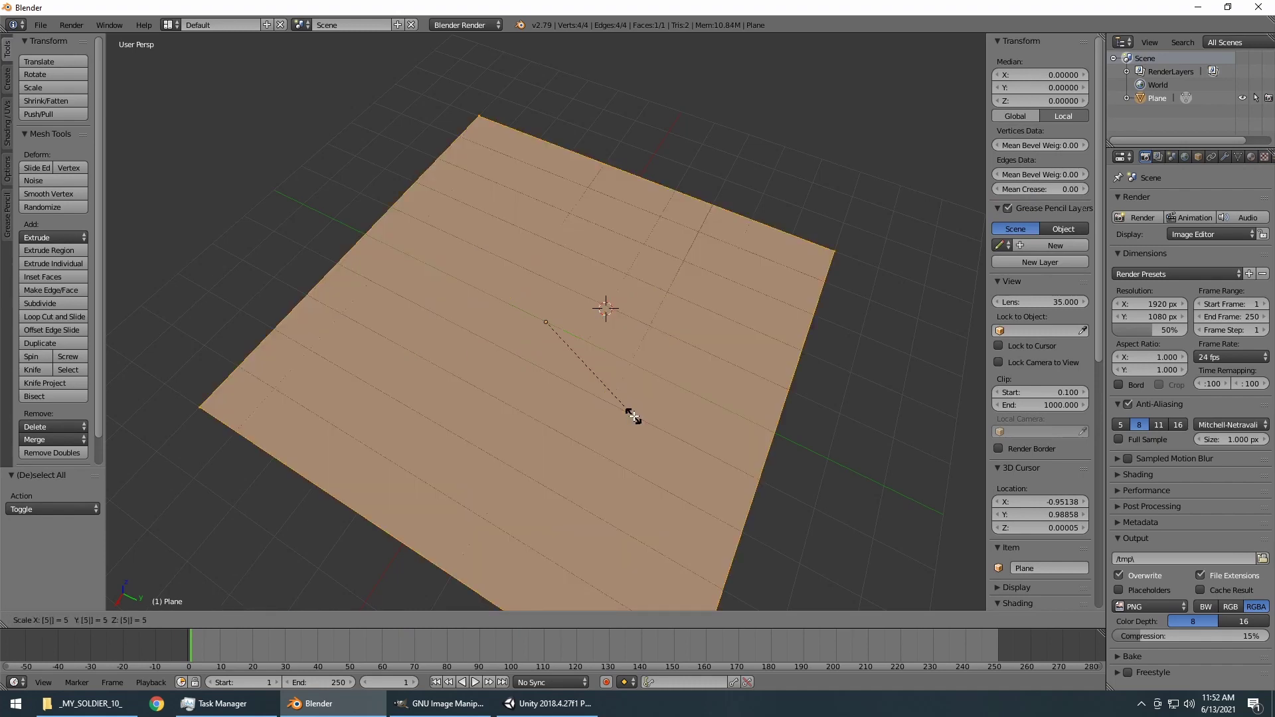
{"action": "key", "text": "Return"}
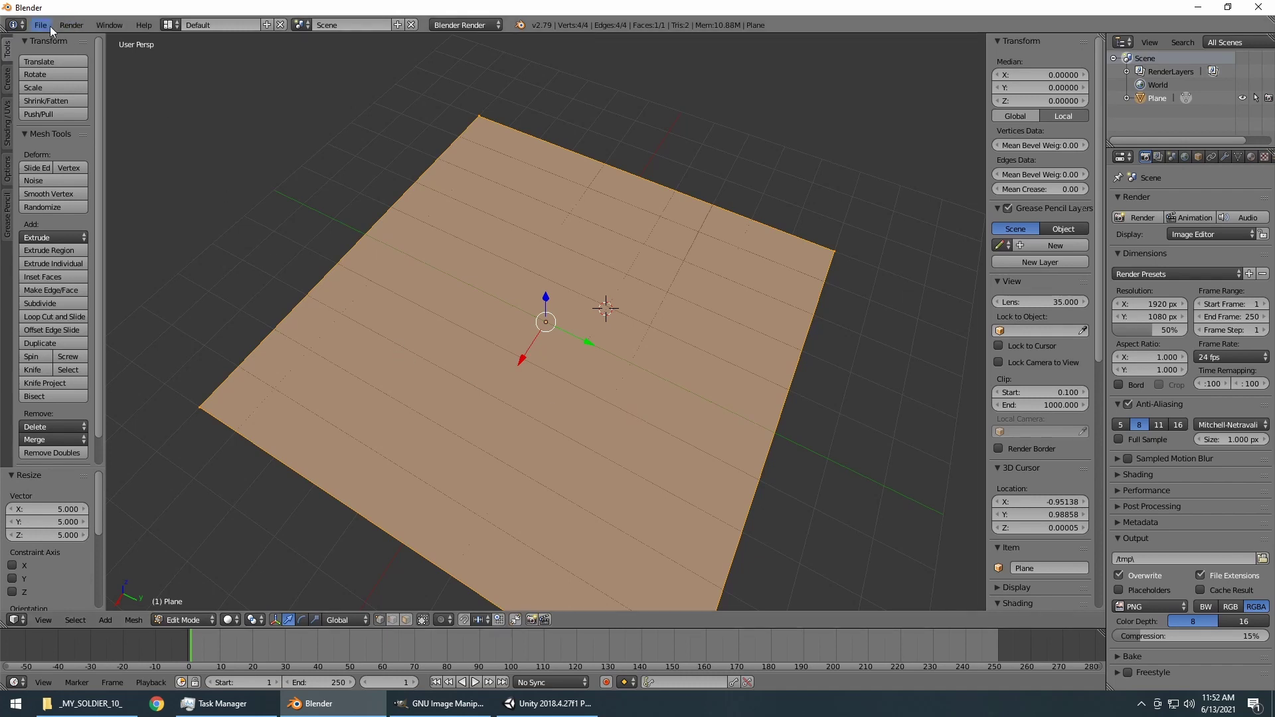
{"action": "key", "text": "Tab"}
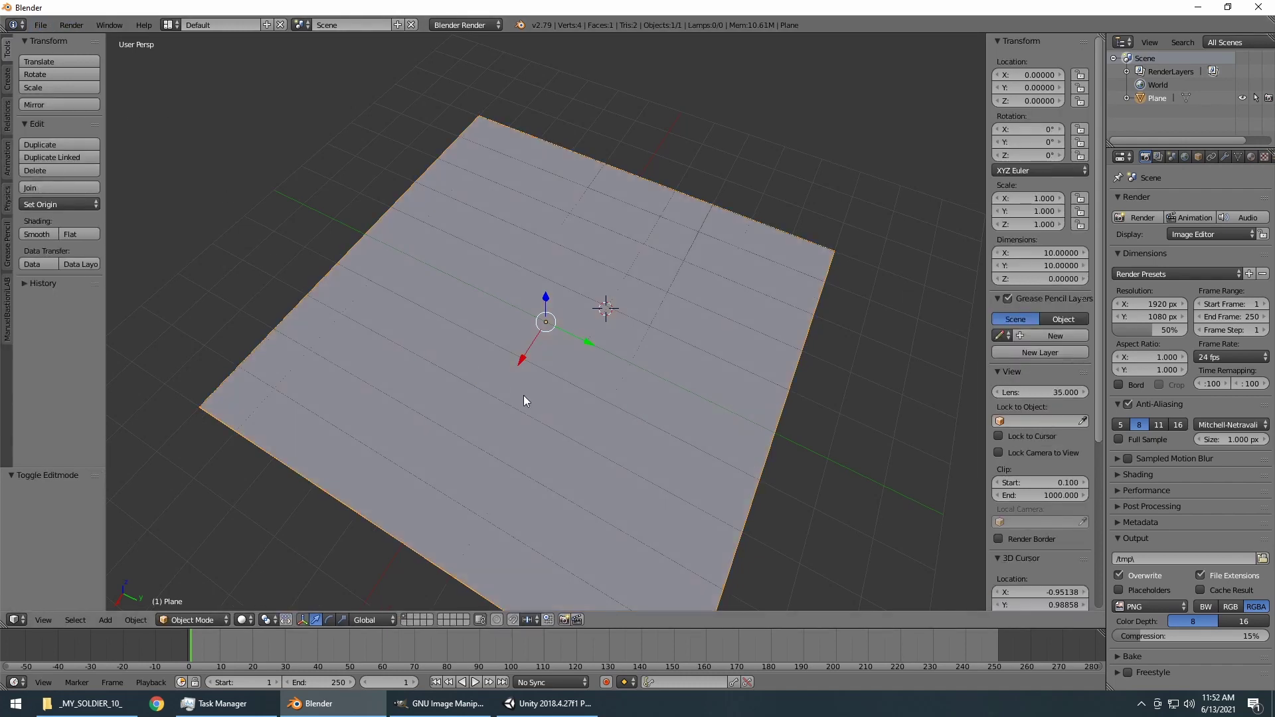
{"action": "key", "text": "Tab"}
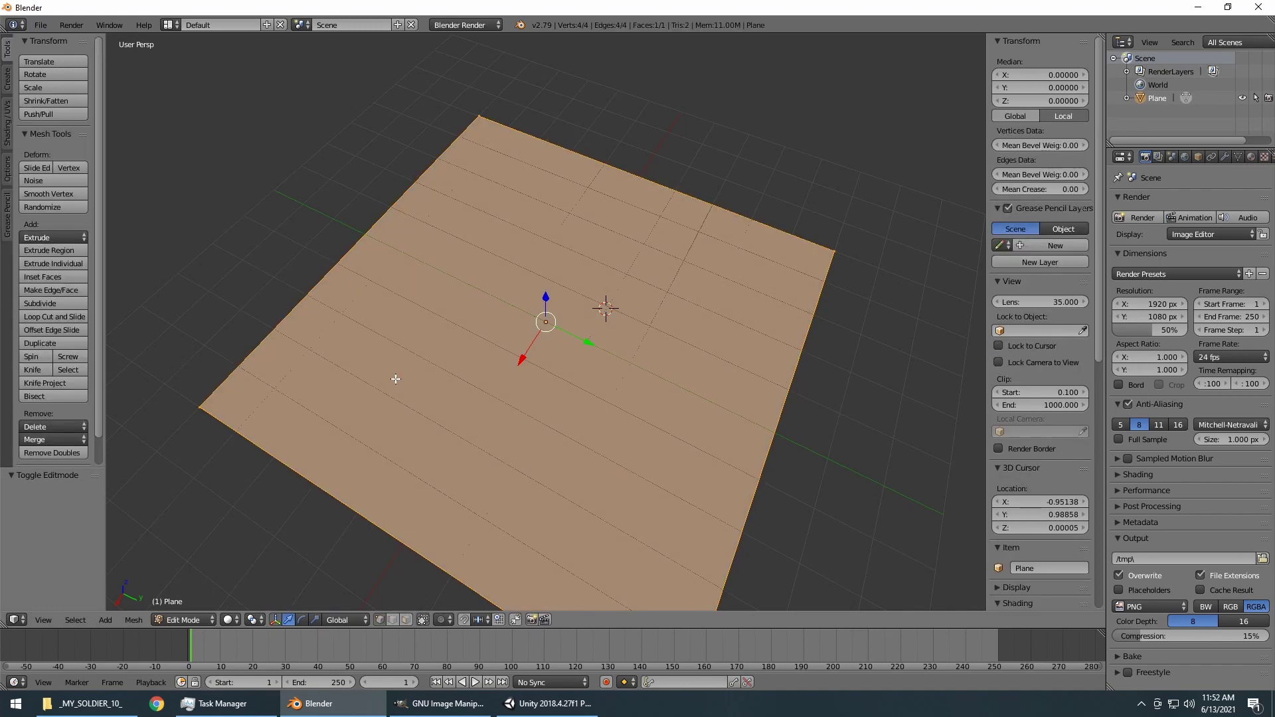
{"action": "key", "text": "Tab"}
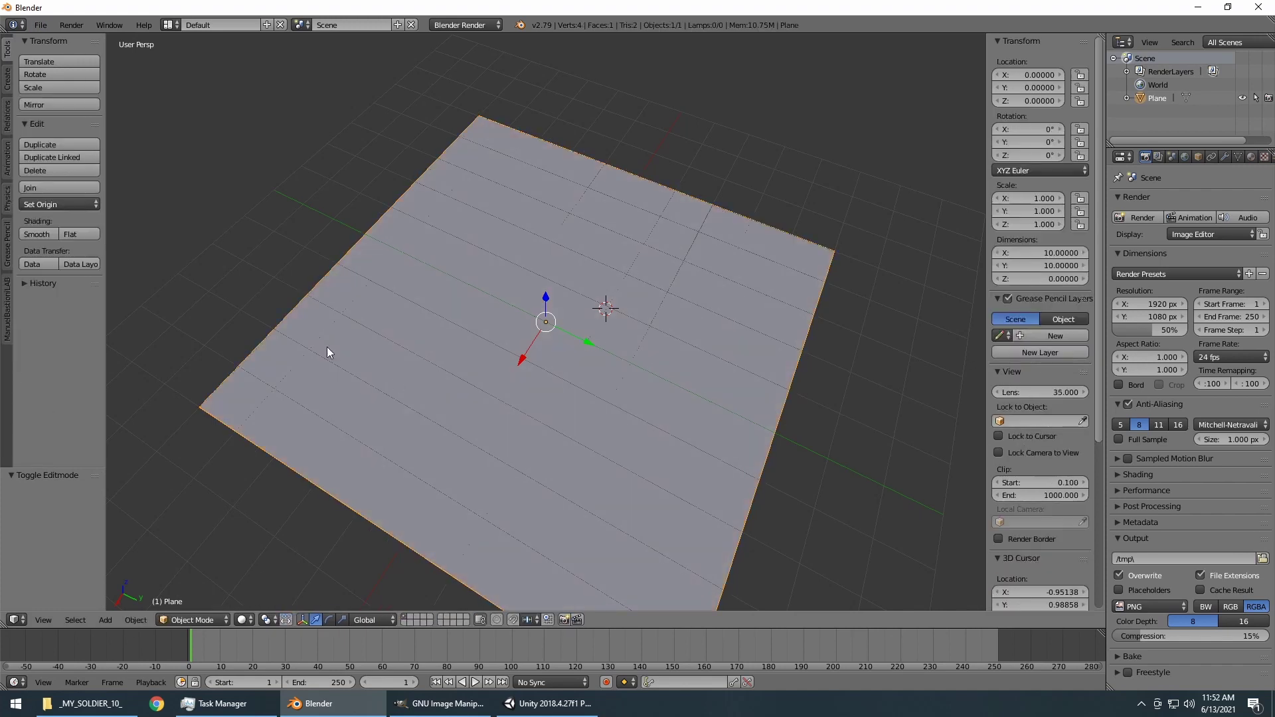
Start an FBX export and set its destination to the folder D:\GAMEDEV\LUNAR_FRACTURE_01\Assets.
{"action": "left_click", "coordinate": [40, 25]}
{"action": "mouse_move", "coordinate": [78, 289]}
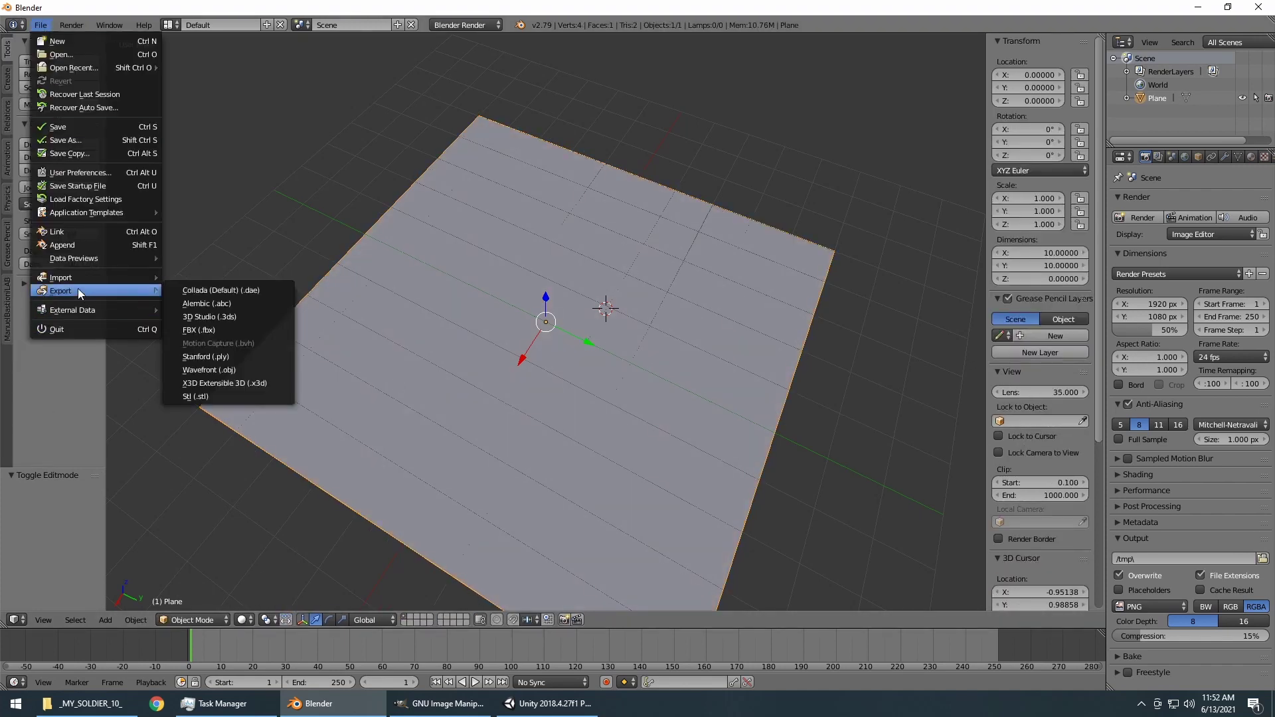
{"action": "left_click", "coordinate": [233, 335]}
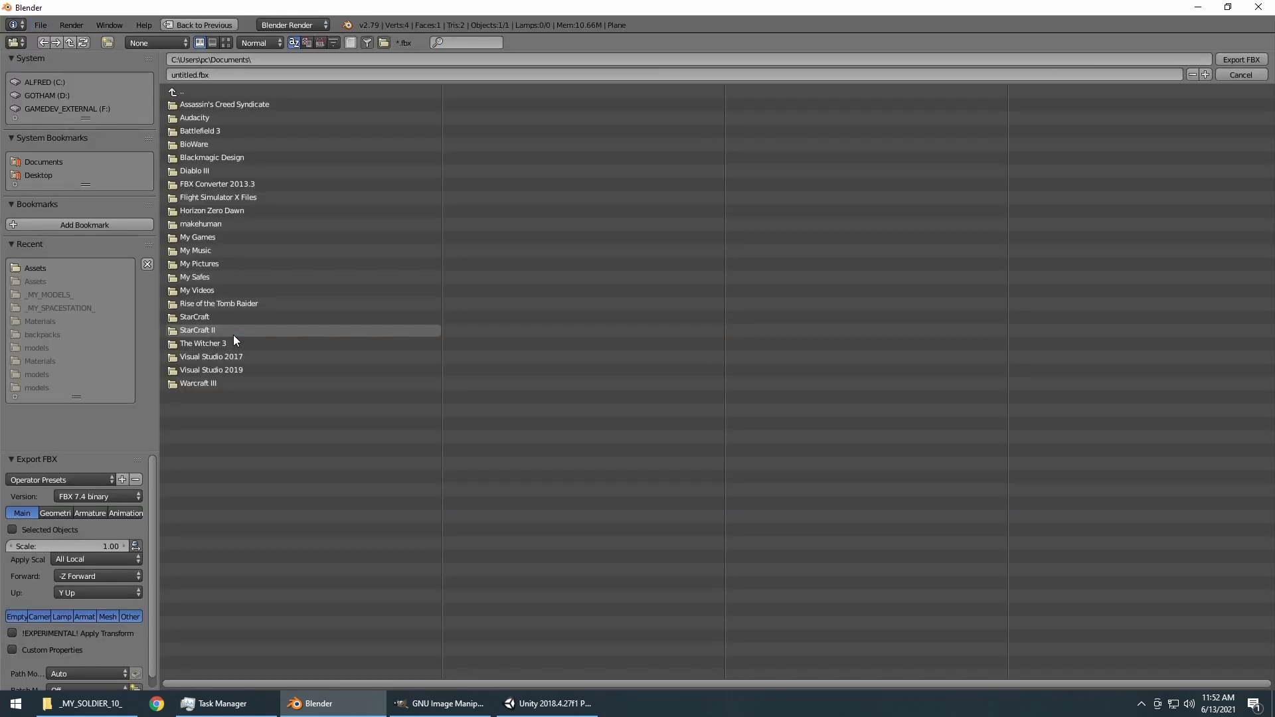
{"action": "left_click", "coordinate": [46, 93]}
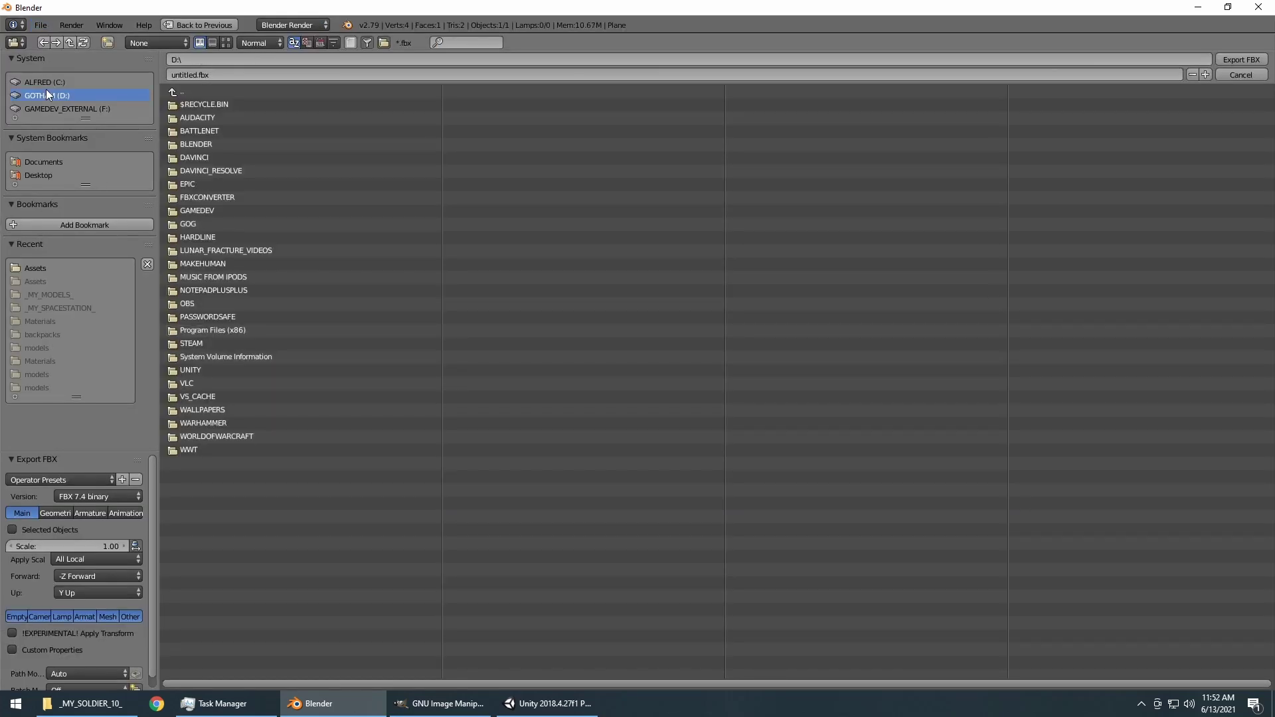
{"action": "left_click", "coordinate": [198, 210]}
{"action": "left_click", "coordinate": [201, 142]}
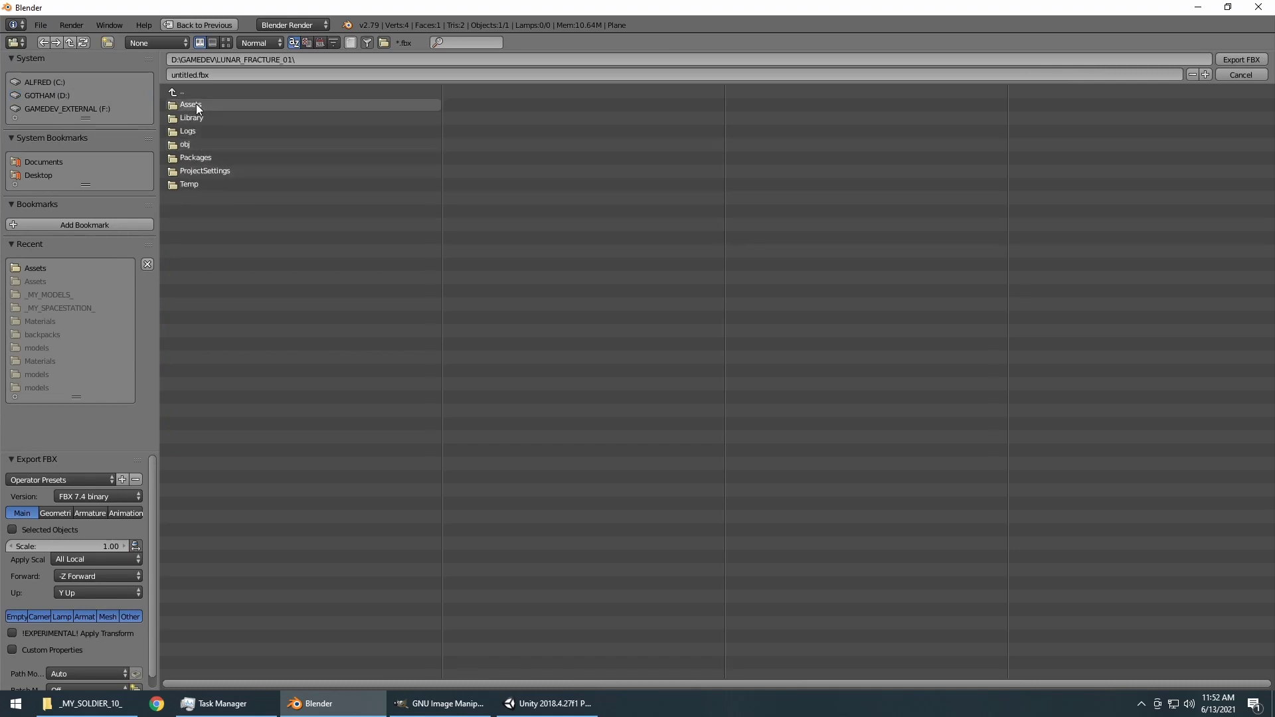
{"action": "left_click", "coordinate": [196, 104]}
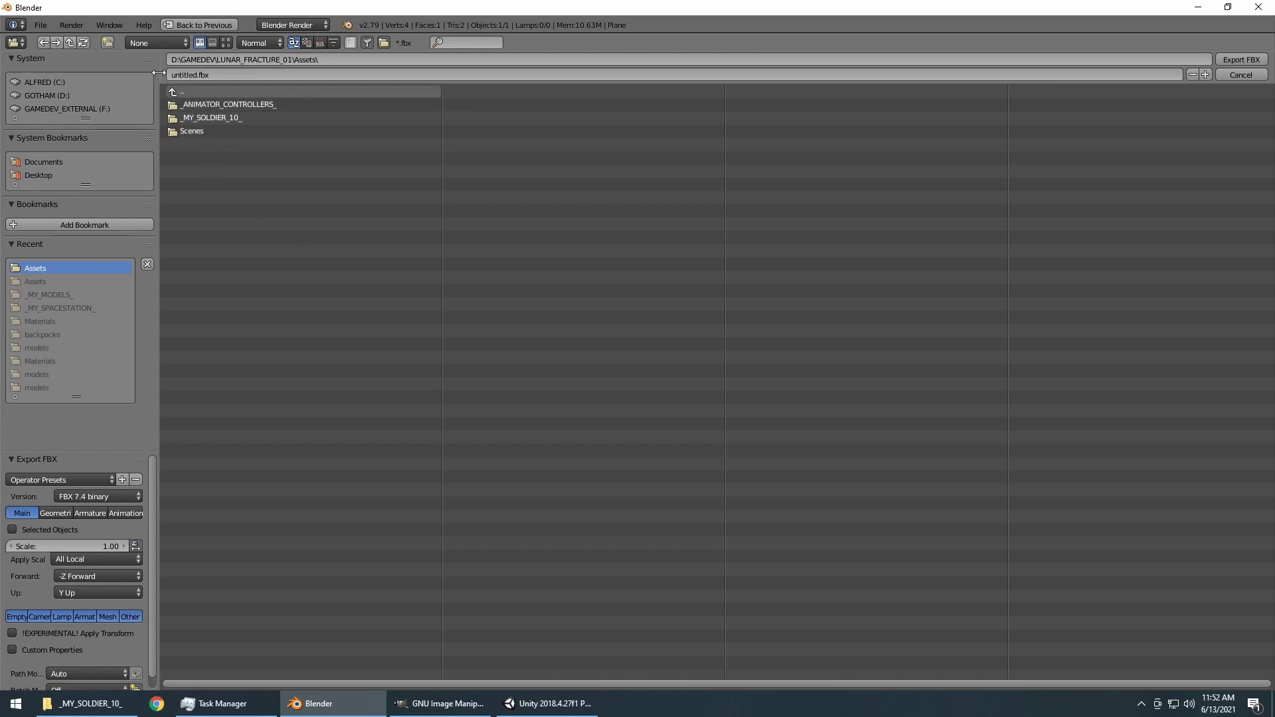
Name the export file FLOOR_TILE_01 and export the plane as FBX.
{"action": "left_click", "coordinate": [178, 74]}
{"action": "type", "text": "FLOOR_TILE_01"}
{"action": "left_click", "coordinate": [1242, 61]}
{"action": "left_click", "coordinate": [1238, 59]}
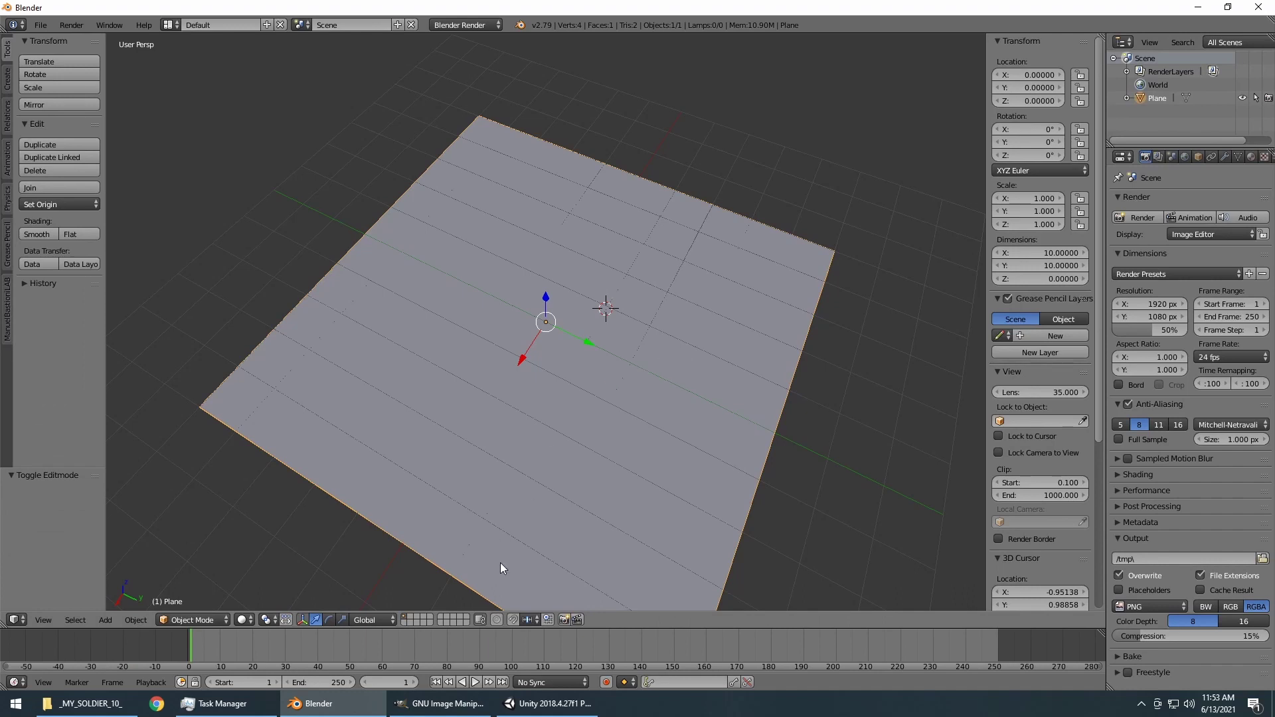
Switch to Unity and place the FLOOR_TILE_01 model in the scene at the soldier's feet.
{"action": "left_click", "coordinate": [541, 710]}
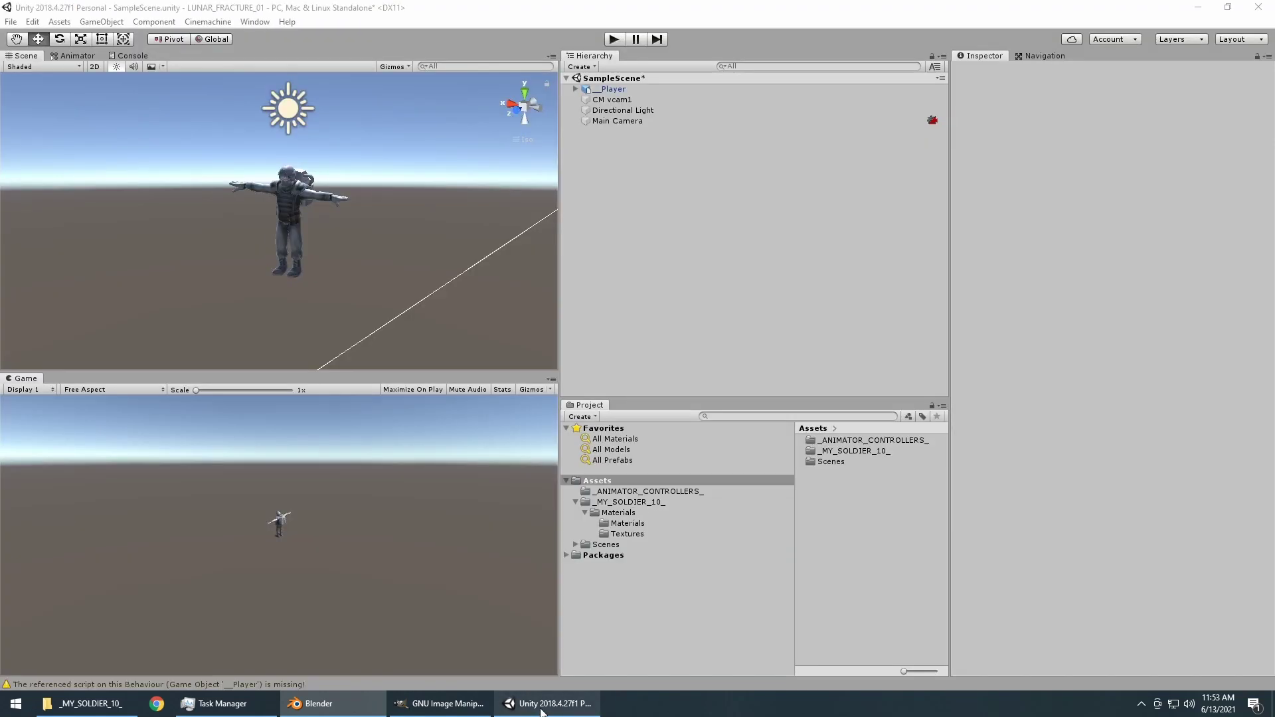
{"action": "left_click_drag", "start_coordinate": [838, 474], "coordinate": [293, 287]}
Test the floor tile at Y 0.1 in Play mode, and with play stopped raise the tile to Y position 0.04.
{"action": "left_click", "coordinate": [614, 39]}
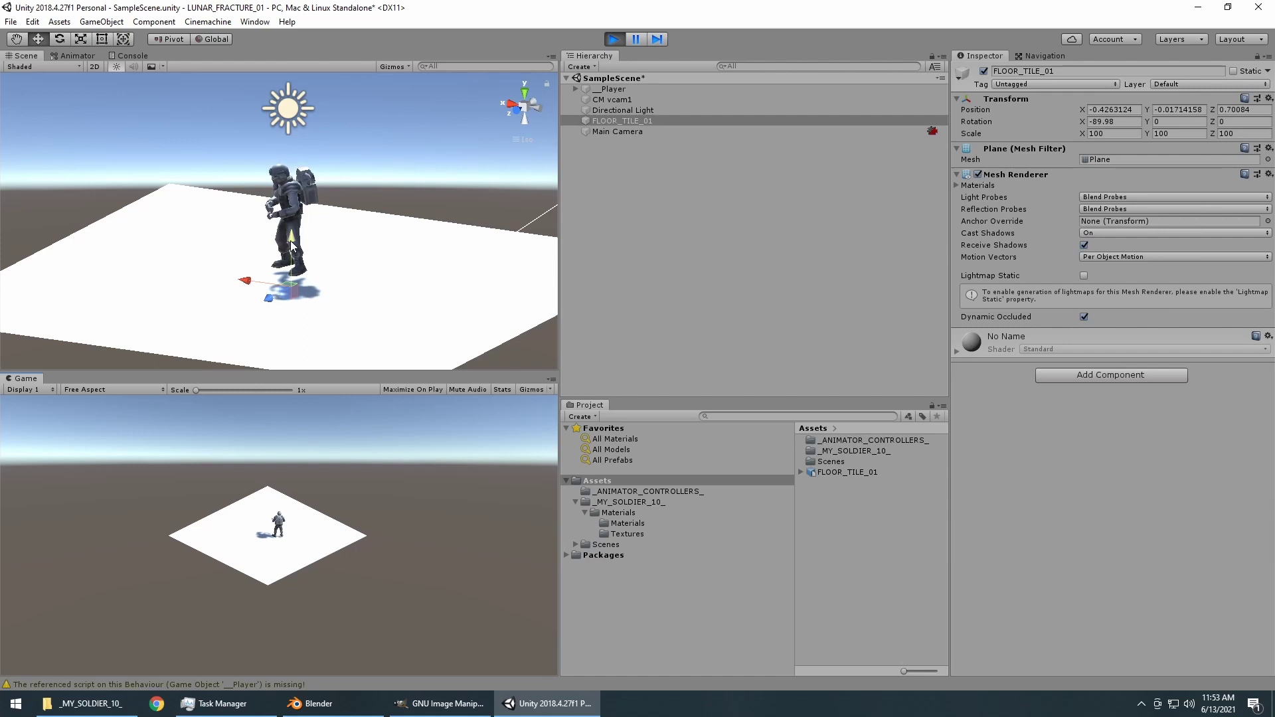
{"action": "left_click_drag", "start_coordinate": [292, 241], "coordinate": [293, 234]}
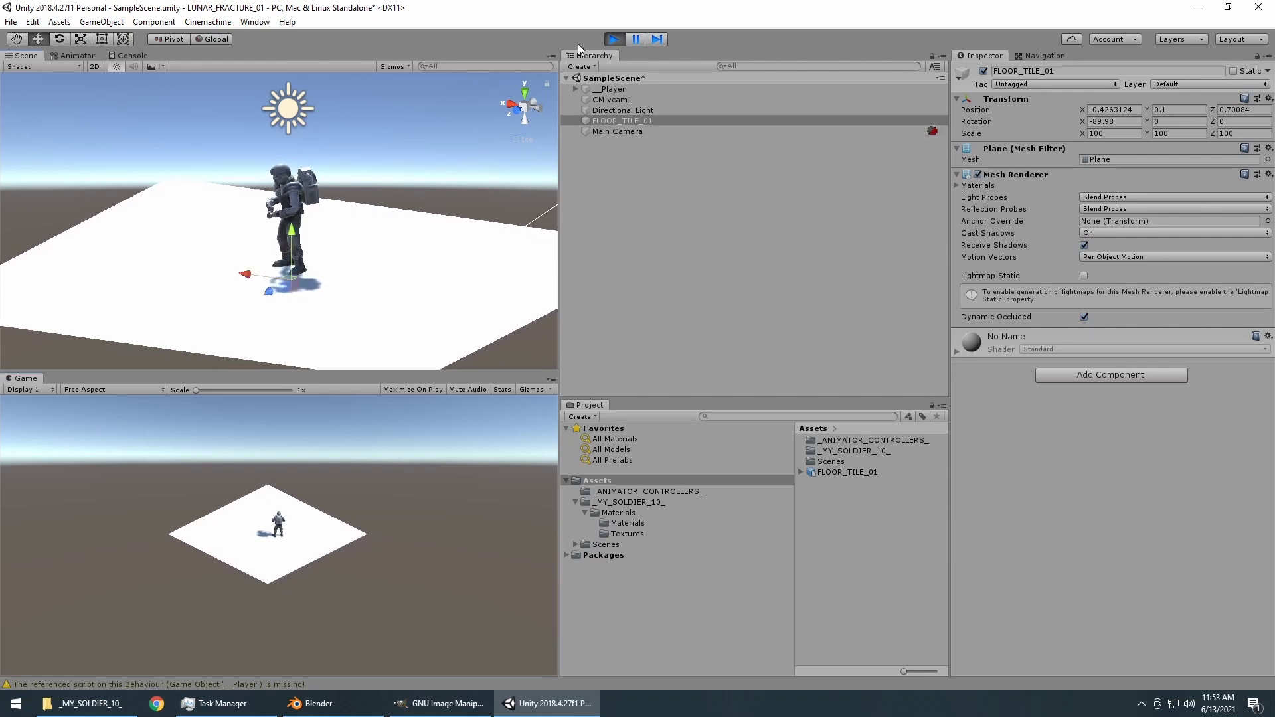
{"action": "left_click", "coordinate": [614, 39]}
{"action": "left_click_drag", "start_coordinate": [292, 242], "coordinate": [291, 238]}
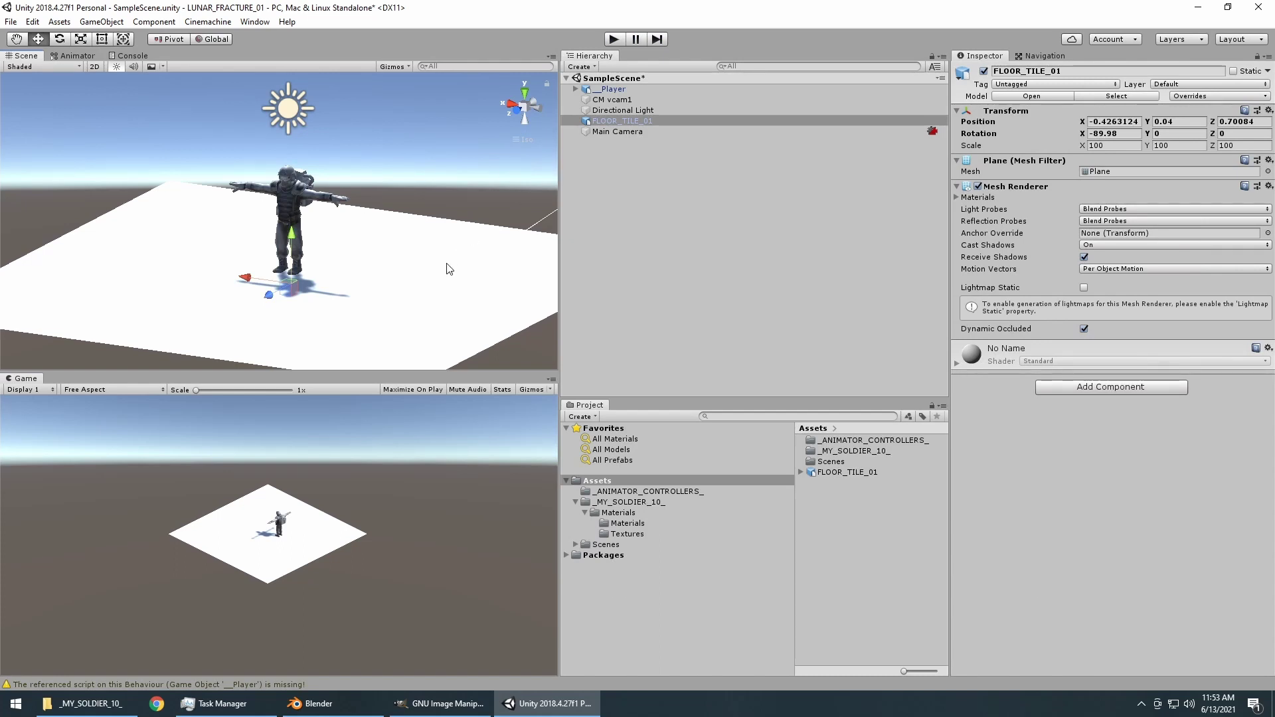
Test the raised floor tile under the soldier in Play mode, stop playing, and inspect the tile's rotation and scale values.
{"action": "left_click", "coordinate": [613, 39]}
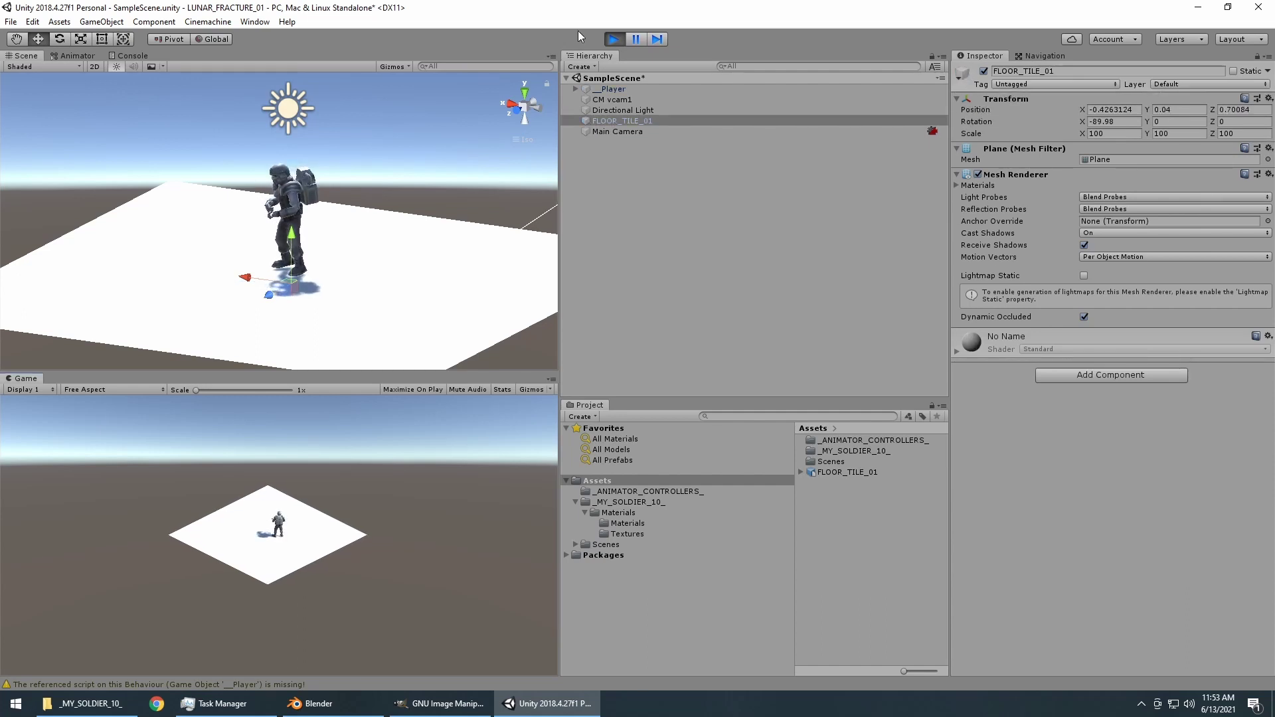
{"action": "left_click", "coordinate": [613, 39]}
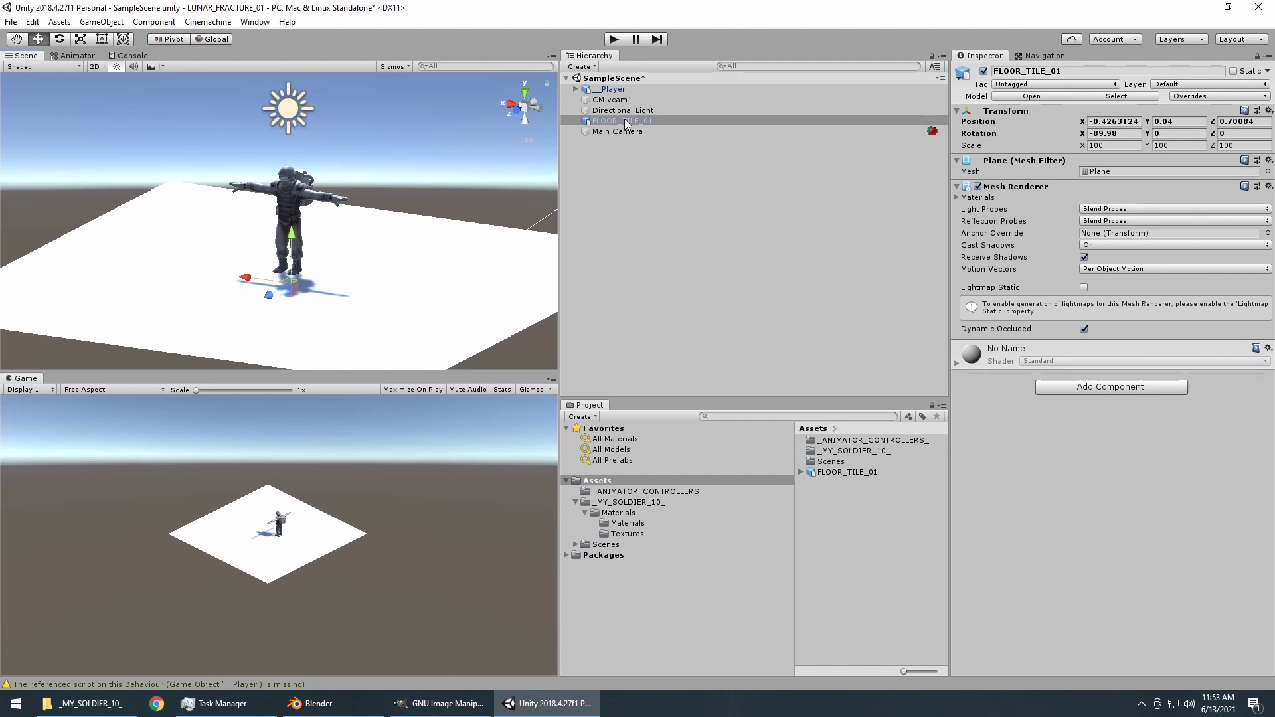
{"action": "left_click", "coordinate": [1120, 135]}
{"action": "left_click", "coordinate": [1096, 145]}
{"action": "left_click", "coordinate": [1182, 146]}
{"action": "left_click", "coordinate": [1239, 146]}
Examine the tile's axis orientation in the Scene view from the right, front and top, and compare it with the plane in Blender.
{"action": "left_click_drag", "start_coordinate": [382, 224], "coordinate": [367, 258]}
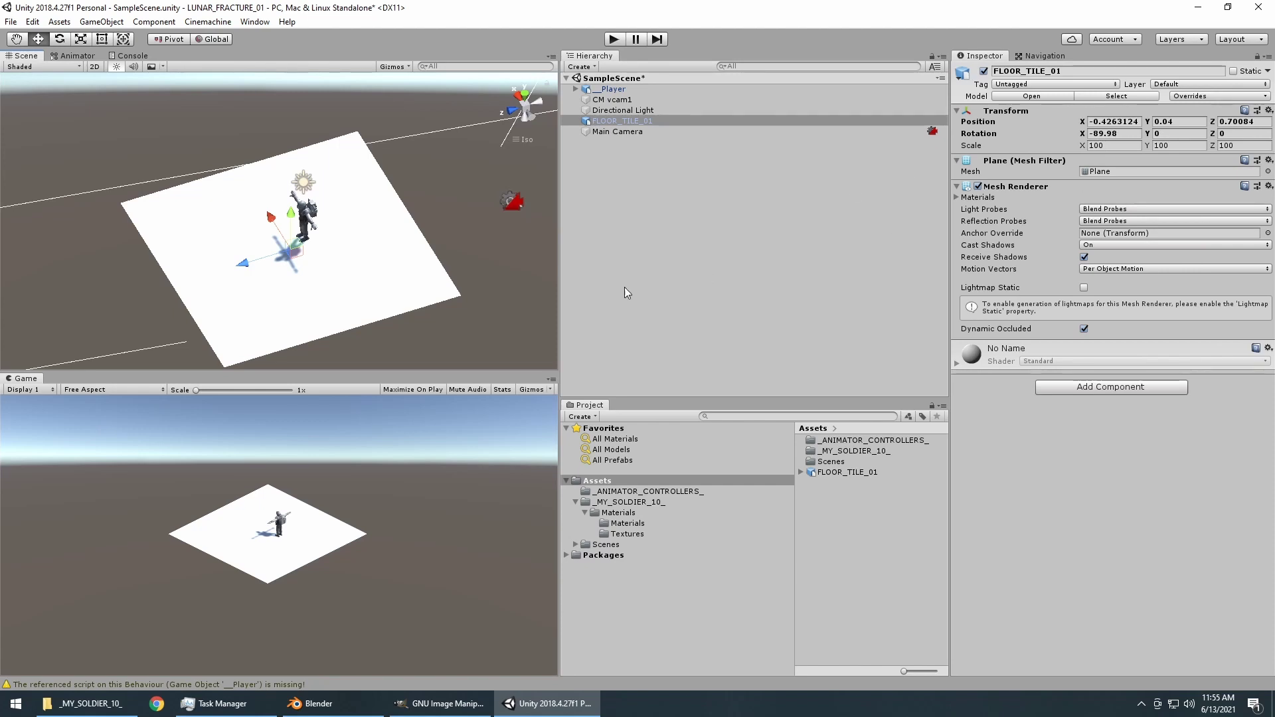
{"action": "left_click_drag", "start_coordinate": [437, 236], "coordinate": [357, 264]}
{"action": "left_click_drag", "start_coordinate": [460, 221], "coordinate": [412, 257]}
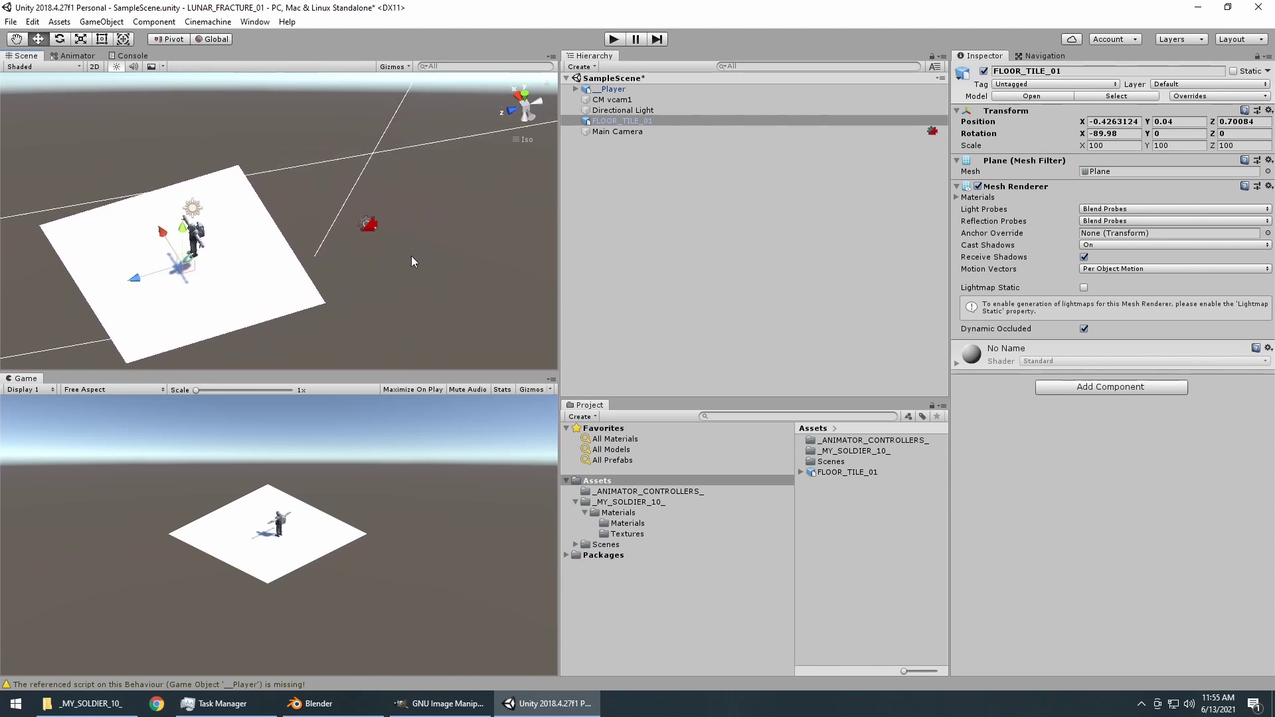
{"action": "left_click_drag", "start_coordinate": [390, 307], "coordinate": [518, 181]}
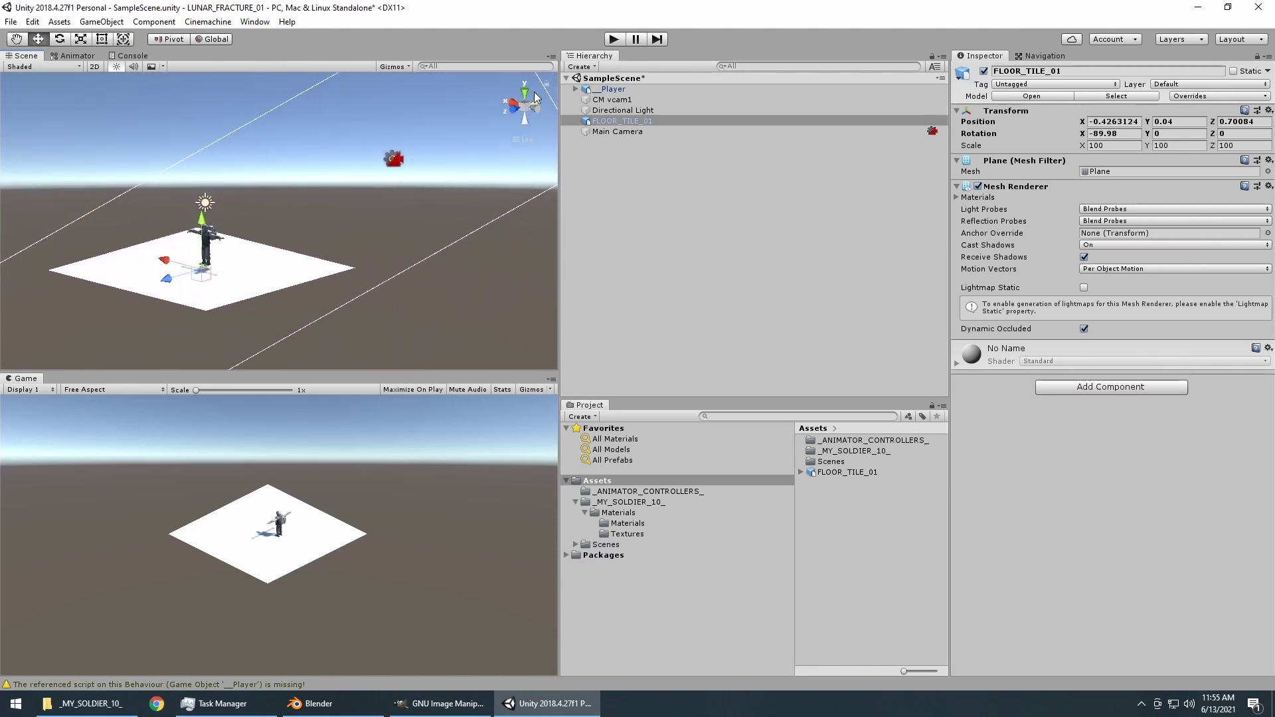
{"action": "left_click", "coordinate": [524, 107]}
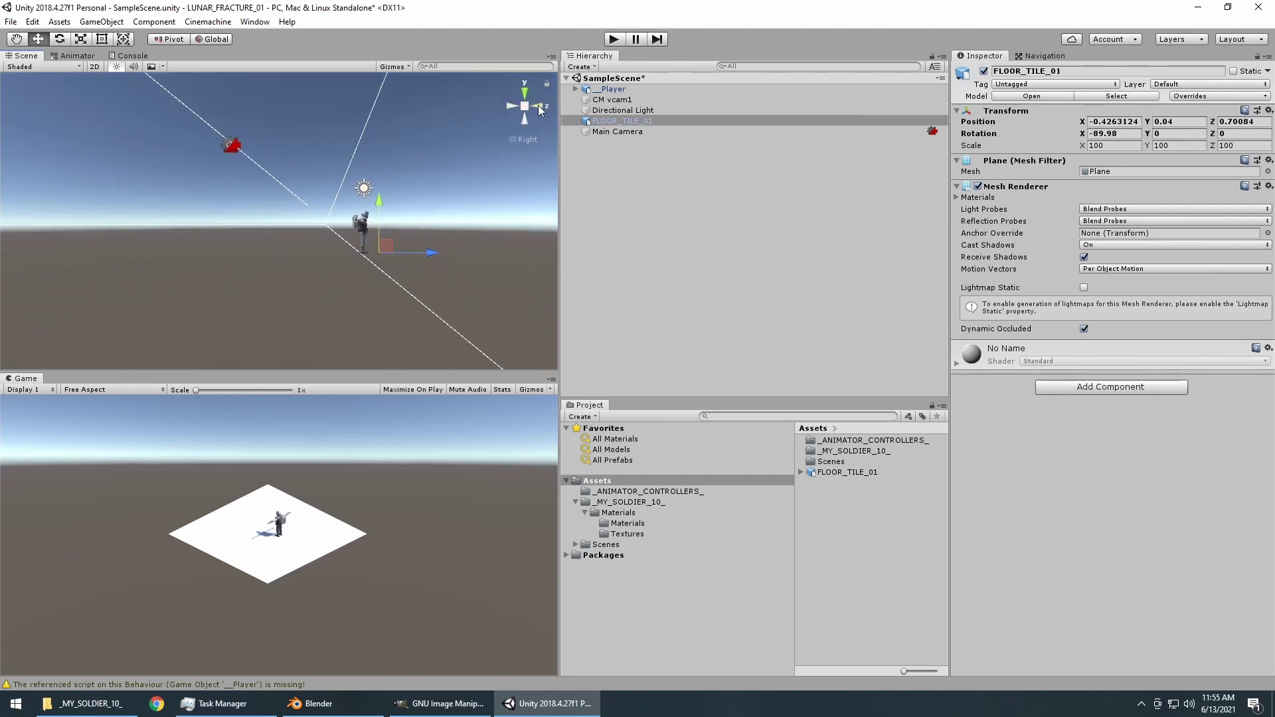
{"action": "left_click", "coordinate": [538, 105]}
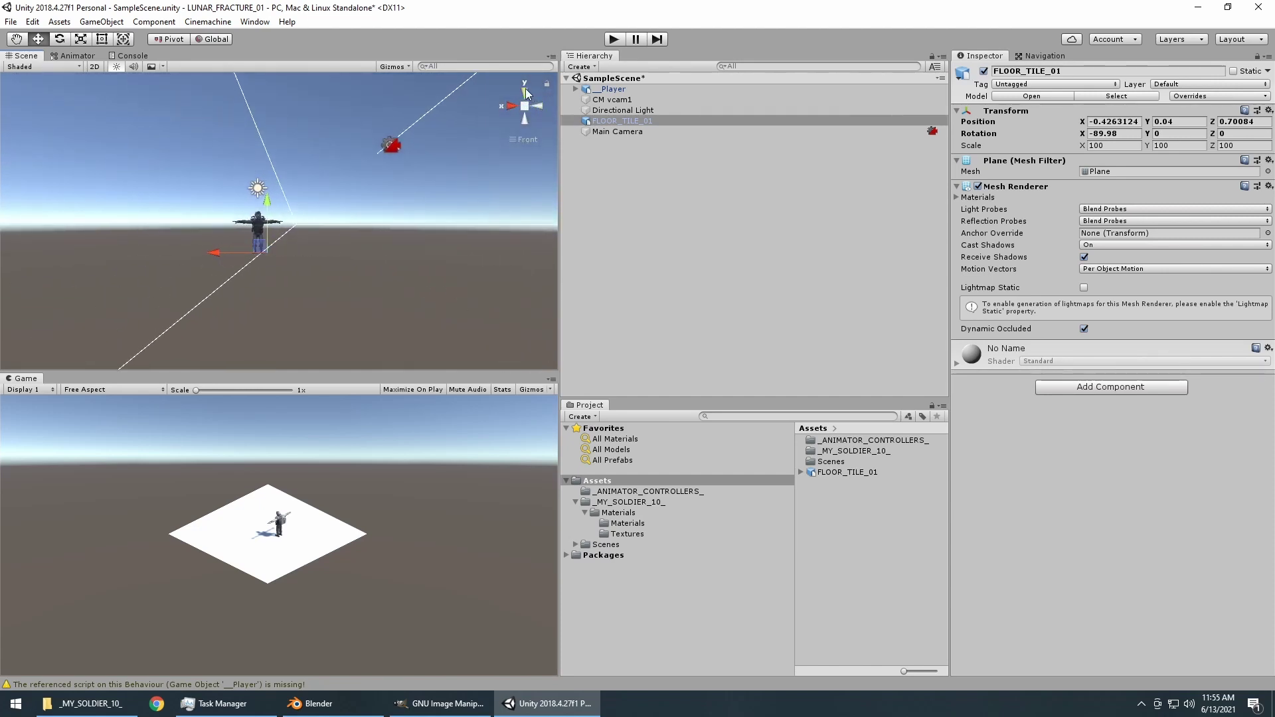
{"action": "left_click", "coordinate": [525, 96]}
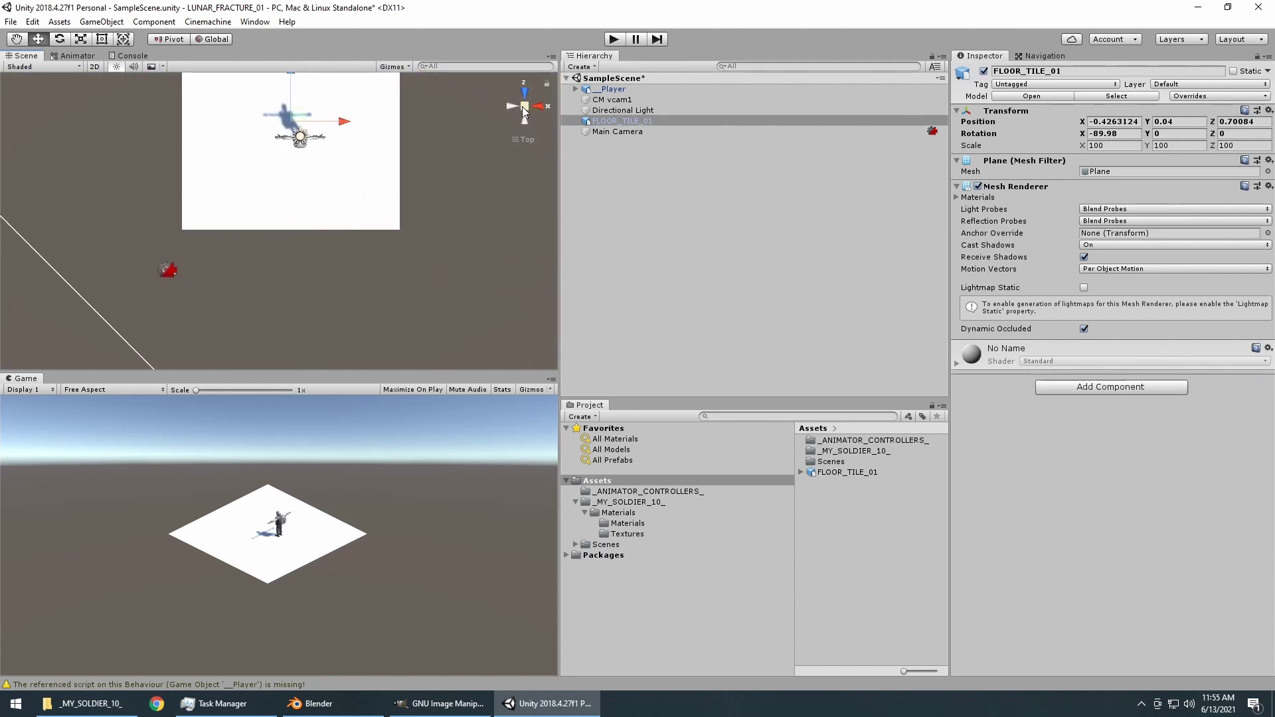
{"action": "left_click", "coordinate": [537, 108]}
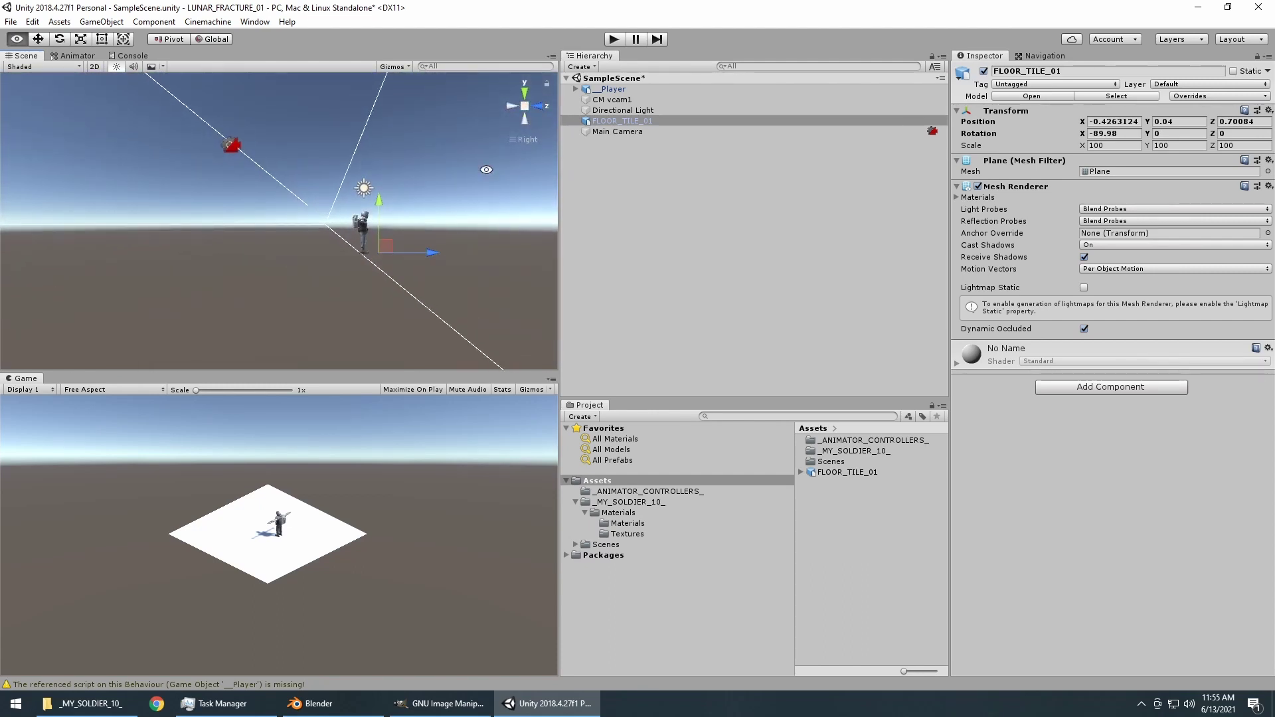
{"action": "left_click_drag", "start_coordinate": [486, 169], "coordinate": [352, 287]}
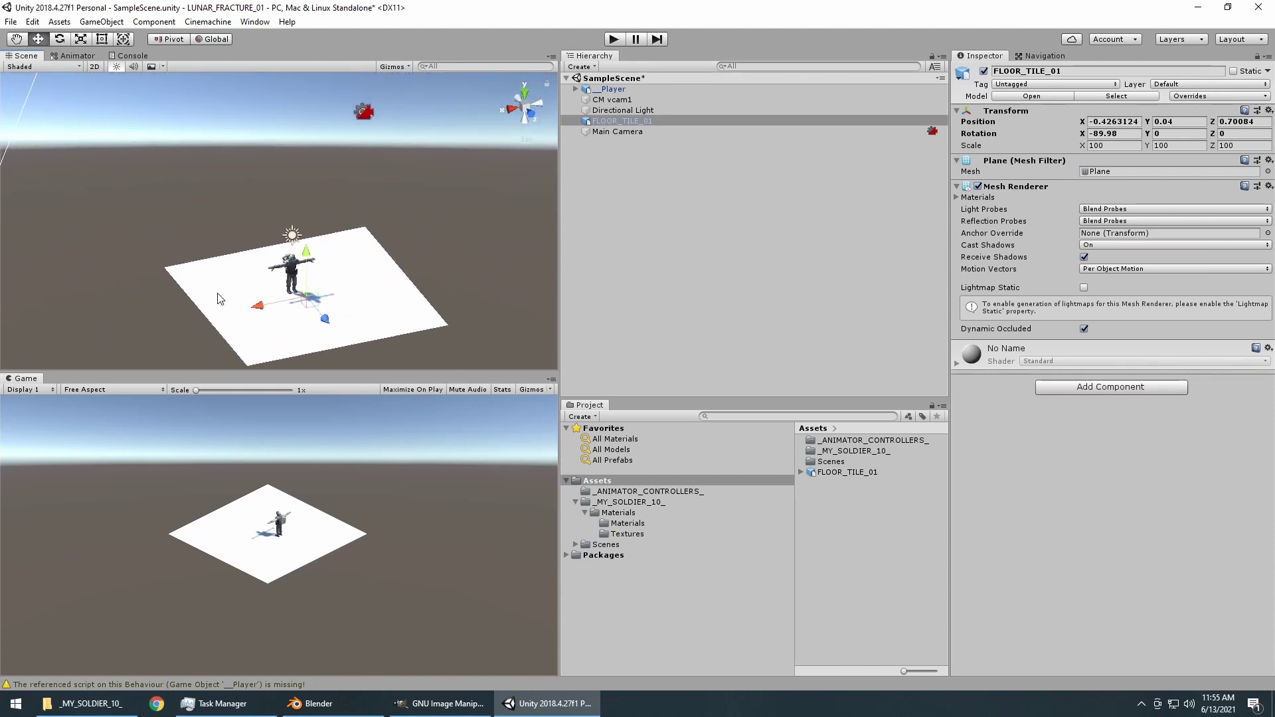
{"action": "left_click_drag", "start_coordinate": [219, 296], "coordinate": [412, 257]}
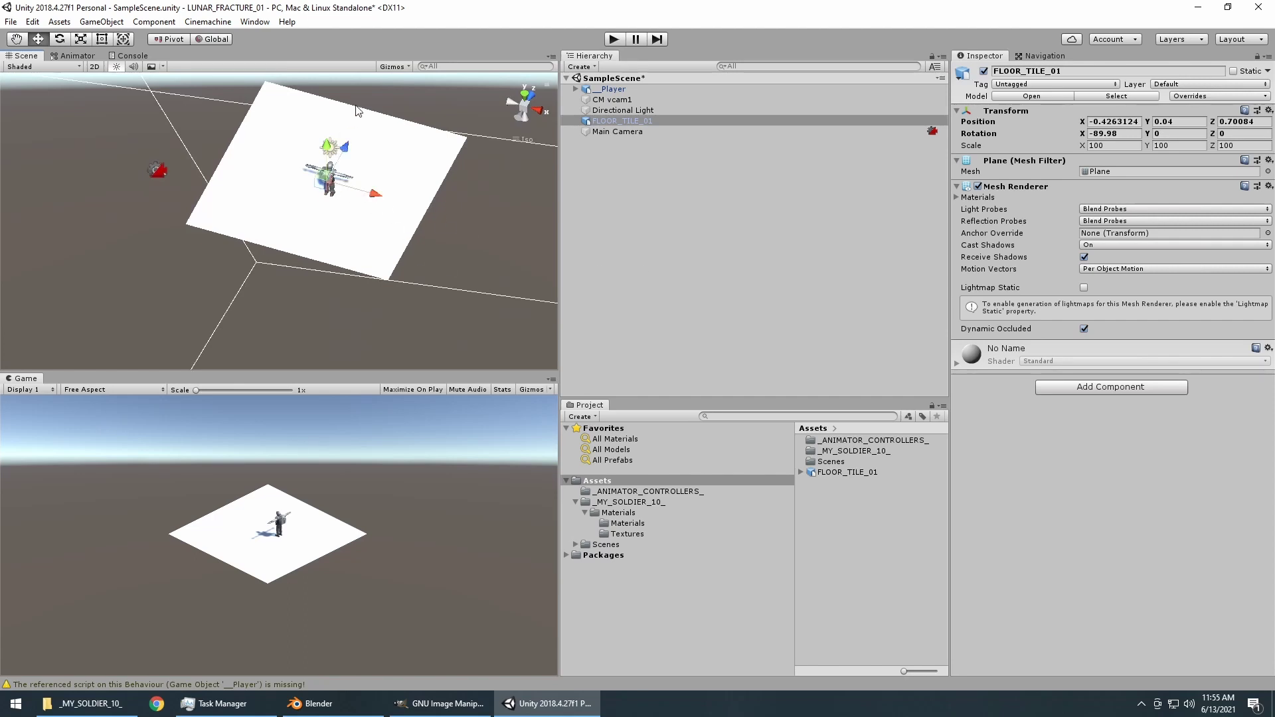
{"action": "left_click_drag", "start_coordinate": [460, 194], "coordinate": [234, 143]}
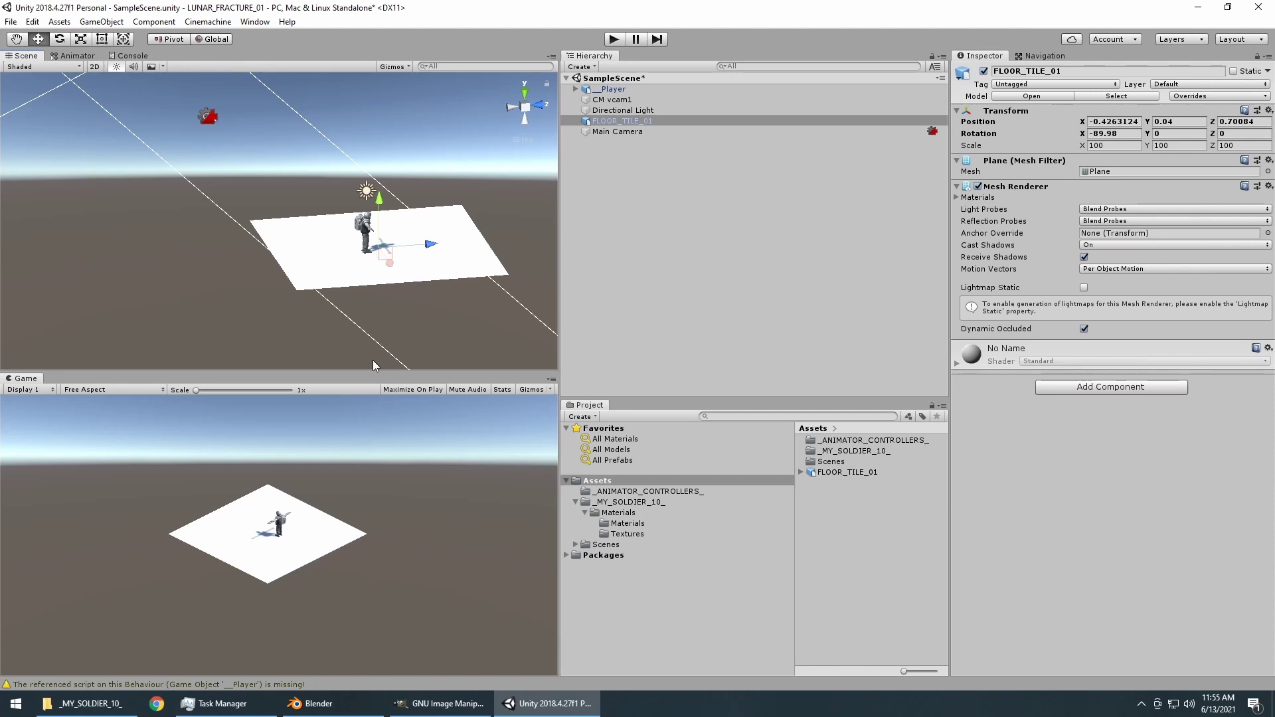
{"action": "left_click", "coordinate": [326, 712]}
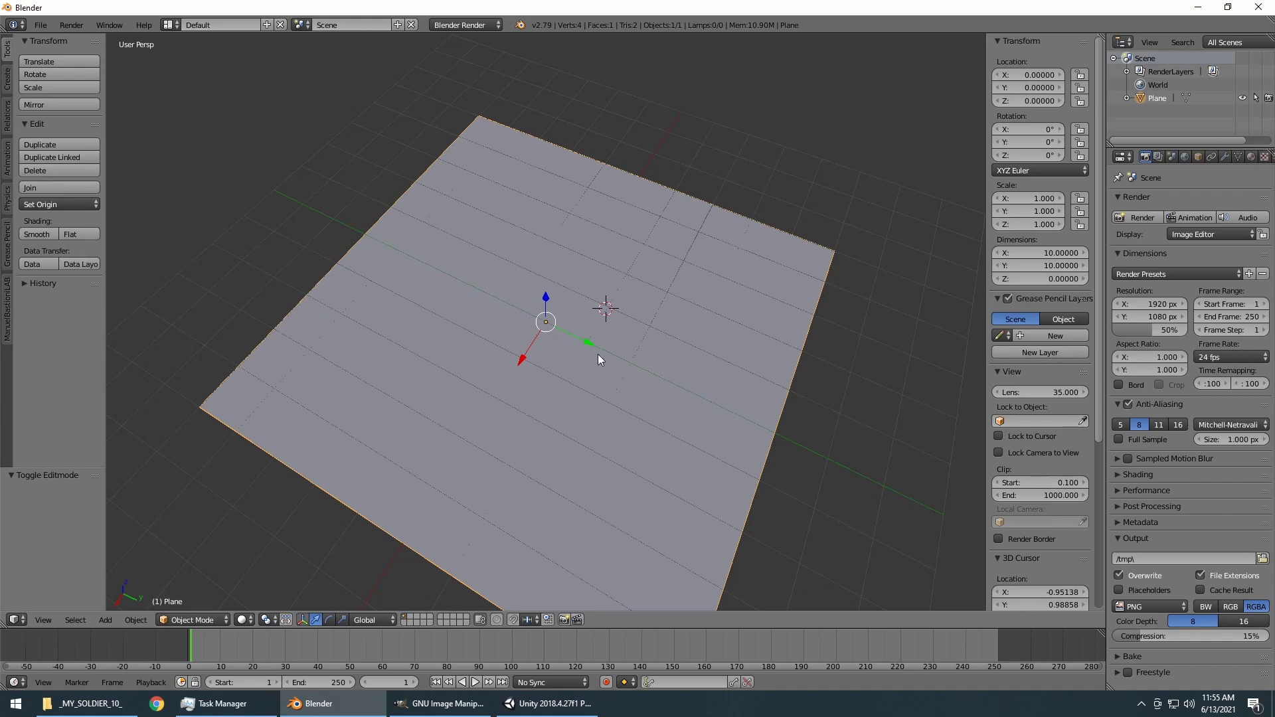
{"action": "left_click_drag", "start_coordinate": [690, 290], "coordinate": [698, 409]}
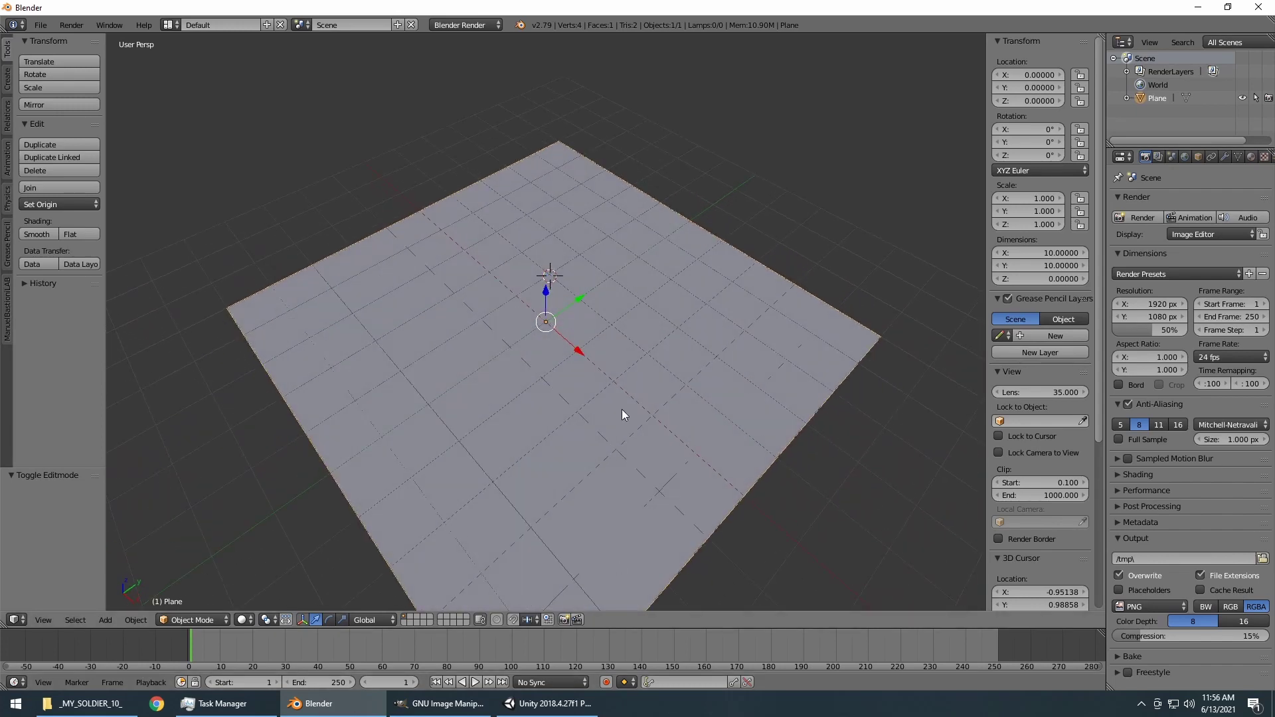
Switch back to Unity and delete the FLOOR_TILE_01 object from the scene.
{"action": "left_click", "coordinate": [551, 706]}
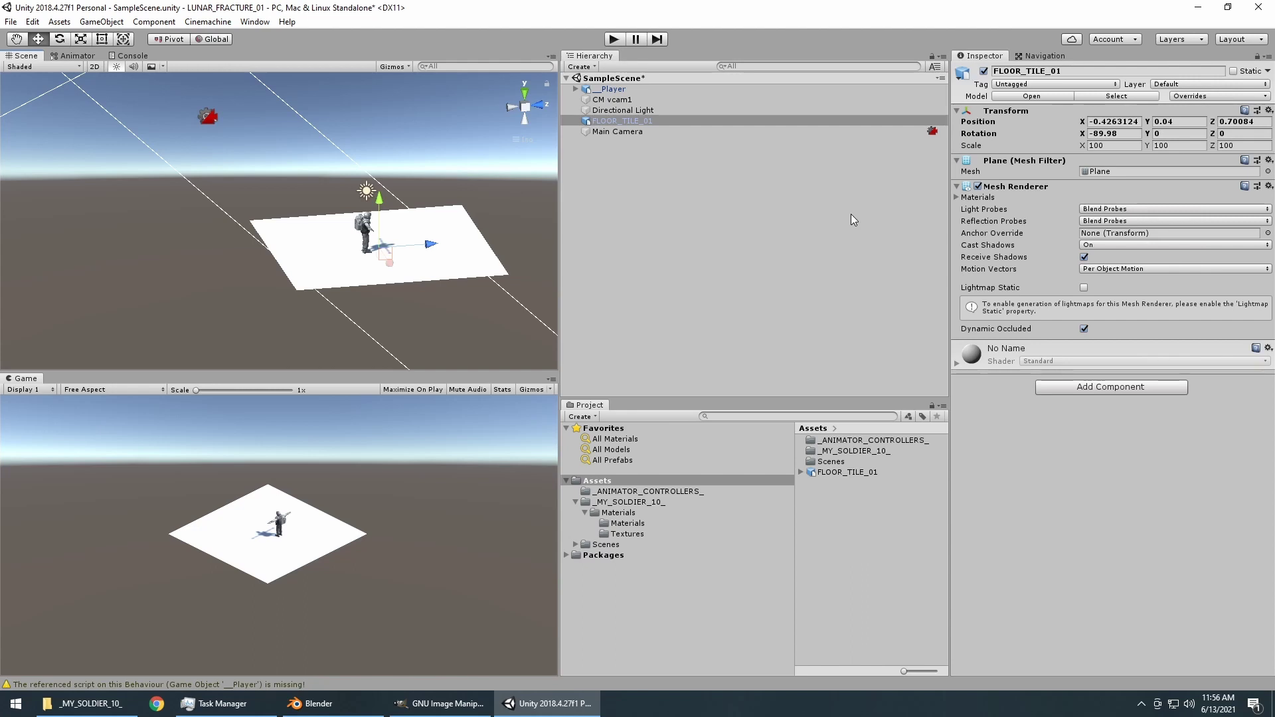
{"action": "right_click", "coordinate": [647, 120]}
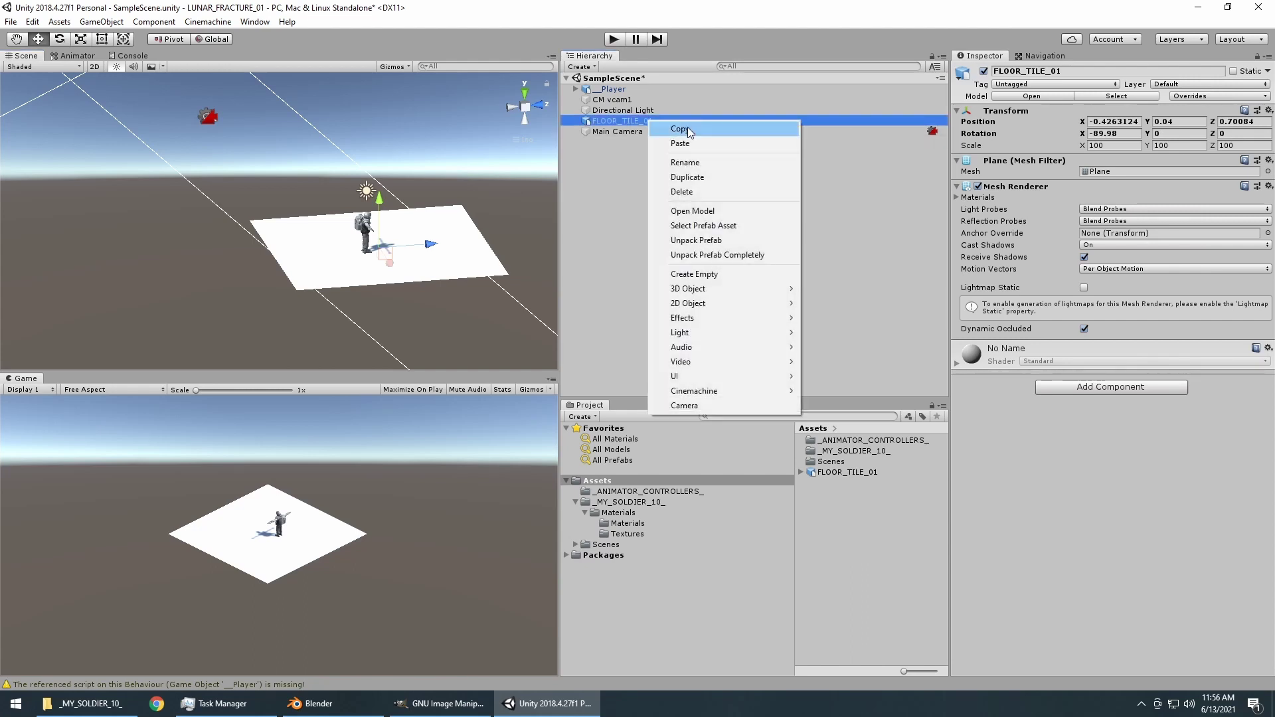
{"action": "left_click", "coordinate": [682, 192]}
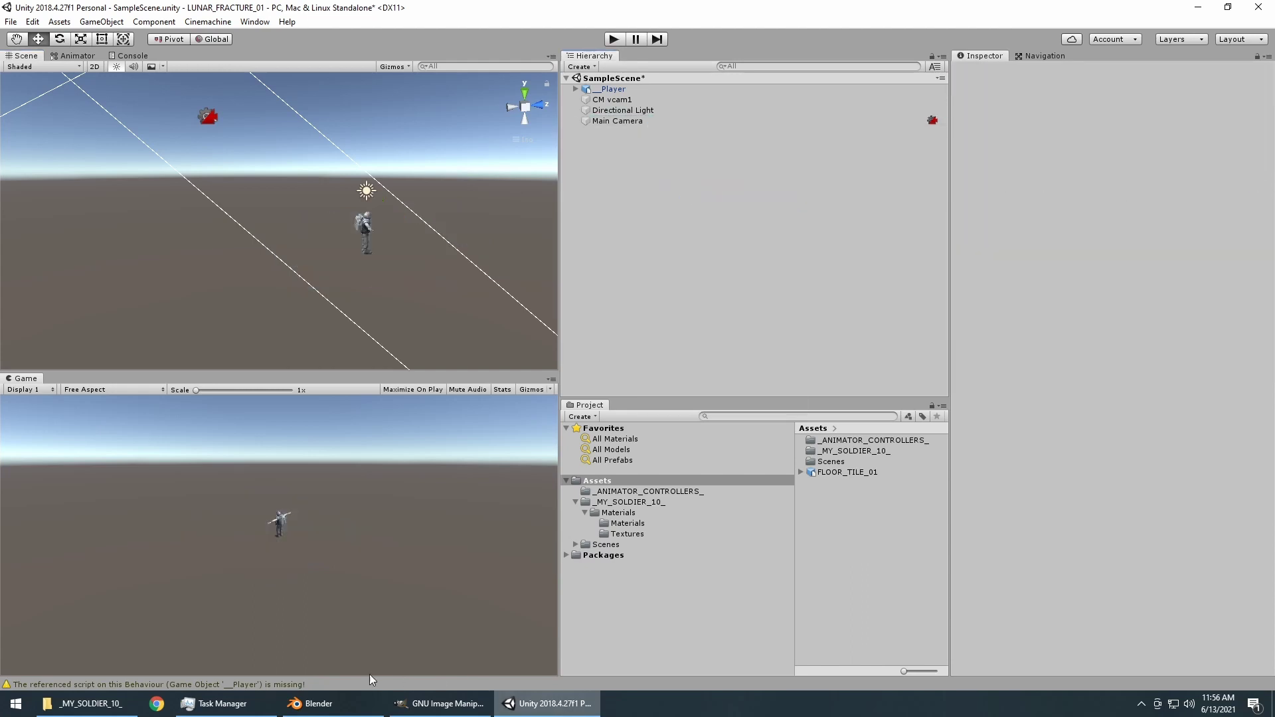
Switch to Blender and re-export the plane over FLOOR_TILE_01.fbx with Apply Scalings set to FBX All and the experimental Apply Transform enabled.
{"action": "left_click", "coordinate": [316, 704]}
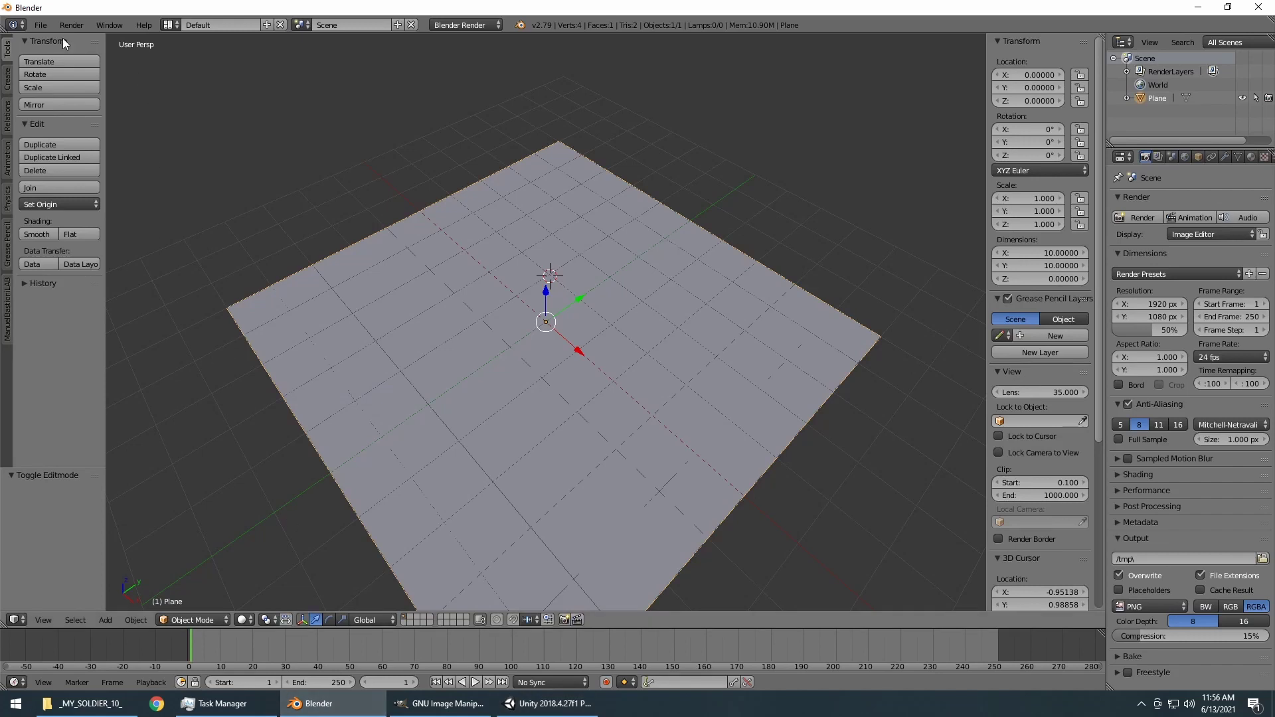
{"action": "left_click", "coordinate": [40, 25]}
{"action": "mouse_move", "coordinate": [77, 291]}
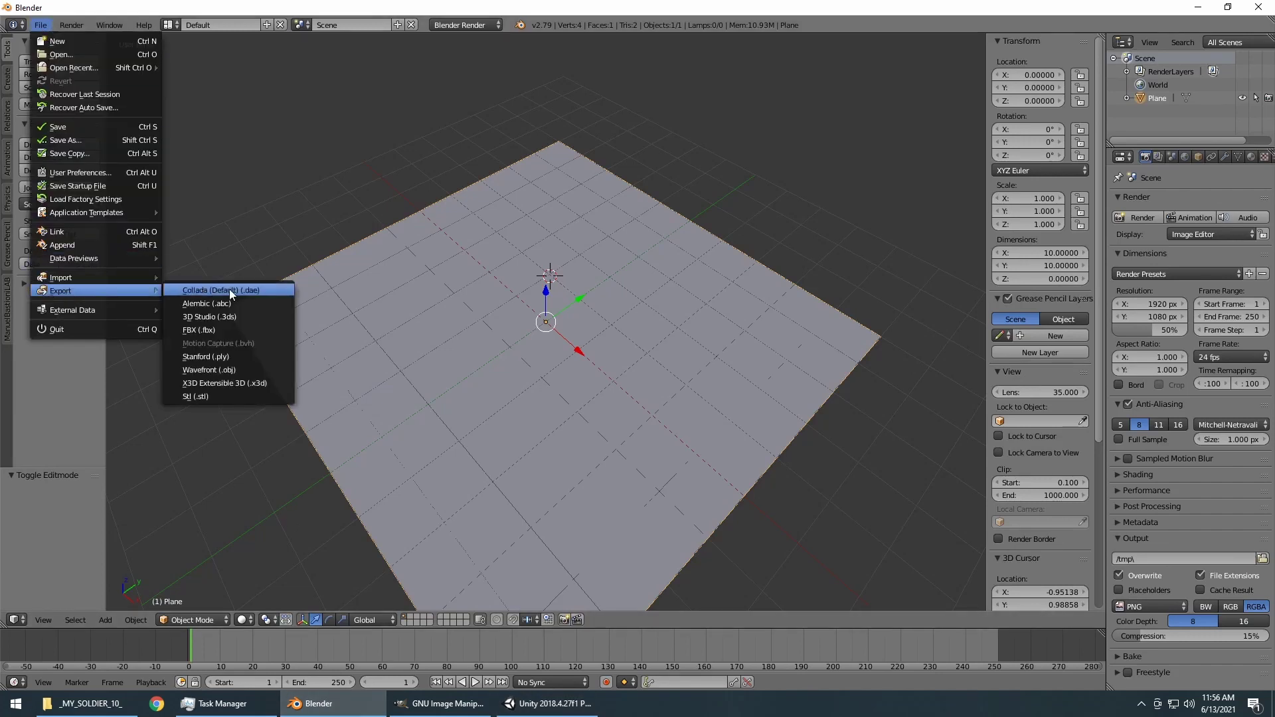
{"action": "left_click", "coordinate": [214, 329]}
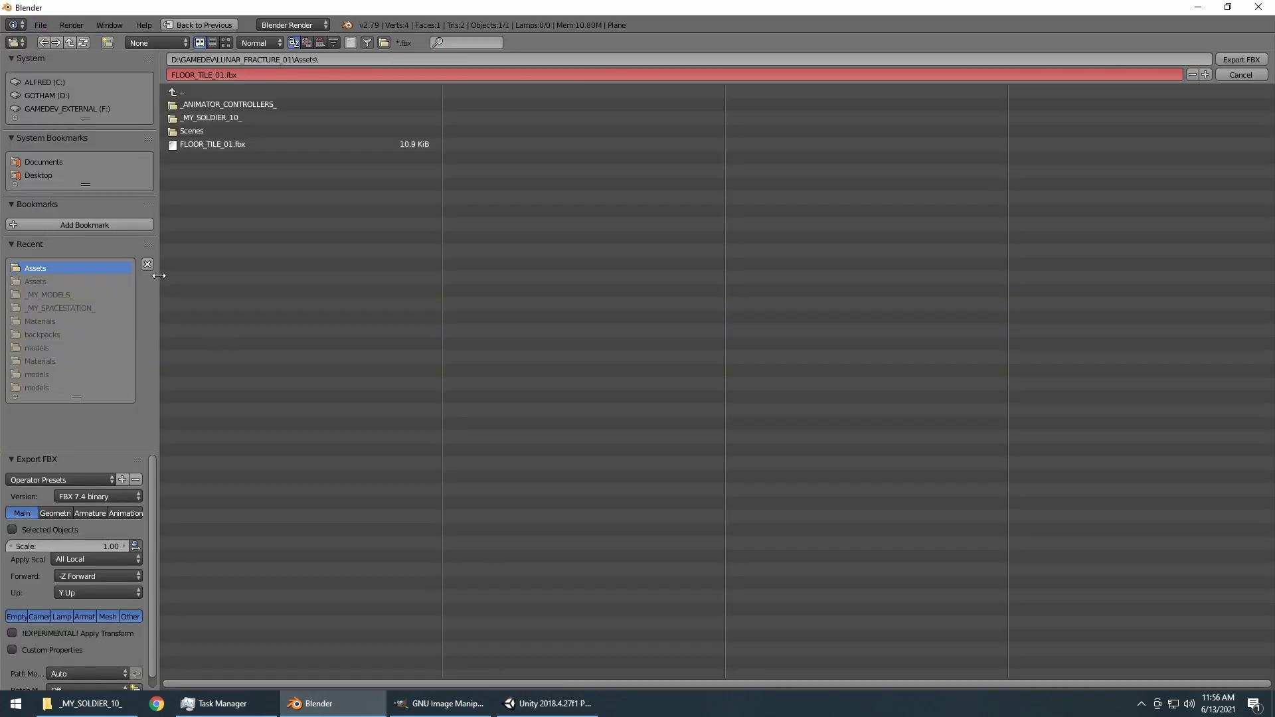
{"action": "left_click_drag", "start_coordinate": [158, 276], "coordinate": [668, 287]}
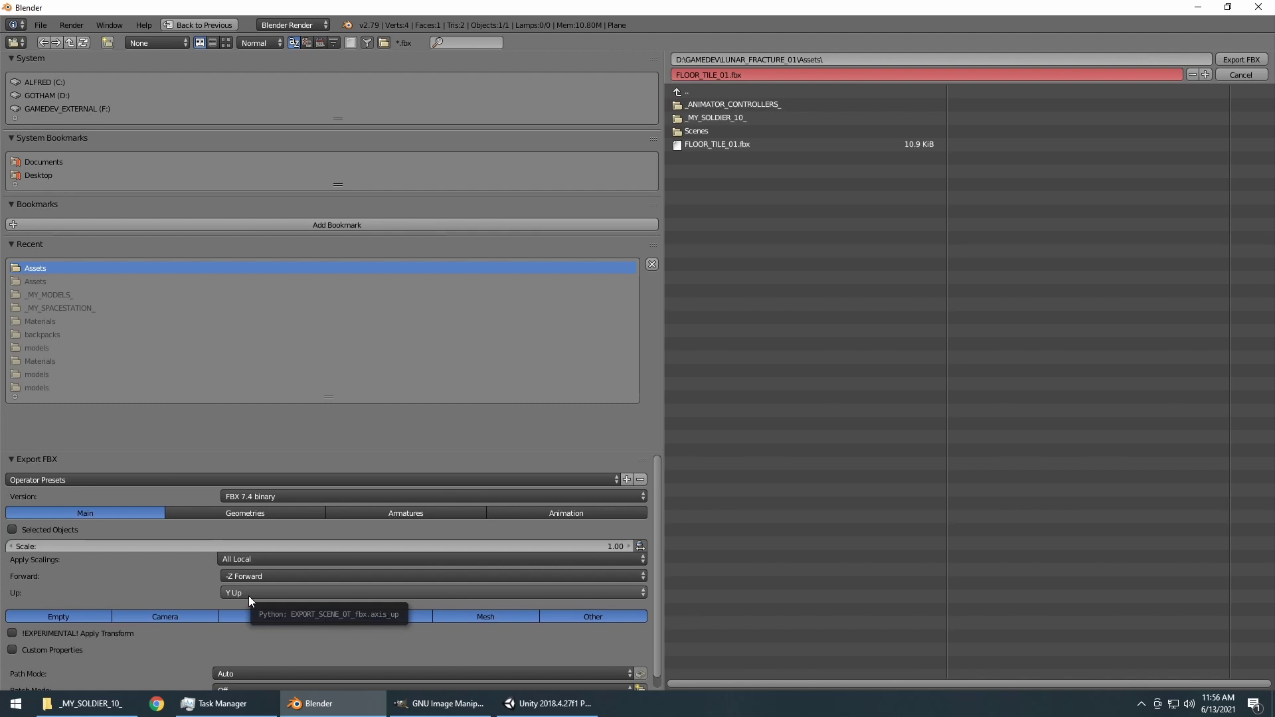
{"action": "left_click", "coordinate": [259, 560]}
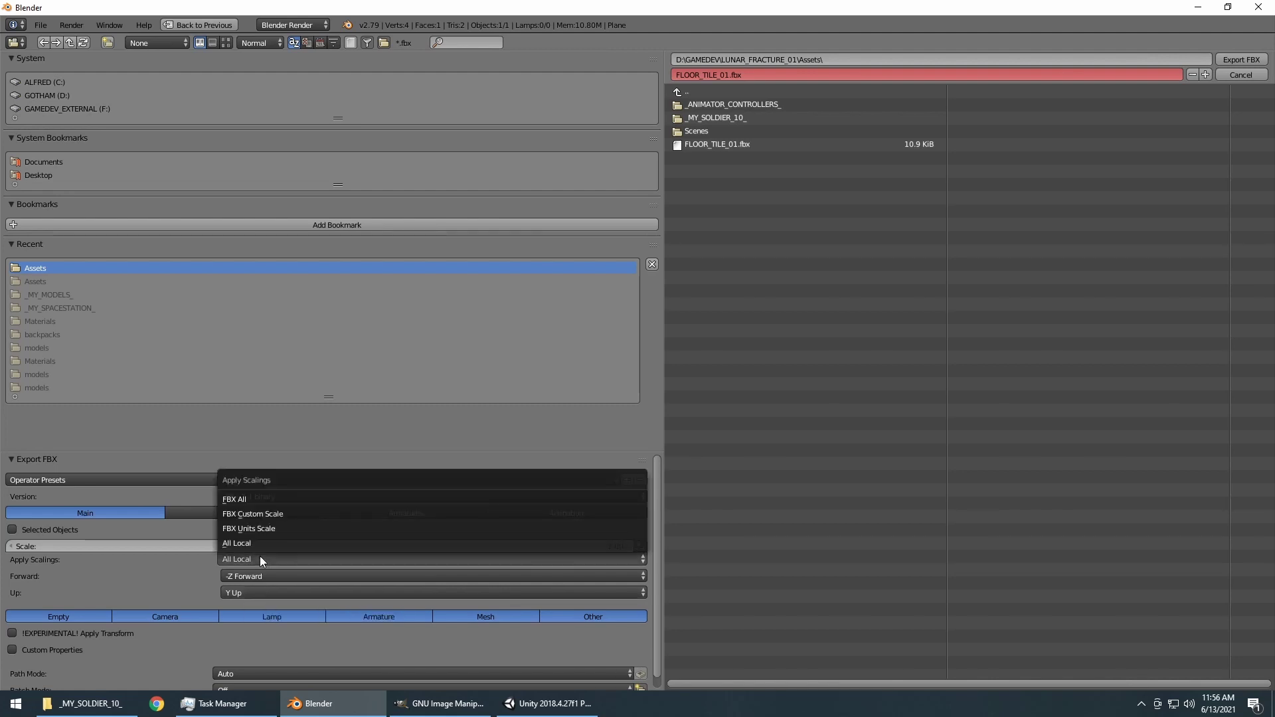
{"action": "left_click", "coordinate": [249, 502]}
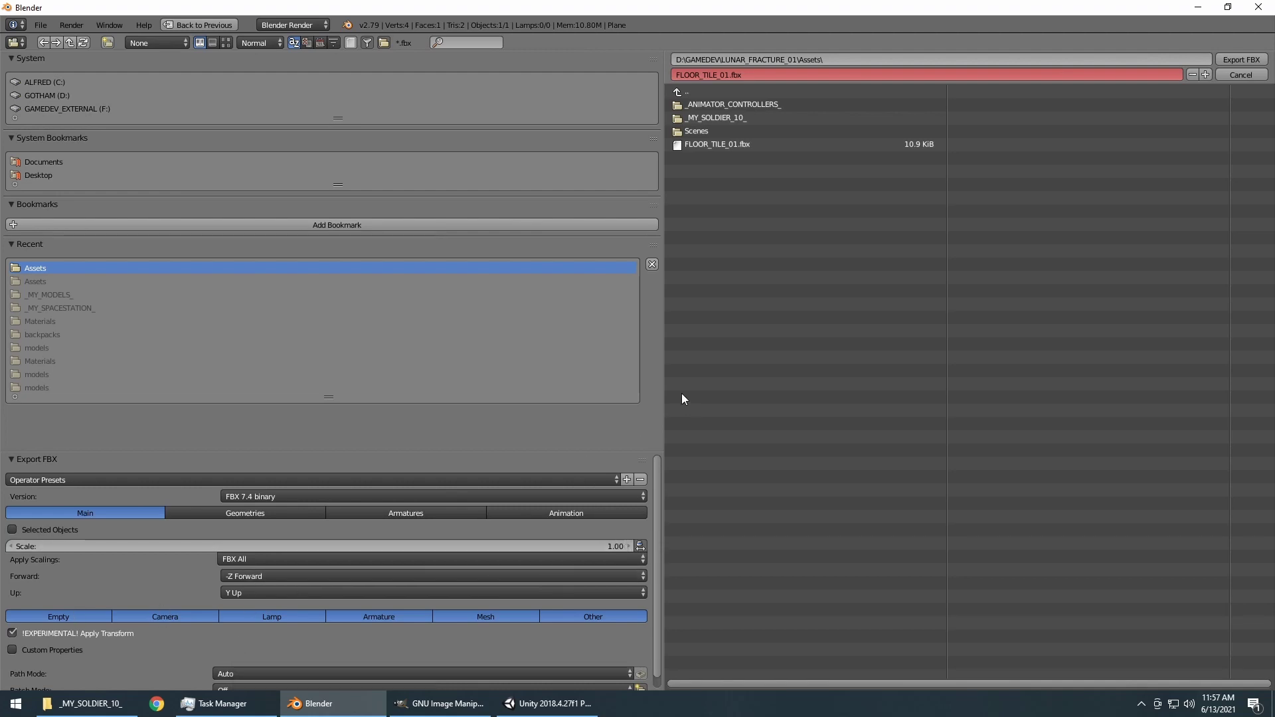
{"action": "left_click_drag", "start_coordinate": [662, 395], "coordinate": [367, 449]}
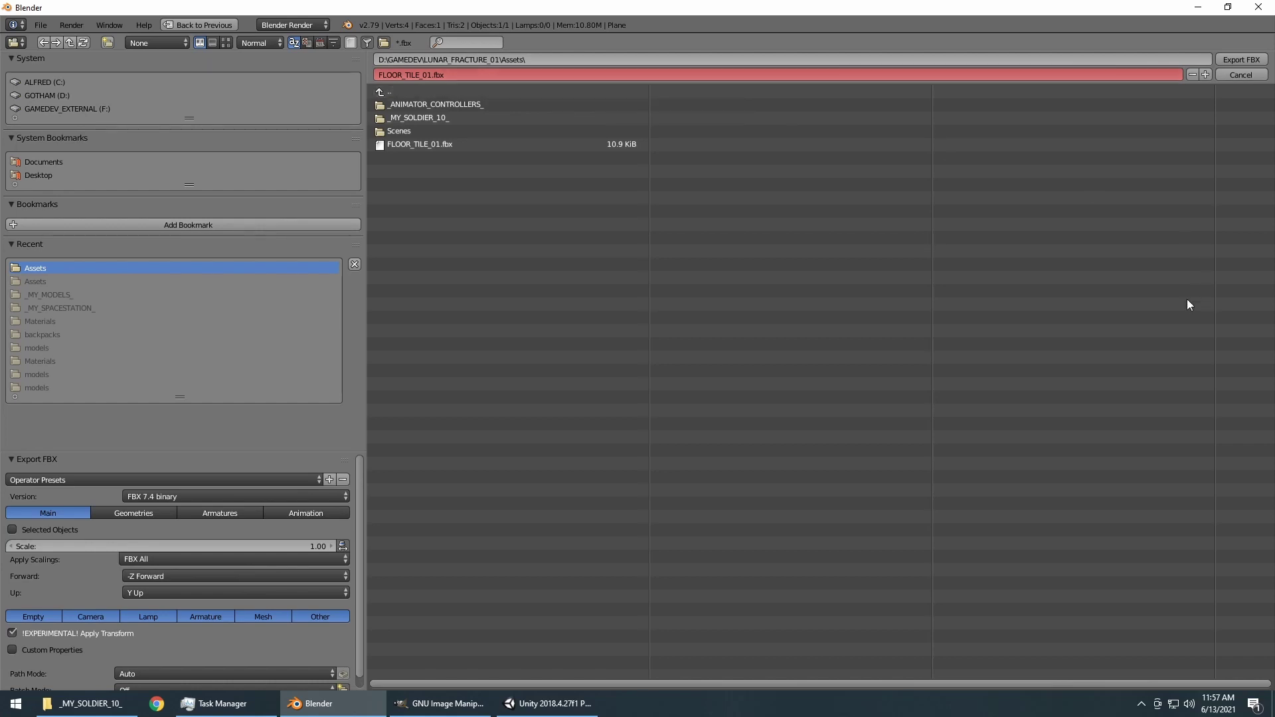
{"action": "left_click", "coordinate": [1241, 59]}
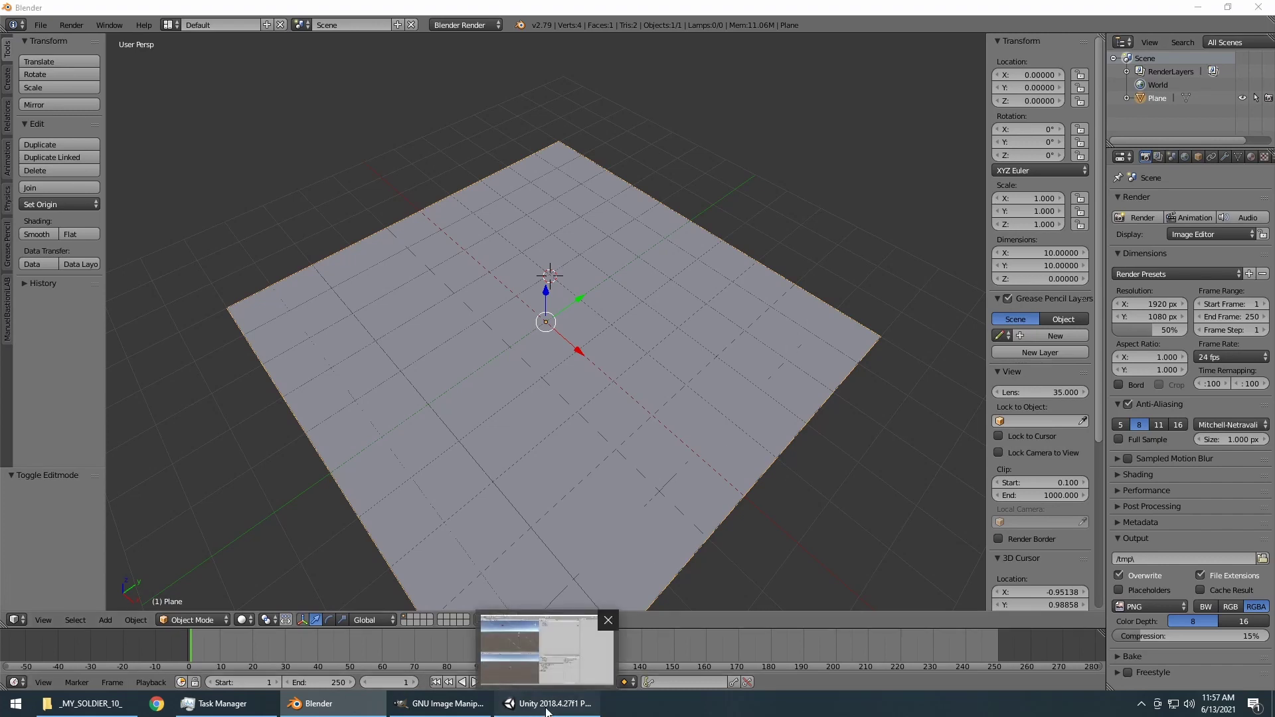
Switch to Unity, place the re-exported FLOOR_TILE_01 in the scene, and set its position to X 0, Y 0, Z 0.
{"action": "left_click", "coordinate": [563, 628]}
{"action": "left_click_drag", "start_coordinate": [859, 471], "coordinate": [398, 272]}
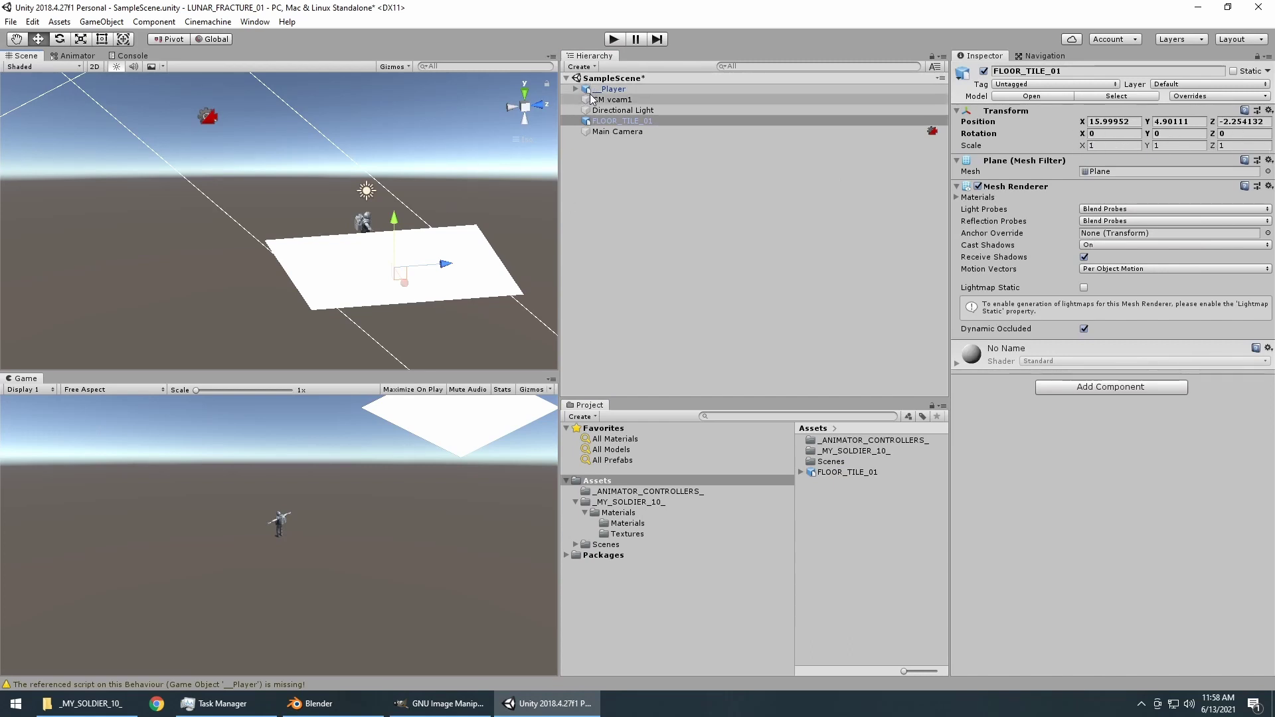
{"action": "left_click", "coordinate": [1115, 121]}
{"action": "type", "text": "0"}
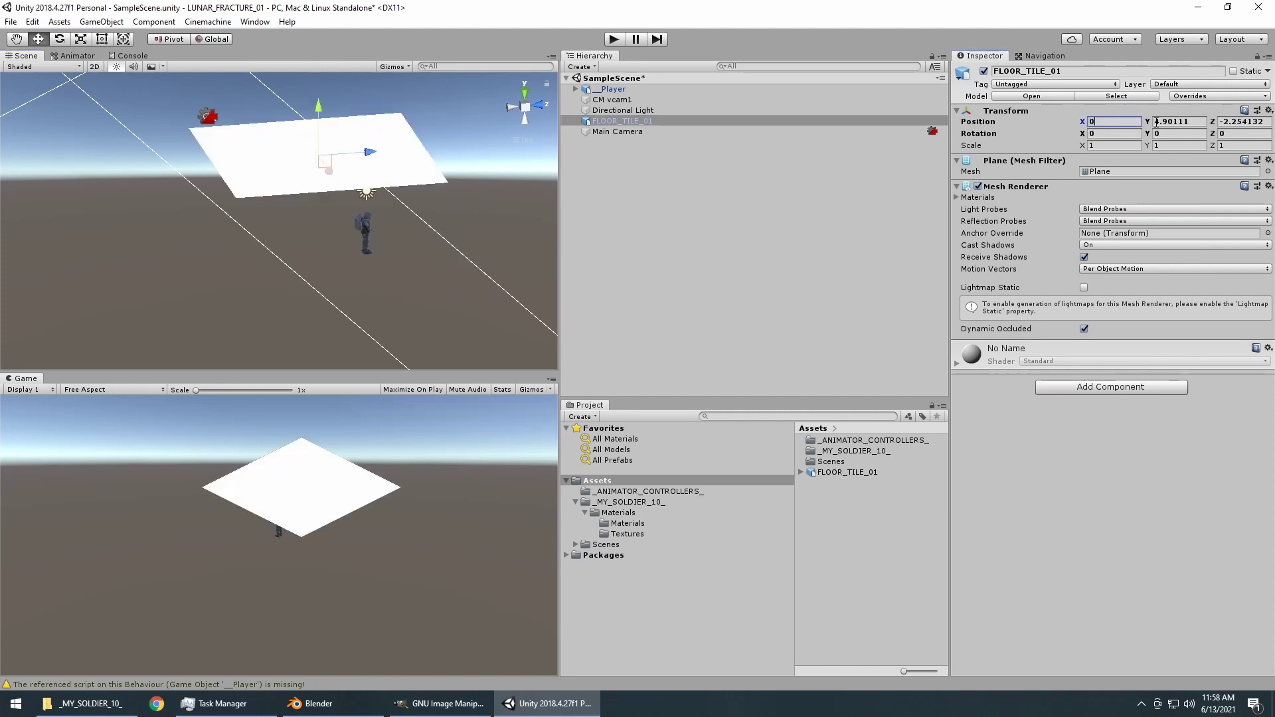
{"action": "key", "text": "Tab"}
{"action": "type", "text": "0"}
{"action": "key", "text": "Tab"}
{"action": "type", "text": "0"}
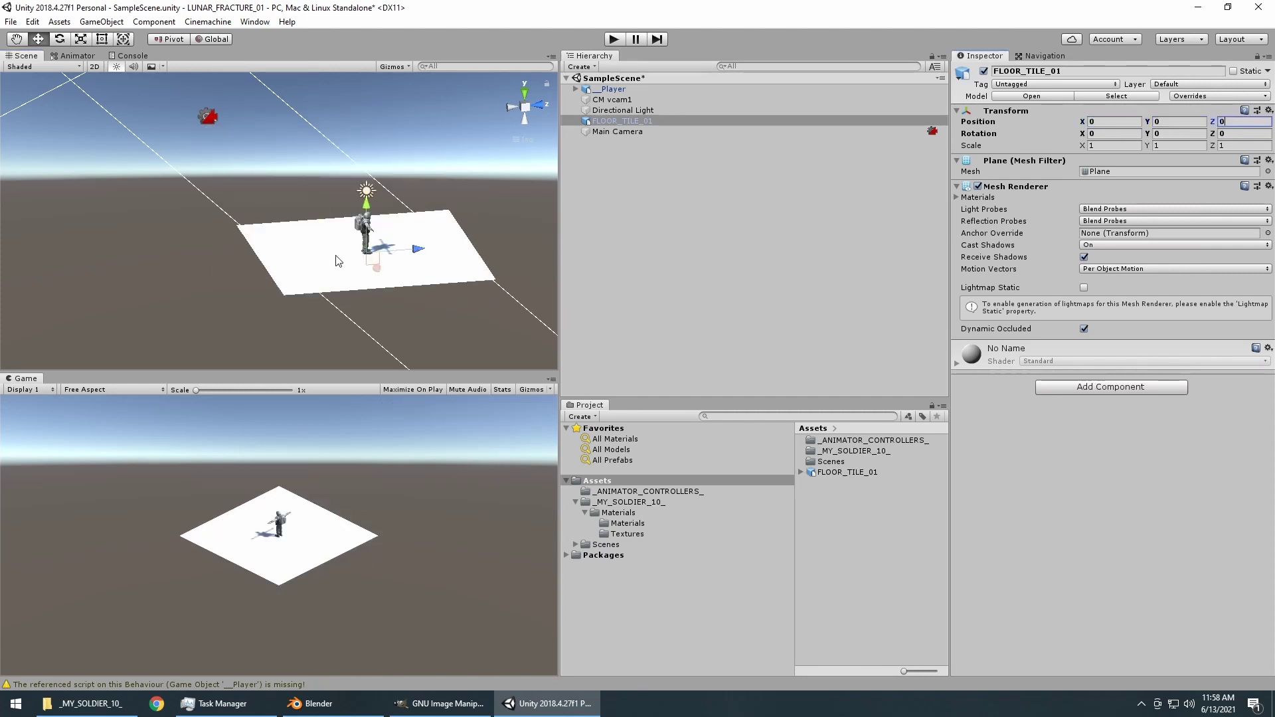
Check the soldier's feet on the new tile up close in the Scene view, test it in Play mode, and stop playing.
{"action": "left_click_drag", "start_coordinate": [465, 204], "coordinate": [1213, 191]}
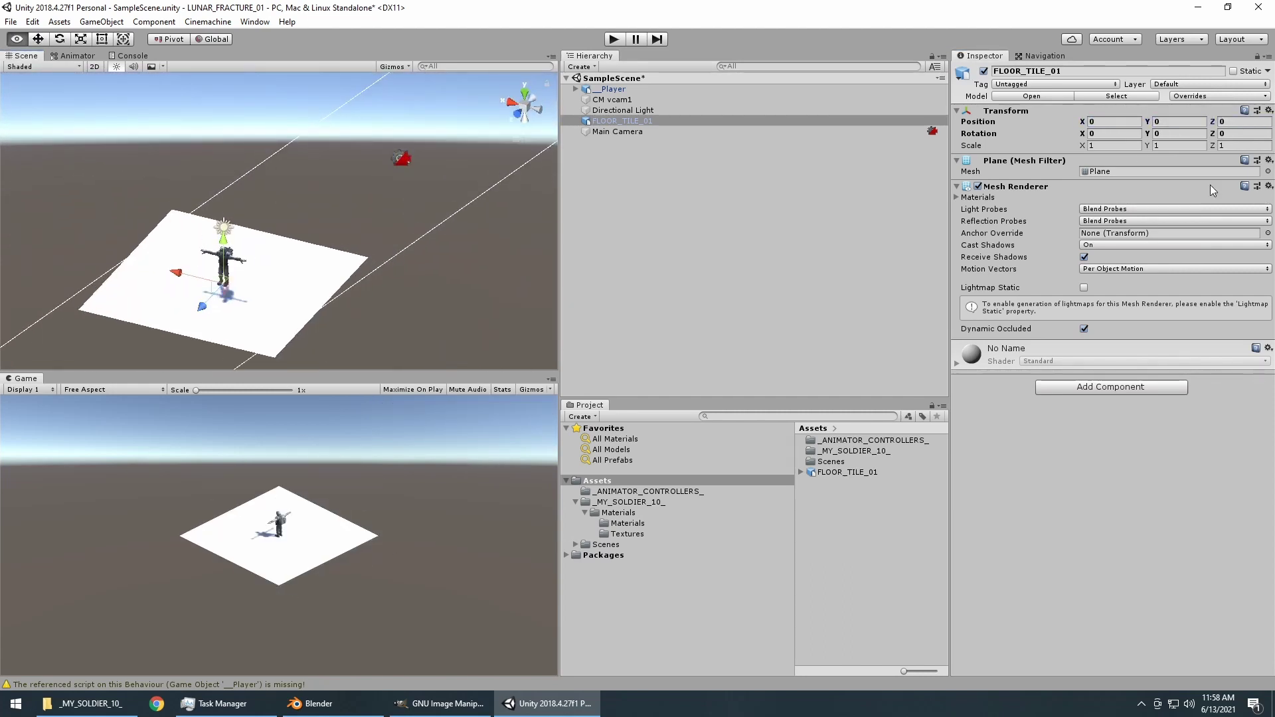
{"action": "scroll", "coordinate": [316, 195], "scroll_direction": "up", "scroll_amount": 5}
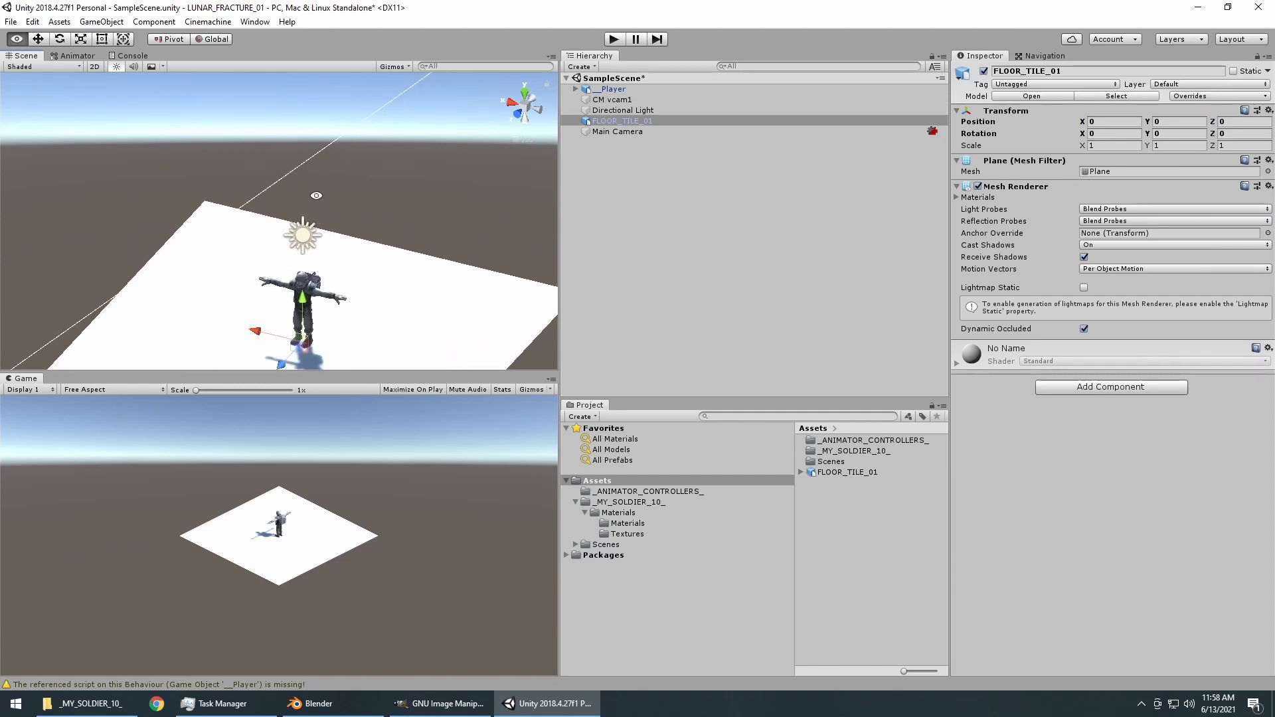
{"action": "scroll", "coordinate": [316, 195], "scroll_direction": "up", "scroll_amount": 8}
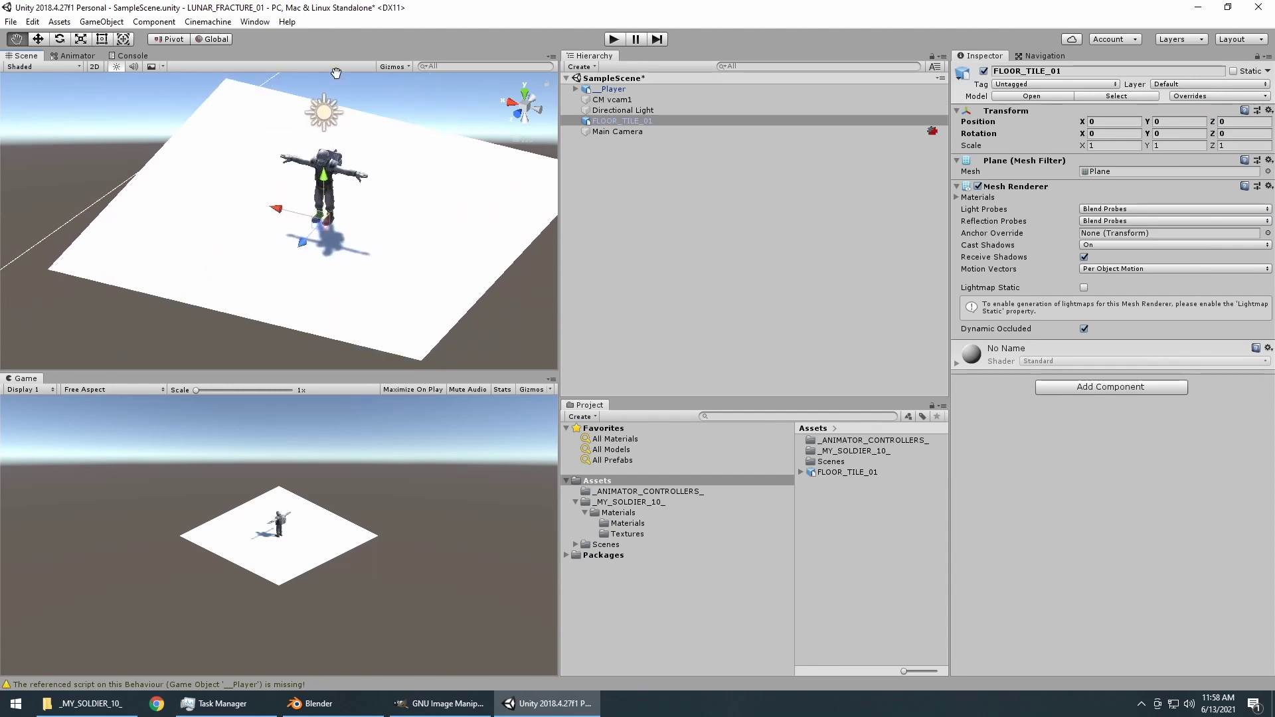
{"action": "left_click", "coordinate": [622, 37]}
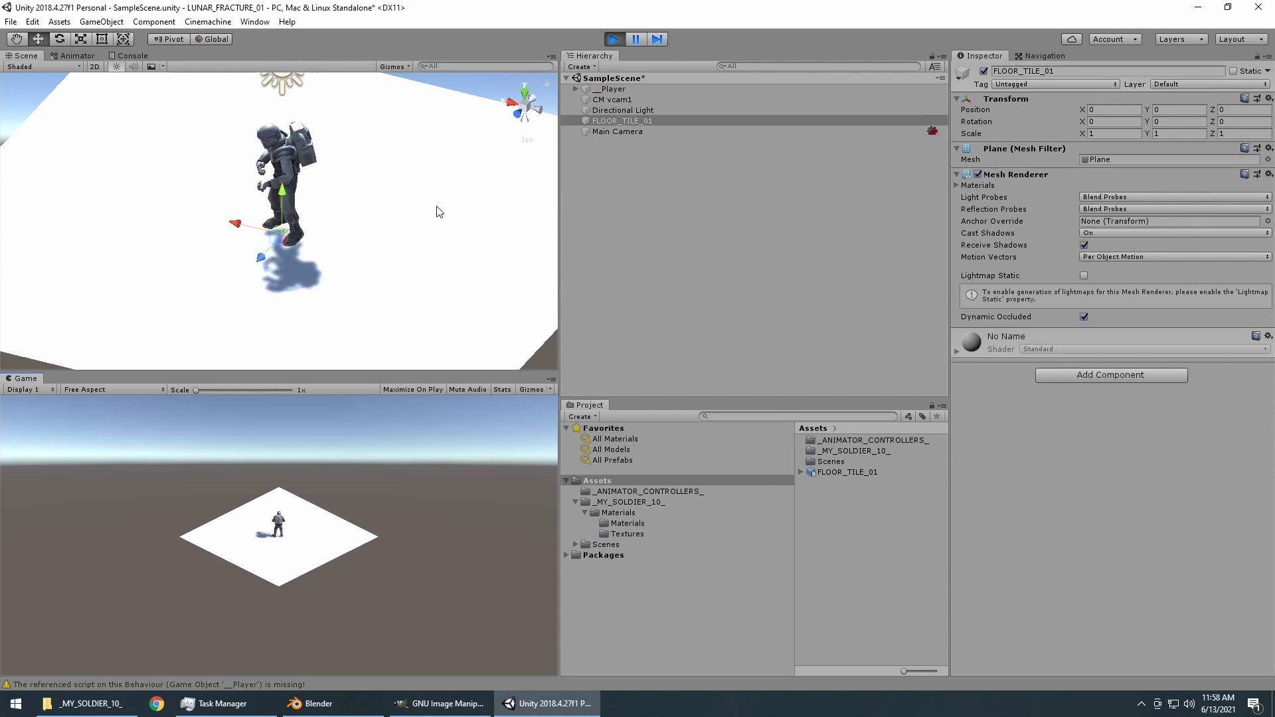
{"action": "left_click", "coordinate": [615, 39]}
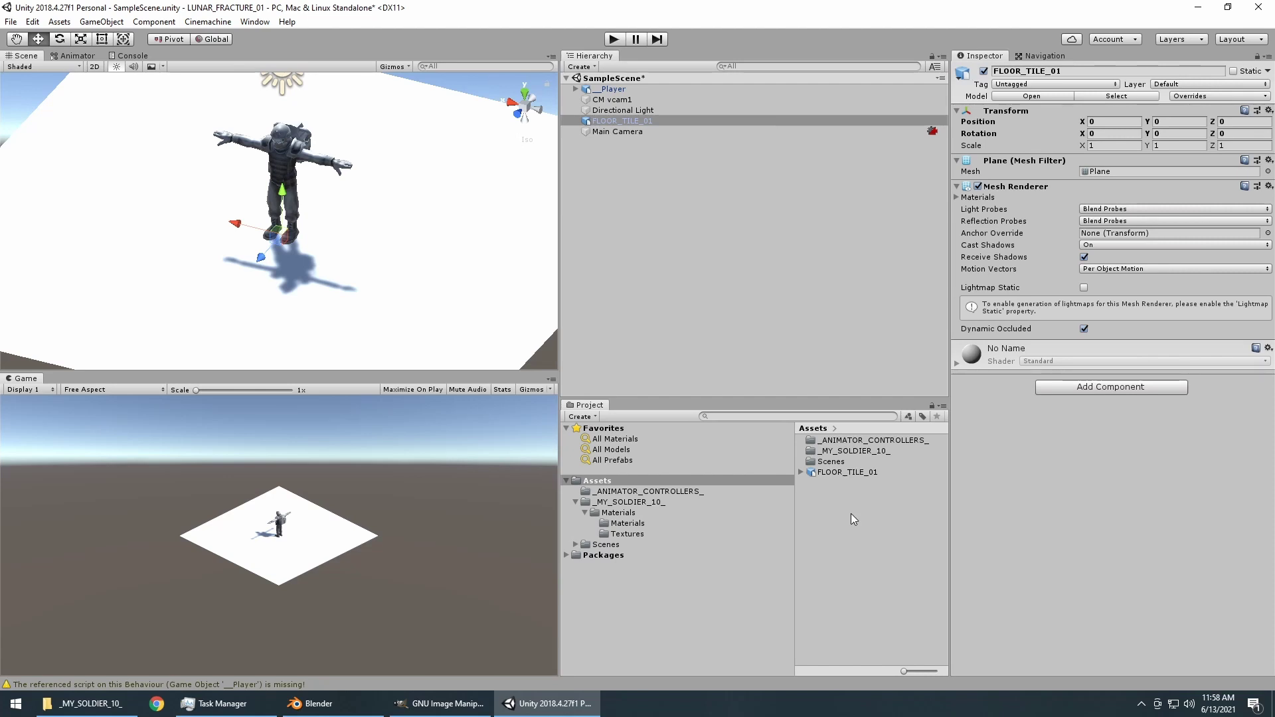
Examine the material settings of the Soldier mesh under __Player and view its feet up close in the Scene view.
{"action": "left_click", "coordinate": [605, 89]}
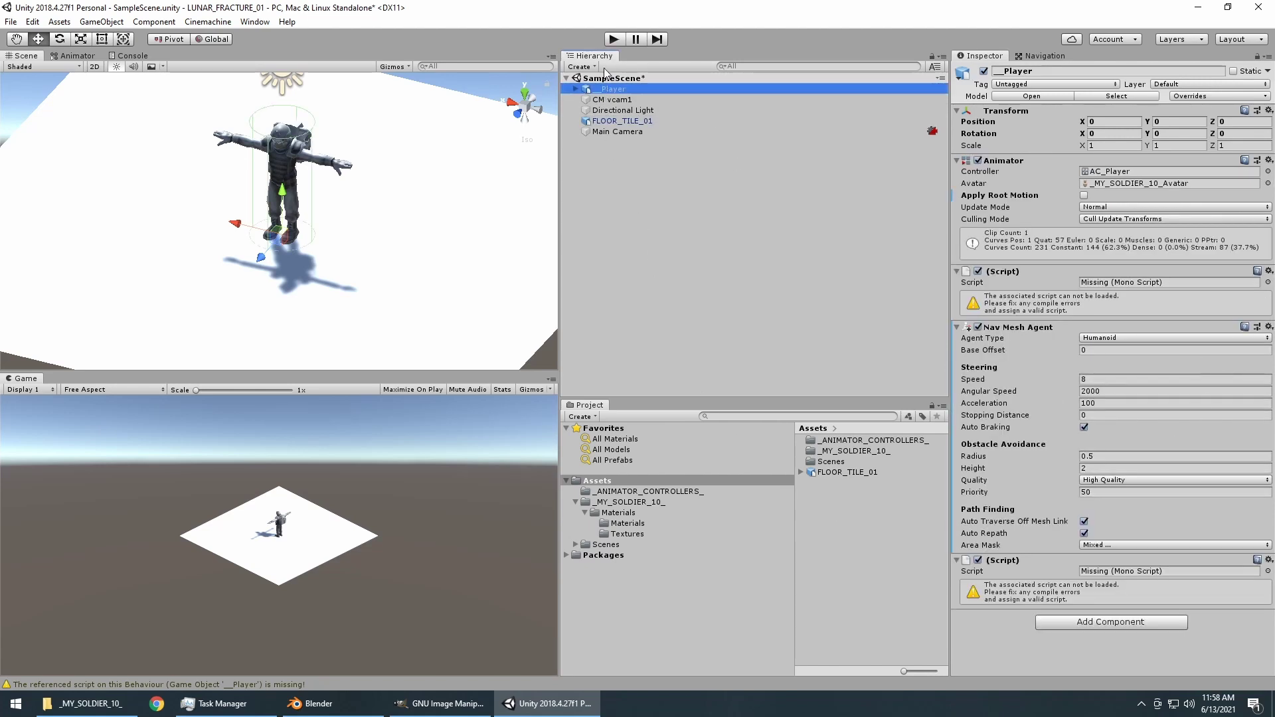
{"action": "left_click", "coordinate": [575, 89]}
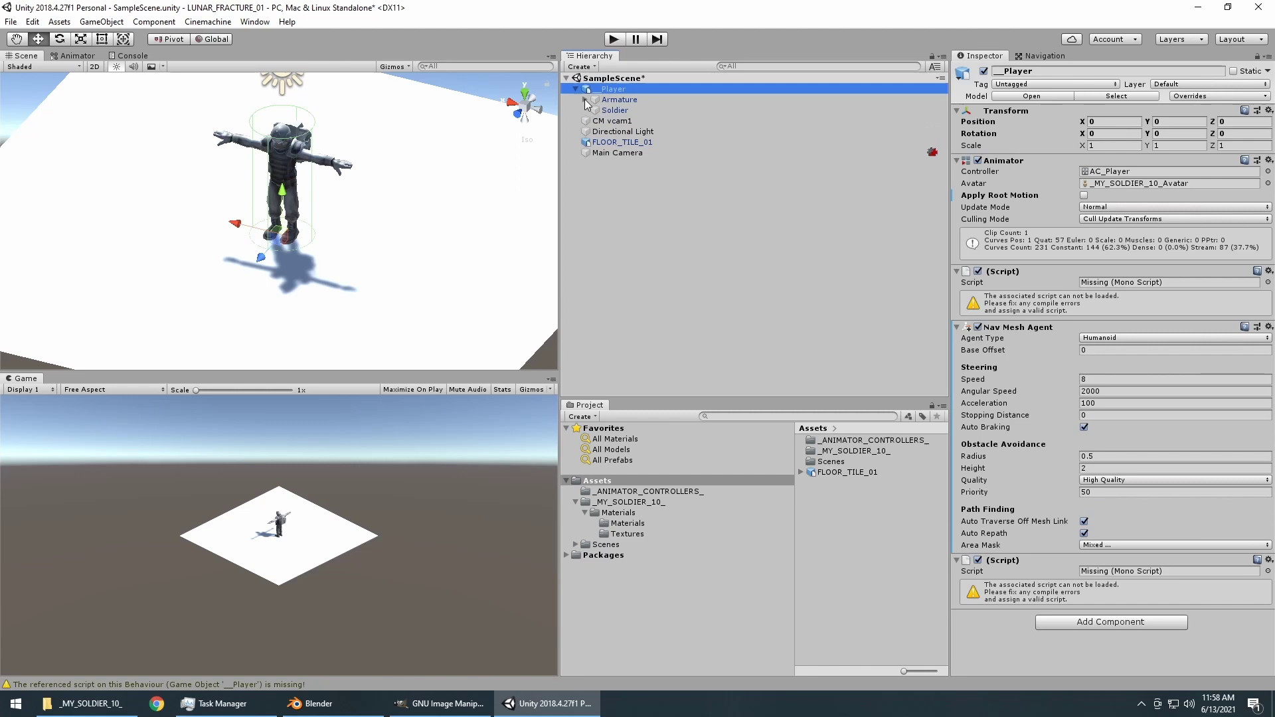
{"action": "left_click", "coordinate": [623, 111]}
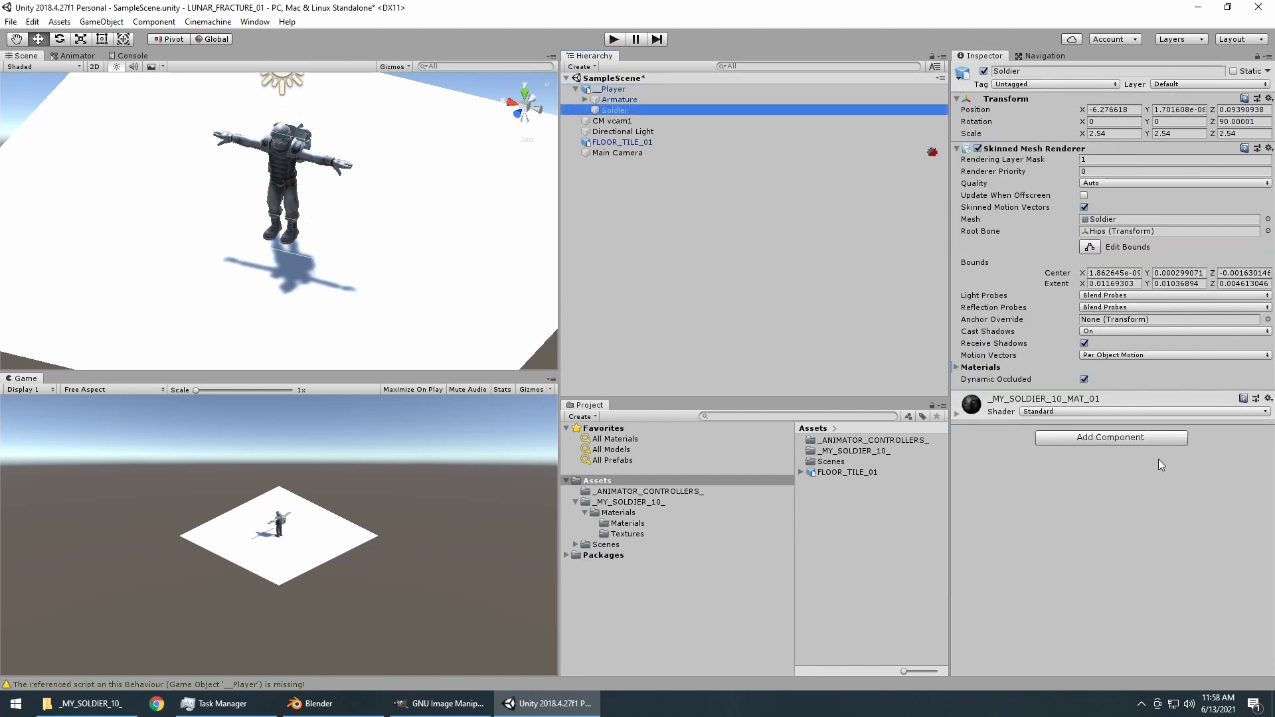
{"action": "left_click", "coordinate": [955, 412]}
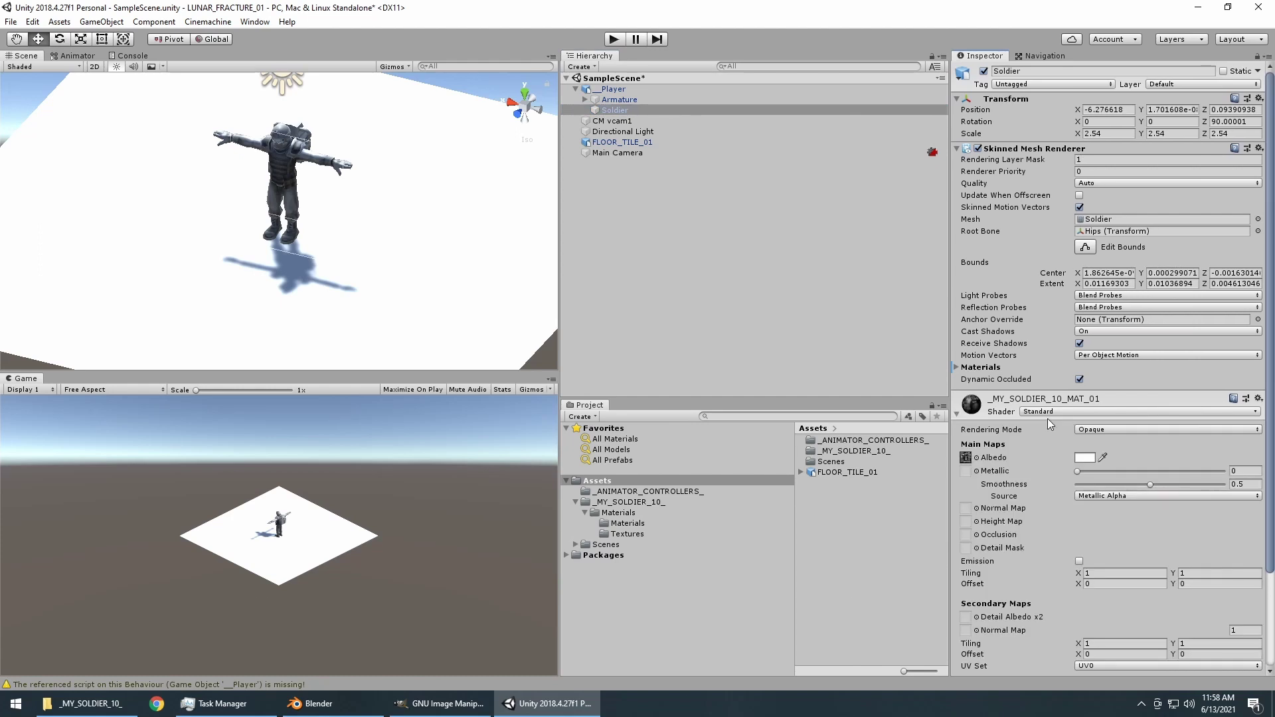
{"action": "scroll", "coordinate": [397, 213], "scroll_direction": "up", "scroll_amount": 5}
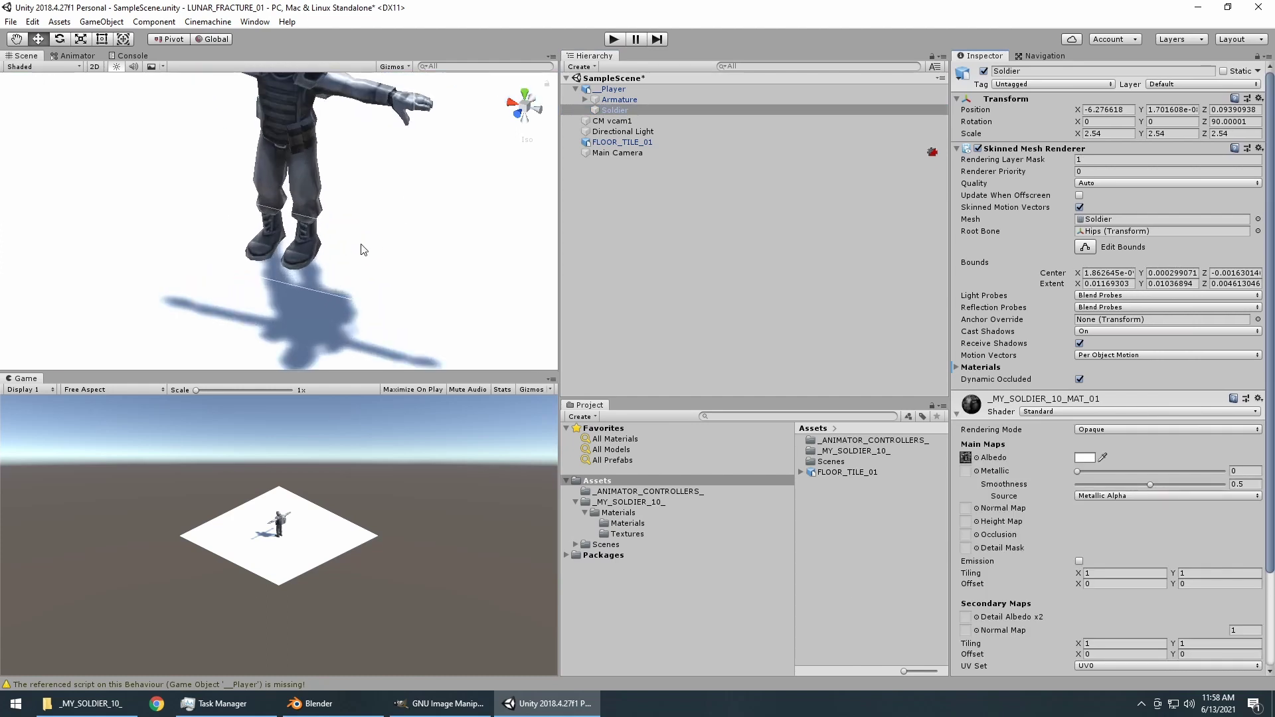
{"action": "left_click_drag", "start_coordinate": [362, 250], "coordinate": [388, 231]}
{"action": "scroll", "coordinate": [274, 341], "scroll_direction": "down", "scroll_amount": 4}
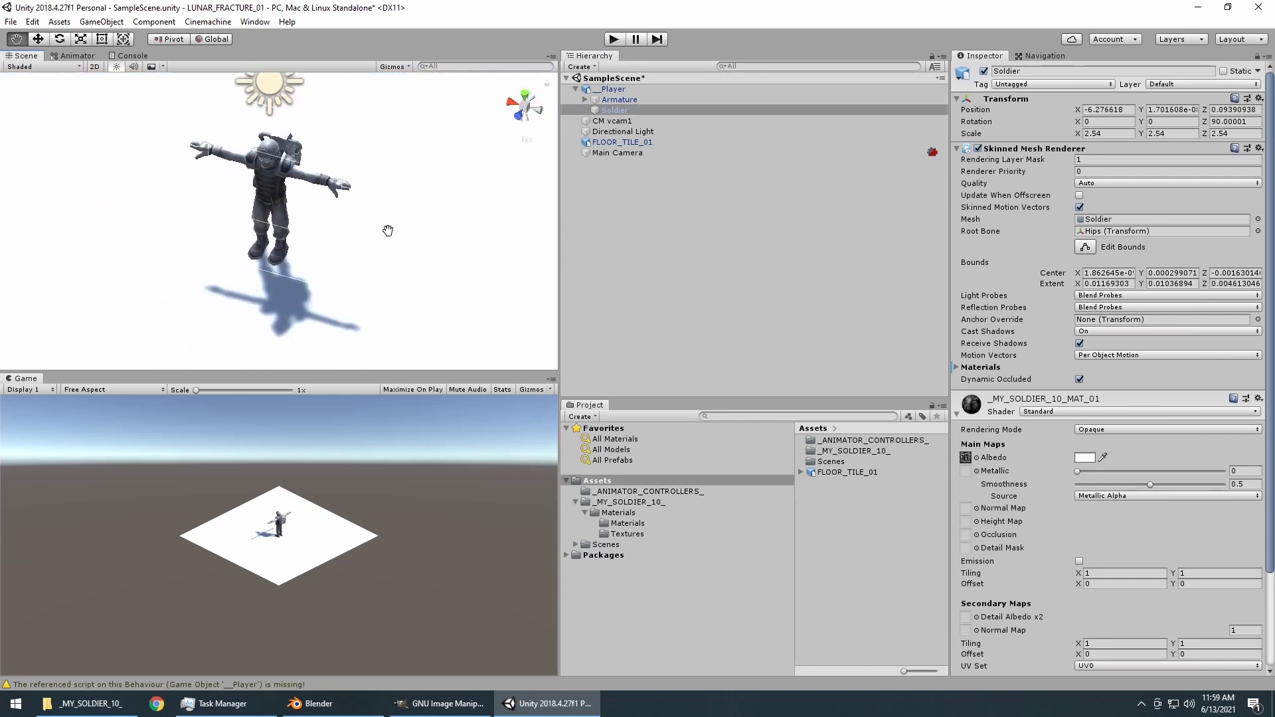
{"action": "key", "text": "w"}
Create a new material named FLOOR_TILE_01_MAT in the Assets folder.
{"action": "left_click", "coordinate": [609, 142]}
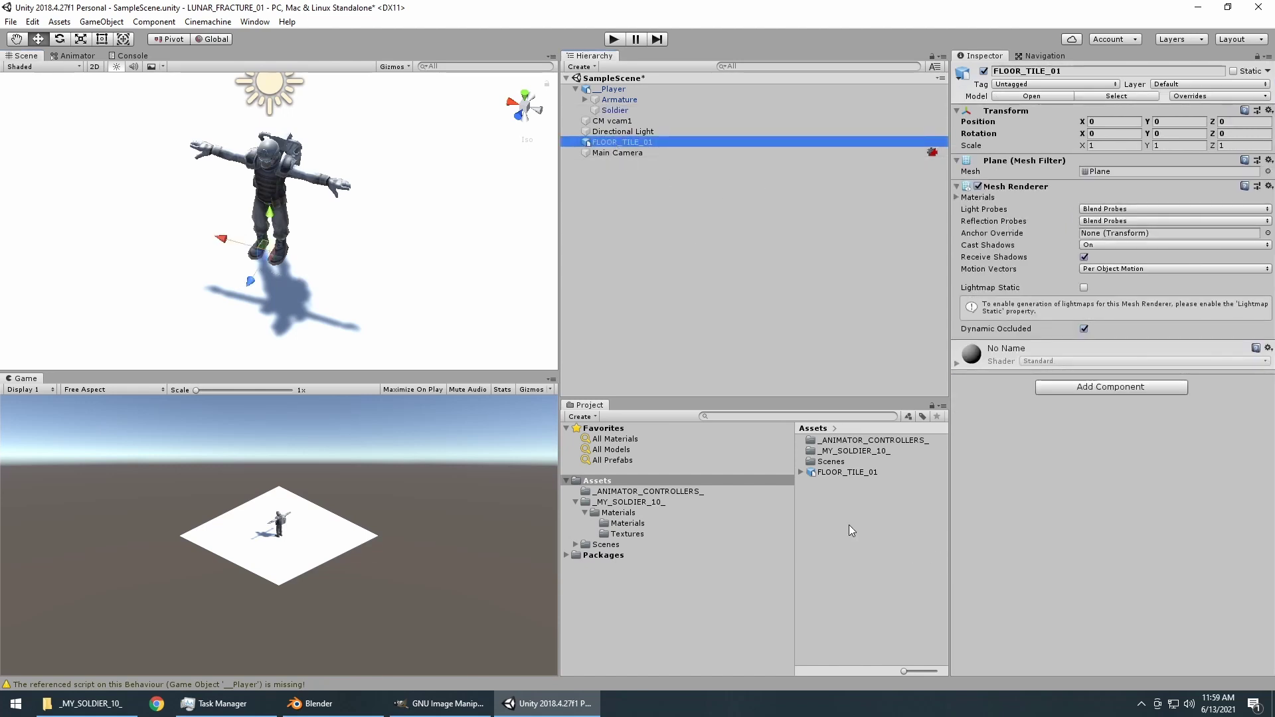
{"action": "right_click", "coordinate": [850, 525]}
{"action": "mouse_move", "coordinate": [954, 215]}
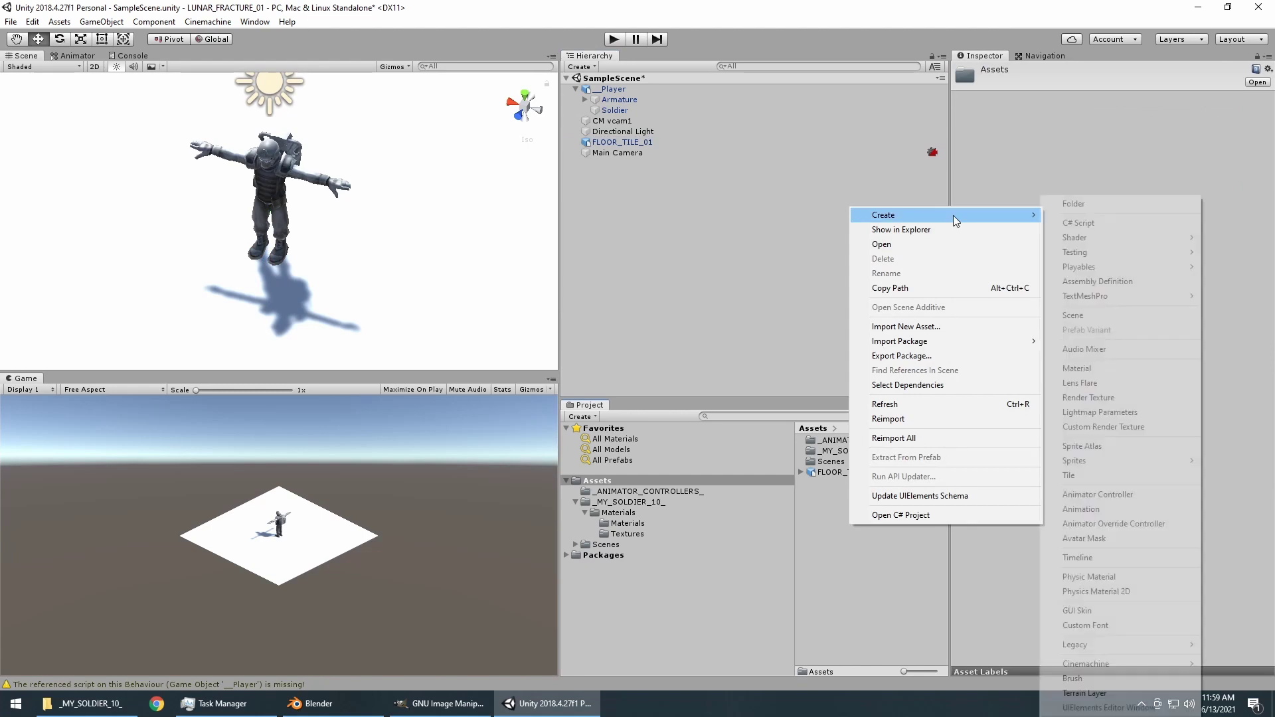
{"action": "left_click", "coordinate": [1106, 369]}
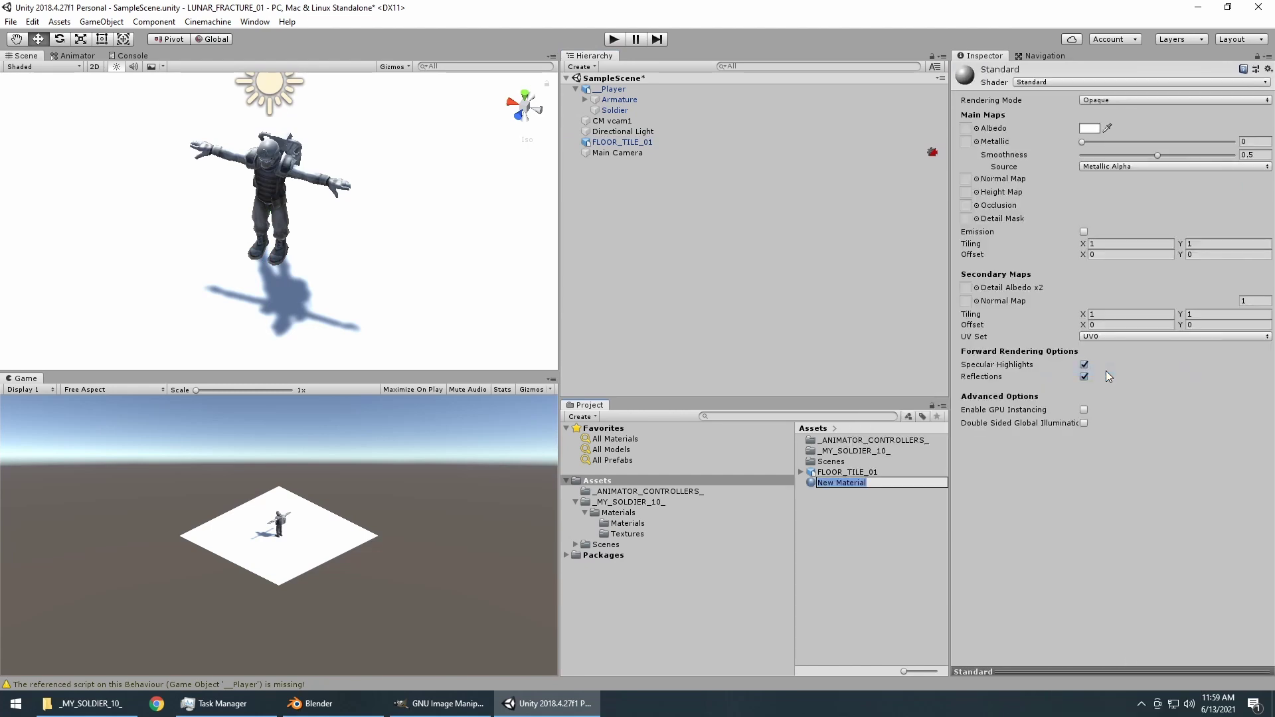
{"action": "type", "text": "flOOR_TILE_01_MAT"}
{"action": "key", "text": "Return"}
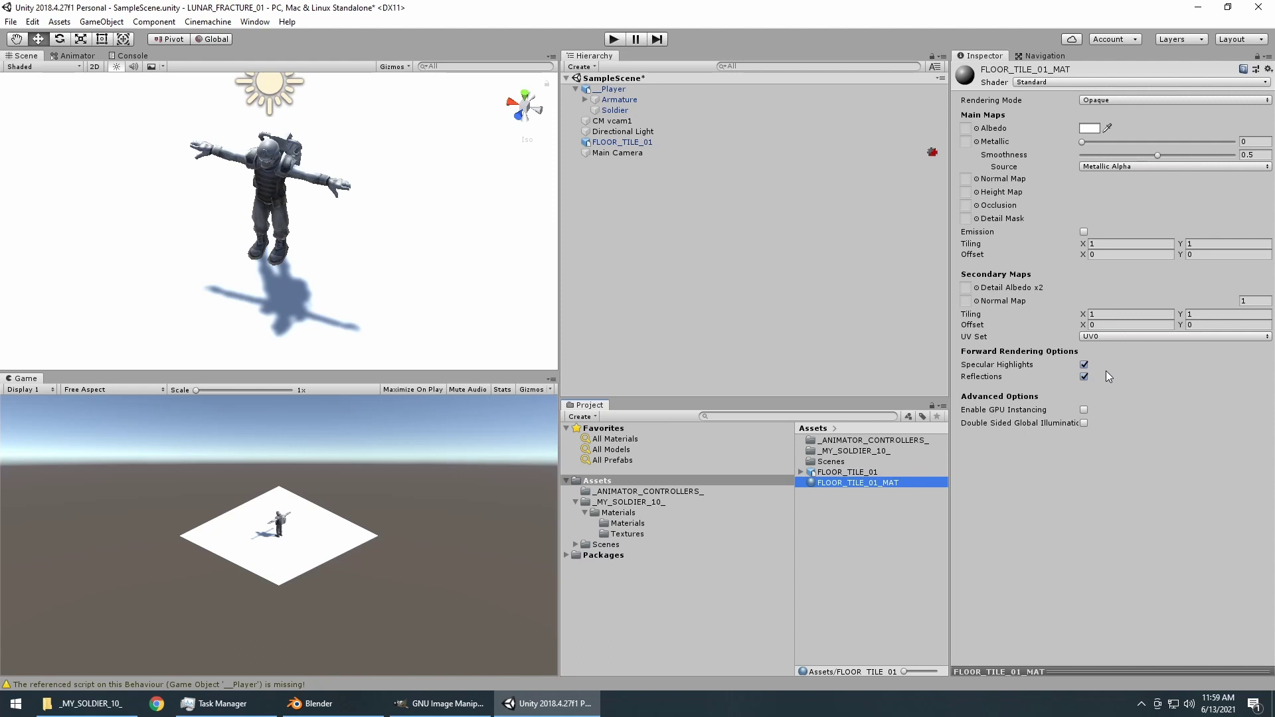
Apply FLOOR_TILE_01_MAT to the floor tile in the scene and expand the material's properties.
{"action": "left_click", "coordinate": [622, 143]}
{"action": "left_click_drag", "start_coordinate": [812, 482], "coordinate": [402, 282]}
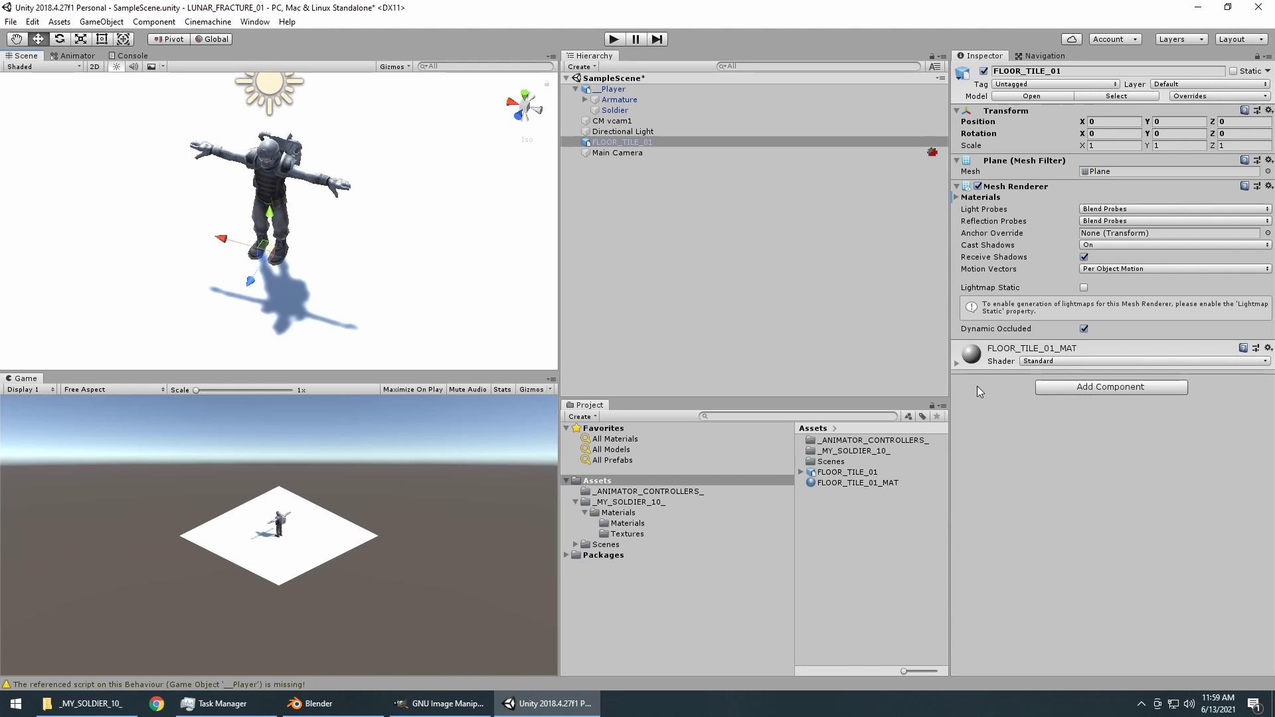
{"action": "left_click", "coordinate": [958, 364]}
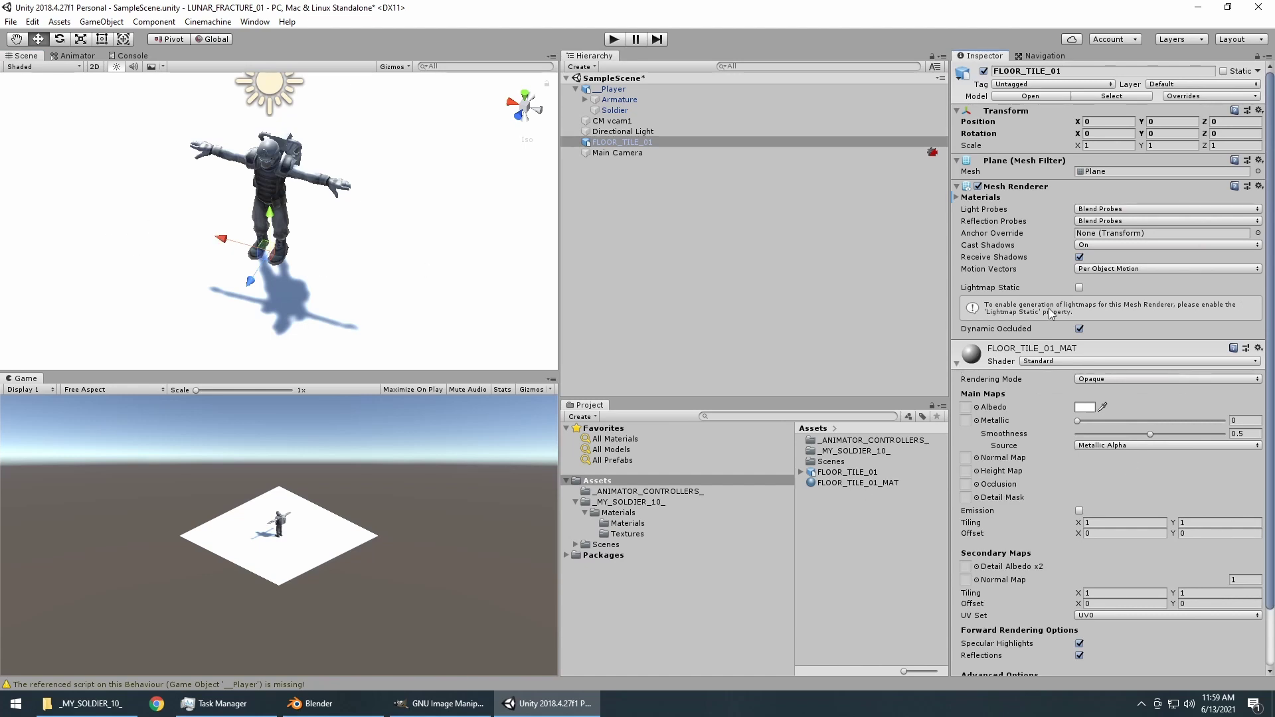
Try a teal albedo color on FLOOR_TILE_01_MAT and return it to white.
{"action": "left_click", "coordinate": [1086, 407]}
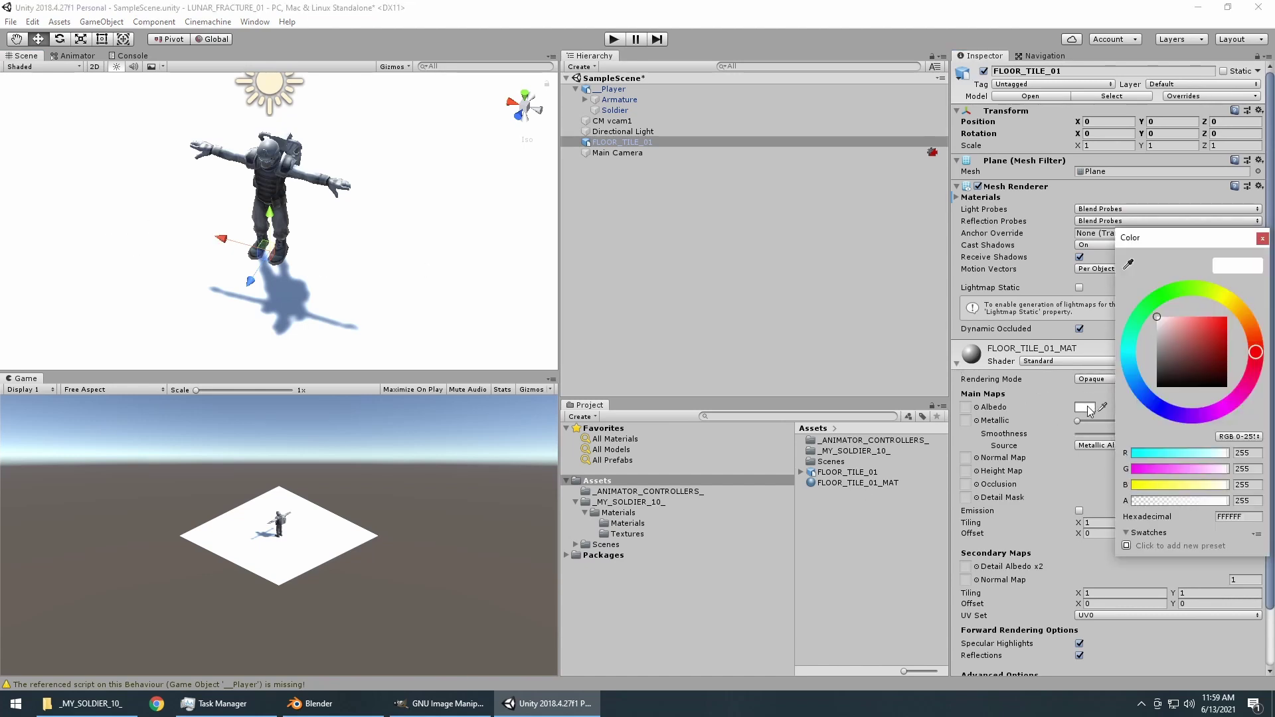
{"action": "mouse_move", "coordinate": [1189, 320]}
{"action": "left_mouse_down"}
{"action": "mouse_move", "coordinate": [1239, 299]}
{"action": "mouse_move", "coordinate": [1196, 333]}
{"action": "left_mouse_up"}
{"action": "left_click", "coordinate": [1129, 355]}
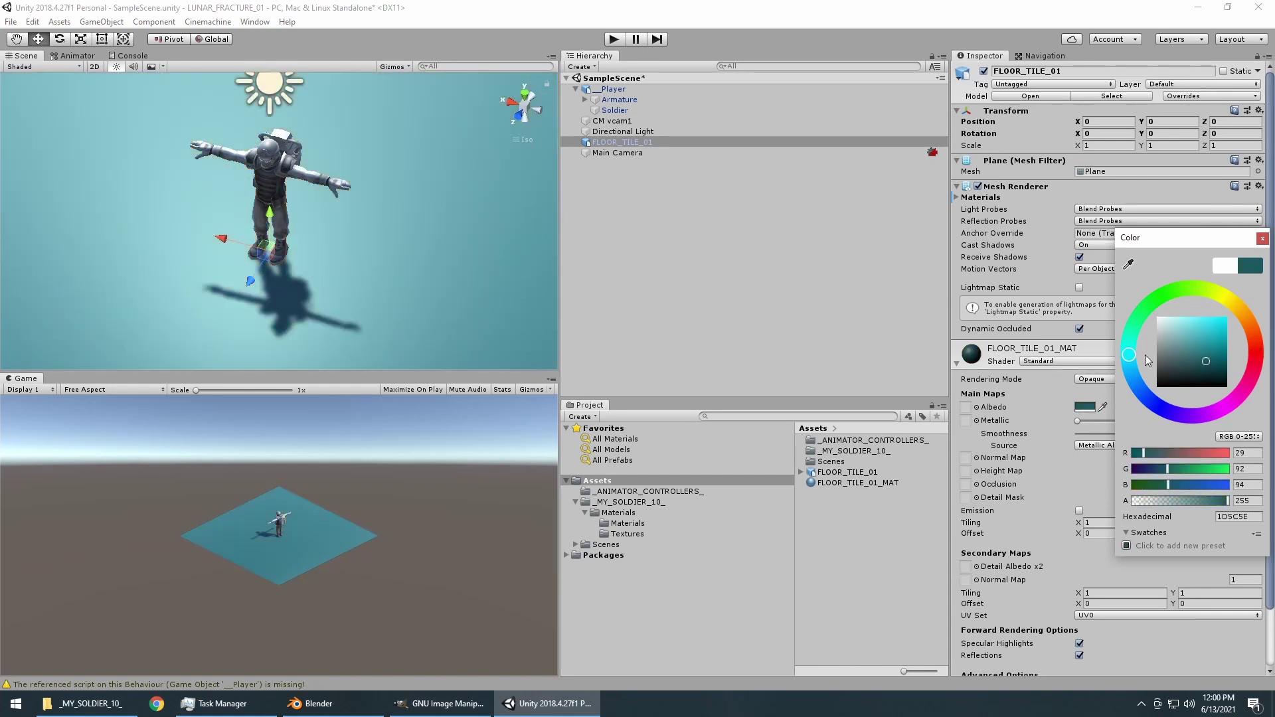
{"action": "mouse_move", "coordinate": [1205, 329]}
{"action": "left_mouse_down"}
{"action": "mouse_move", "coordinate": [1190, 344]}
{"action": "mouse_move", "coordinate": [1201, 350]}
{"action": "left_mouse_up"}
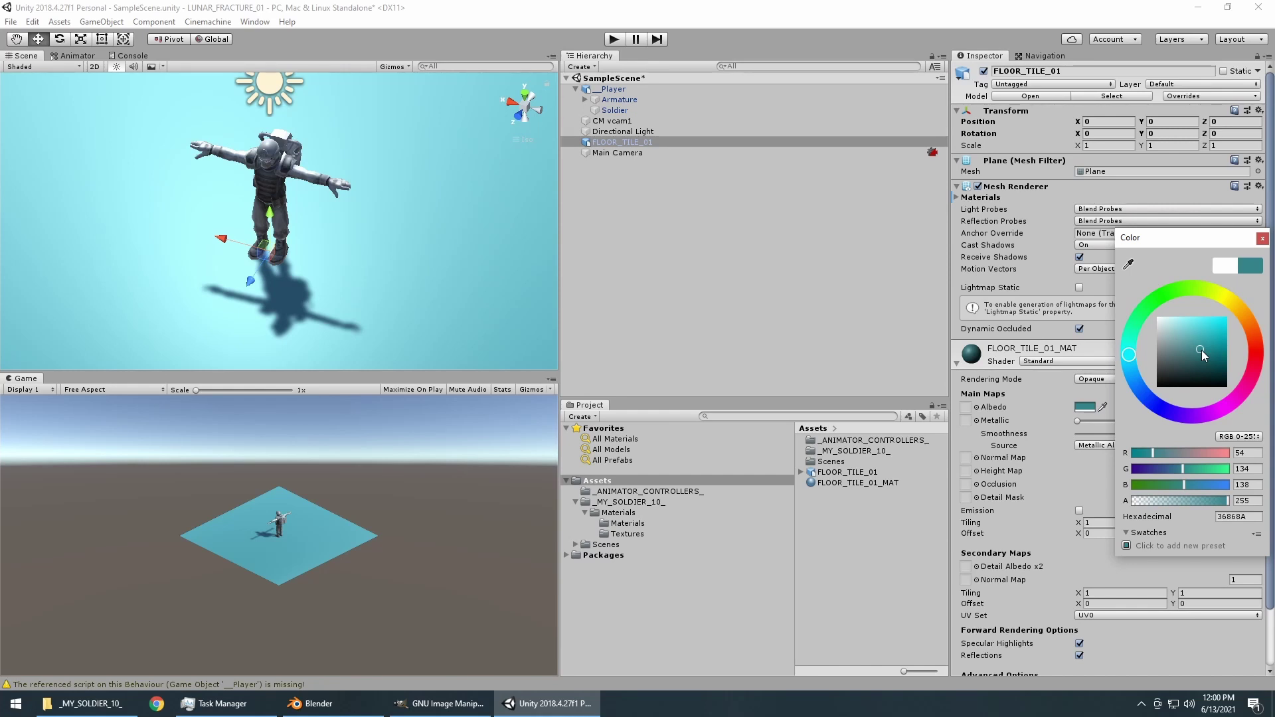
{"action": "left_click_drag", "start_coordinate": [1201, 350], "coordinate": [1133, 301]}
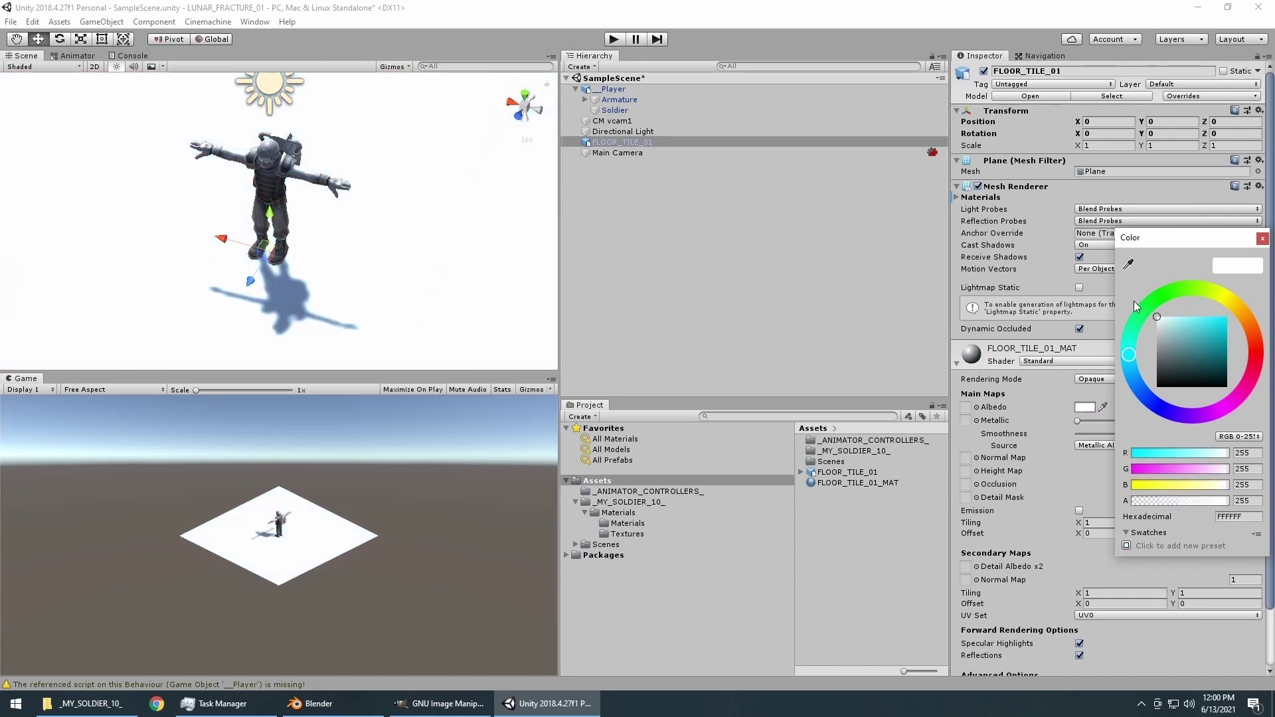
{"action": "left_click", "coordinate": [1262, 238]}
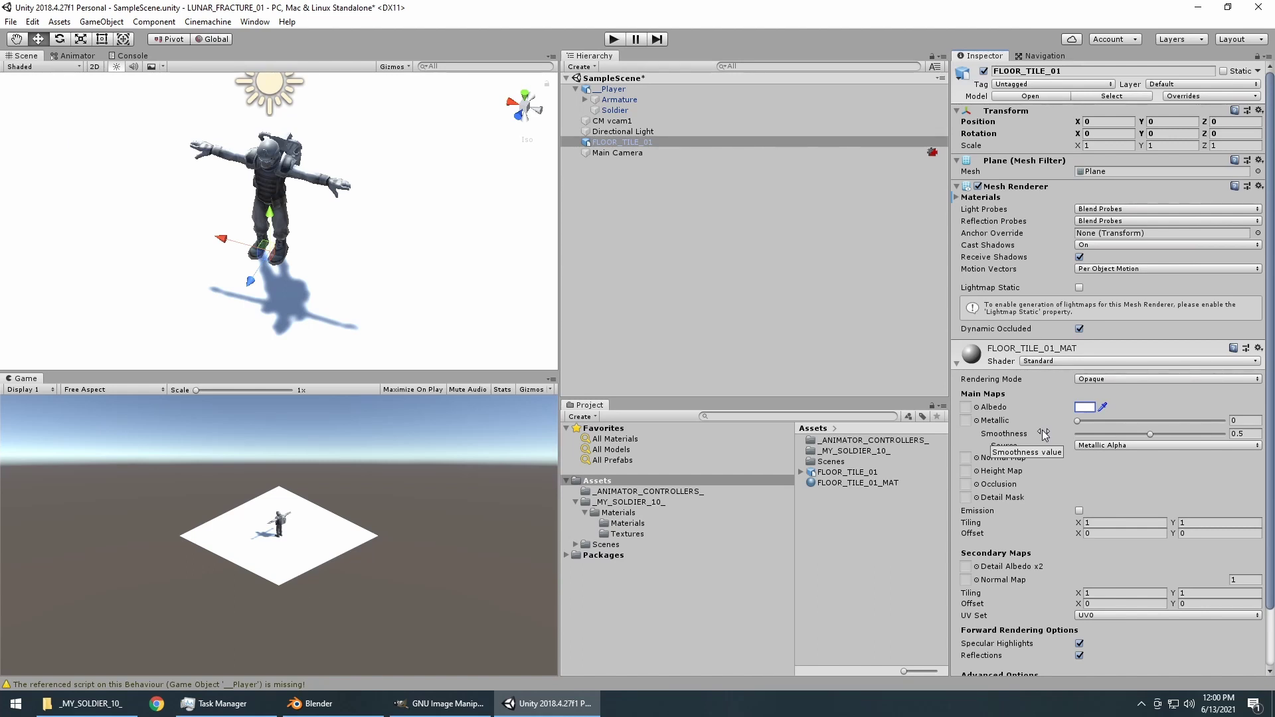
Switch to GIMP and create a new image of 1024 by 1024 pixels.
{"action": "left_click", "coordinate": [431, 705]}
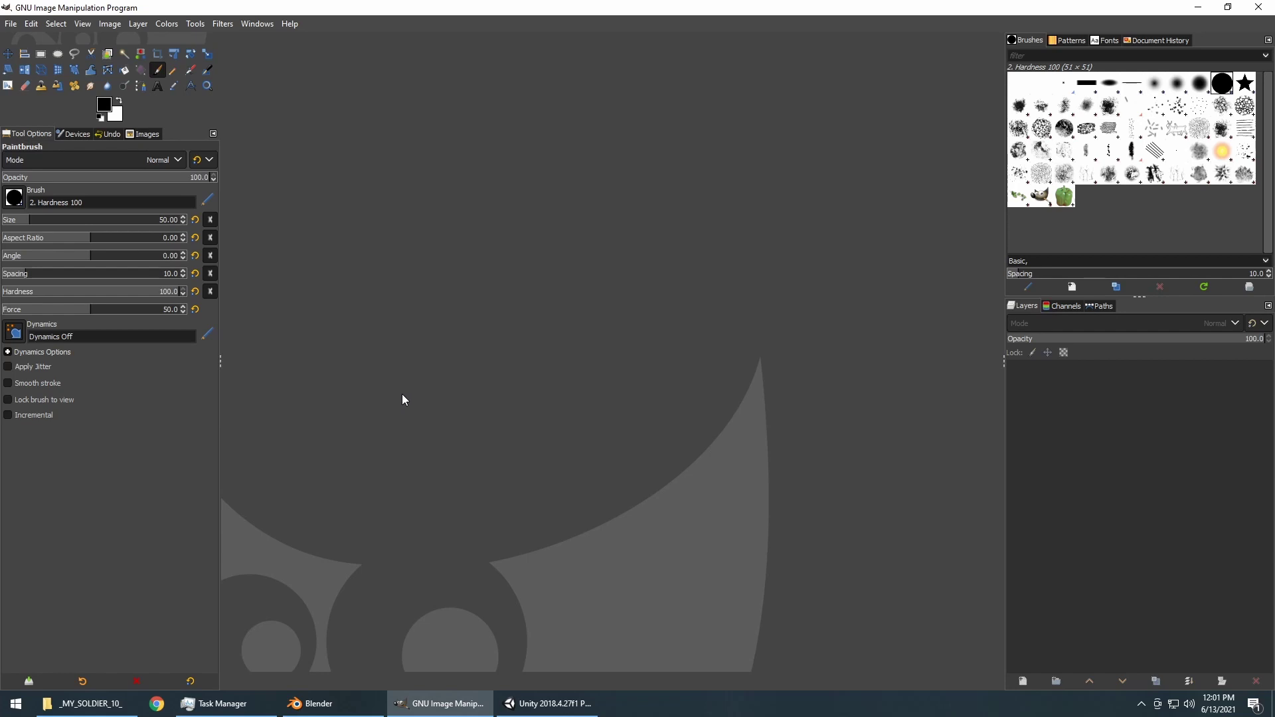
{"action": "left_click", "coordinate": [10, 24]}
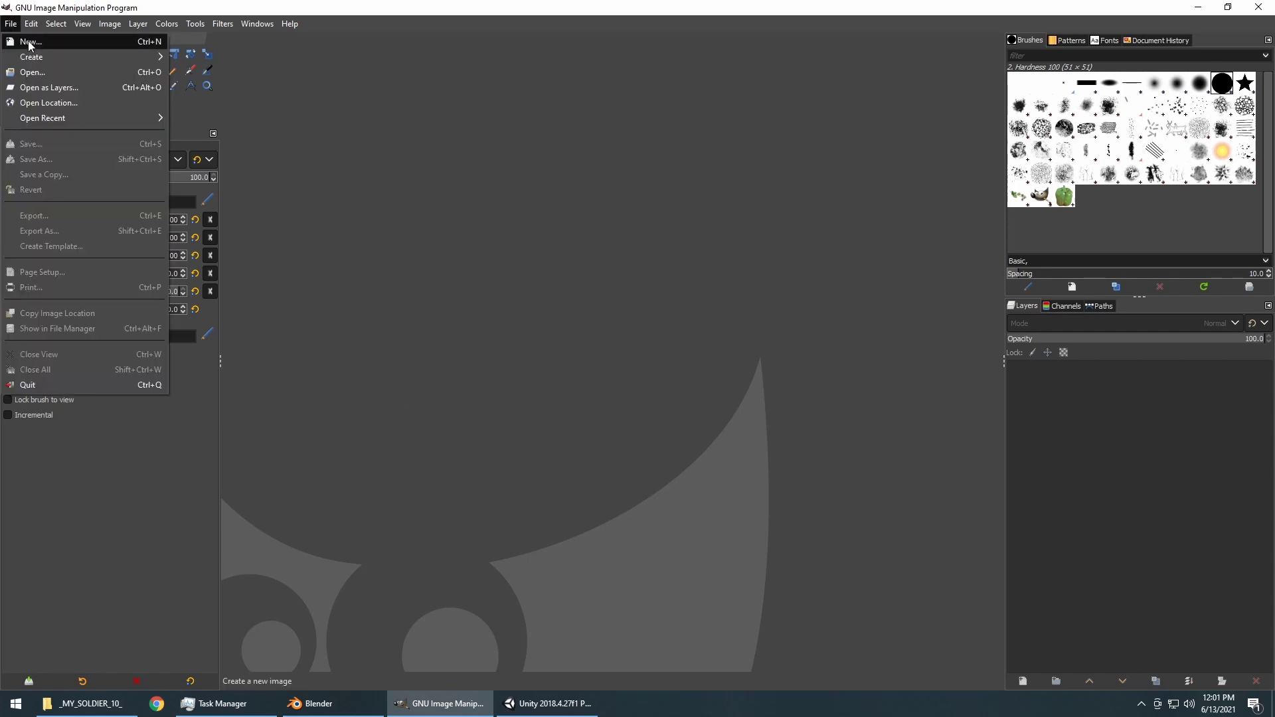
{"action": "left_click", "coordinate": [28, 38]}
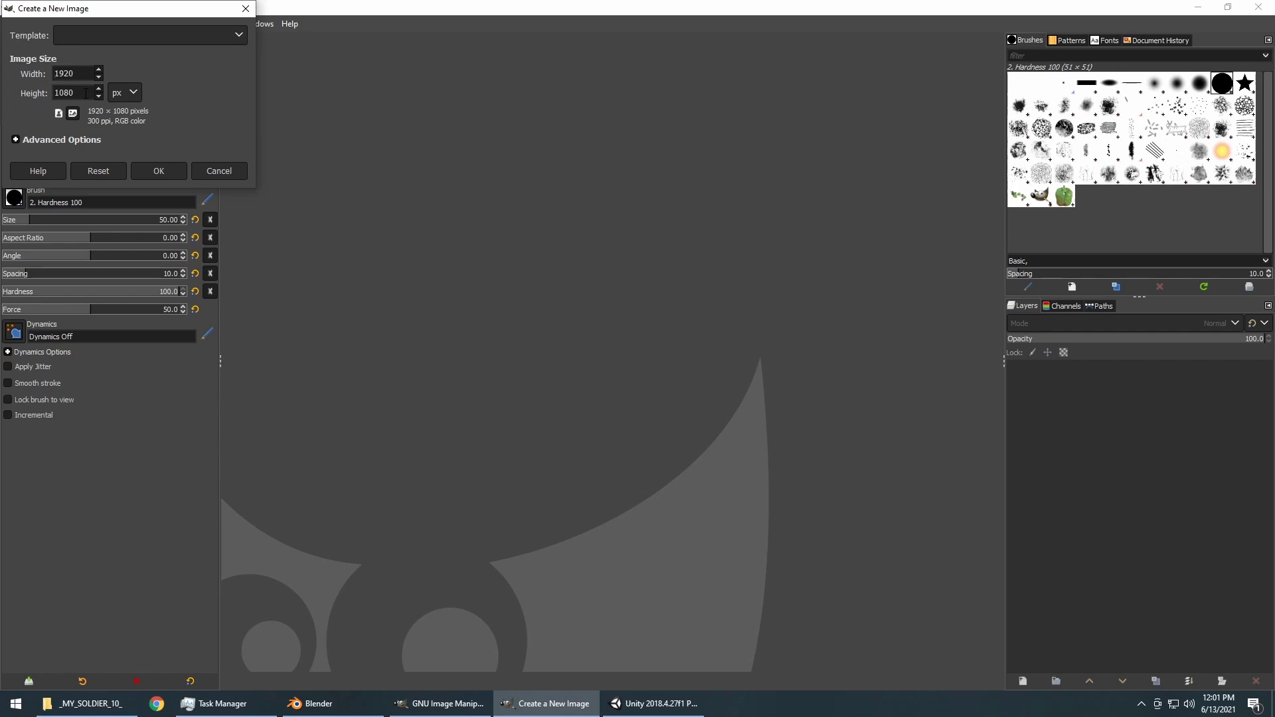
{"action": "key", "text": "ctrl+a"}
{"action": "type", "text": "1024"}
{"action": "key", "text": "Tab"}
{"action": "type", "text": "1024"}
{"action": "left_click", "coordinate": [162, 169]}
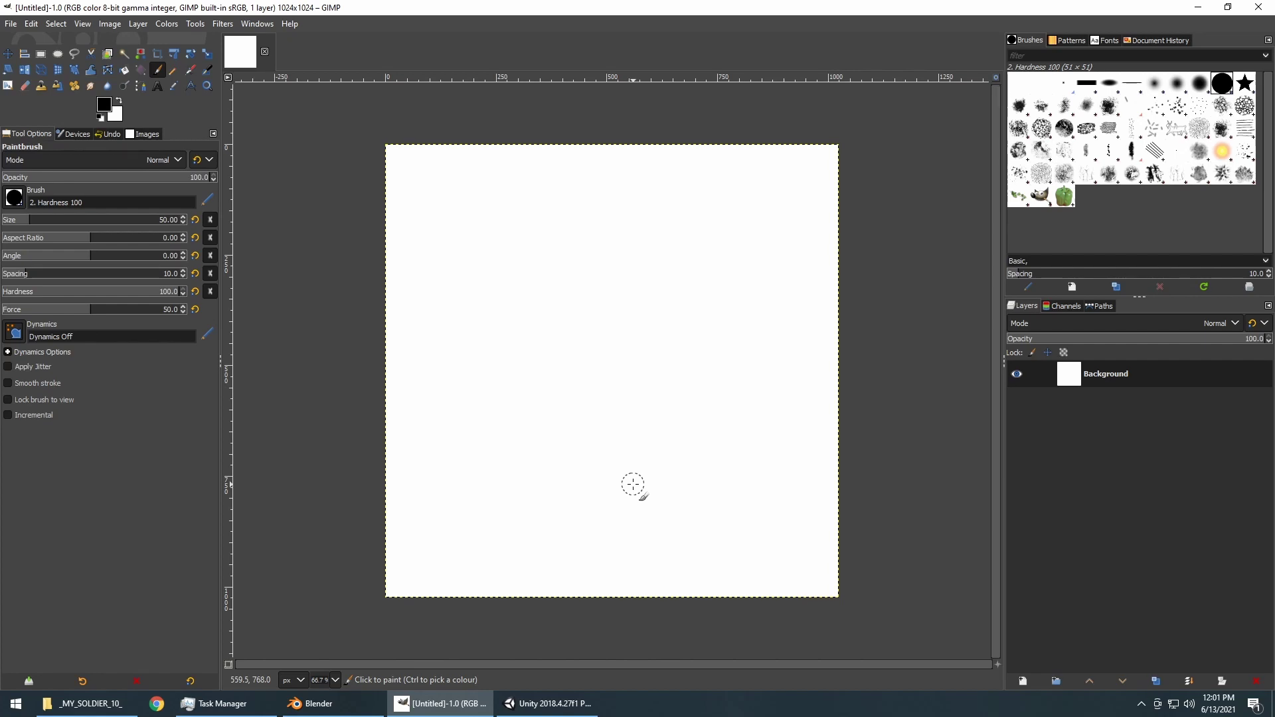
Add a new 1024 by 1024 layer named Layer1 filled with transparency.
{"action": "left_click", "coordinate": [137, 24]}
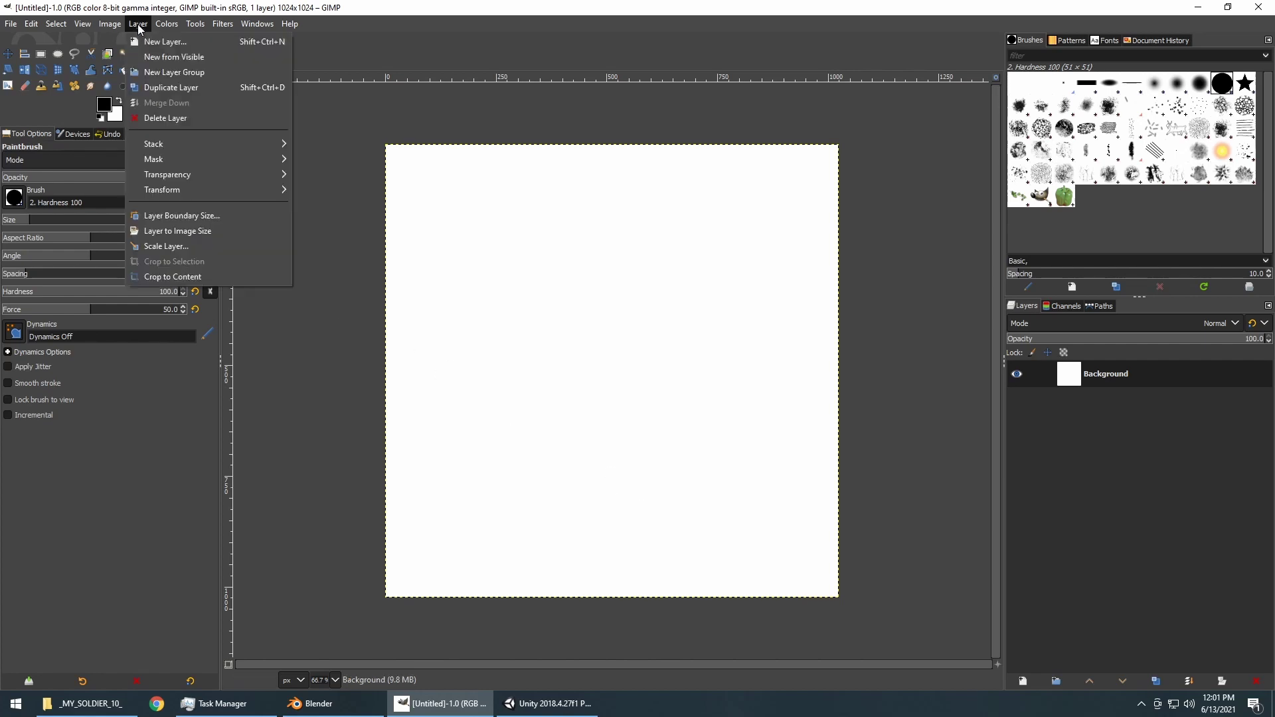
{"action": "left_click", "coordinate": [174, 43]}
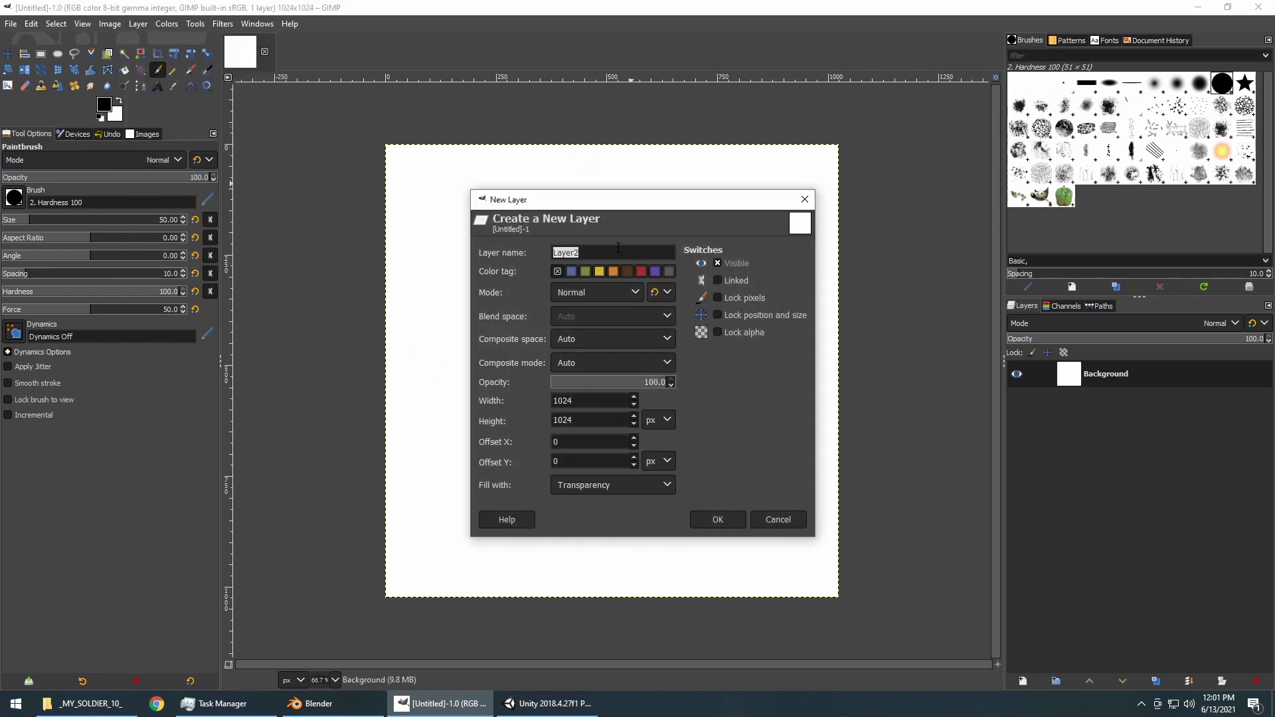
{"action": "key", "text": "BackSpace"}
{"action": "type", "text": "Layer1"}
{"action": "left_click", "coordinate": [716, 520]}
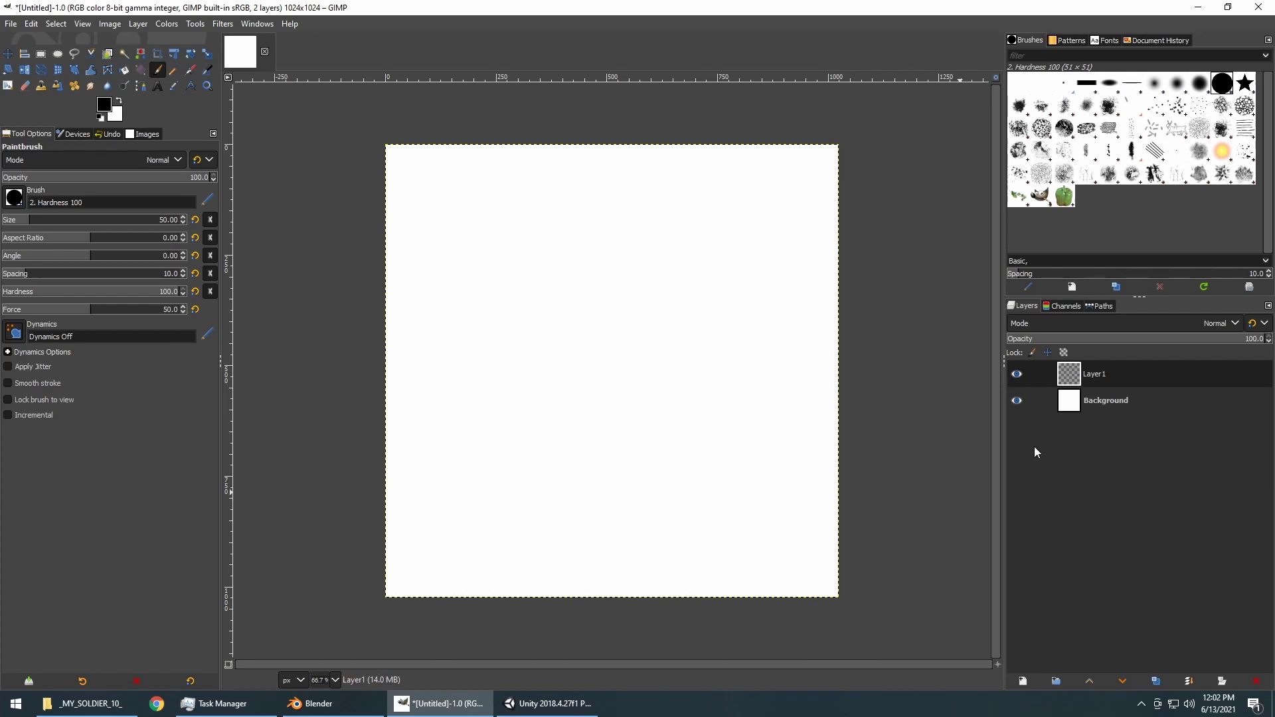
Delete the white Background layer so that only Layer1 remains.
{"action": "left_click", "coordinate": [1114, 403]}
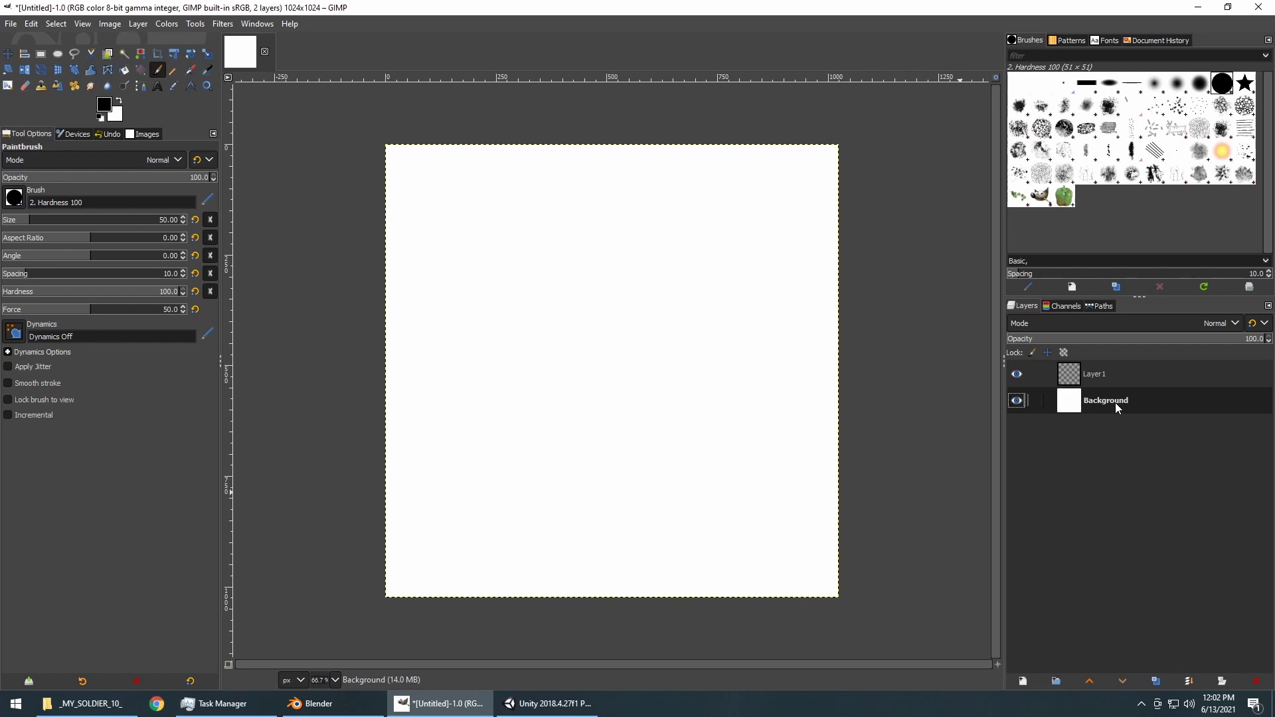
{"action": "right_click", "coordinate": [1115, 402]}
{"action": "left_click", "coordinate": [1159, 172]}
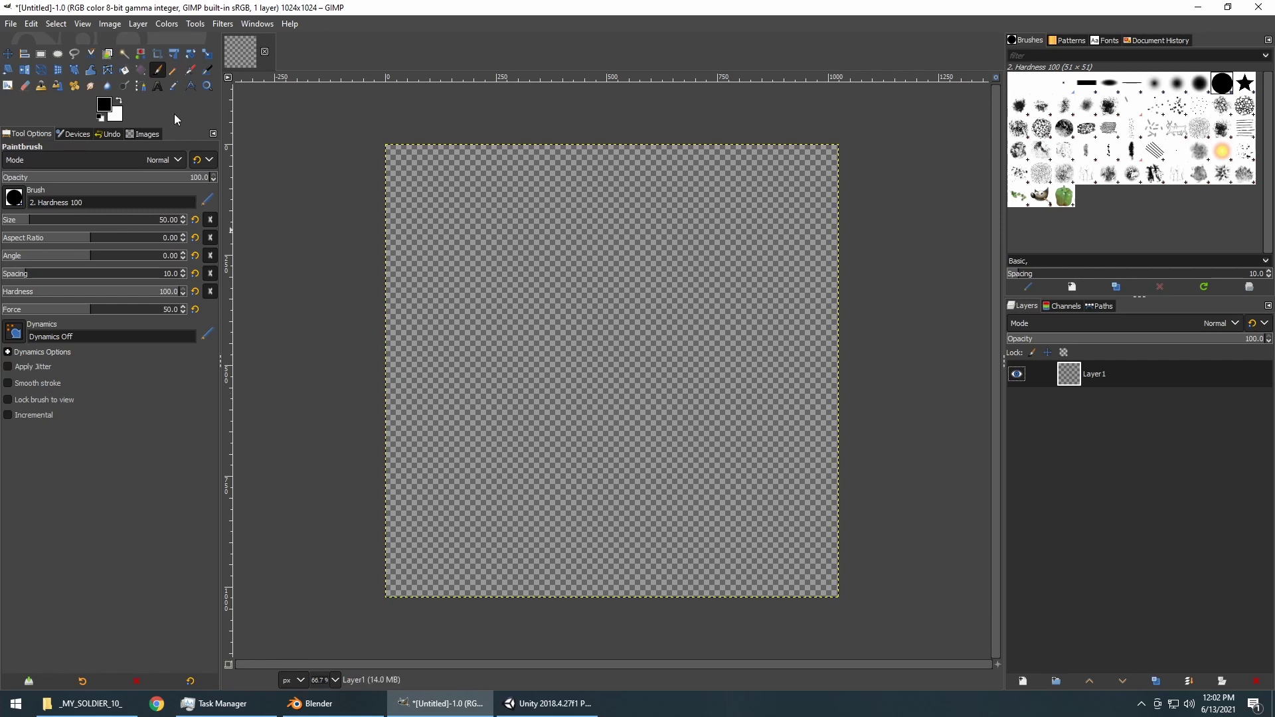
Set the foreground color to grey 8a8a8a and fill the whole of Layer1 with it using Bucket Fill.
{"action": "left_click", "coordinate": [105, 104]}
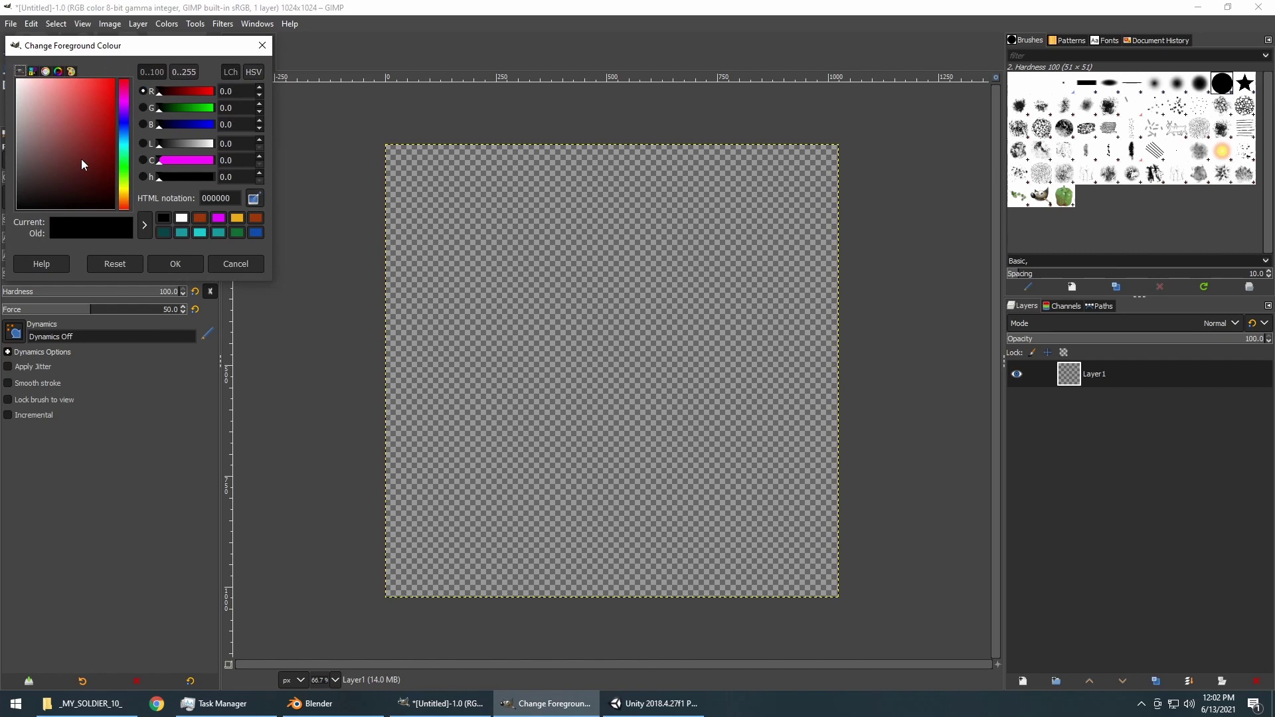
{"action": "left_click_drag", "start_coordinate": [28, 151], "coordinate": [3, 138]}
{"action": "left_click", "coordinate": [124, 188]}
{"action": "left_click", "coordinate": [125, 172]}
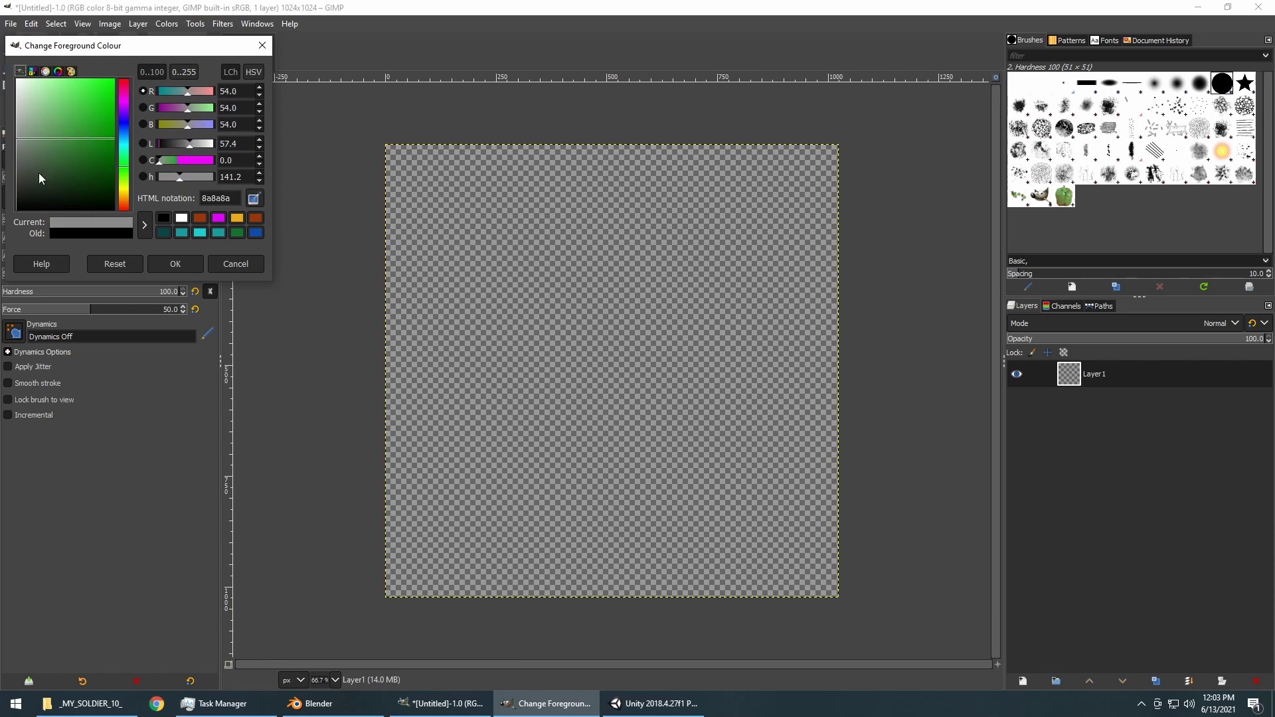
{"action": "left_click", "coordinate": [175, 264]}
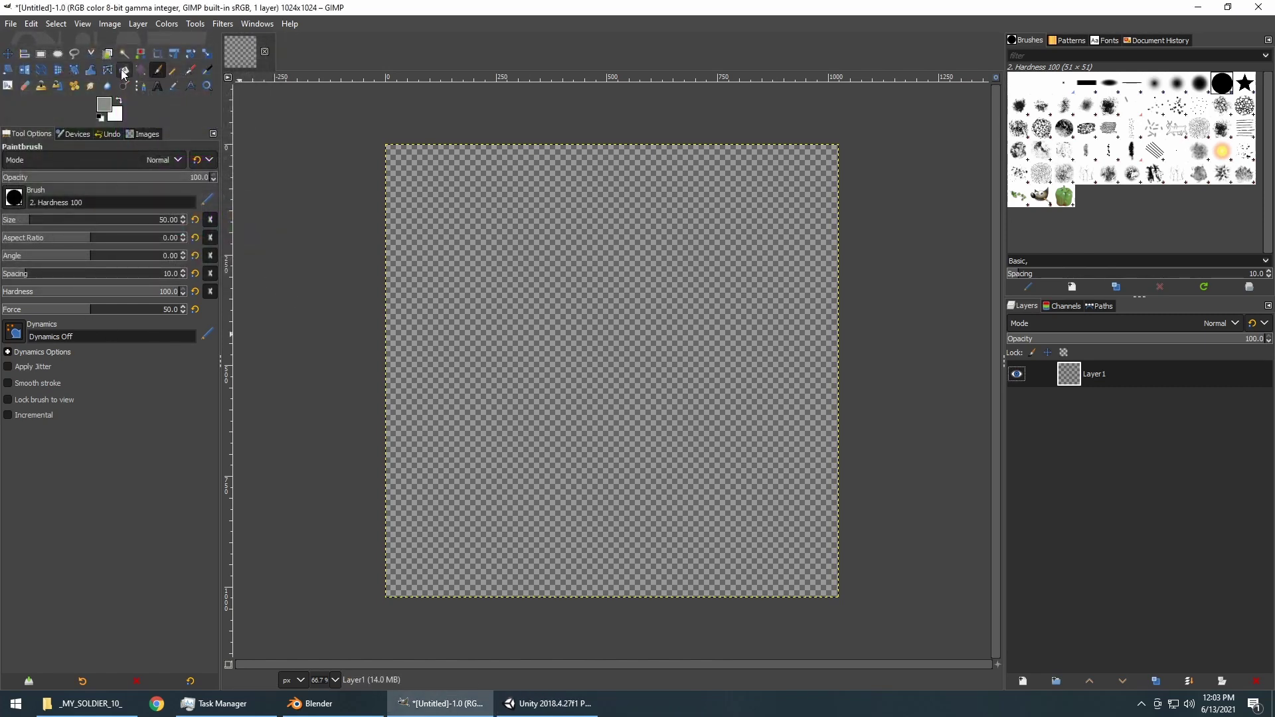
{"action": "left_click", "coordinate": [124, 70]}
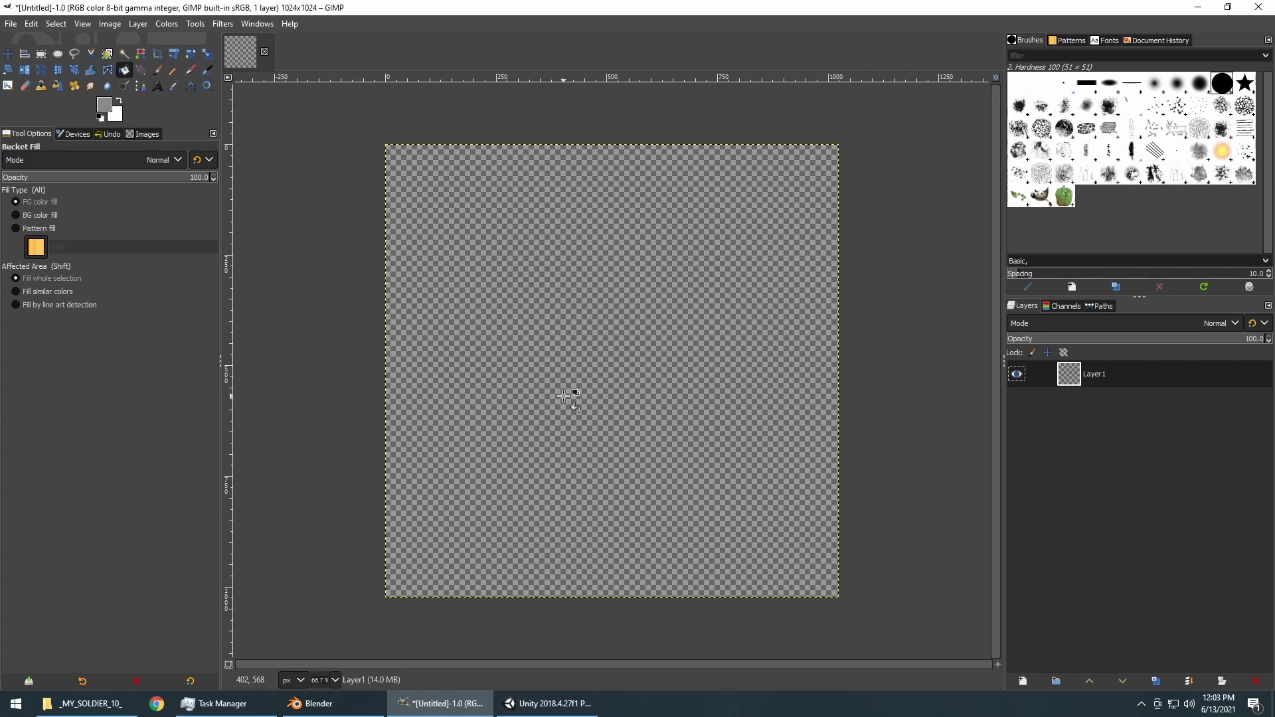
{"action": "left_click", "coordinate": [619, 354]}
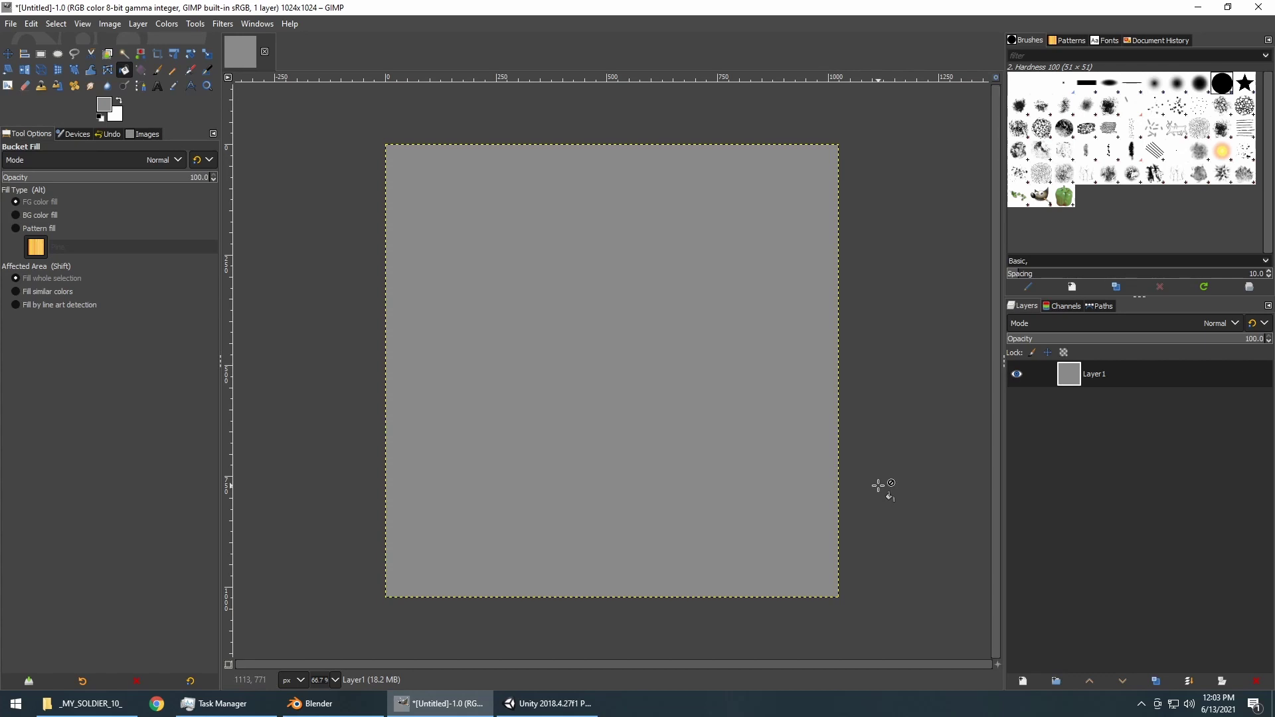
Rename the grey-filled layer as BaseColor and add a new transparent layer named Layer1 above it.
{"action": "double_click", "coordinate": [1104, 375]}
{"action": "type", "text": "BaseColor"}
{"action": "key", "text": "Return"}
{"action": "left_click", "coordinate": [139, 24]}
{"action": "left_click", "coordinate": [159, 43]}
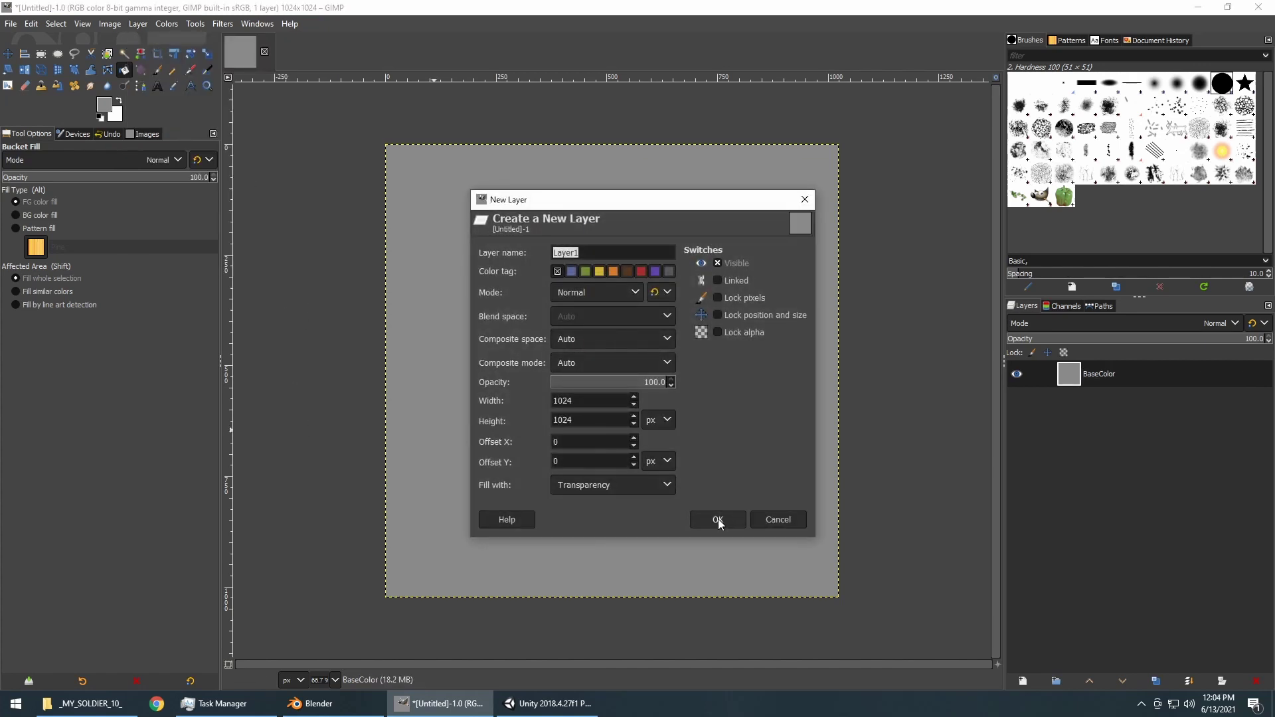
{"action": "left_click", "coordinate": [718, 521]}
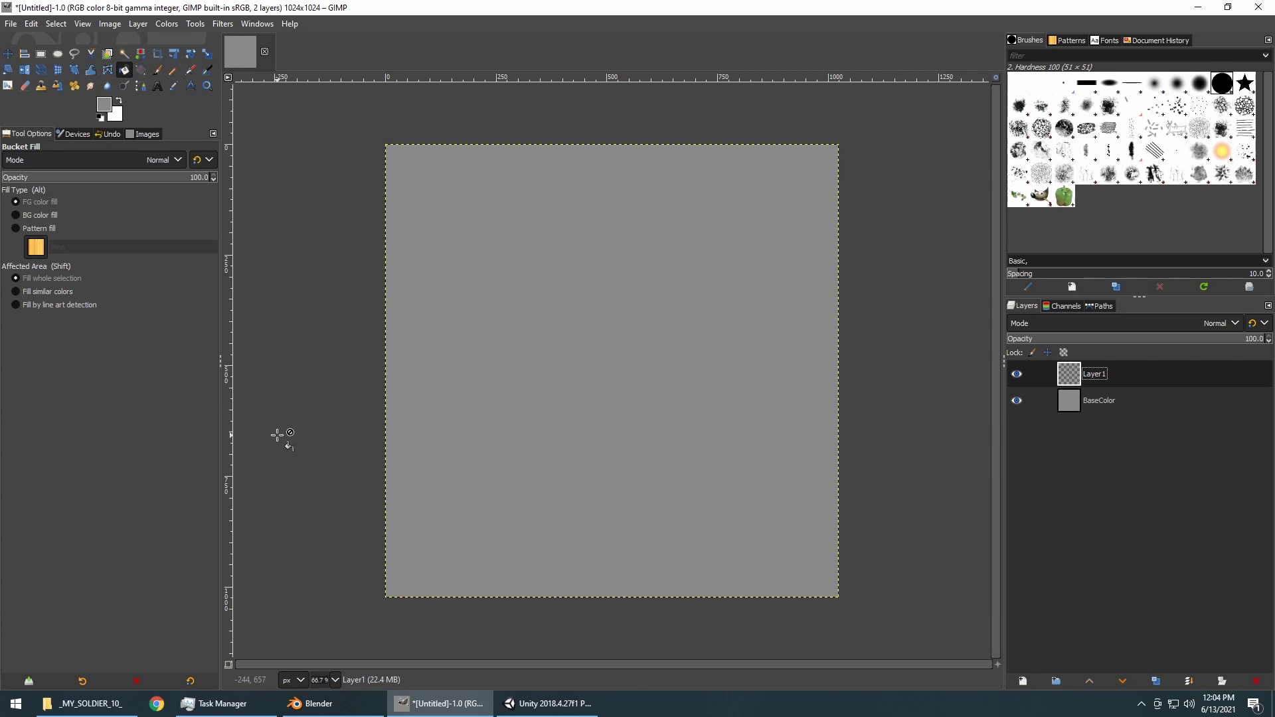
Swap the foreground and background colors and set the foreground color to dark grey 393939.
{"action": "left_click", "coordinate": [121, 101]}
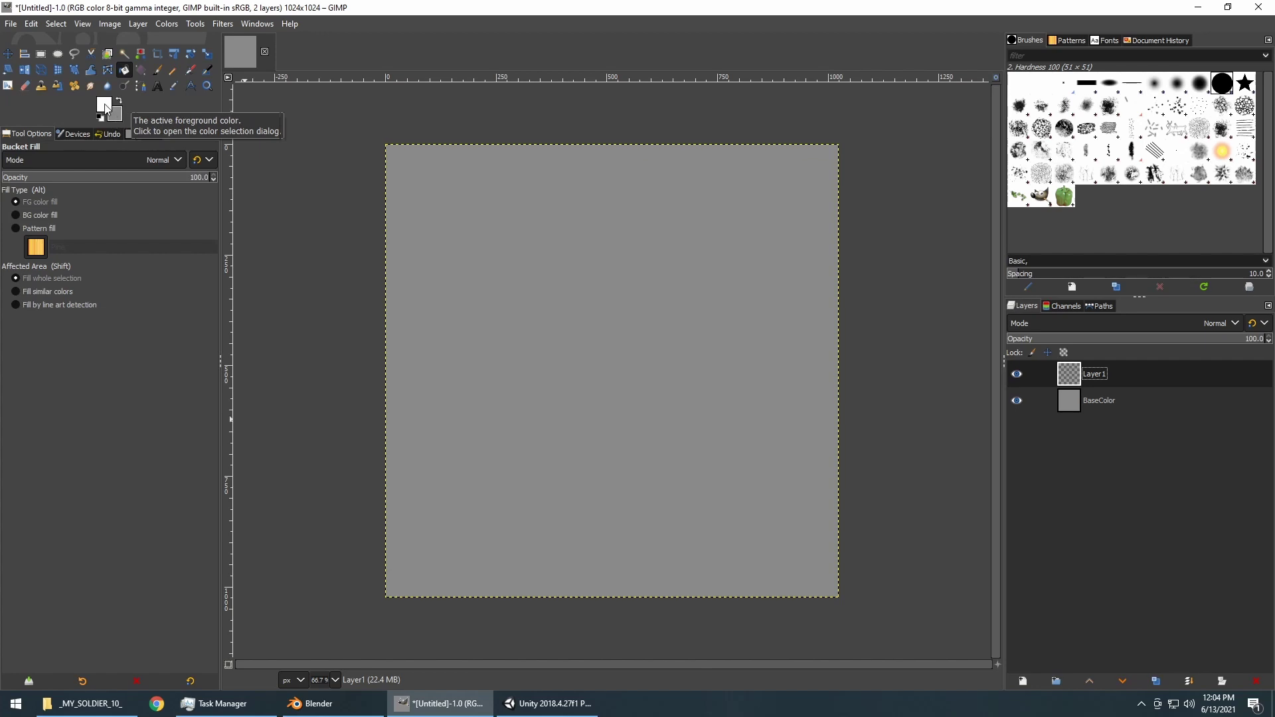
{"action": "left_click", "coordinate": [106, 108]}
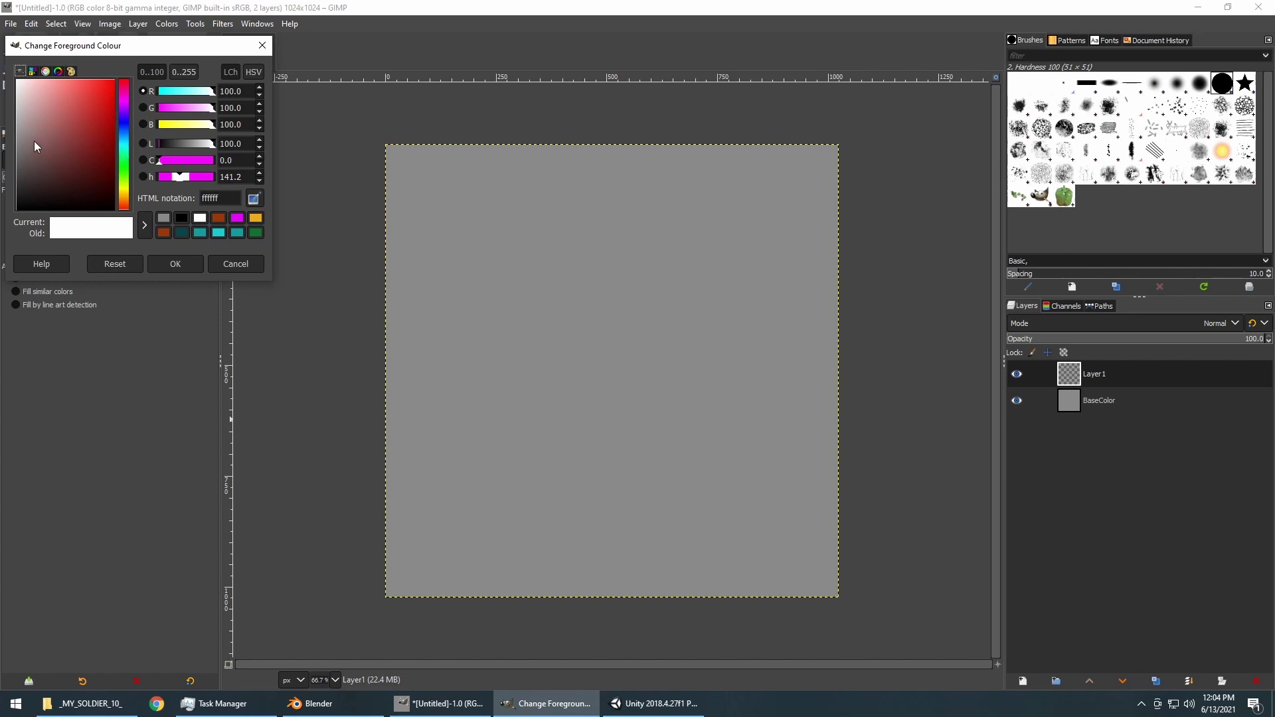
{"action": "left_click_drag", "start_coordinate": [34, 141], "coordinate": [1, 172]}
{"action": "left_click_drag", "start_coordinate": [8, 178], "coordinate": [8, 184]}
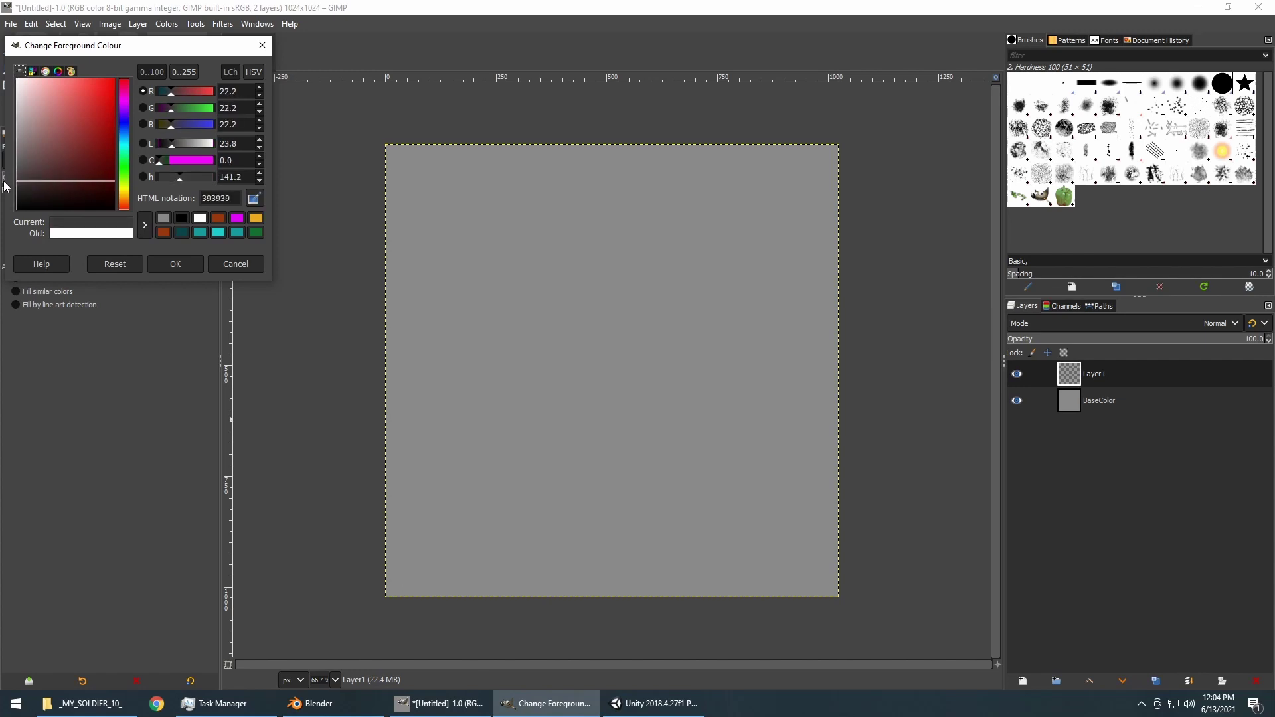
{"action": "left_click", "coordinate": [175, 264]}
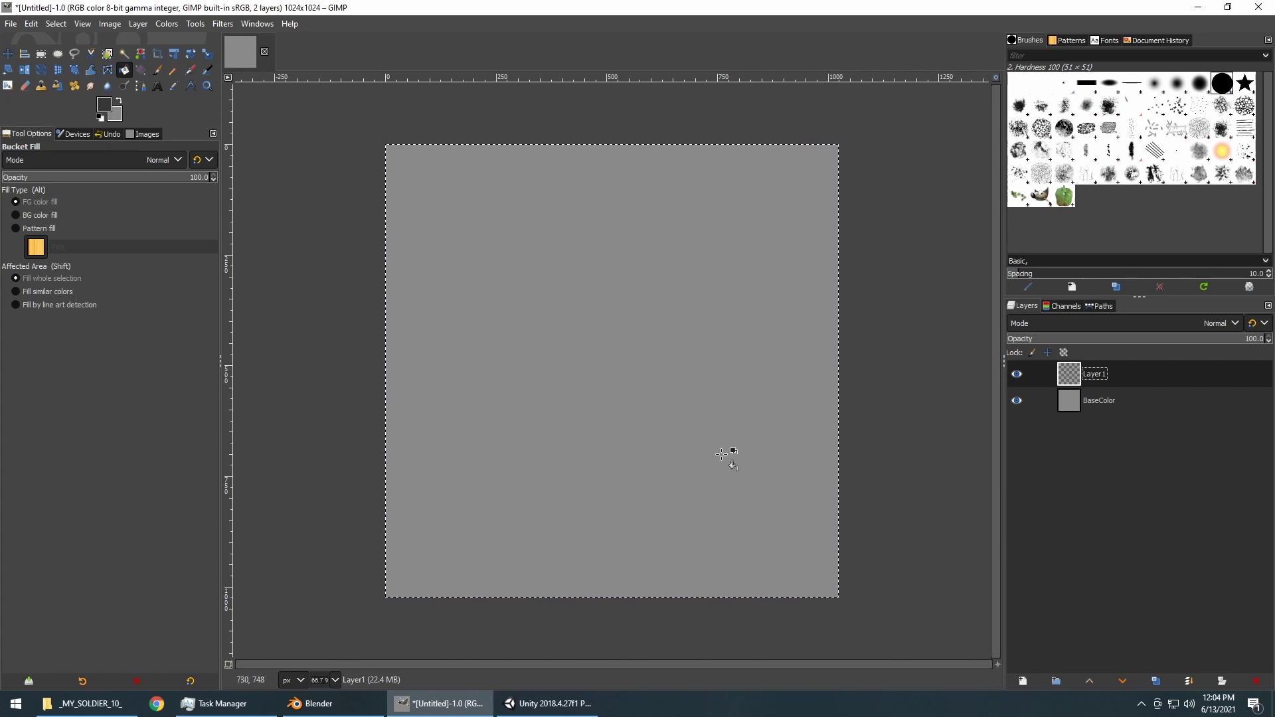
Shrink the full-canvas selection evenly inward to leave a narrow band around the tile's outer edge.
{"action": "scroll", "coordinate": [533, 308], "scroll_direction": "down", "scroll_amount": 4}
{"action": "scroll", "coordinate": [510, 322], "scroll_direction": "up", "scroll_amount": 6}
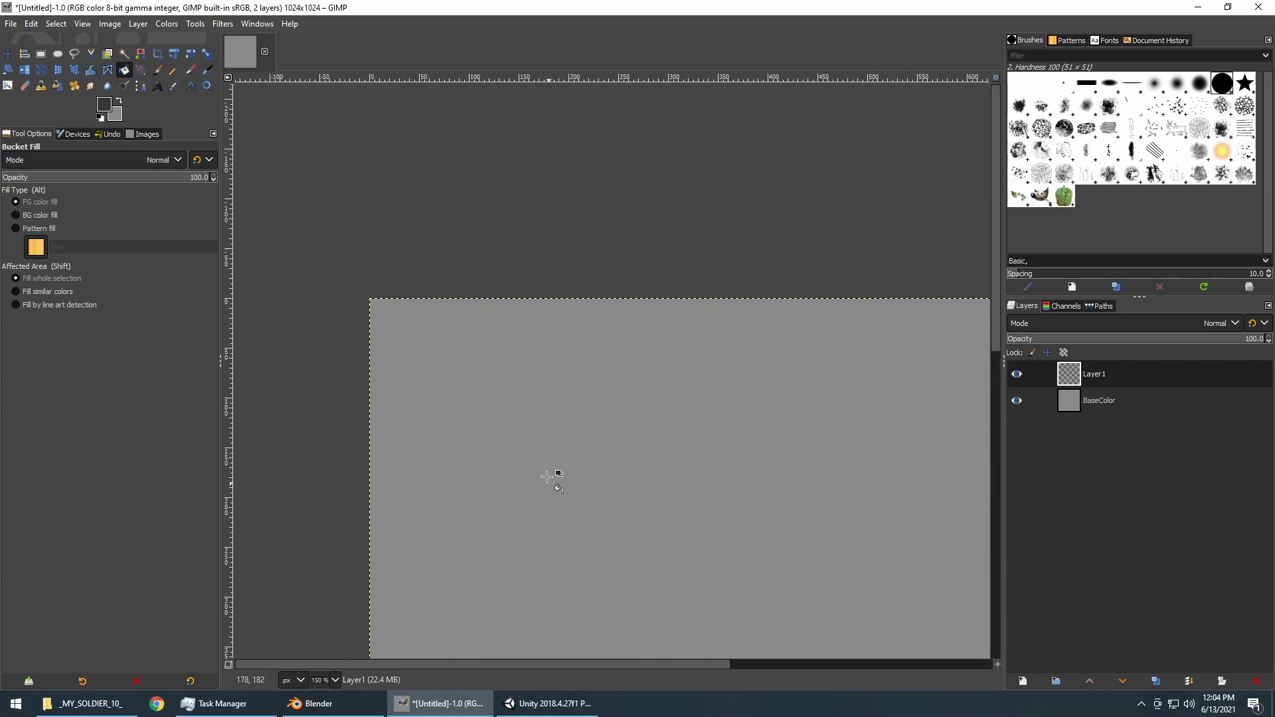
{"action": "scroll", "coordinate": [623, 380], "scroll_direction": "down", "scroll_amount": 6}
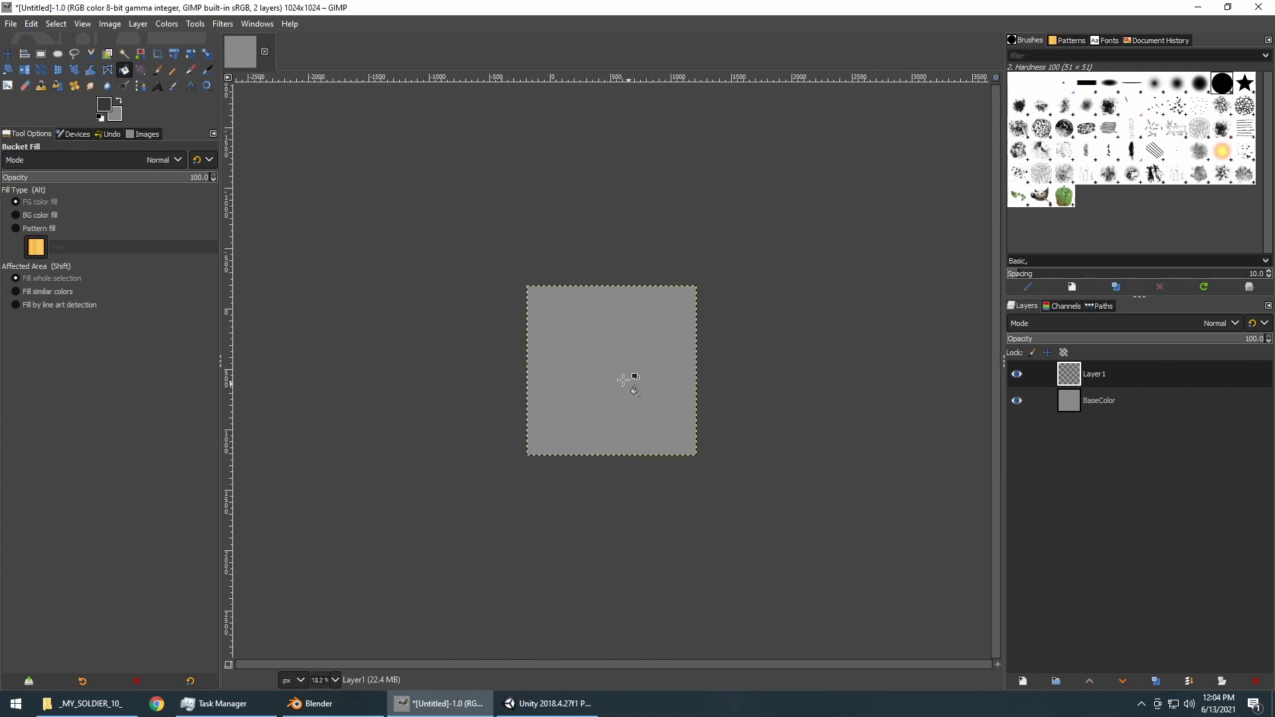
{"action": "scroll", "coordinate": [623, 380], "scroll_direction": "up", "scroll_amount": 3}
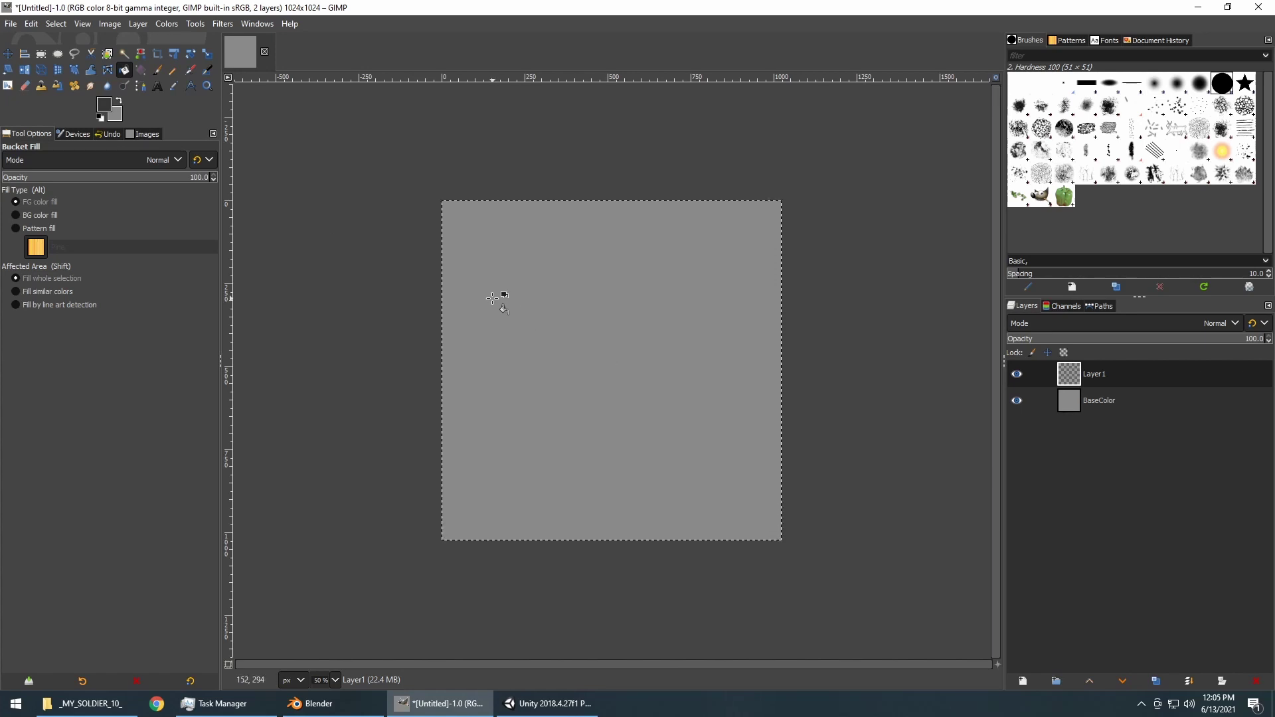
{"action": "left_click", "coordinate": [64, 25]}
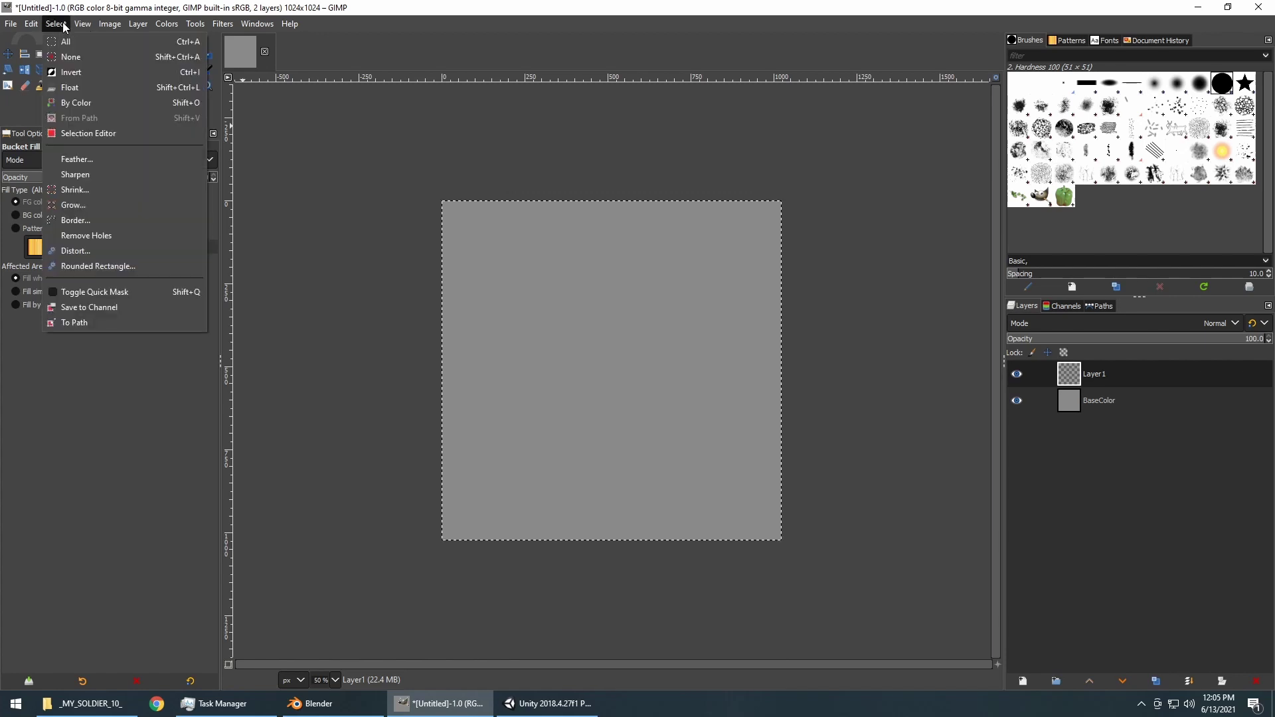
{"action": "left_click", "coordinate": [80, 190]}
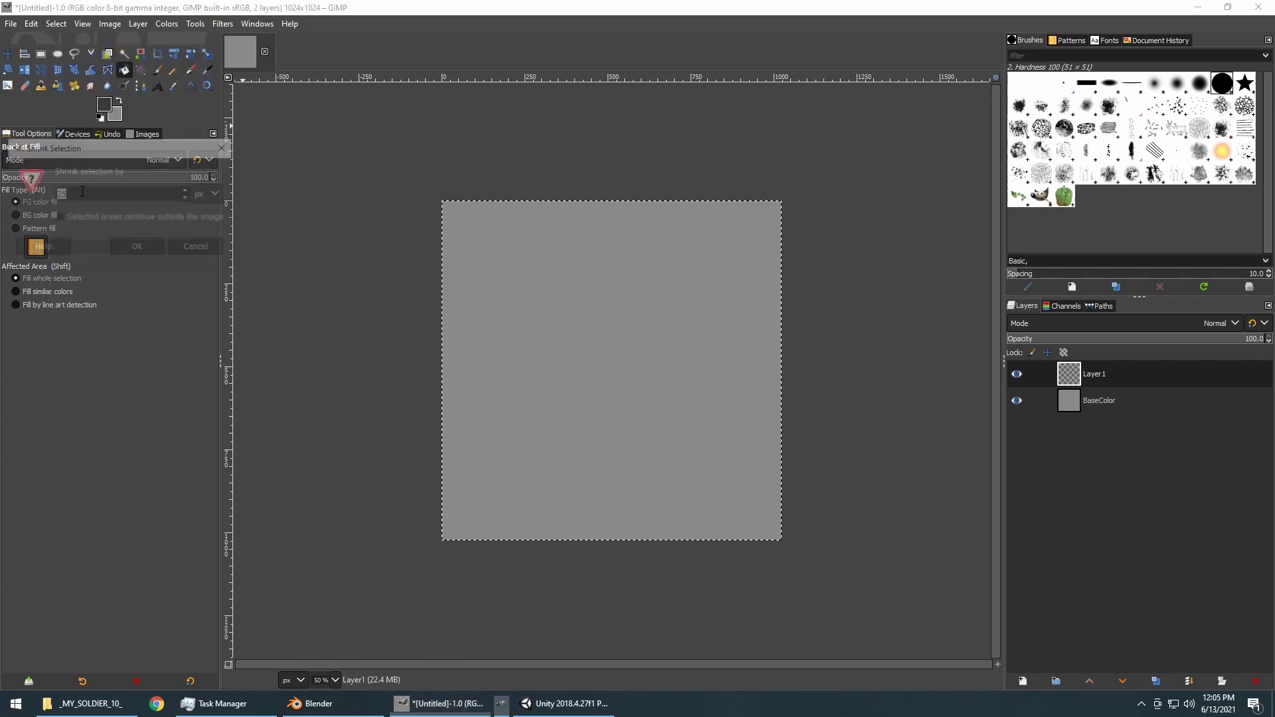
{"action": "left_click", "coordinate": [135, 249]}
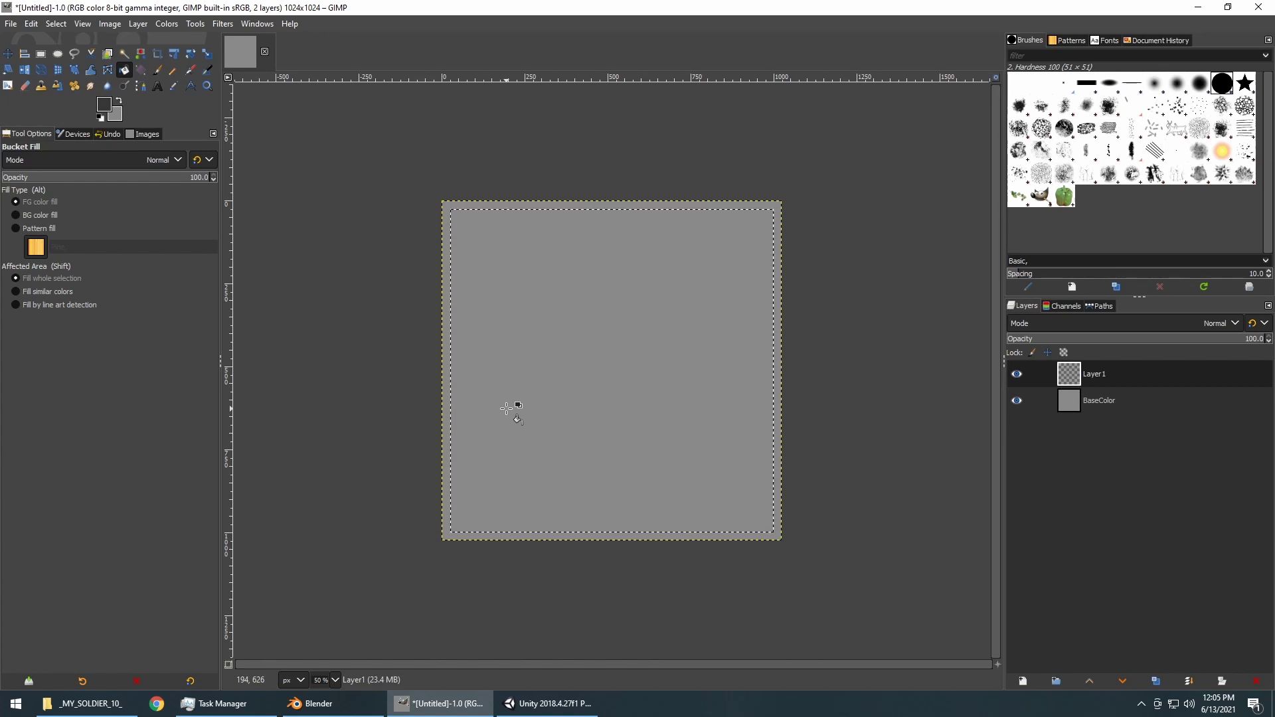
Fill only the narrow band outside the shrunken selection on Layer1 with the dark grey and clear the selection.
{"action": "left_click", "coordinate": [552, 380]}
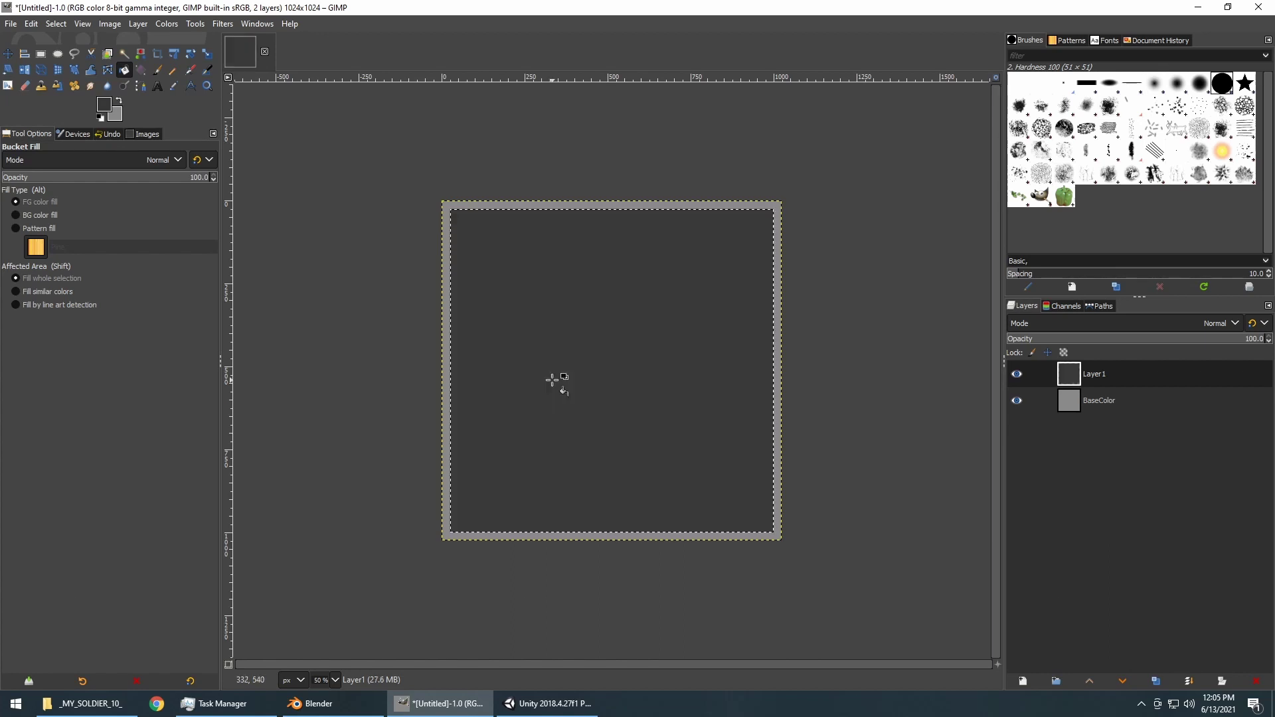
{"action": "key", "text": "ctrl+z"}
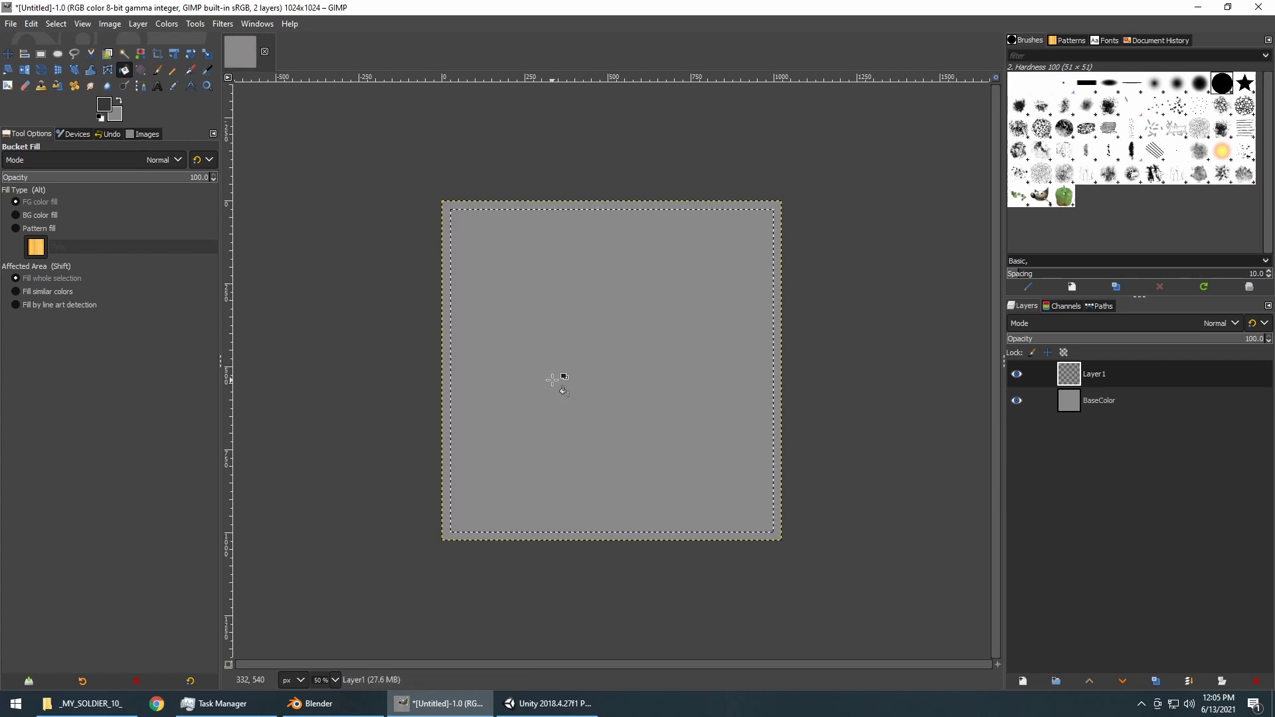
{"action": "key", "text": "ctrl"}
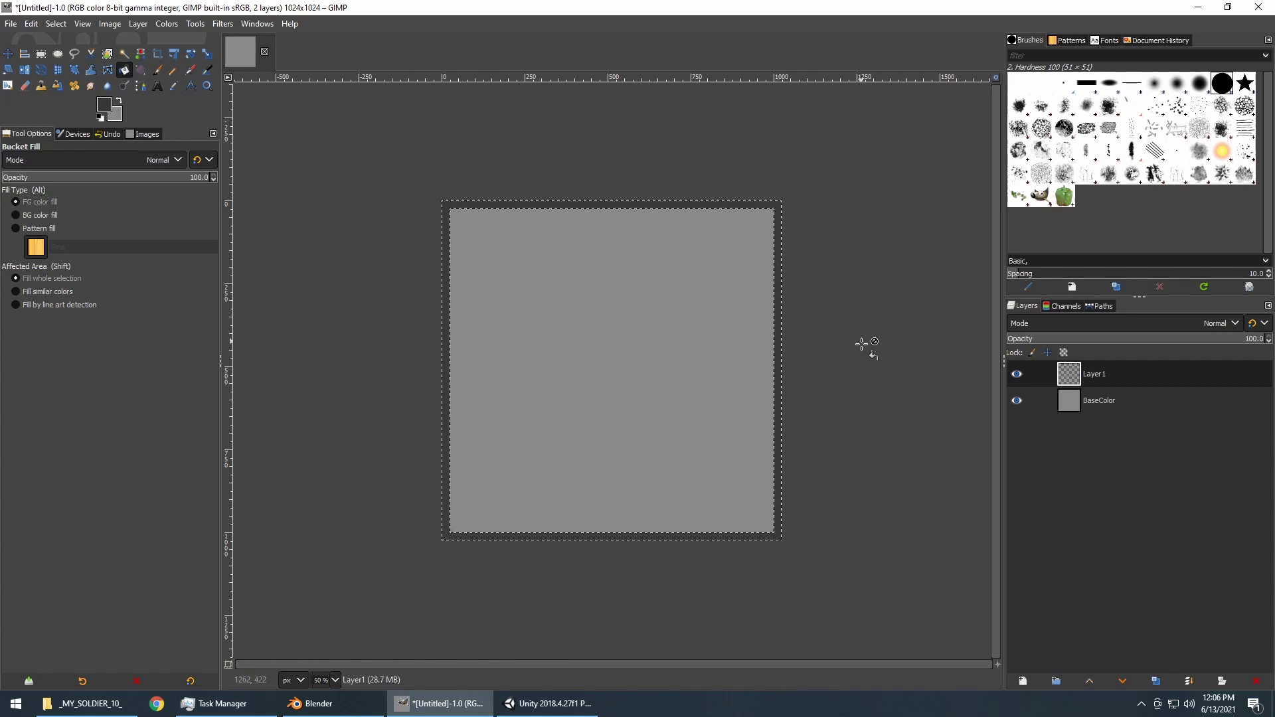
{"action": "left_click", "coordinate": [489, 319]}
{"action": "left_click", "coordinate": [41, 54]}
{"action": "left_click", "coordinate": [289, 131]}
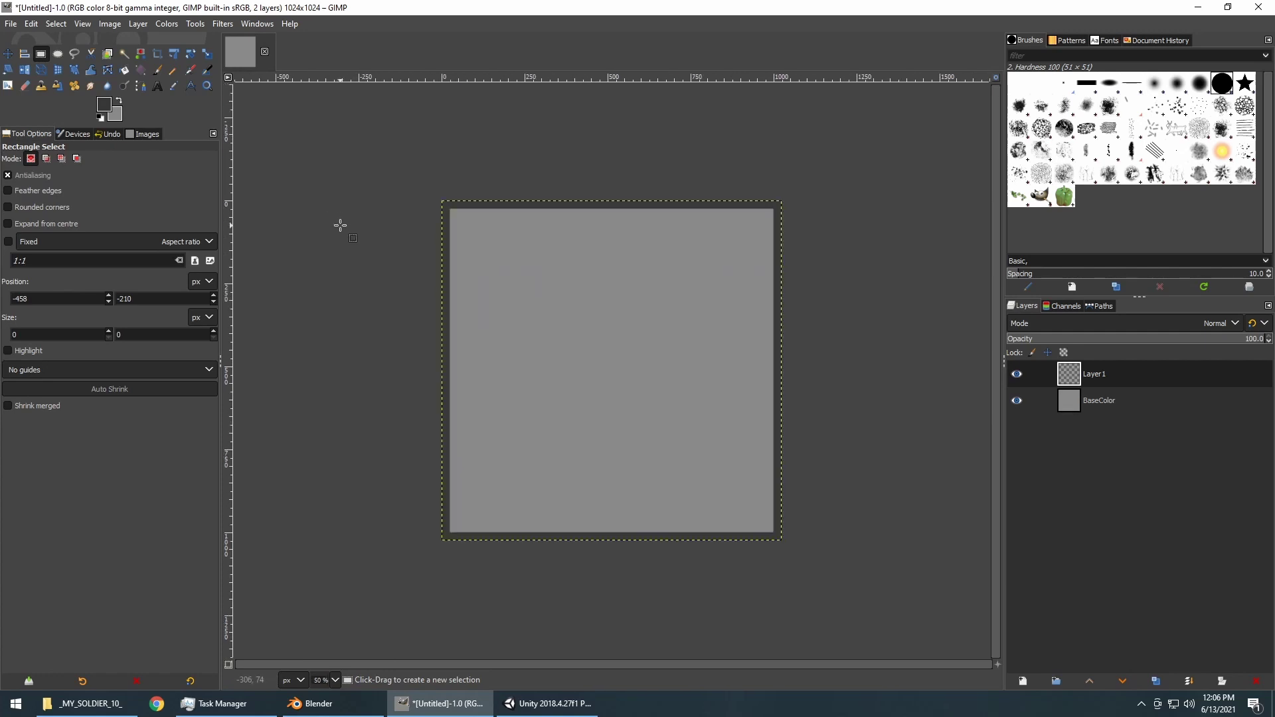
Rename the layer holding the dark border from Layer1 to OuterEdge.
{"action": "double_click", "coordinate": [1094, 374]}
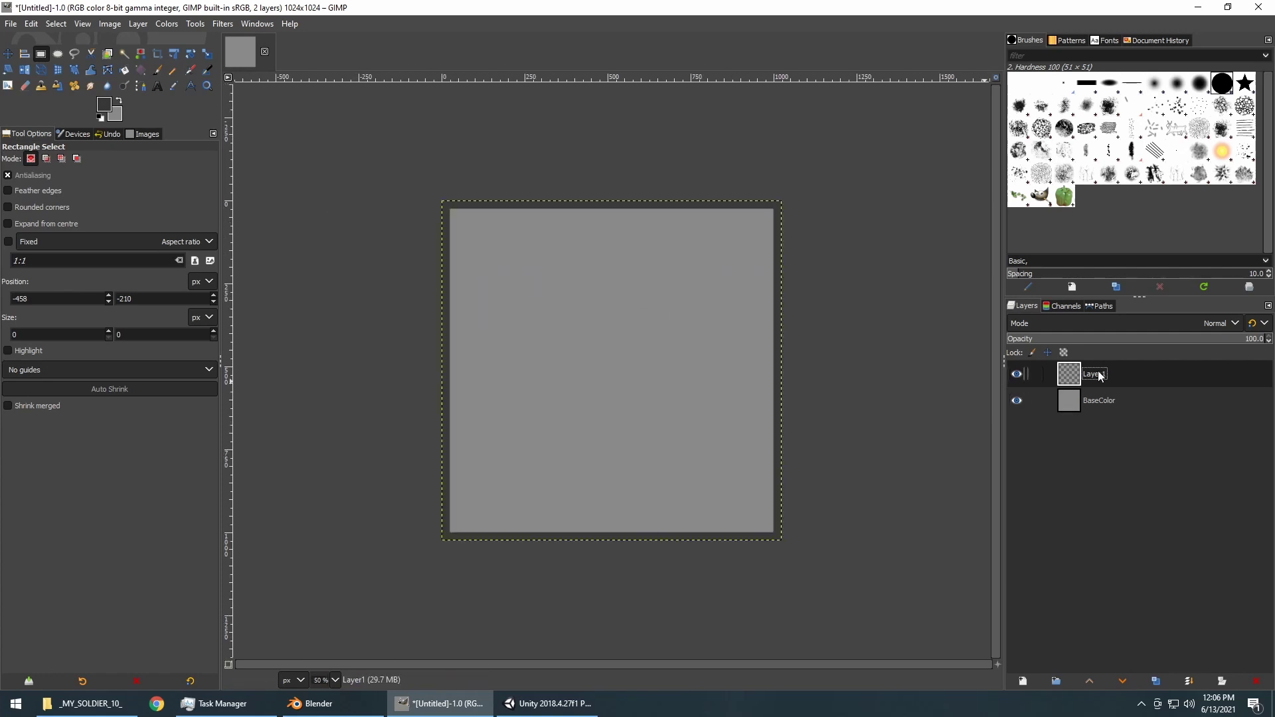
{"action": "type", "text": "OuterEdge"}
{"action": "key", "text": "Return"}
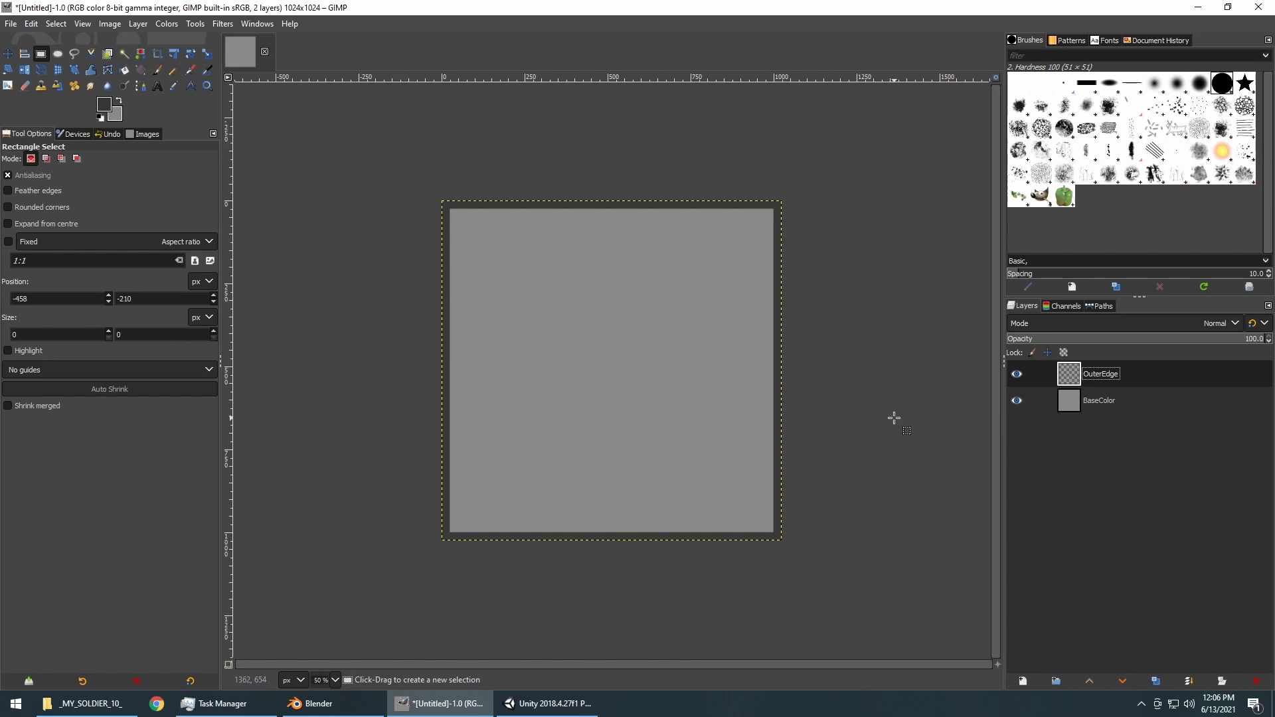
Start exporting the image and choose the LUNAR_FRACTURE_01 project's Assets folder inside GAMEDEV on the D drive as destination.
{"action": "left_click", "coordinate": [11, 23]}
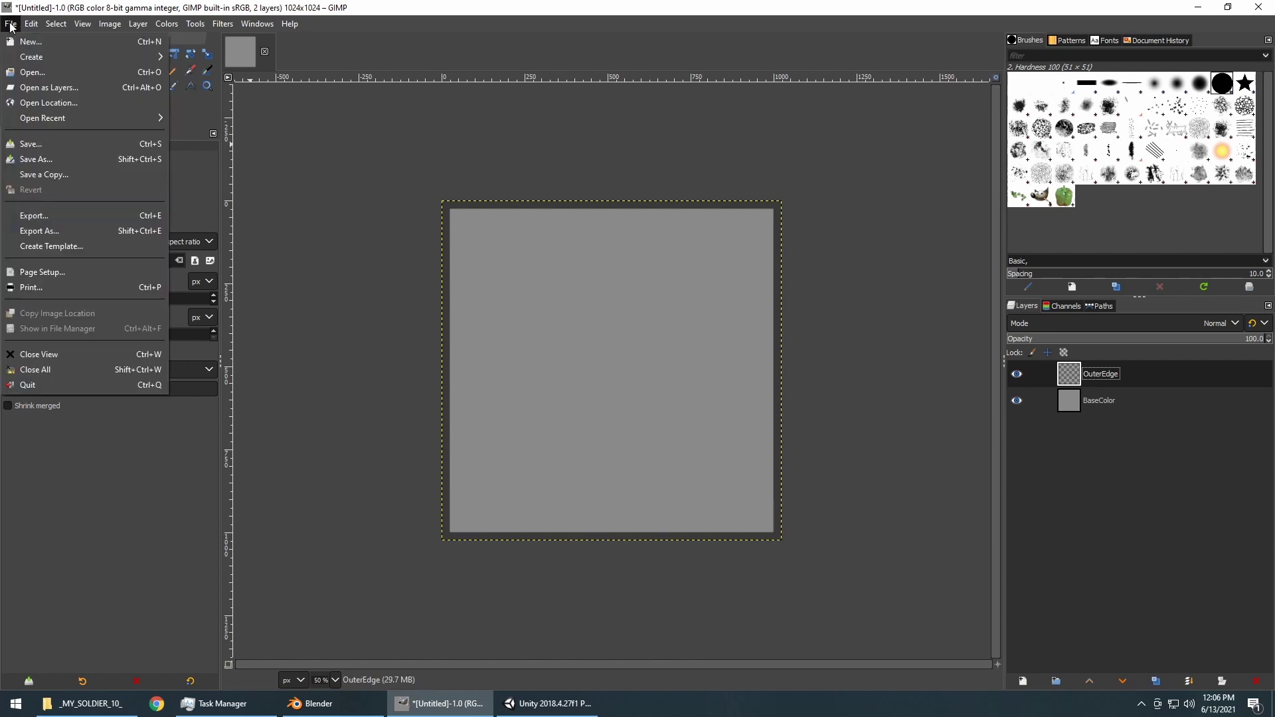
{"action": "left_click", "coordinate": [65, 233]}
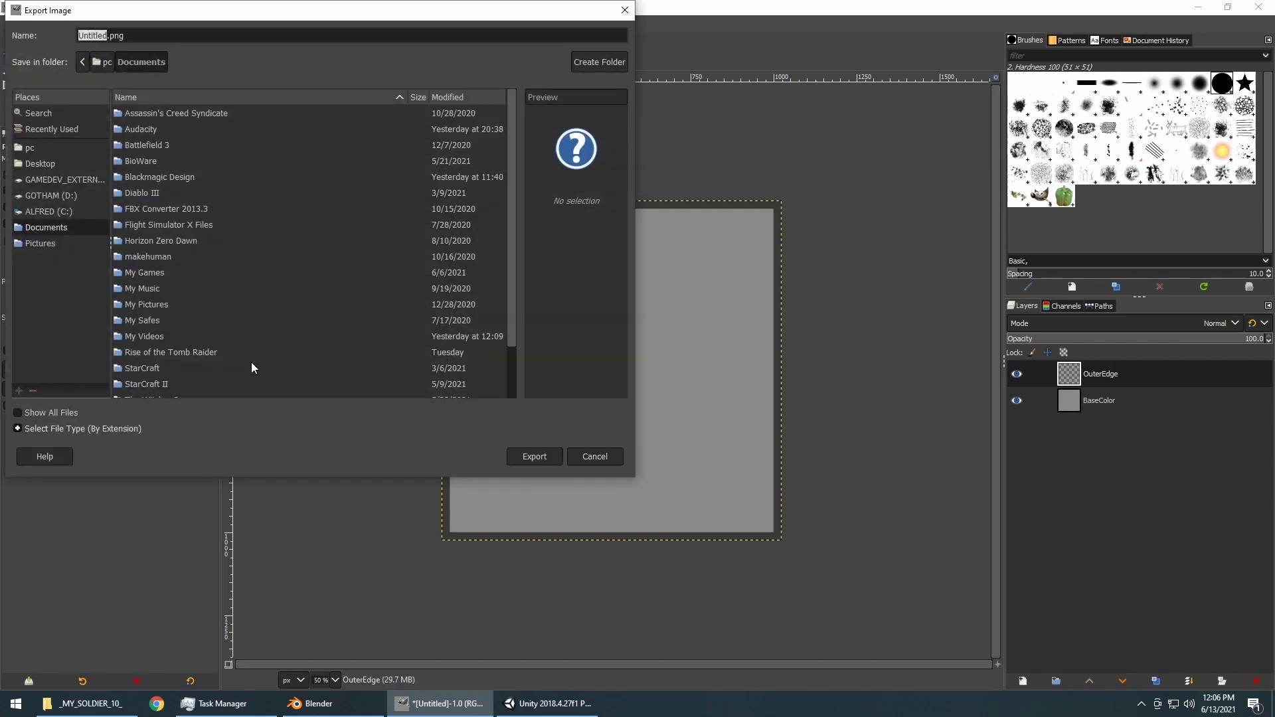
{"action": "left_click", "coordinate": [55, 194]}
{"action": "double_click", "coordinate": [145, 226]}
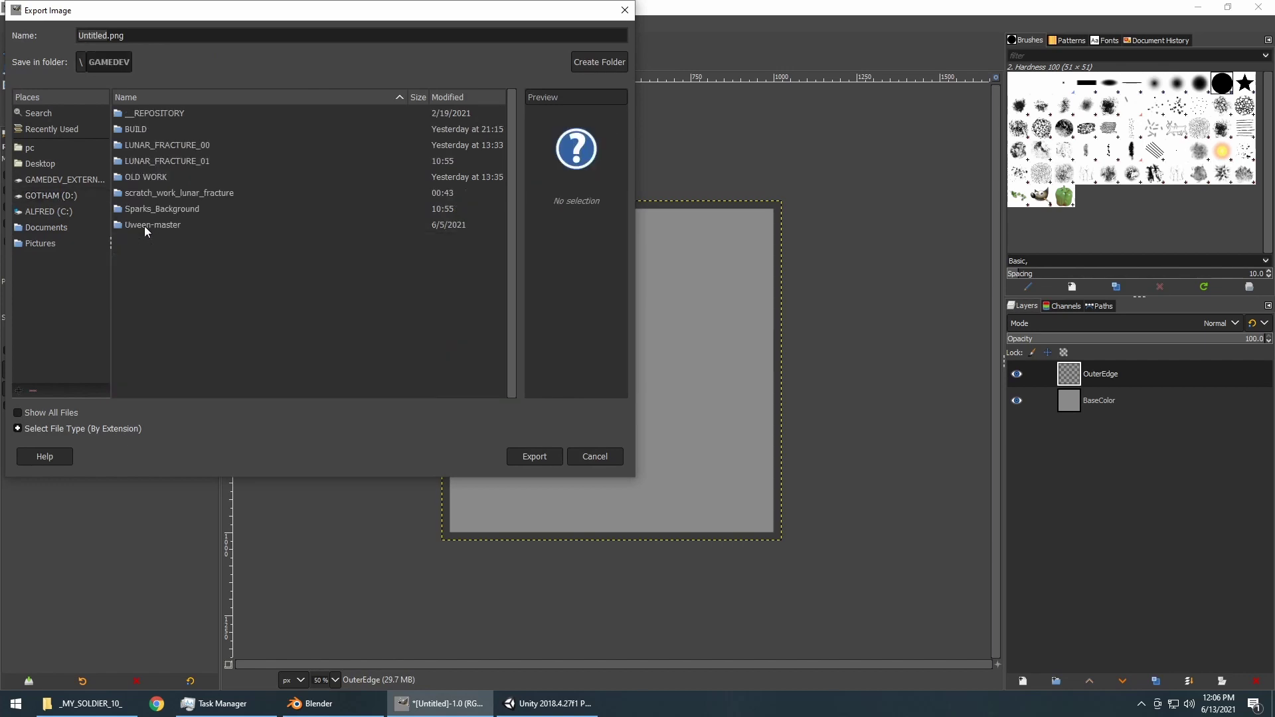
{"action": "double_click", "coordinate": [151, 159]}
{"action": "double_click", "coordinate": [138, 113]}
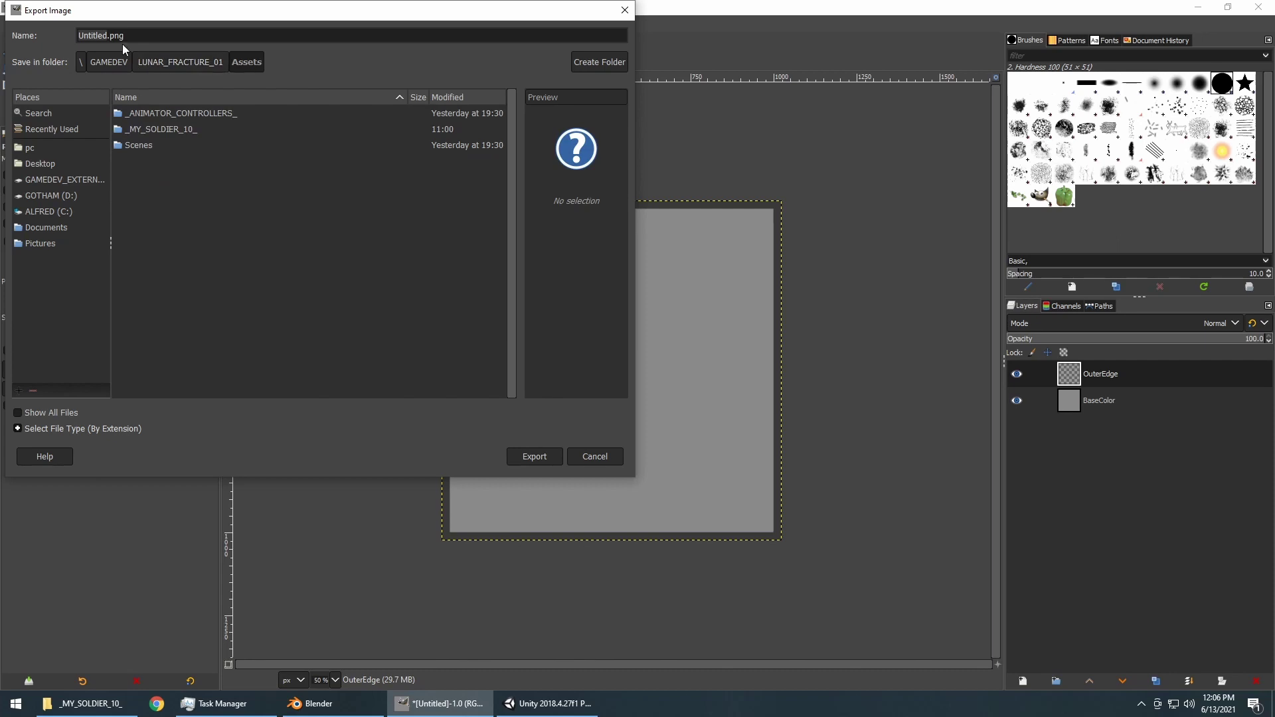
Name the export FLOOR_TILE_01_TEX.png and export it with the existing PNG options.
{"action": "double_click", "coordinate": [90, 35]}
{"action": "type", "text": "FLOO"}
{"action": "type", "text": "R_TILE_"}
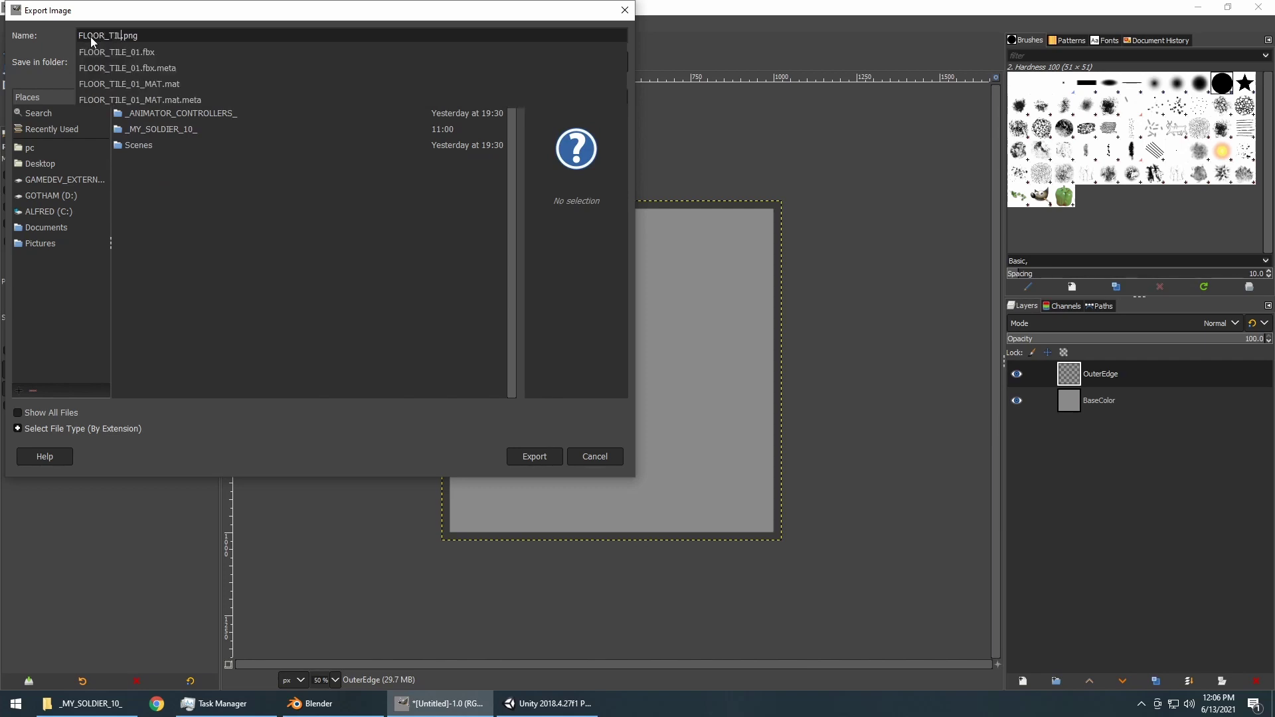
{"action": "type", "text": "01_TEX"}
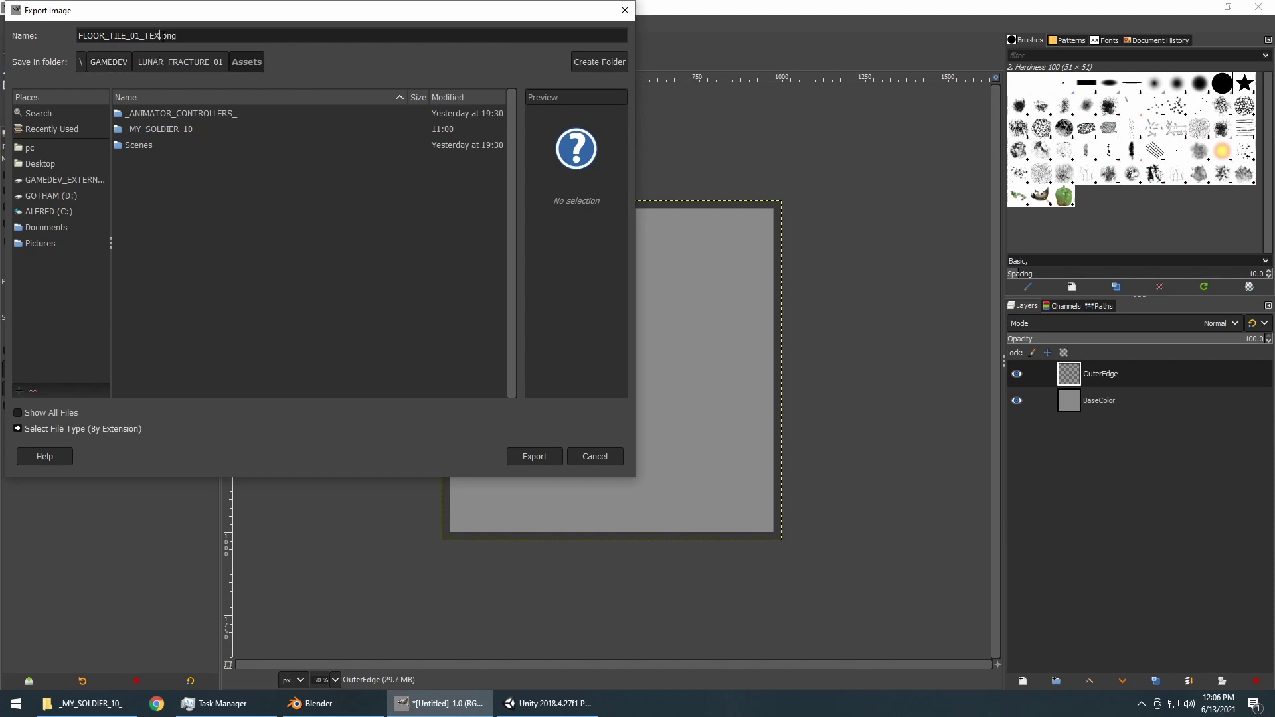
{"action": "left_click_drag", "start_coordinate": [162, 35], "coordinate": [182, 36]}
{"action": "left_click", "coordinate": [531, 459]}
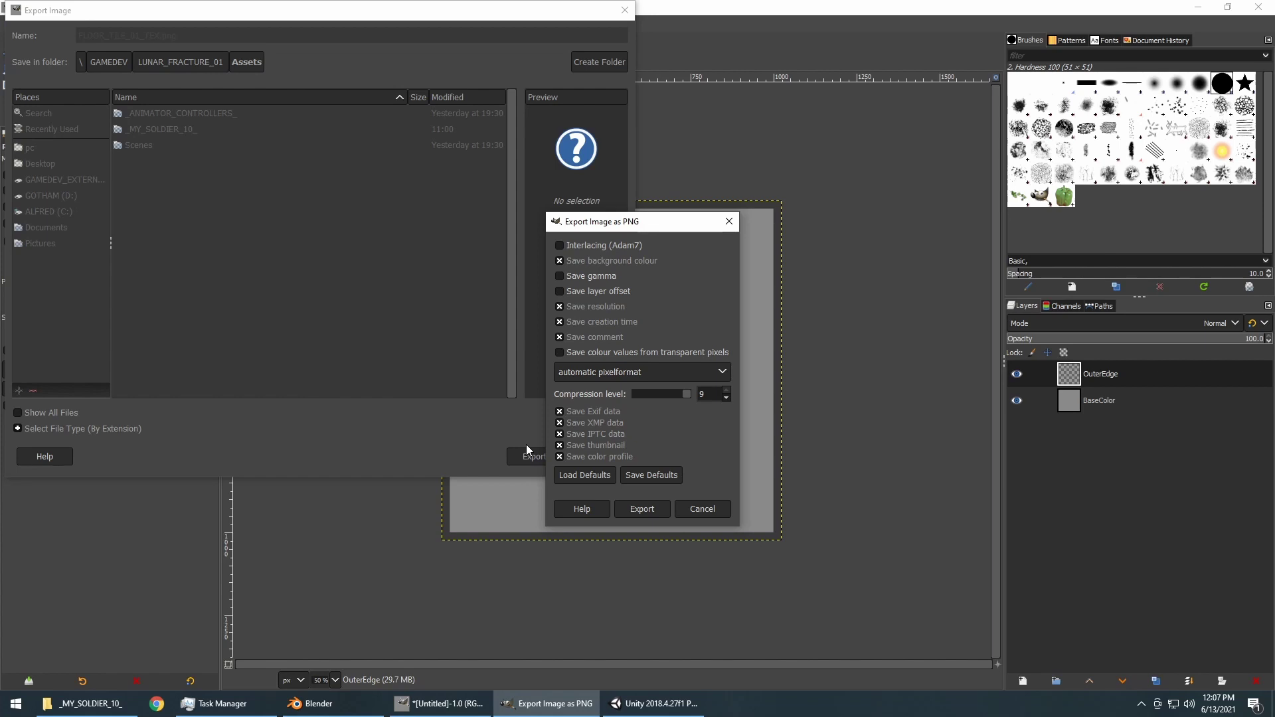
{"action": "left_click", "coordinate": [666, 509]}
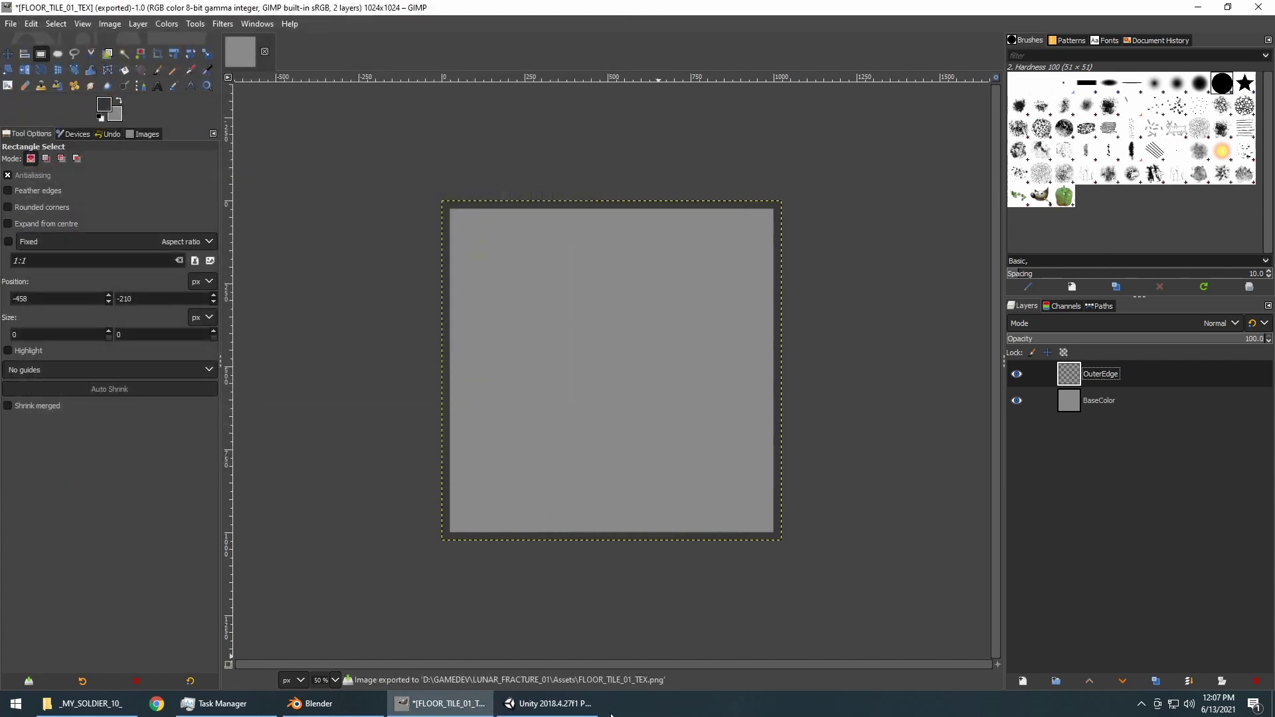
Switch to Unity and assign the FLOOR_TILE_01_TEX texture to the Albedo map of FLOOR_TILE_01's material.
{"action": "left_click", "coordinate": [541, 710]}
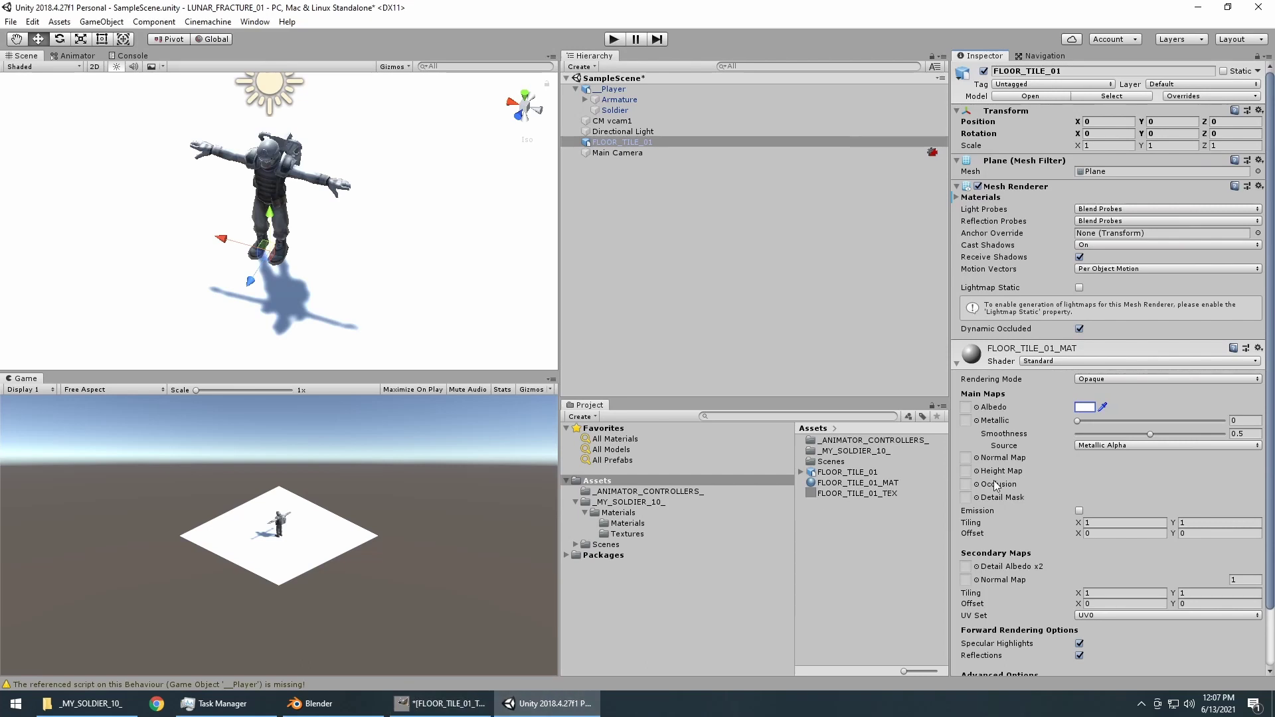
{"action": "double_click", "coordinate": [627, 142]}
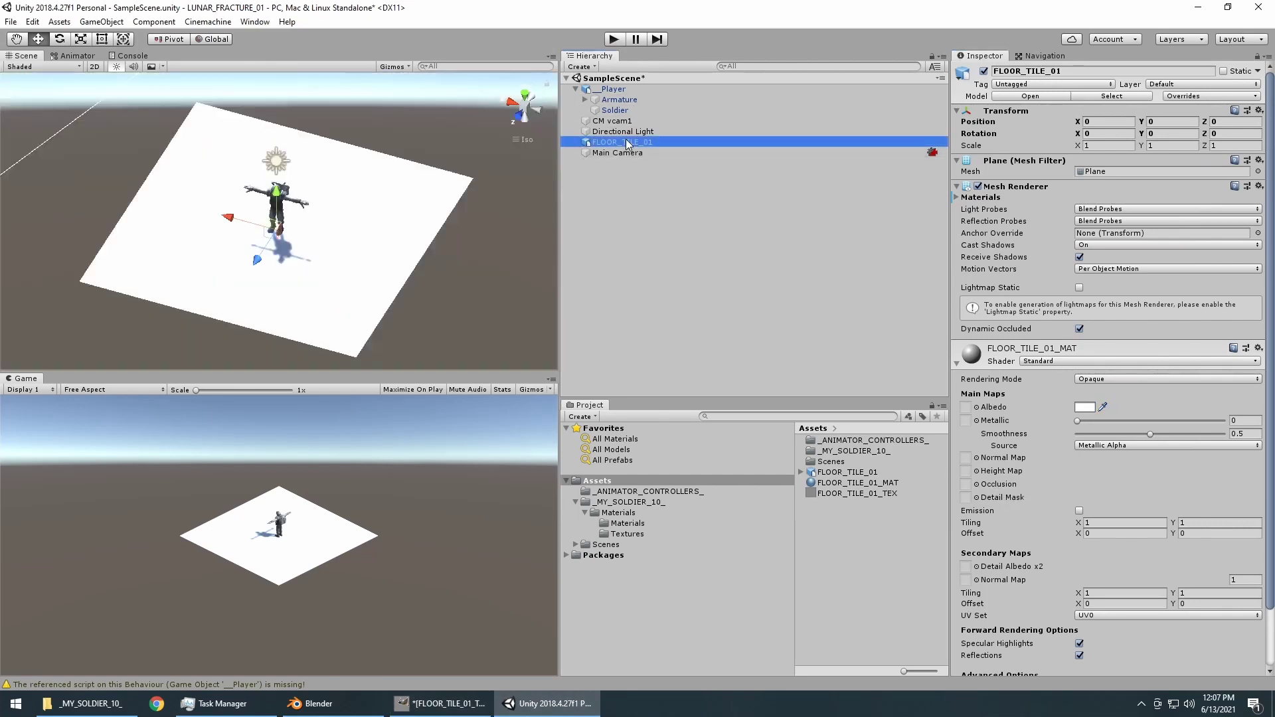
{"action": "scroll", "coordinate": [478, 233], "scroll_direction": "up", "scroll_amount": 3}
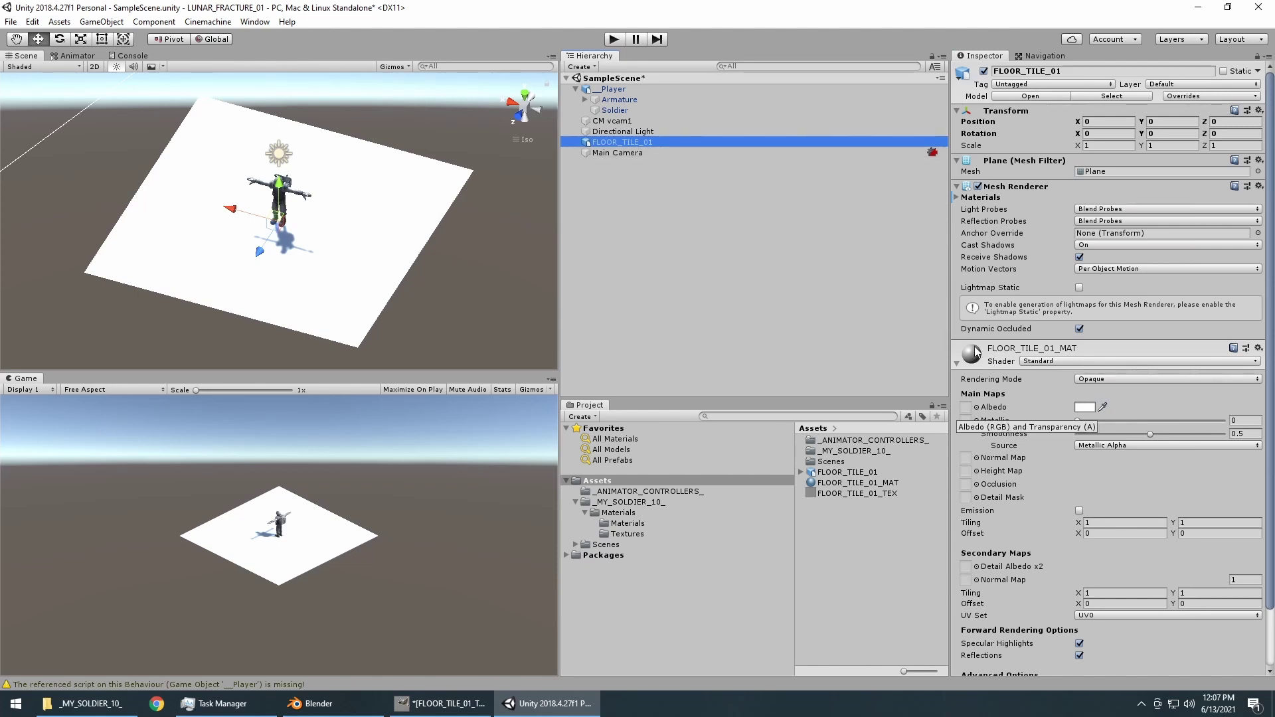
{"action": "left_click", "coordinate": [1082, 408]}
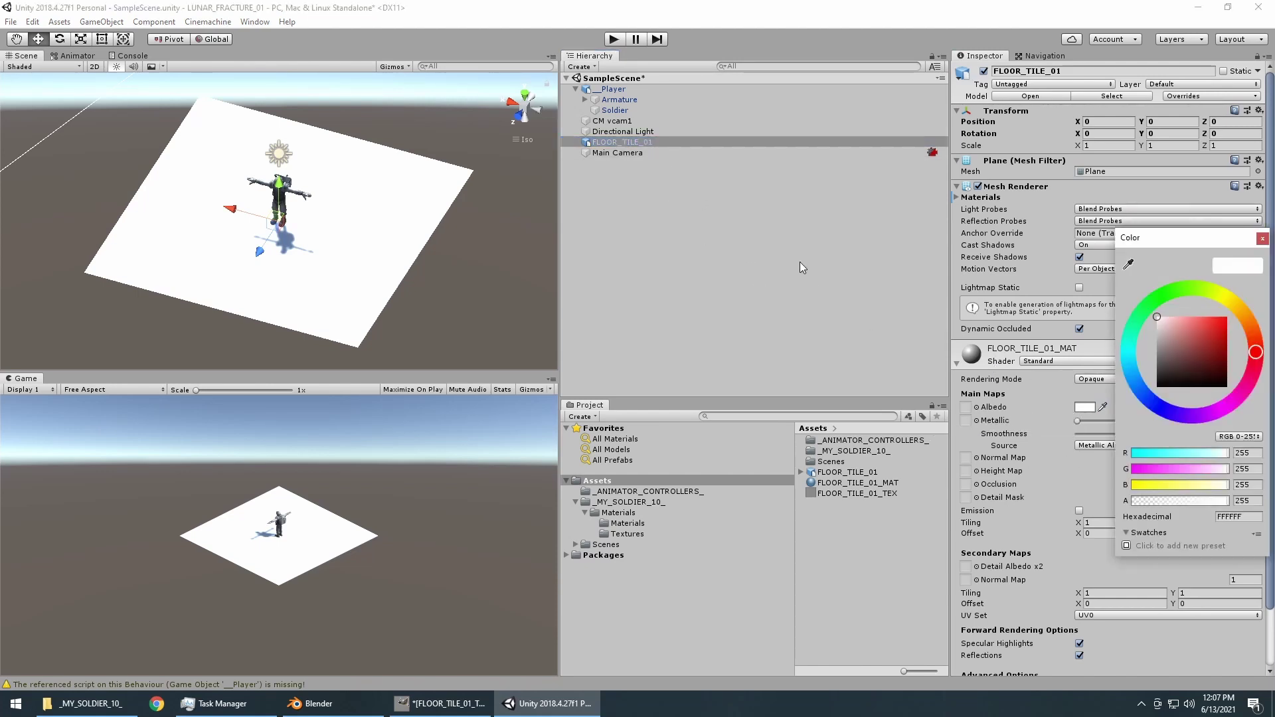
{"action": "left_click_drag", "start_coordinate": [1170, 335], "coordinate": [1077, 297]}
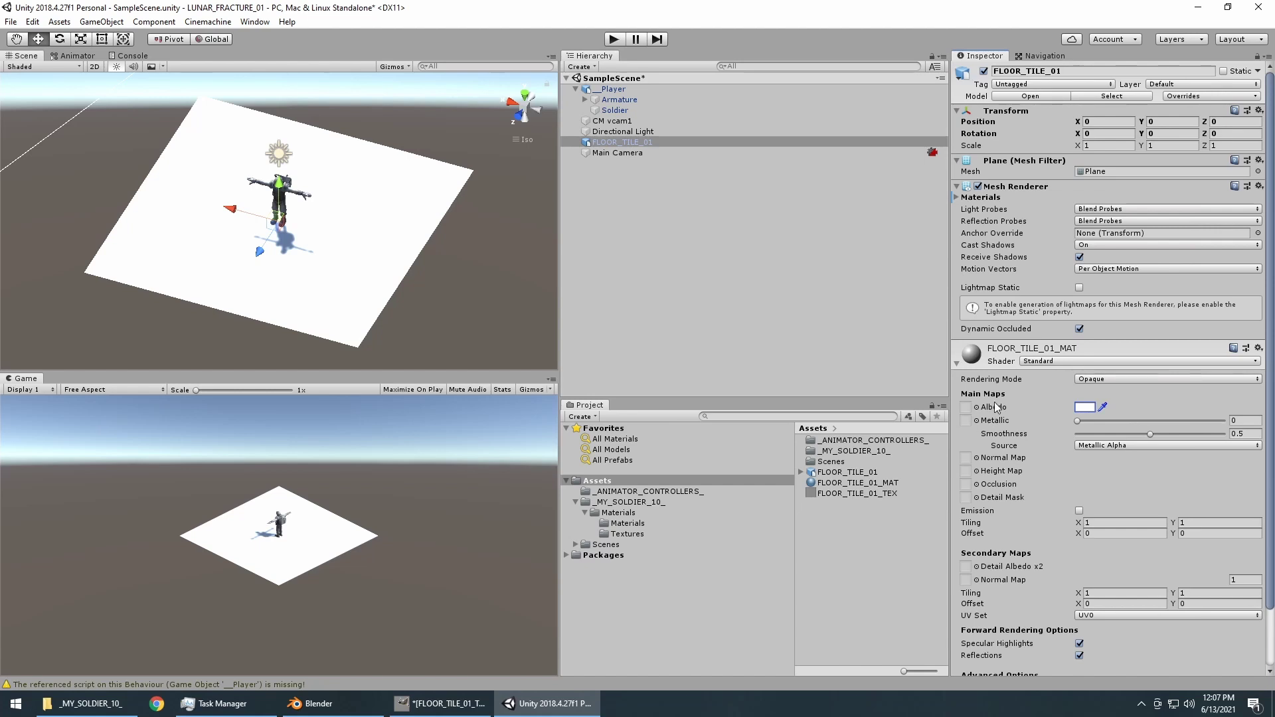
{"action": "left_click_drag", "start_coordinate": [856, 498], "coordinate": [965, 408]}
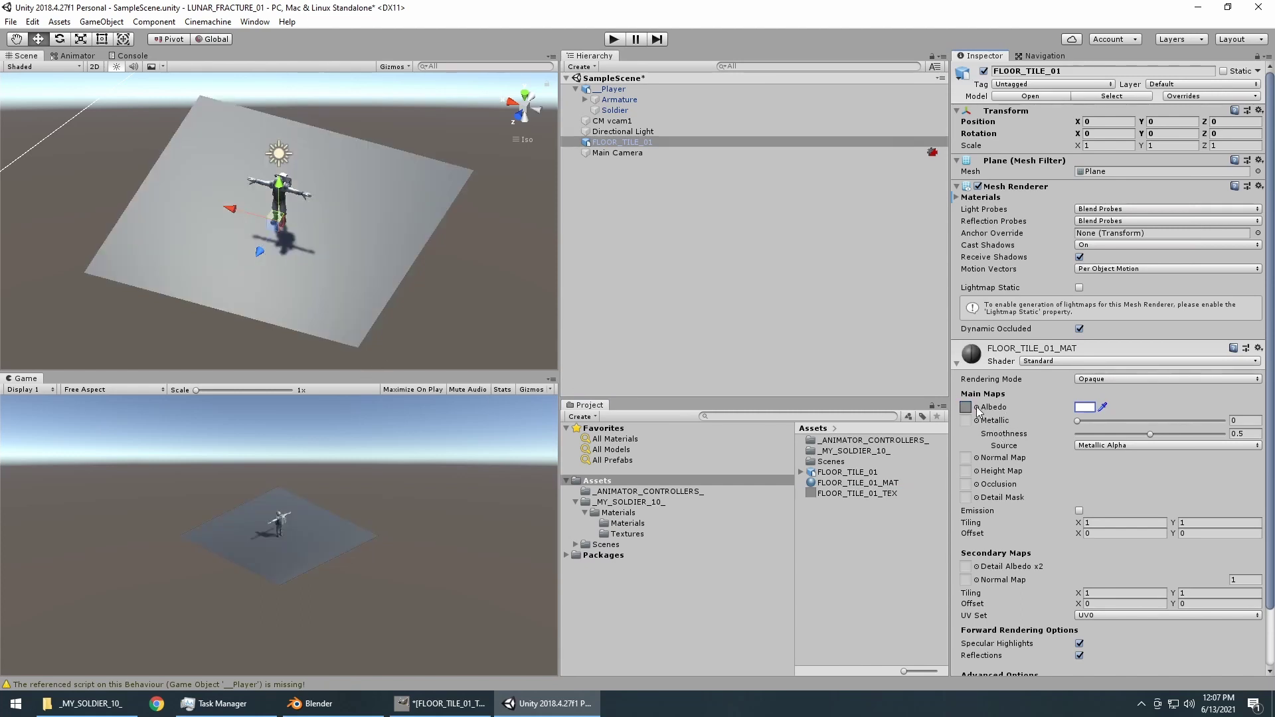
{"action": "left_click", "coordinate": [977, 407]}
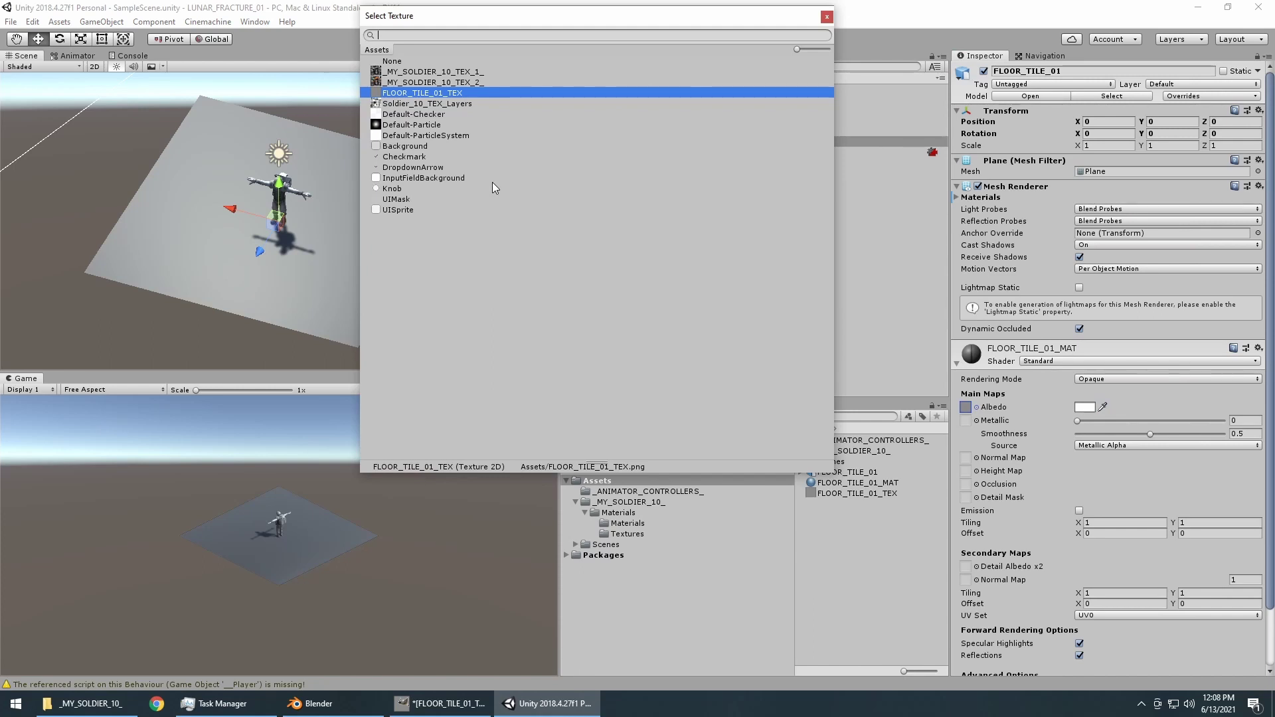
{"action": "left_click", "coordinate": [826, 16]}
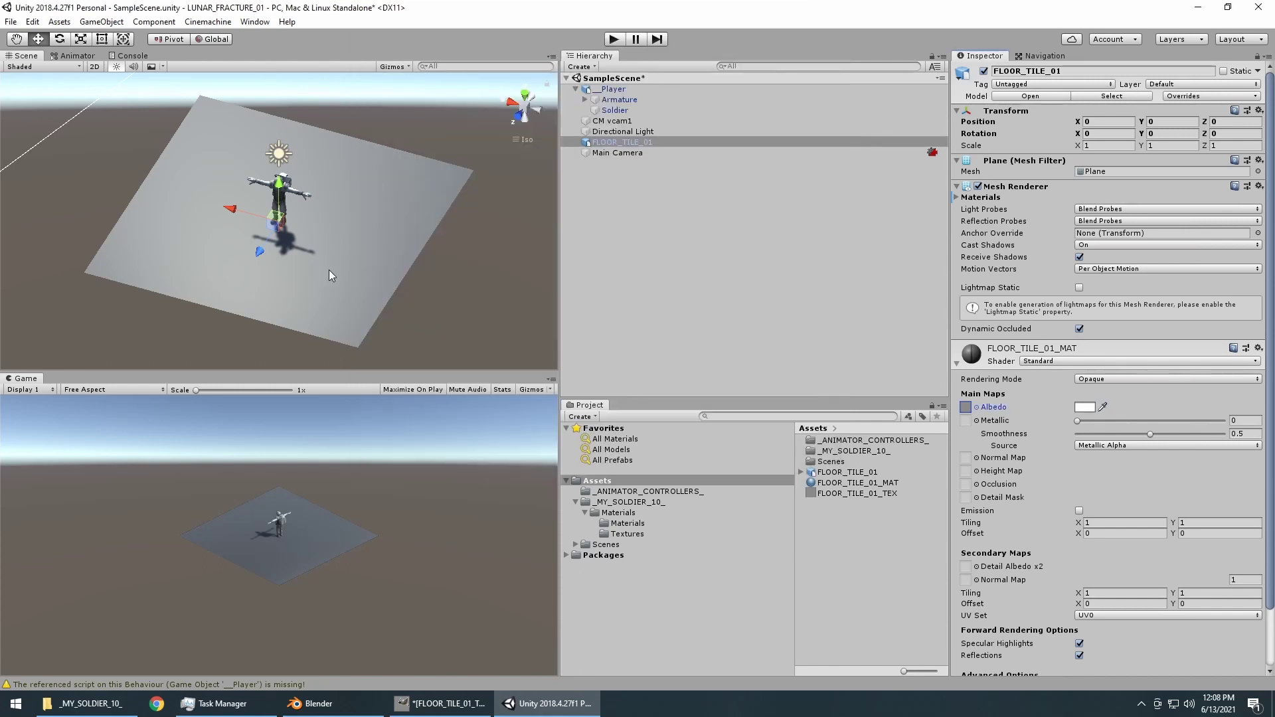
Switch to Blender, put the selected floor plane in Edit Mode and change the screen layout to UV Editing.
{"action": "left_click_drag", "start_coordinate": [333, 270], "coordinate": [325, 313]}
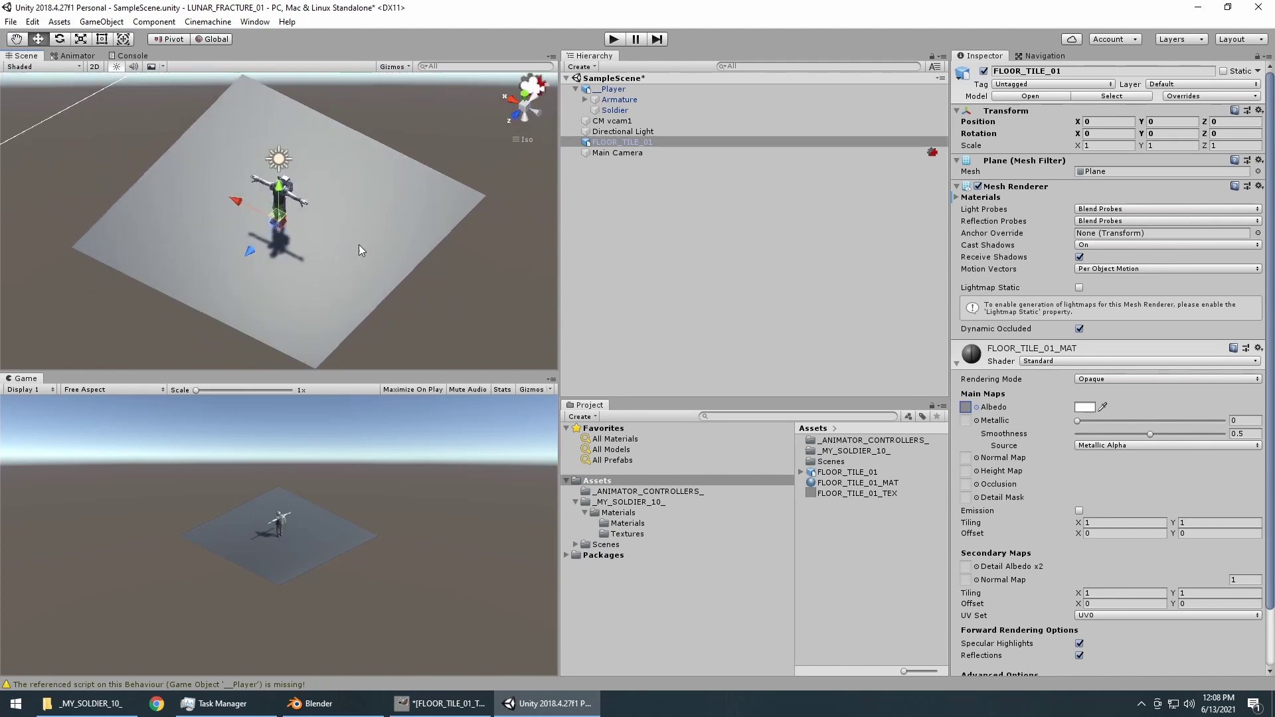
{"action": "left_click_drag", "start_coordinate": [358, 251], "coordinate": [307, 294]}
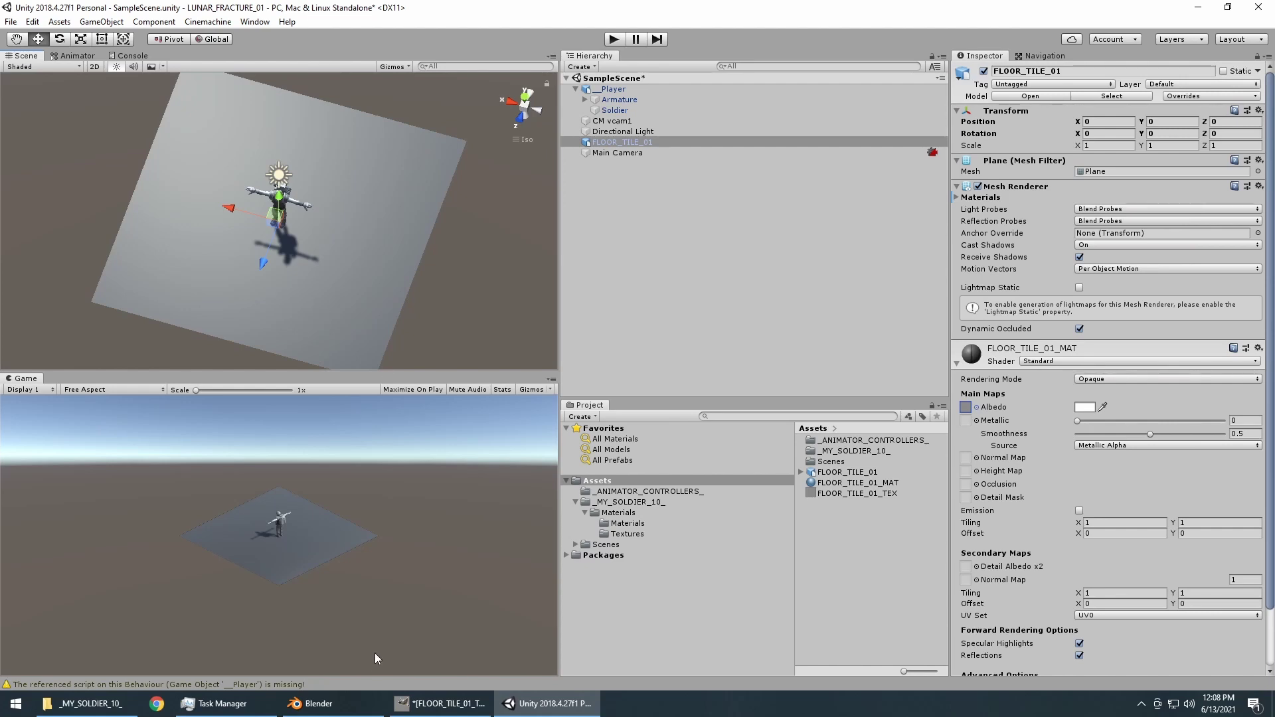
{"action": "left_click", "coordinate": [307, 703]}
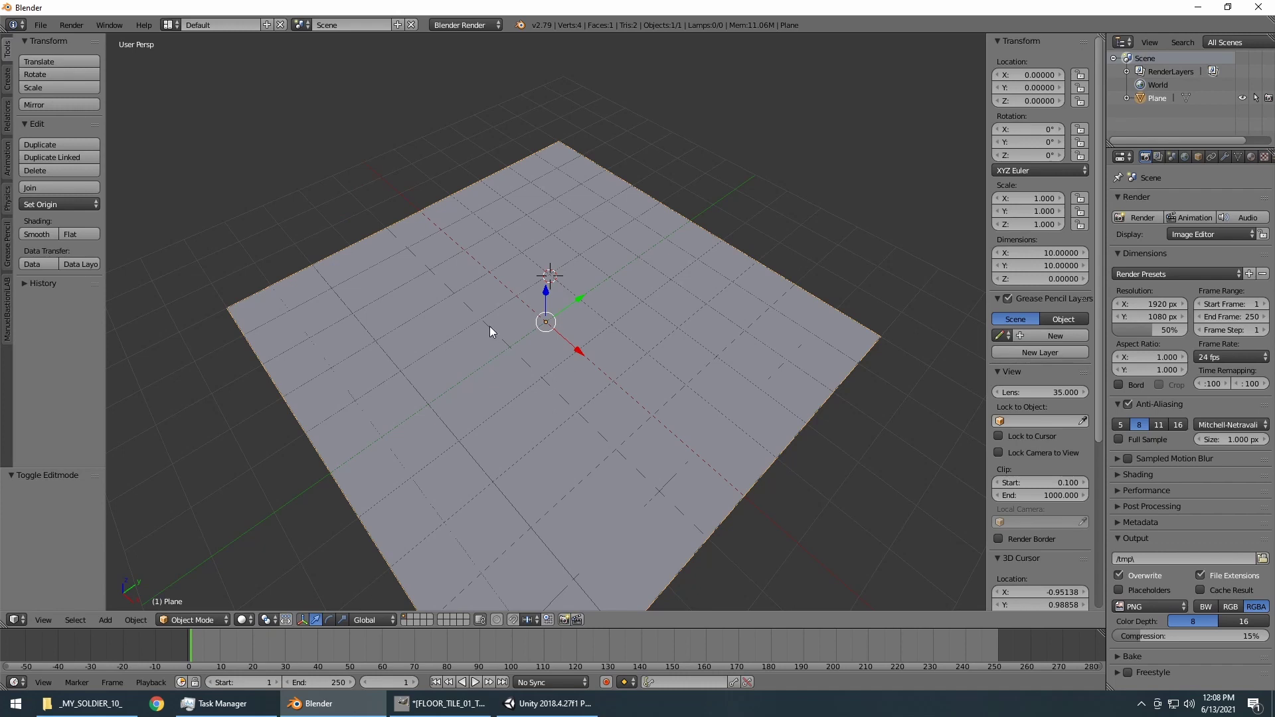
{"action": "key", "text": "a"}
{"action": "key", "text": "a"}
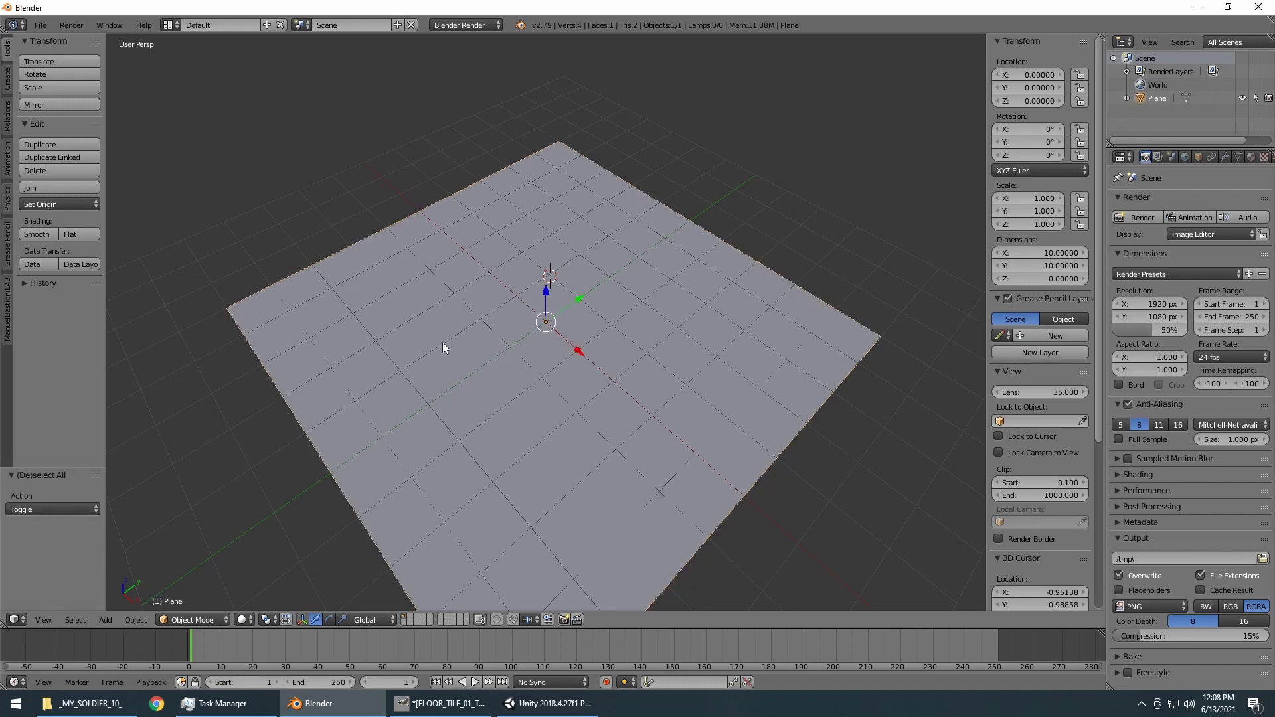
{"action": "key", "text": "Tab"}
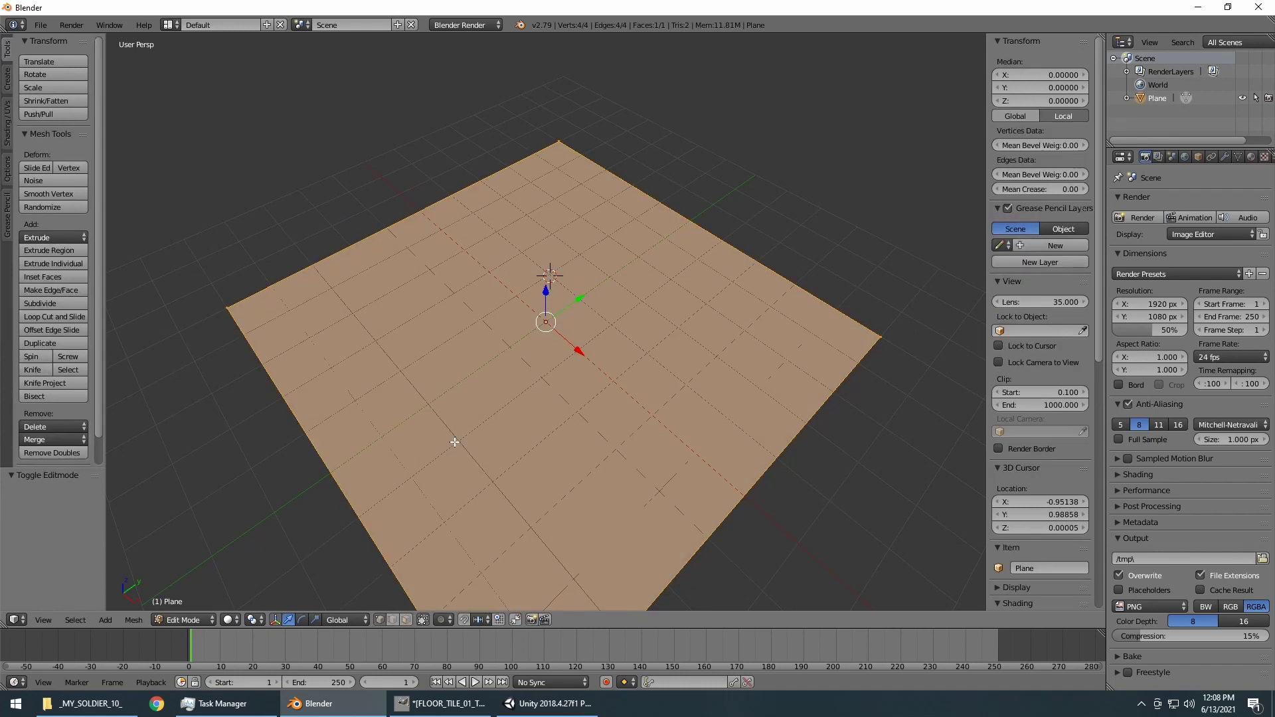
{"action": "left_click", "coordinate": [171, 26]}
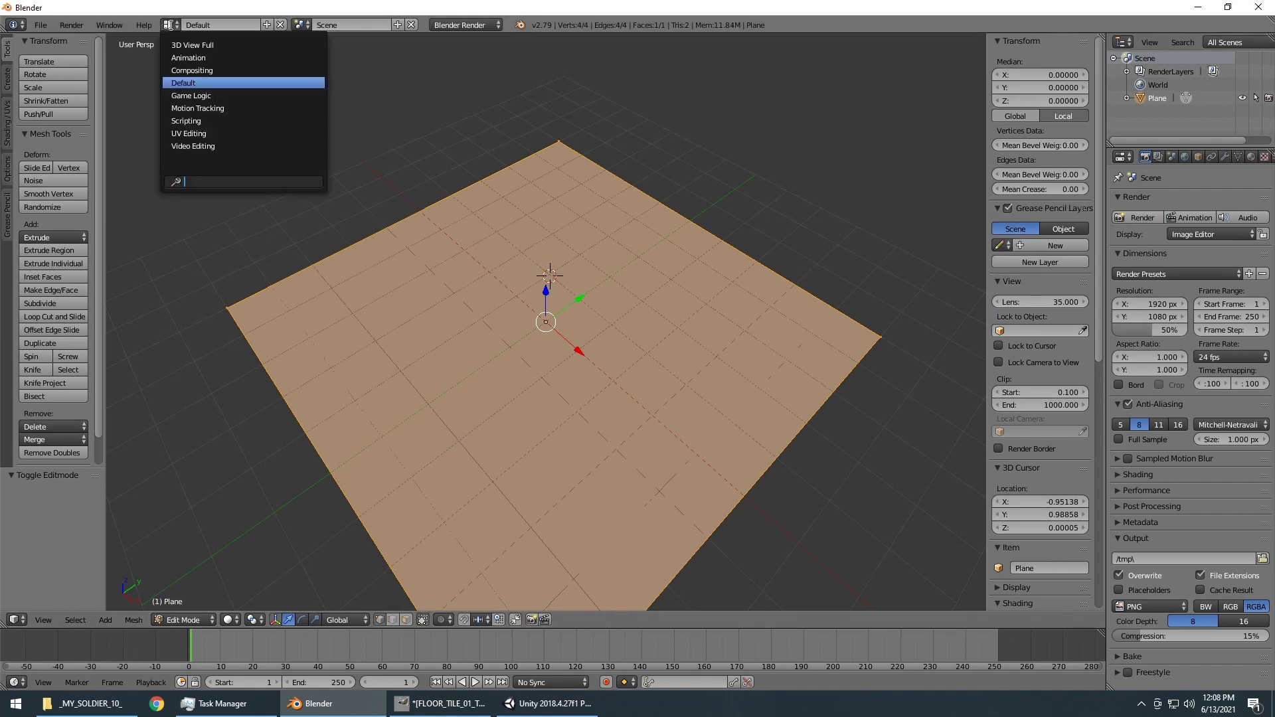
{"action": "left_click", "coordinate": [193, 133]}
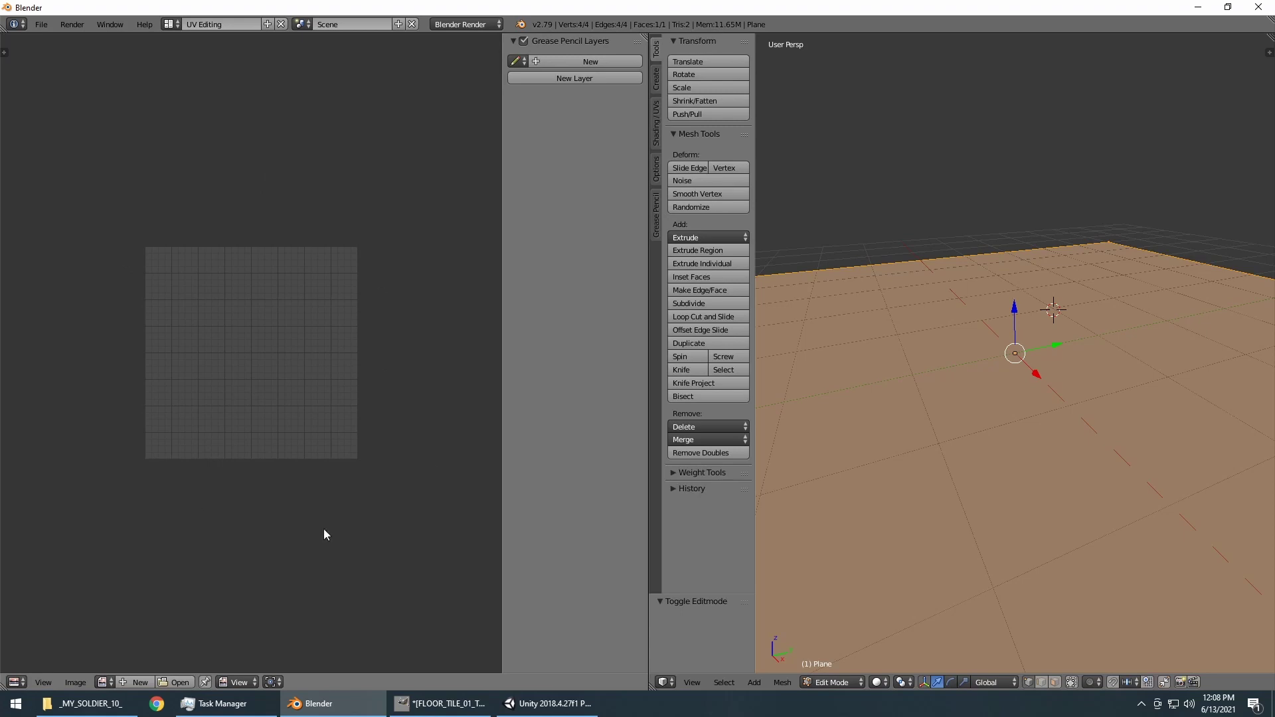
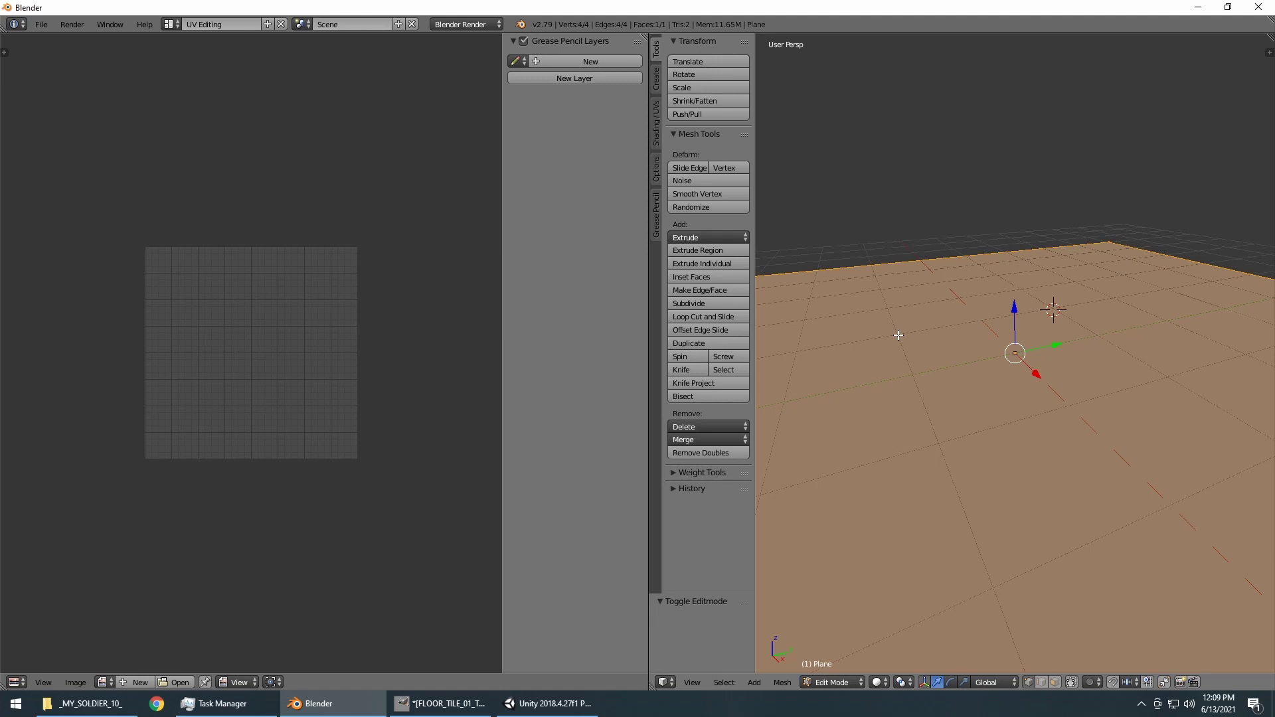
Unwrap the floor plane's selected face with the standard Unwrap method to create its UV map.
{"action": "scroll", "coordinate": [899, 336], "scroll_direction": "down", "scroll_amount": 2}
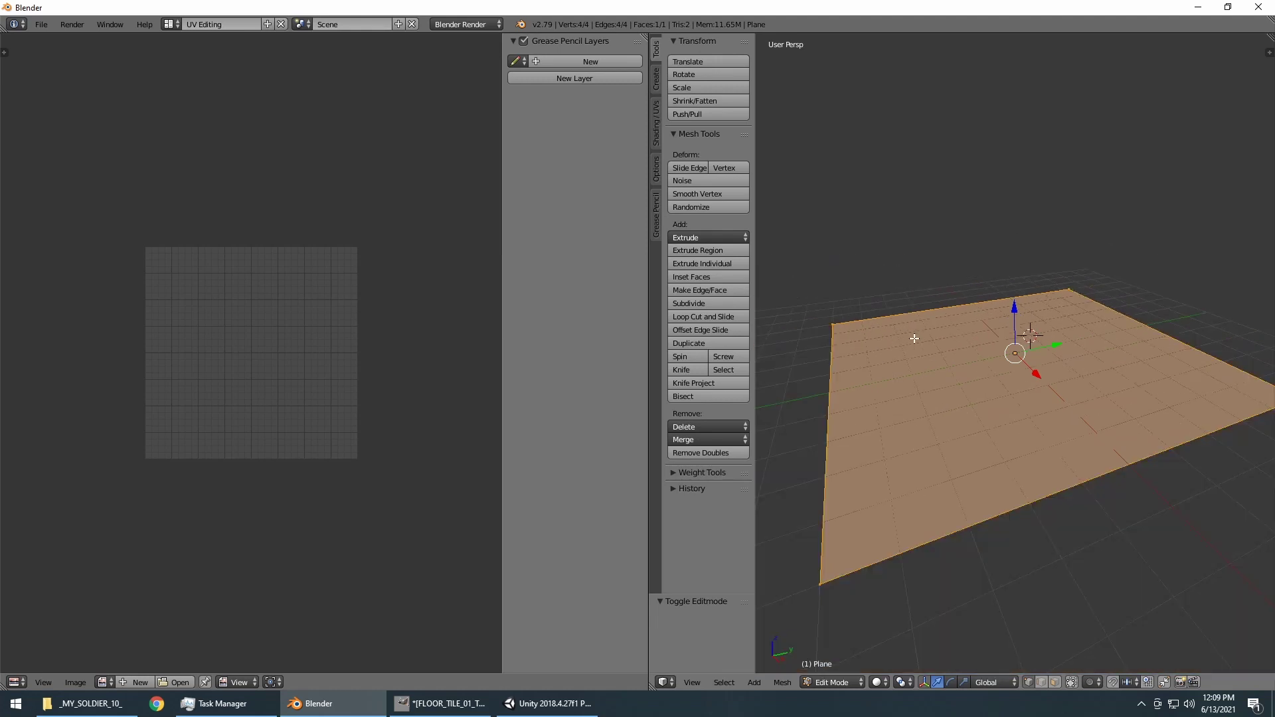
{"action": "scroll", "coordinate": [920, 342], "scroll_direction": "up", "scroll_amount": 1}
{"action": "scroll", "coordinate": [921, 342], "scroll_direction": "down", "scroll_amount": 1}
{"action": "key", "text": "u"}
{"action": "key", "text": "u"}
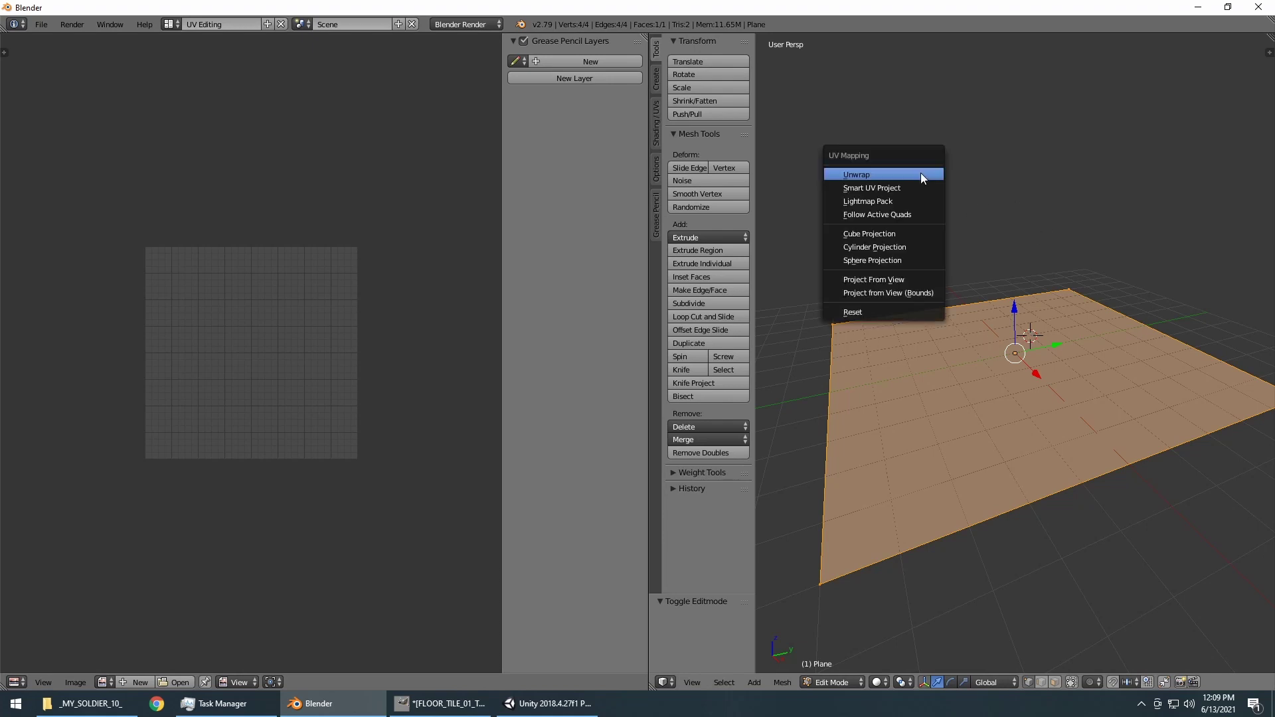
{"action": "left_click", "coordinate": [920, 175]}
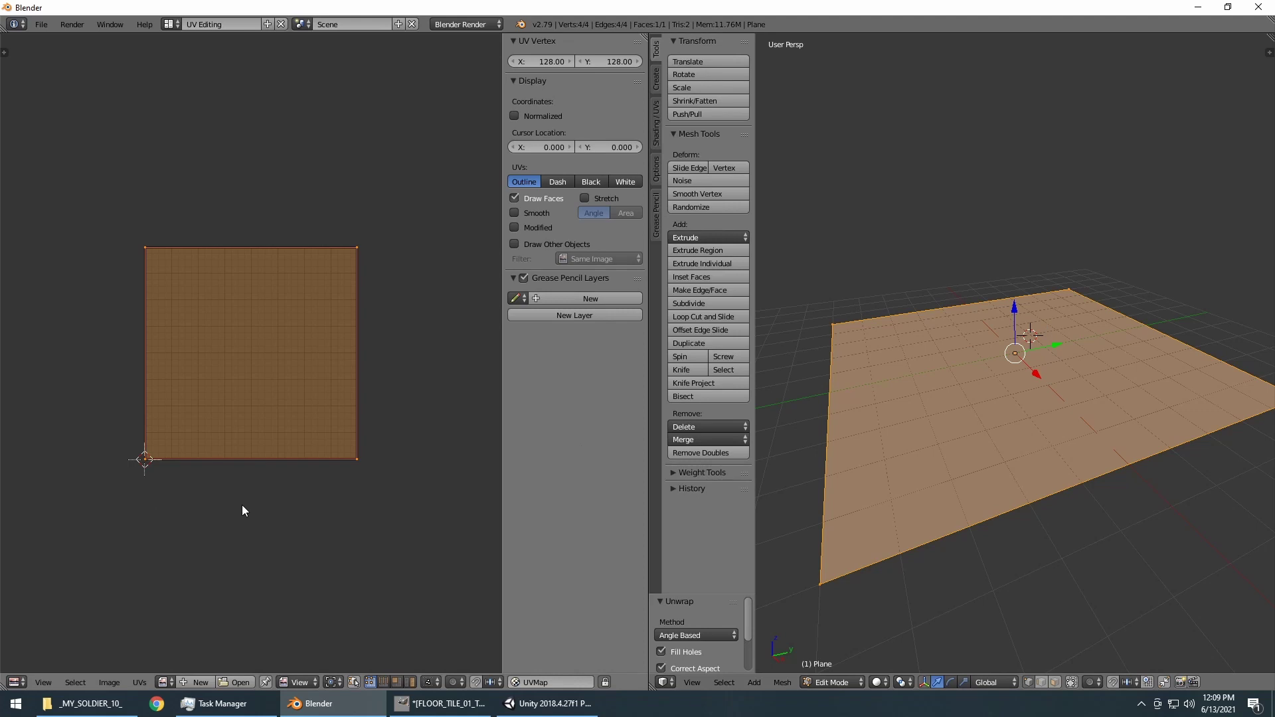
Export the unwrapped plane as FBX over FLOOR_TILE_01.fbx in the LUNAR_FRACTURE_01 Assets folder.
{"action": "left_click", "coordinate": [41, 24]}
{"action": "mouse_move", "coordinate": [91, 291]}
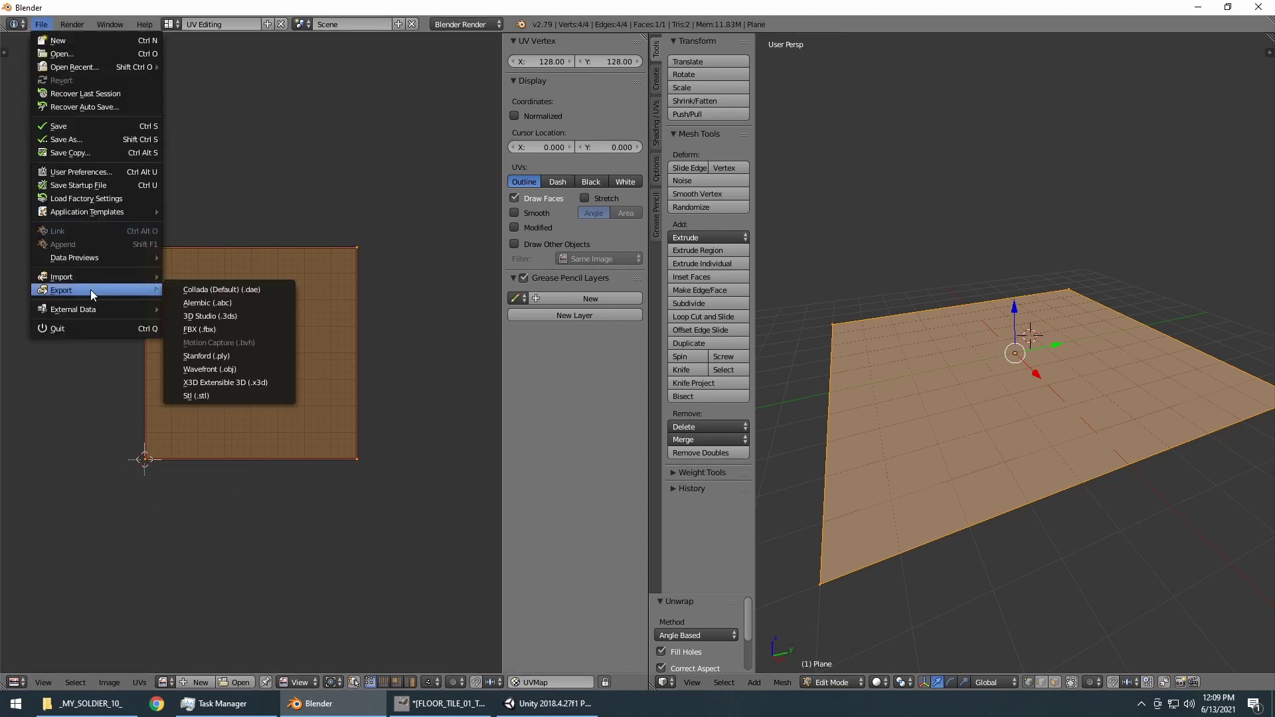
{"action": "left_click", "coordinate": [190, 329]}
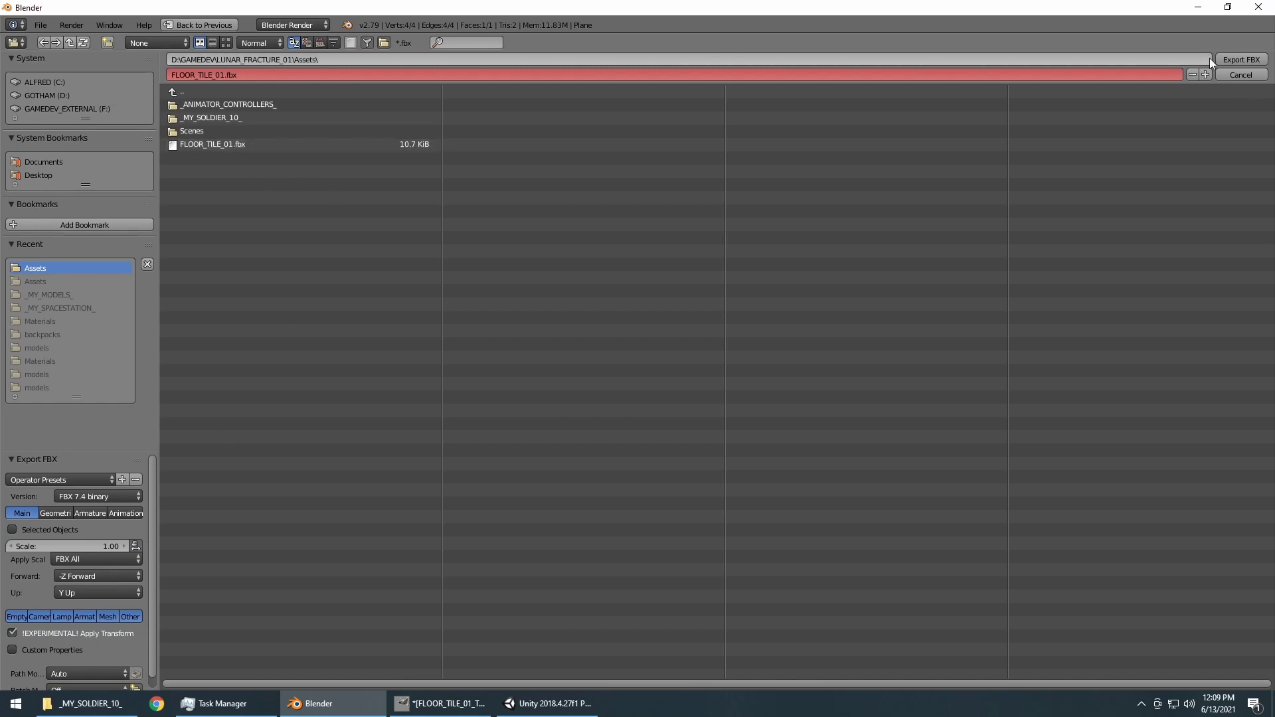
{"action": "left_click", "coordinate": [1243, 61]}
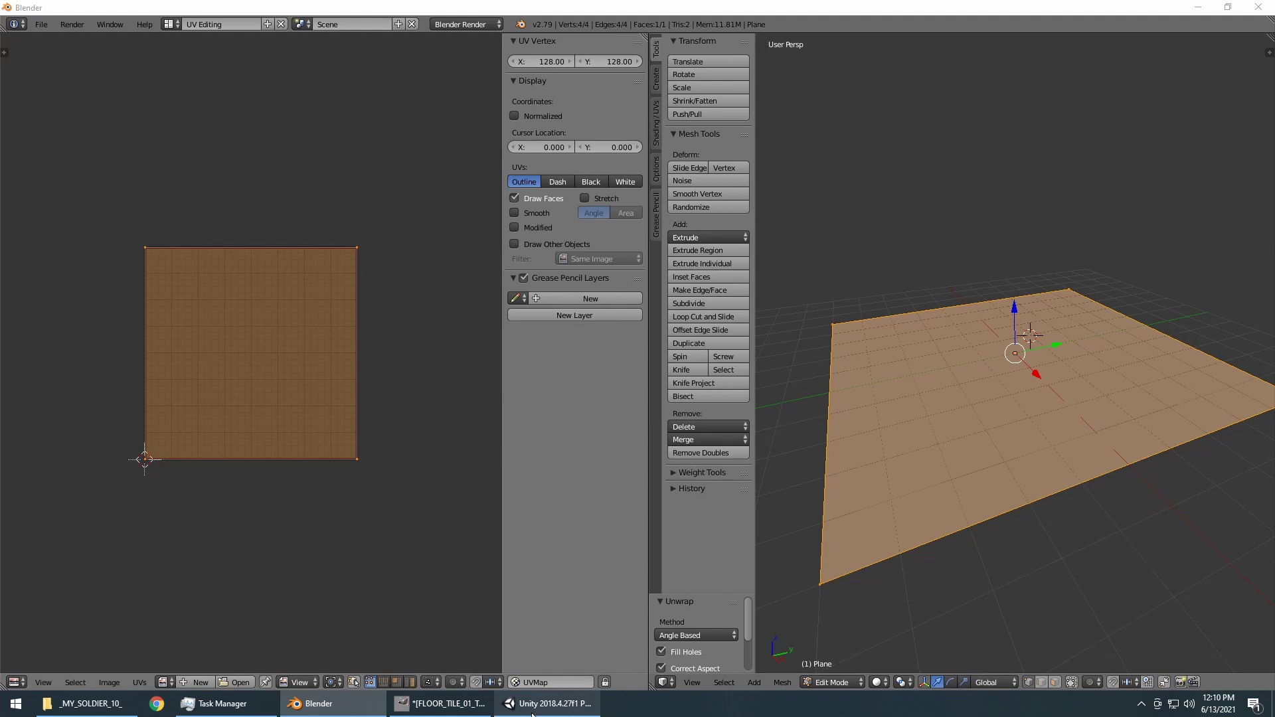
Switch to Unity and set the Smoothness of FLOOR_TILE_01_MAT to 0.75.
{"action": "key", "text": "alt+Tab"}
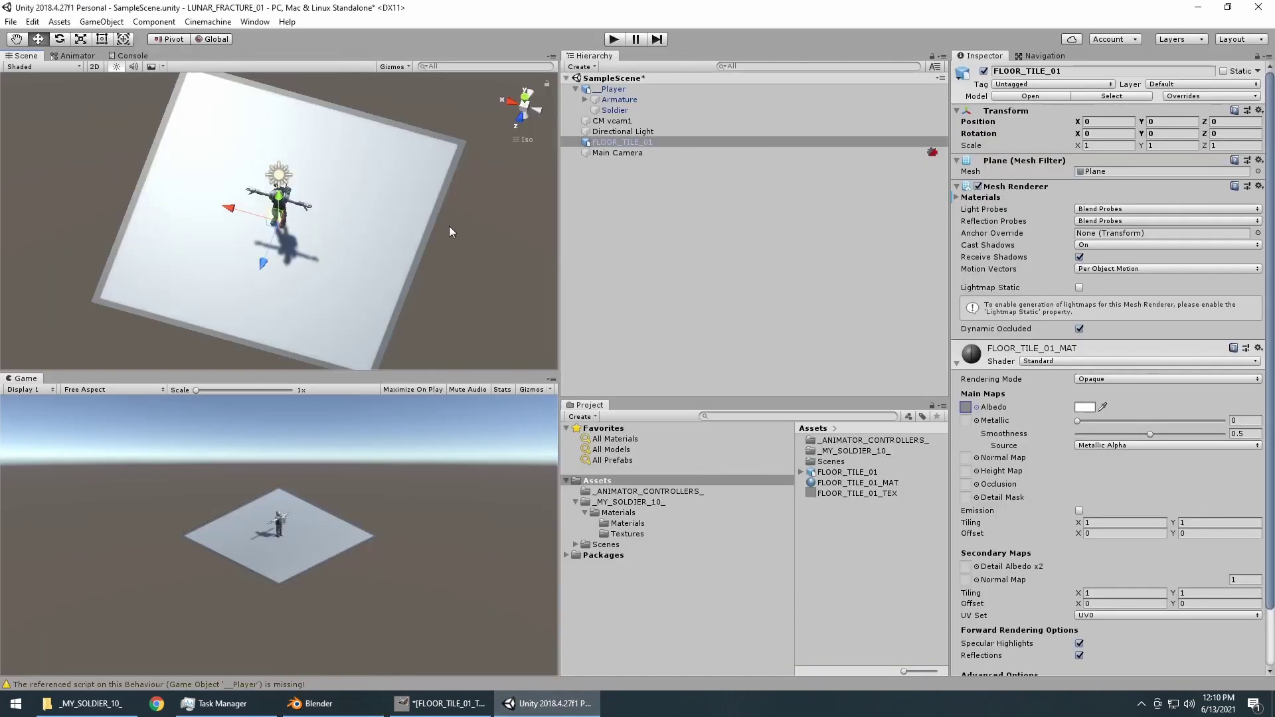
{"action": "left_click_drag", "start_coordinate": [449, 231], "coordinate": [598, 200]}
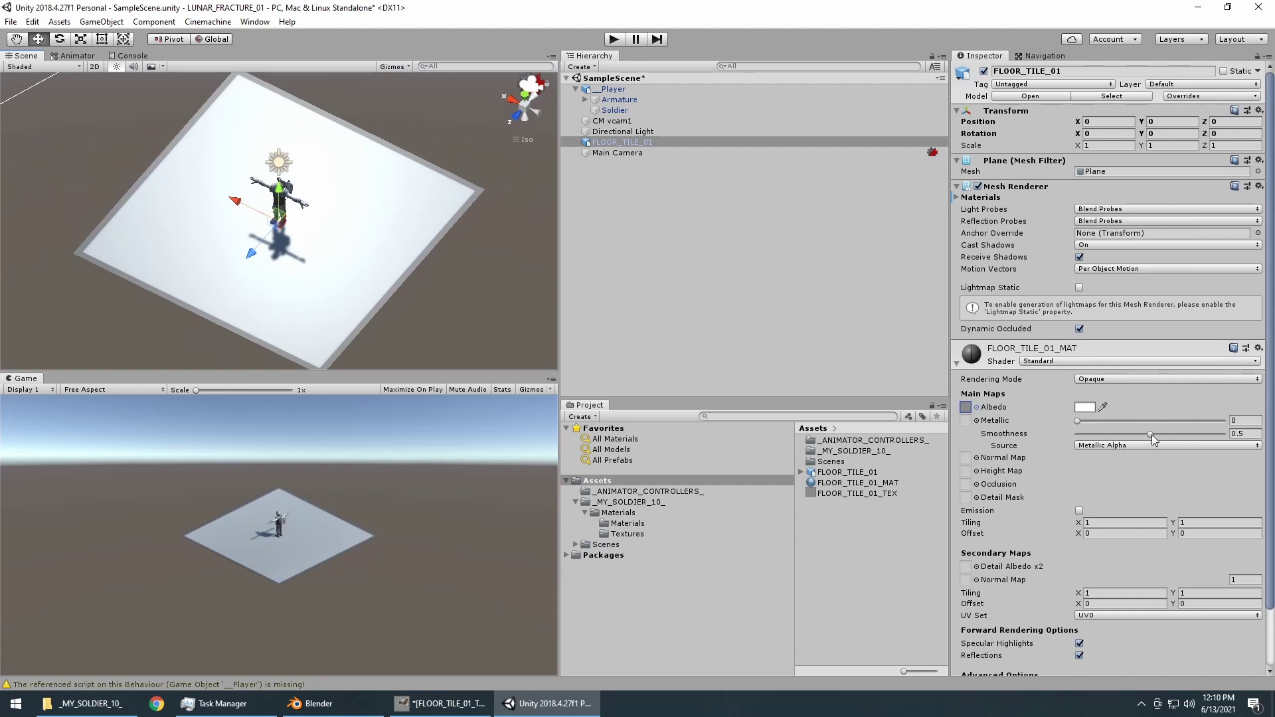
{"action": "mouse_move", "coordinate": [1152, 434]}
{"action": "left_mouse_down"}
{"action": "mouse_move", "coordinate": [1222, 440]}
{"action": "mouse_move", "coordinate": [1070, 429]}
{"action": "mouse_move", "coordinate": [1154, 433]}
{"action": "left_mouse_up"}
{"action": "key", "text": "BackSpace"}
{"action": "key", "text": "BackSpace"}
{"action": "key", "text": "BackSpace"}
{"action": "key", "text": "BackSpace"}
{"action": "key", "text": "BackSpace"}
{"action": "type", "text": "0.75"}
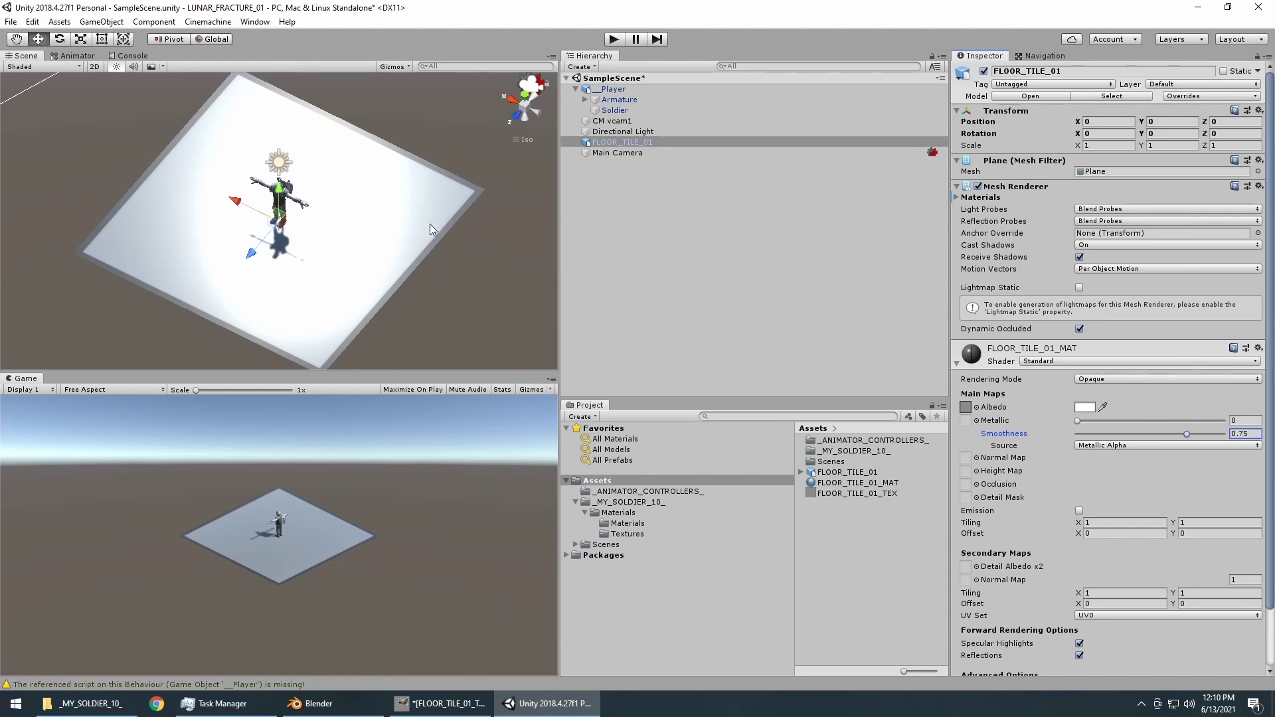
Try the floor material at Smoothness 1, inspect the reflection on the tile, and restore it to 0.75.
{"action": "left_click_drag", "start_coordinate": [429, 225], "coordinate": [387, 270]}
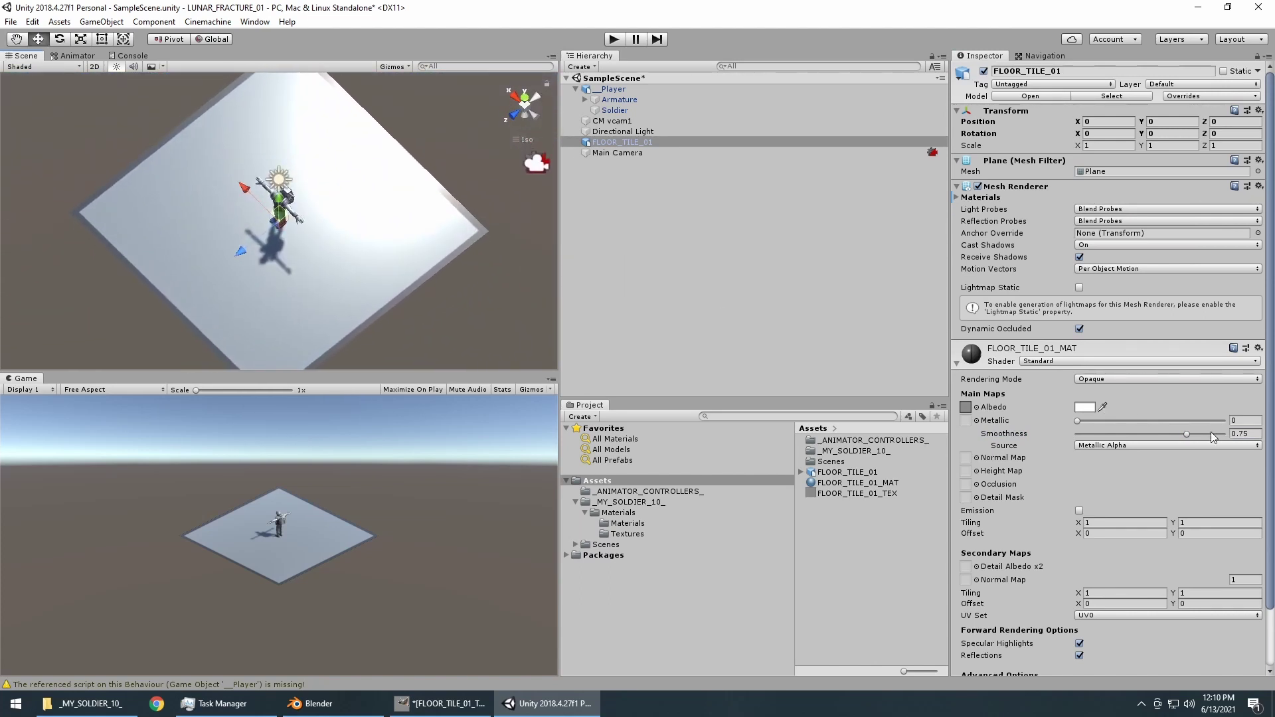
{"action": "left_click_drag", "start_coordinate": [1186, 433], "coordinate": [1225, 434]}
{"action": "left_click_drag", "start_coordinate": [431, 232], "coordinate": [467, 228]}
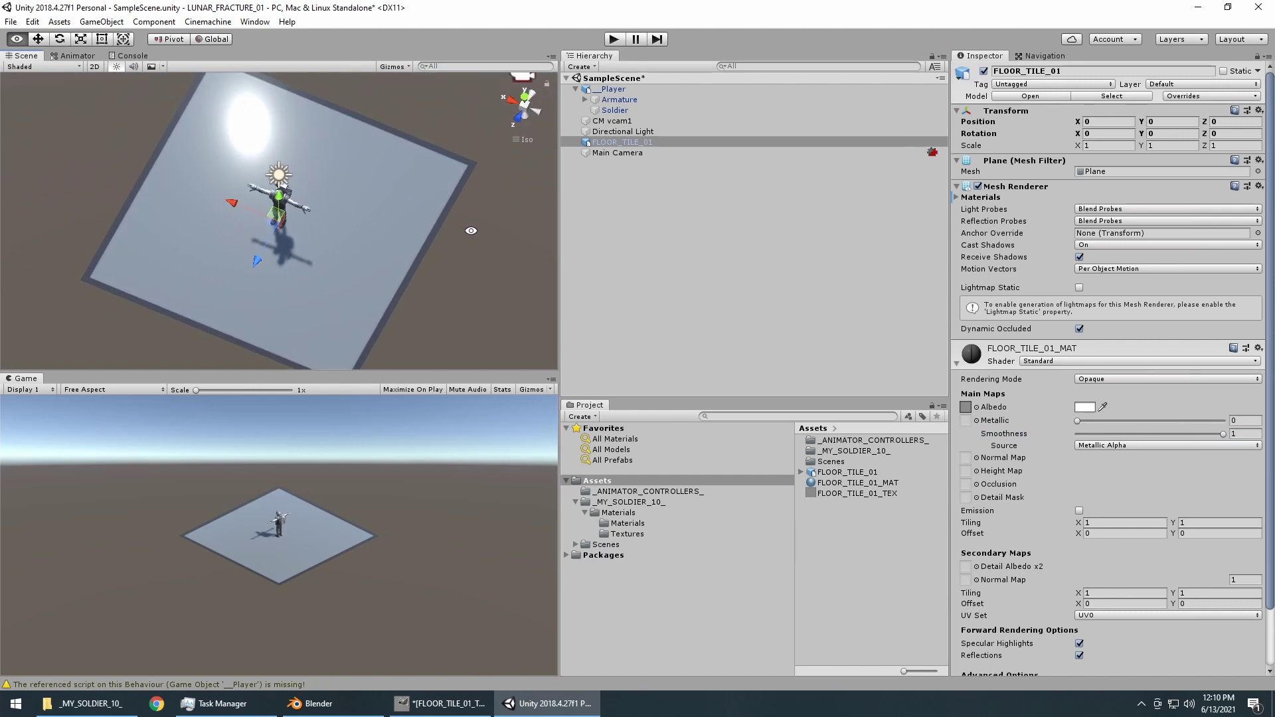
{"action": "left_click", "coordinate": [1246, 434]}
{"action": "type", "text": "0."}
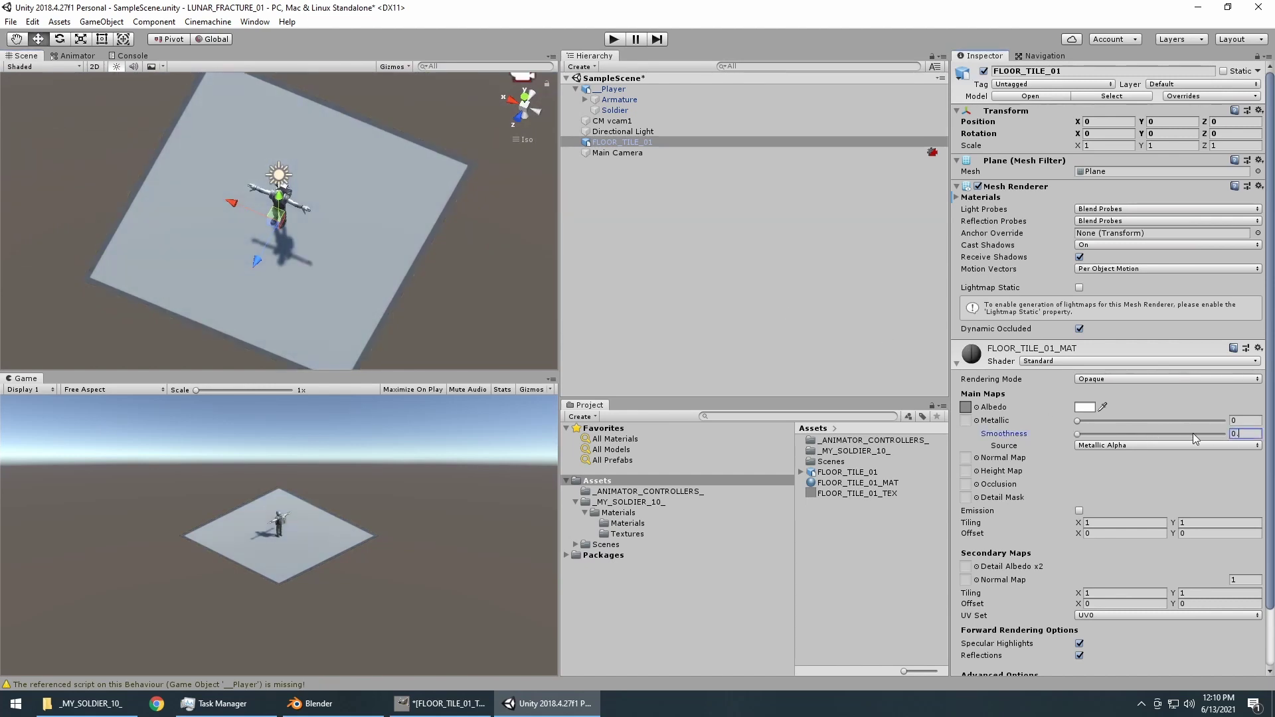
{"action": "type", "text": "75"}
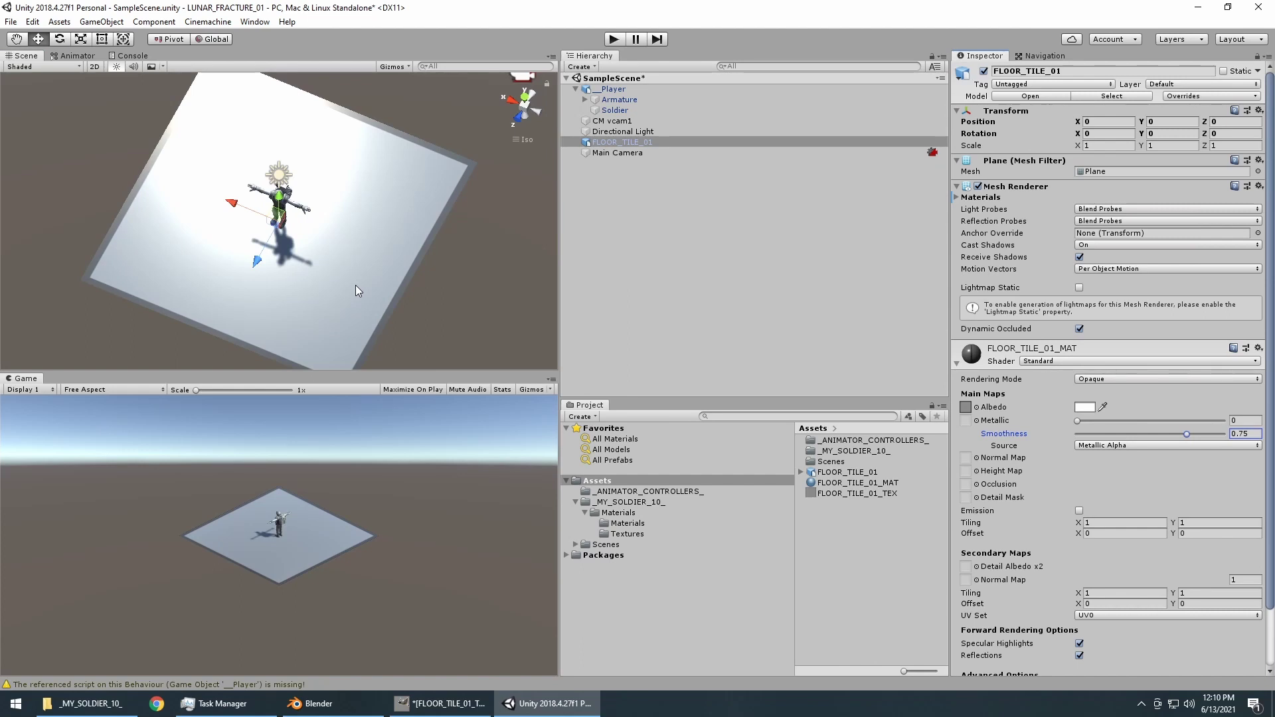
Select the Directional Light and examine from another angle how it lights the floor tile.
{"action": "left_click", "coordinate": [629, 133]}
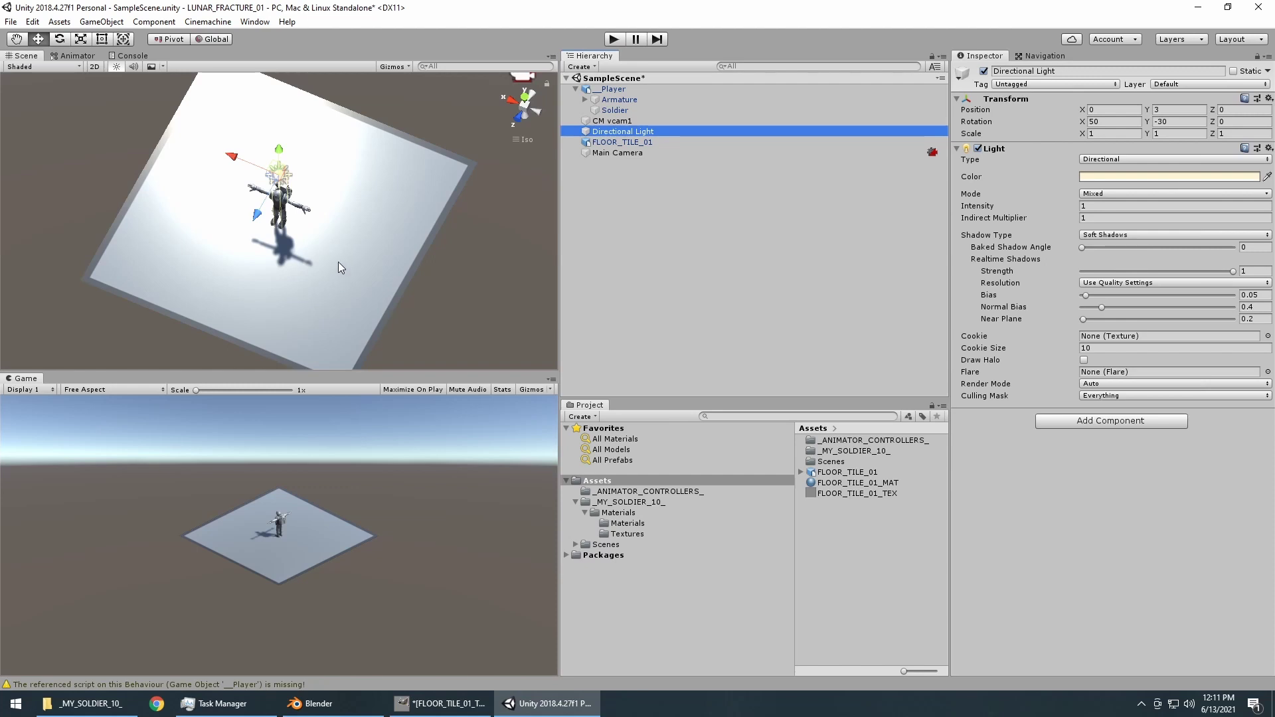
{"action": "left_click_drag", "start_coordinate": [336, 265], "coordinate": [193, 296]}
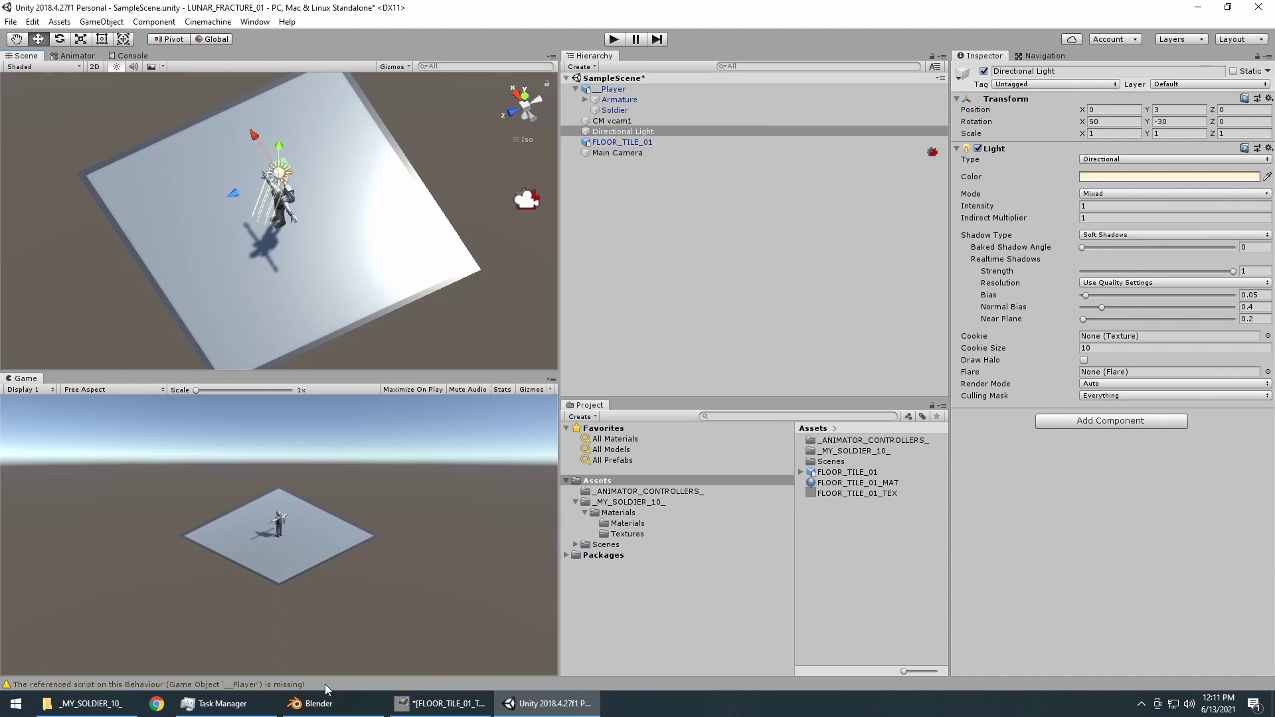
Switch to GIMP and add a transparent 1024 by 1024 px layer named Layer2 above OuterEdge.
{"action": "mouse_move", "coordinate": [340, 713]}
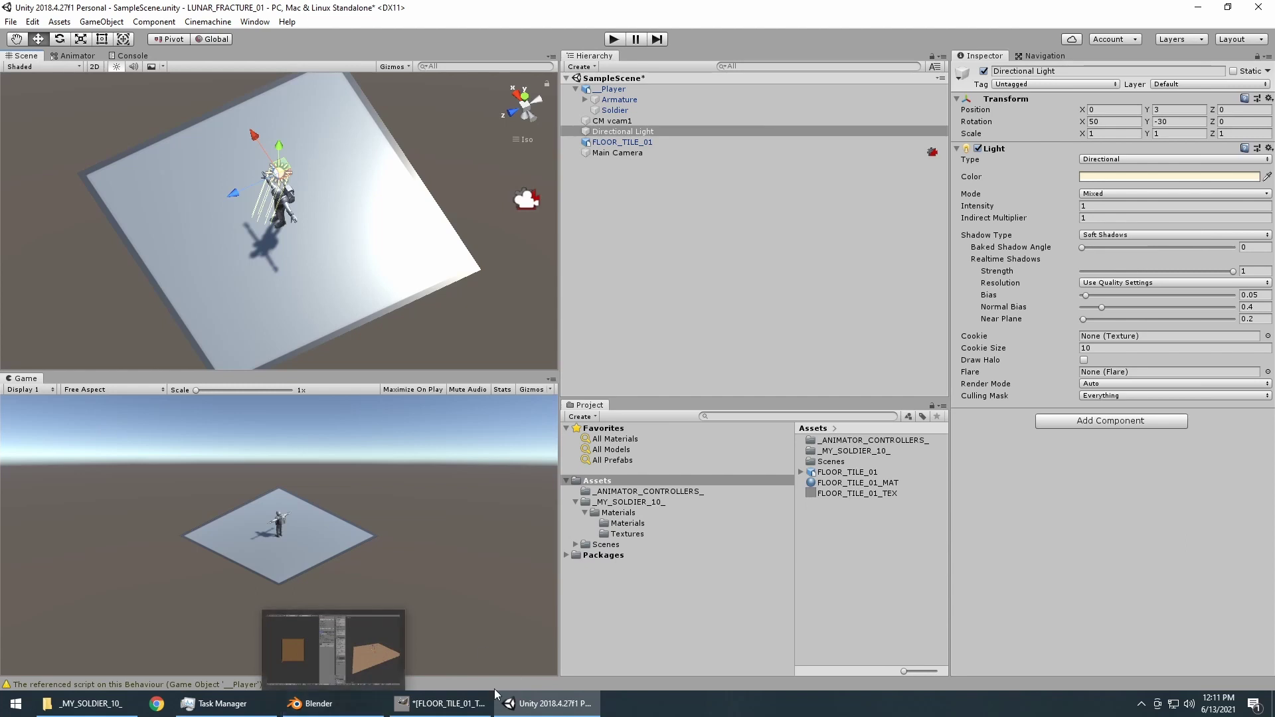
{"action": "mouse_move", "coordinate": [469, 713]}
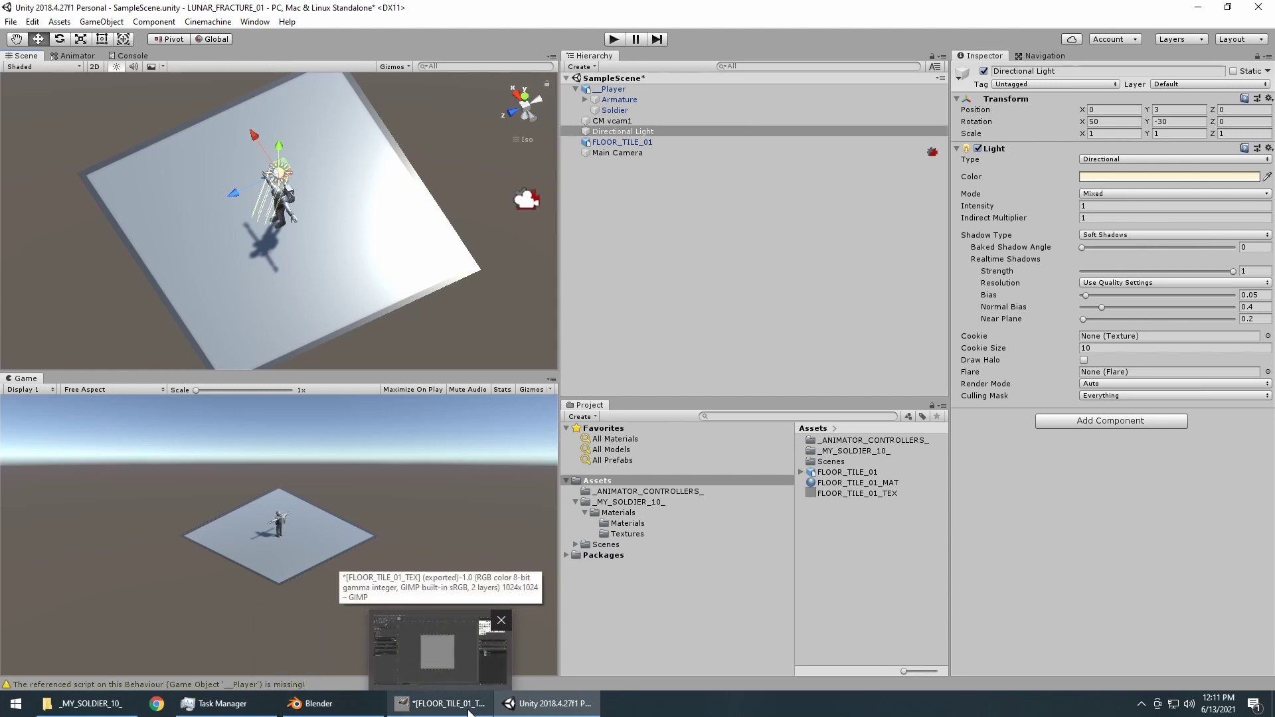
{"action": "left_click", "coordinate": [469, 708]}
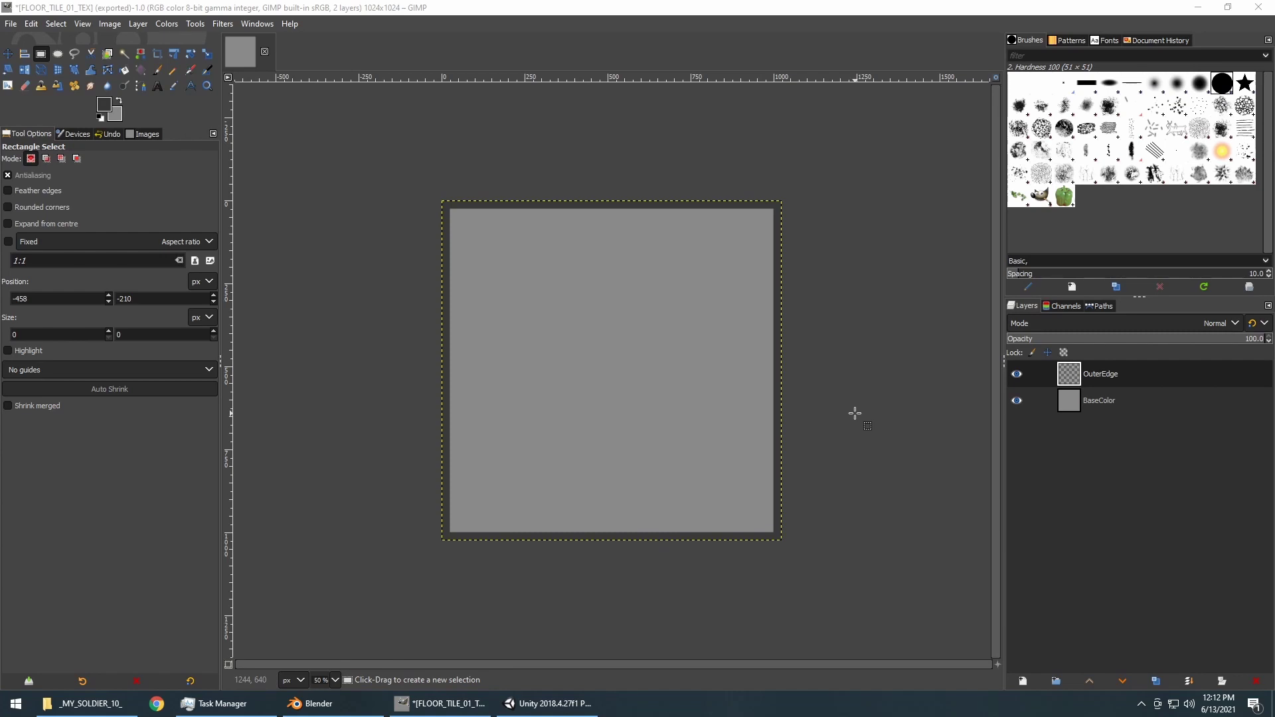
{"action": "left_click", "coordinate": [138, 23]}
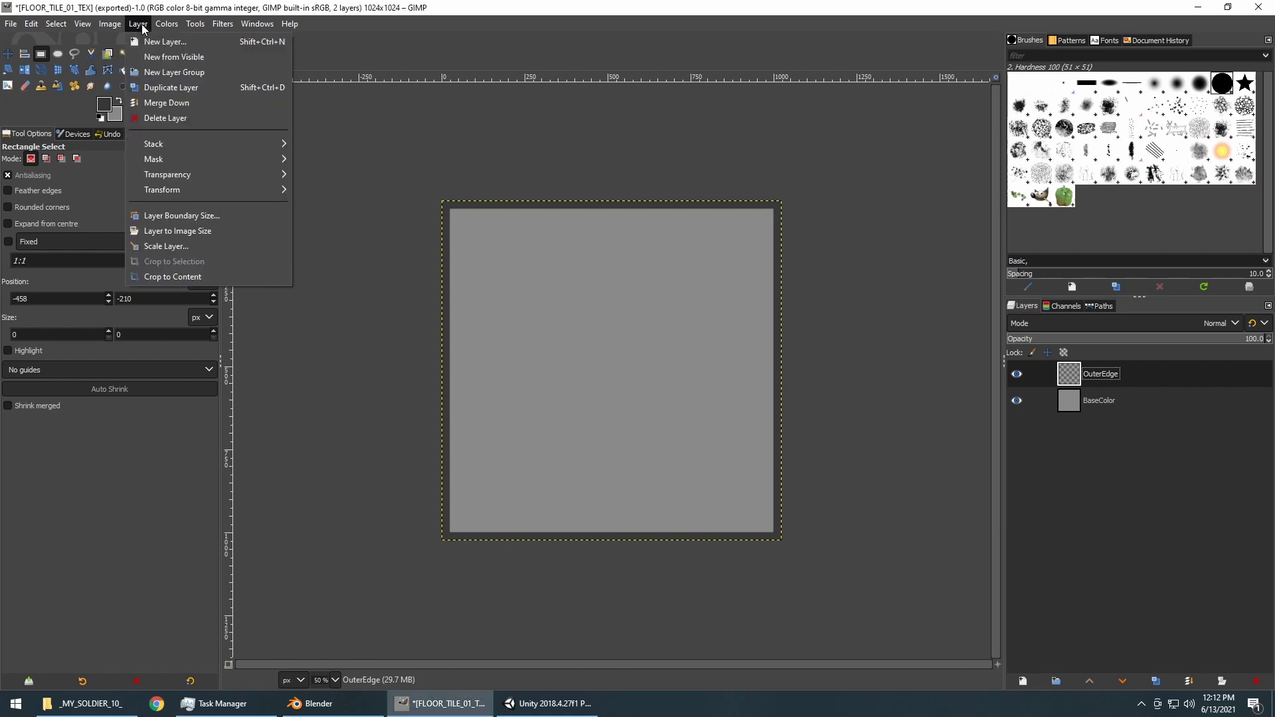
{"action": "left_click", "coordinate": [157, 42]}
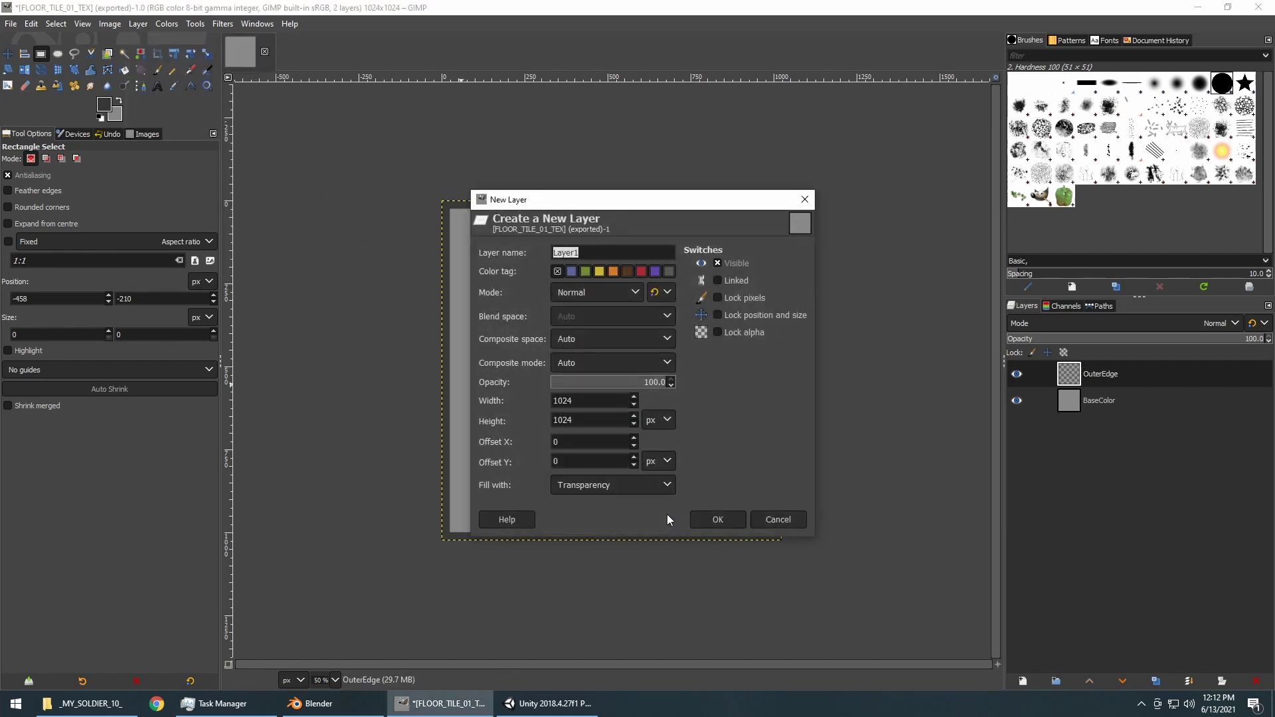
{"action": "key", "text": "BackSpace"}
{"action": "type", "text": "Layer2"}
{"action": "key", "text": "Return"}
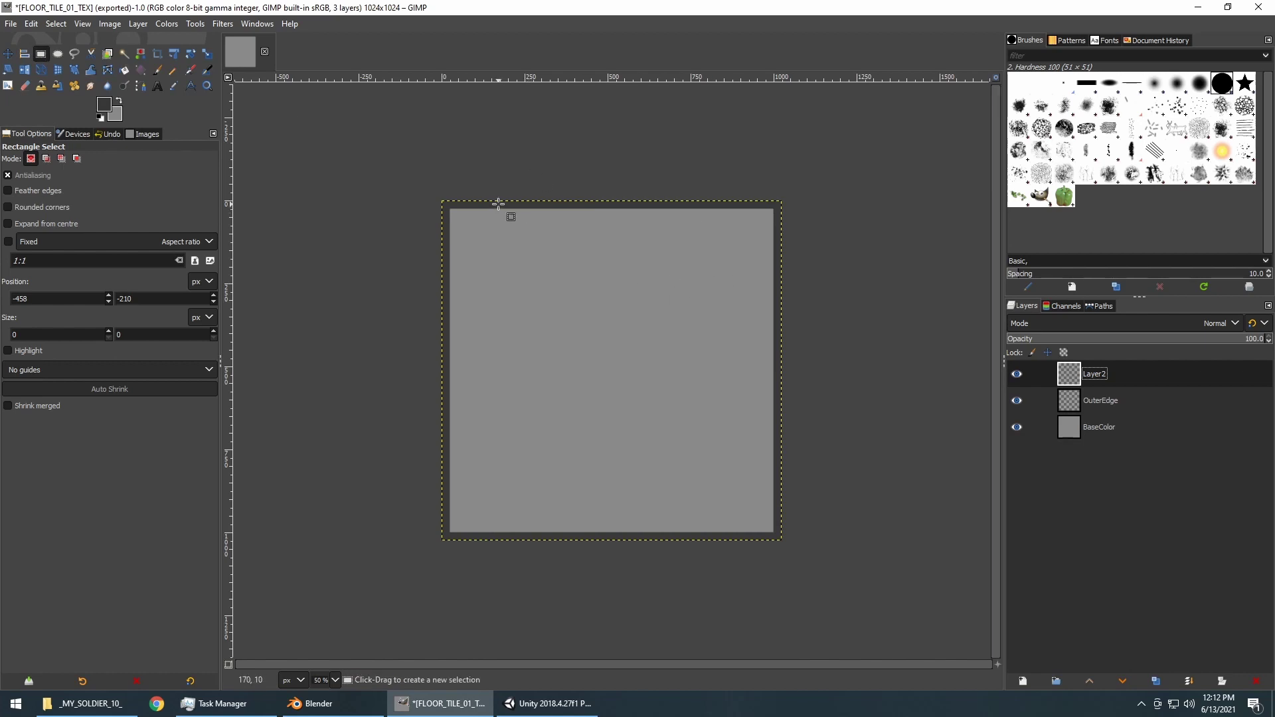
Make a vertical rectangular selection on Layer2 at position 170, 10, 1004 px tall, and set its width to 50 px.
{"action": "left_click_drag", "start_coordinate": [498, 203], "coordinate": [510, 537]}
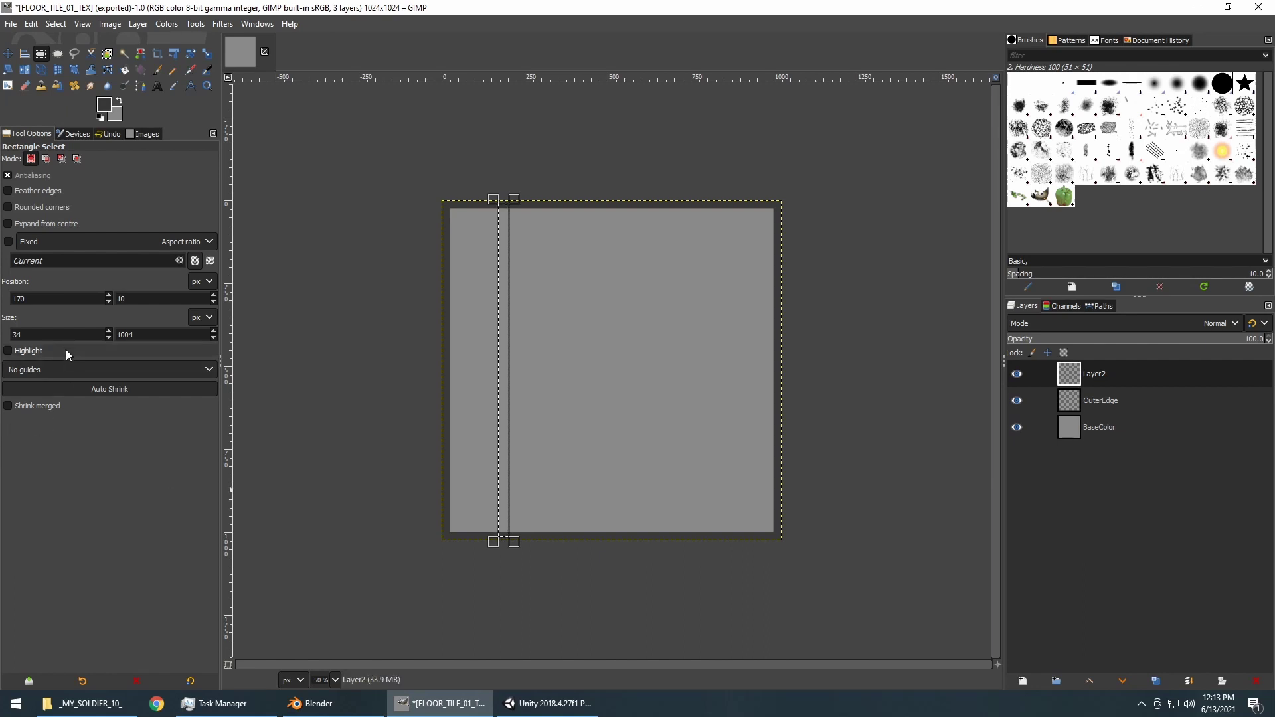
{"action": "double_click", "coordinate": [31, 335]}
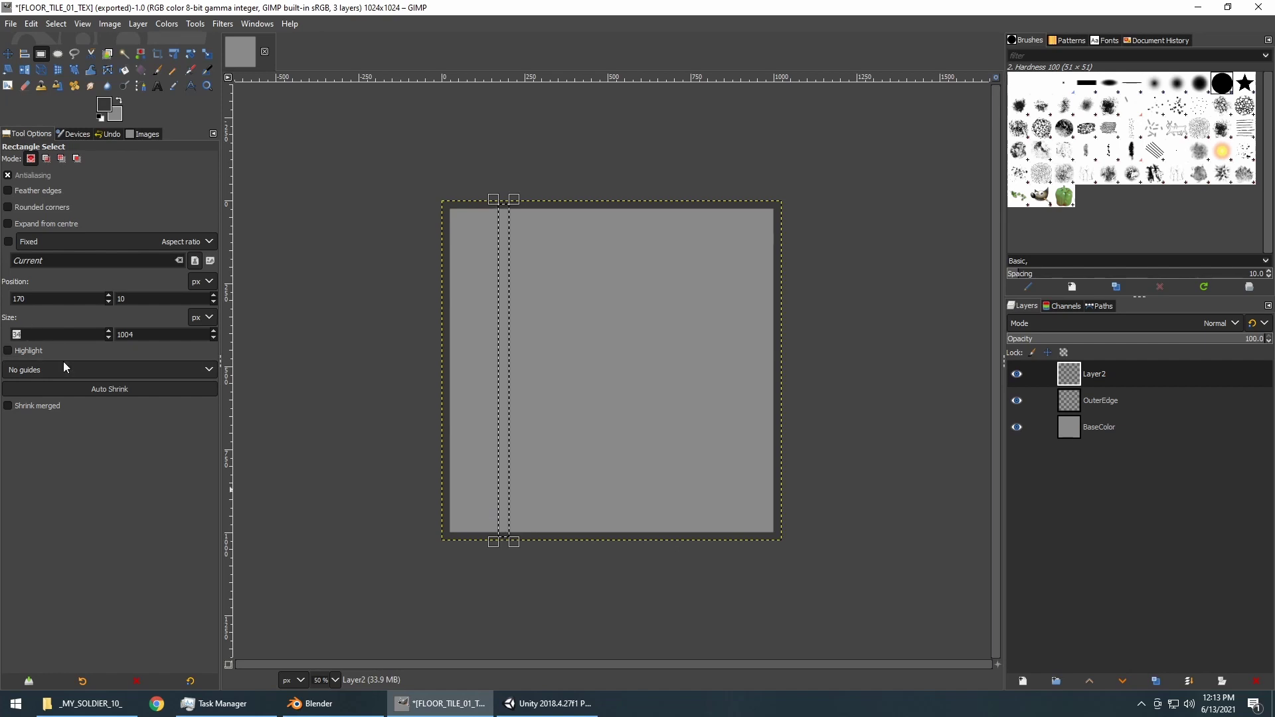
{"action": "type", "text": "50"}
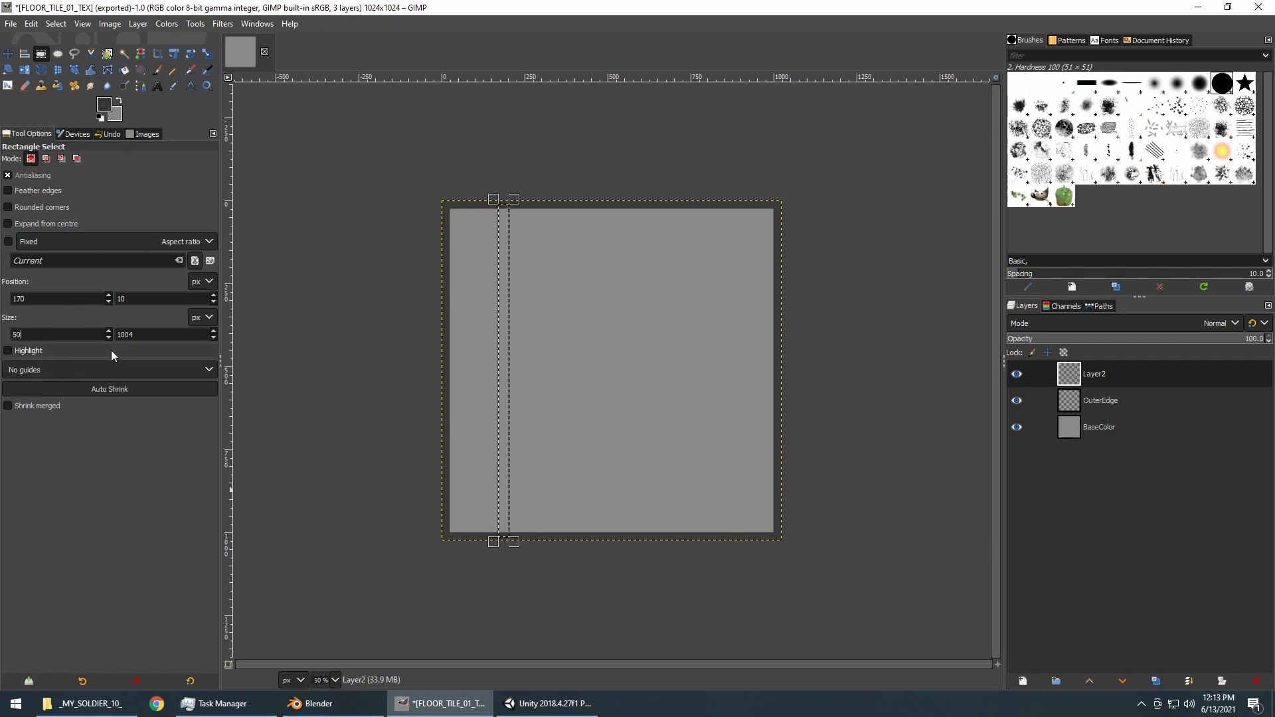
Bucket-fill the whole strip selection on Layer2 with the dark foreground color and return to the Rectangle Select tool.
{"action": "left_click", "coordinate": [124, 70]}
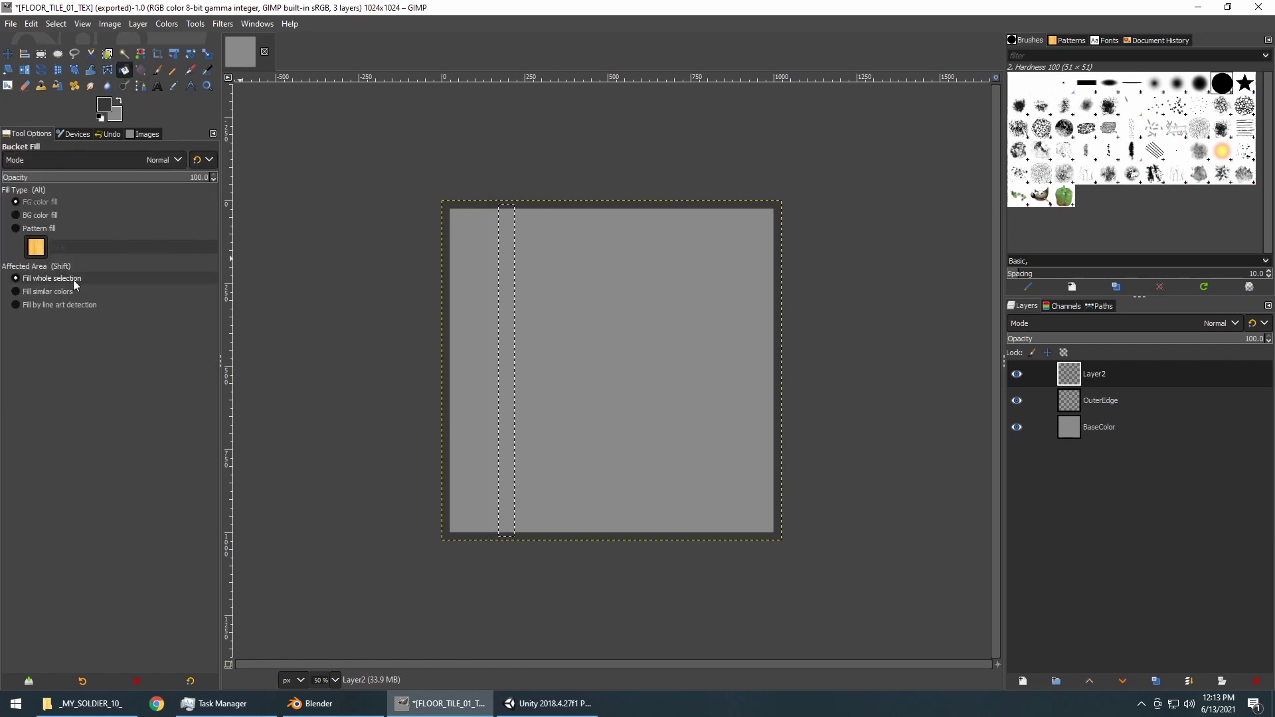
{"action": "left_click", "coordinate": [507, 252]}
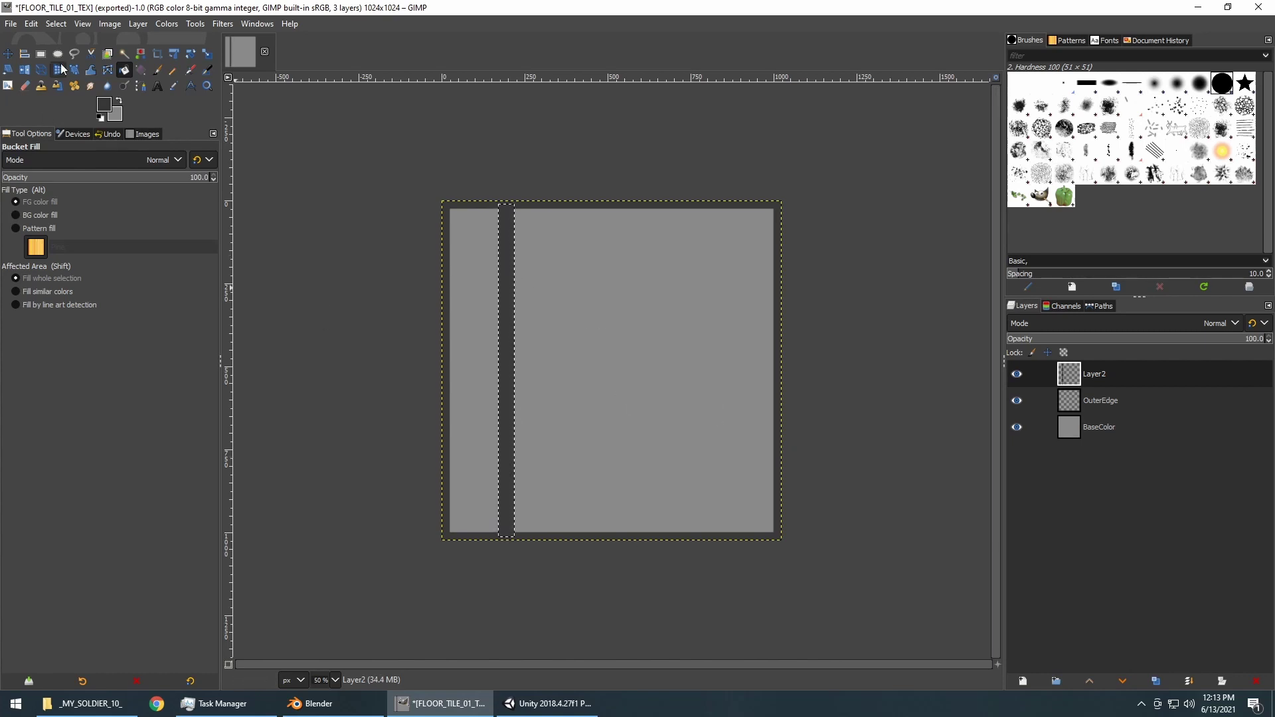
{"action": "left_click", "coordinate": [41, 53]}
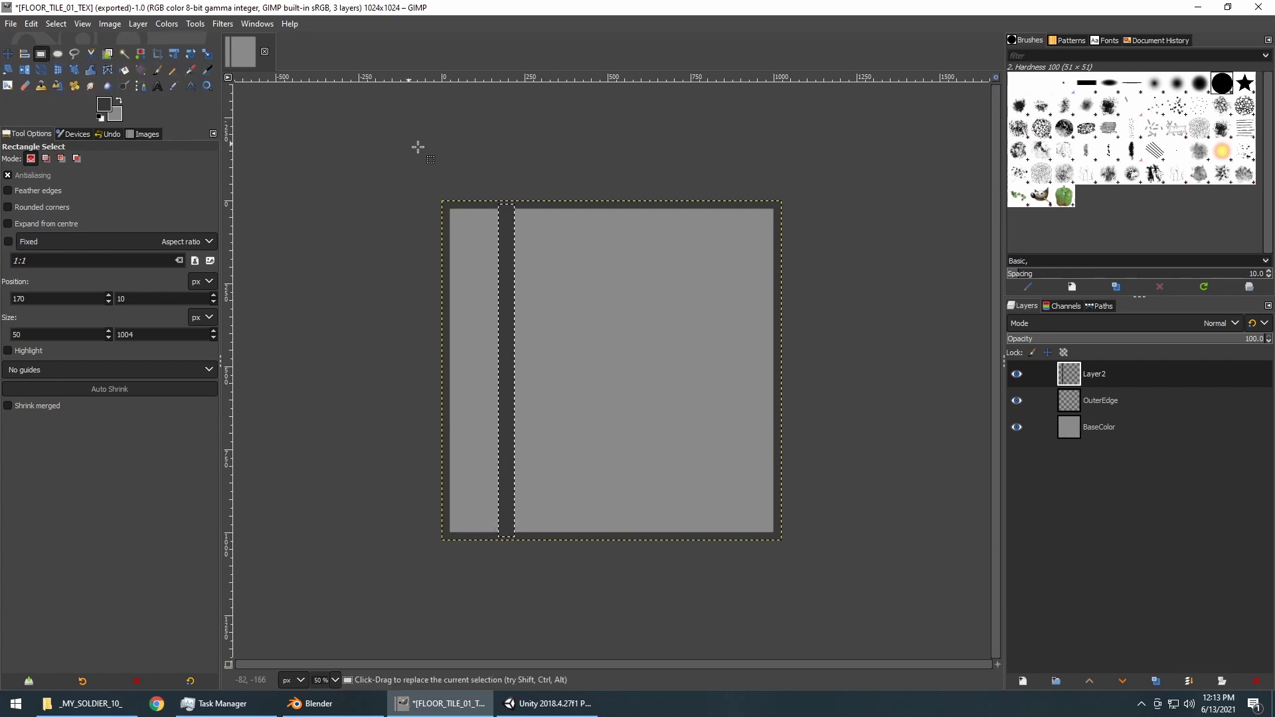
Select a horizontal strip on Layer2 at position 14, 124, sized 998 by 50 px, and bucket-fill it with the dark foreground color.
{"action": "left_click", "coordinate": [362, 223]}
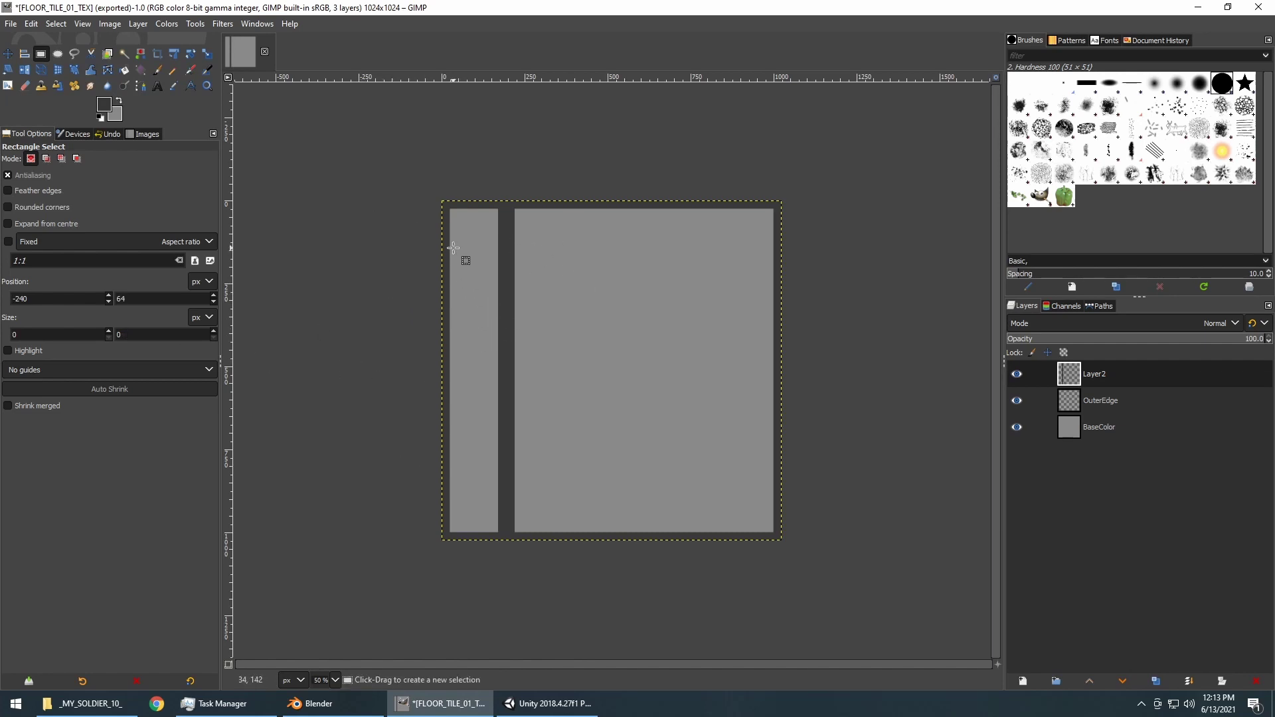
{"action": "left_click_drag", "start_coordinate": [448, 242], "coordinate": [778, 263]}
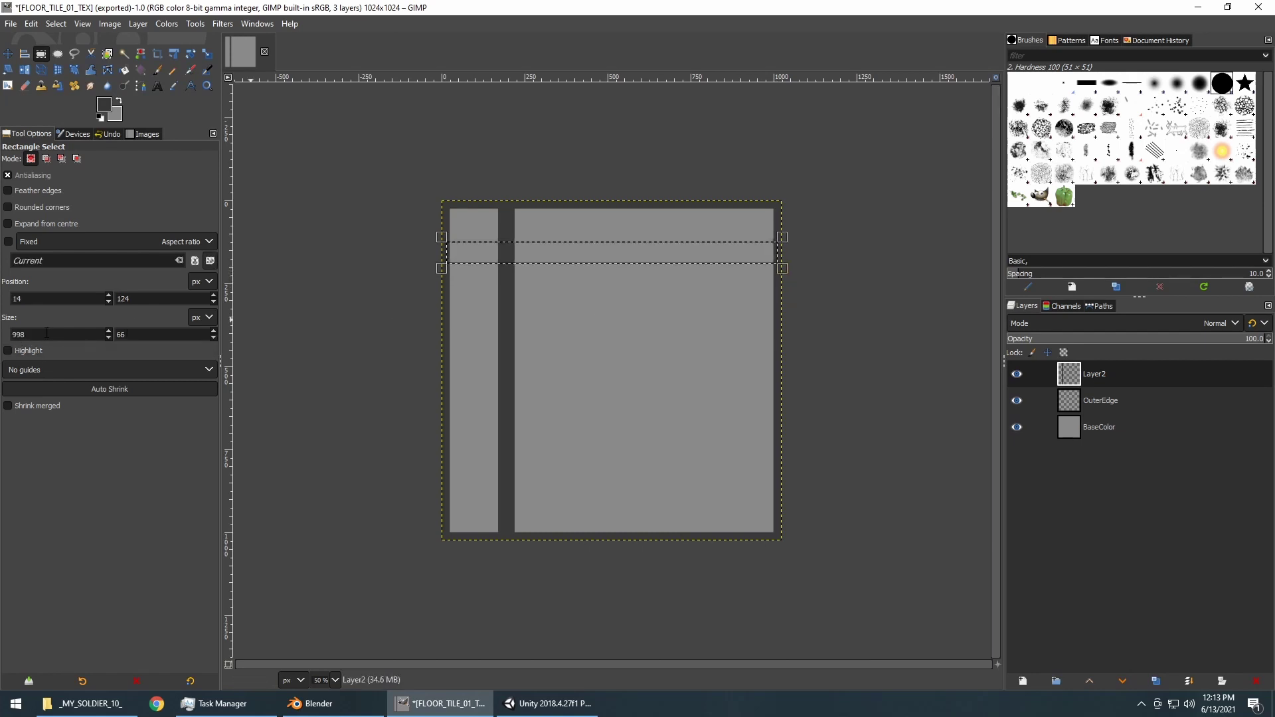
{"action": "key", "text": "Tab"}
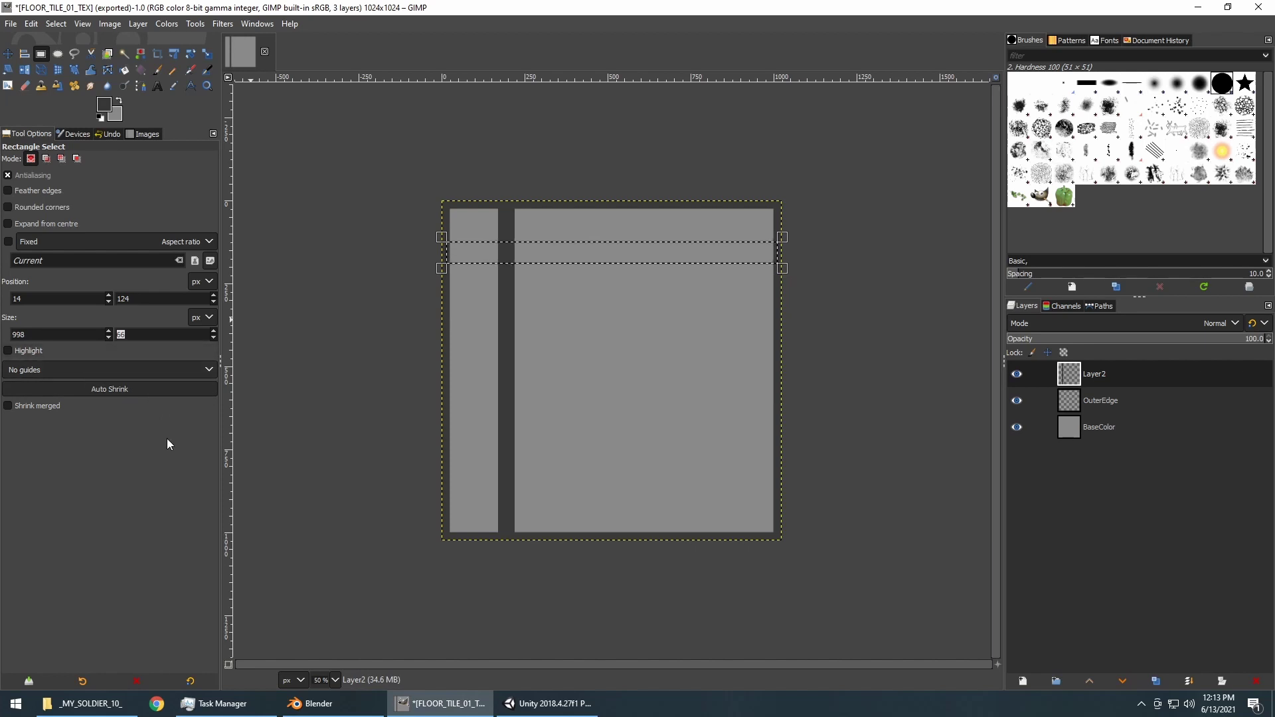
{"action": "type", "text": "50"}
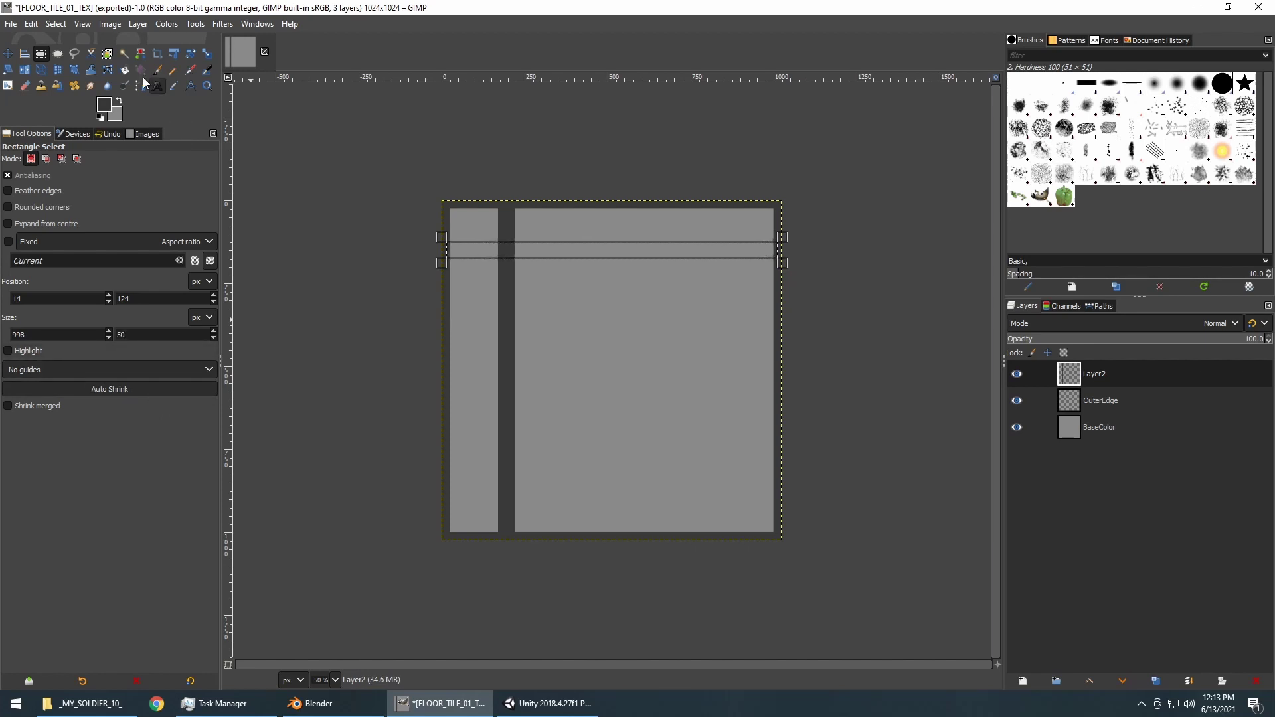
{"action": "left_click", "coordinate": [124, 70]}
{"action": "left_click", "coordinate": [579, 251]}
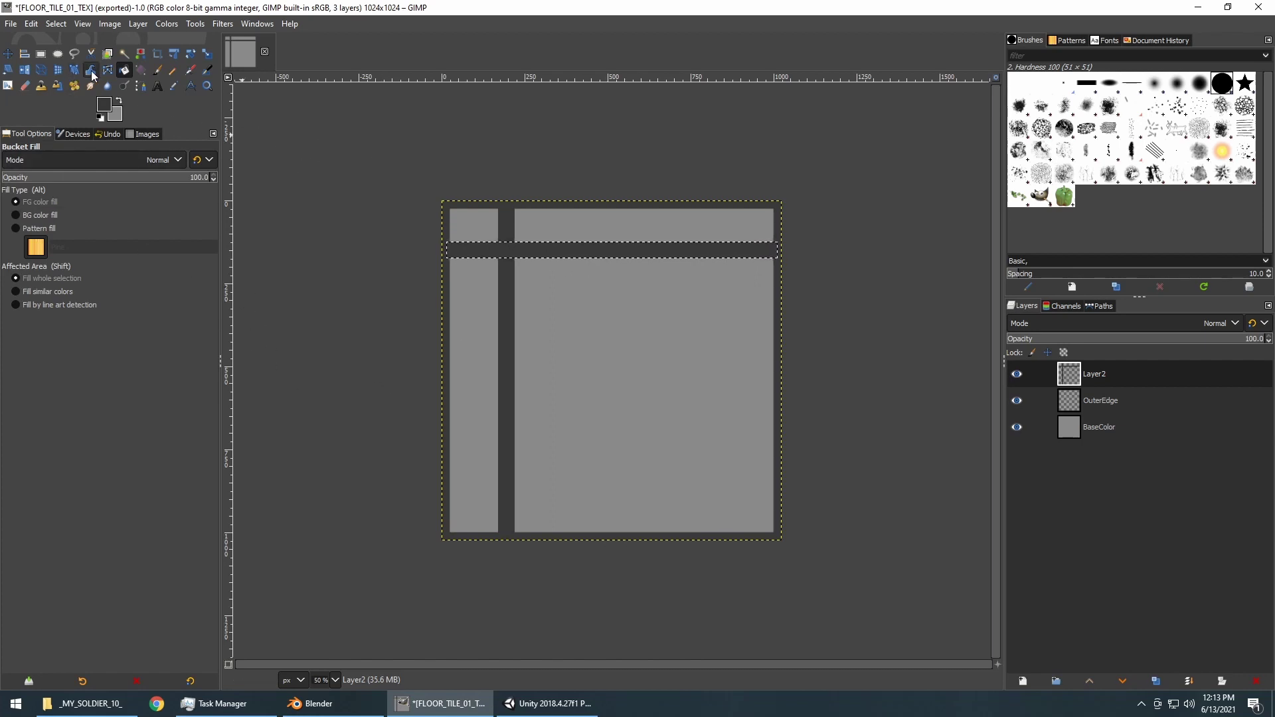
{"action": "key", "text": "r"}
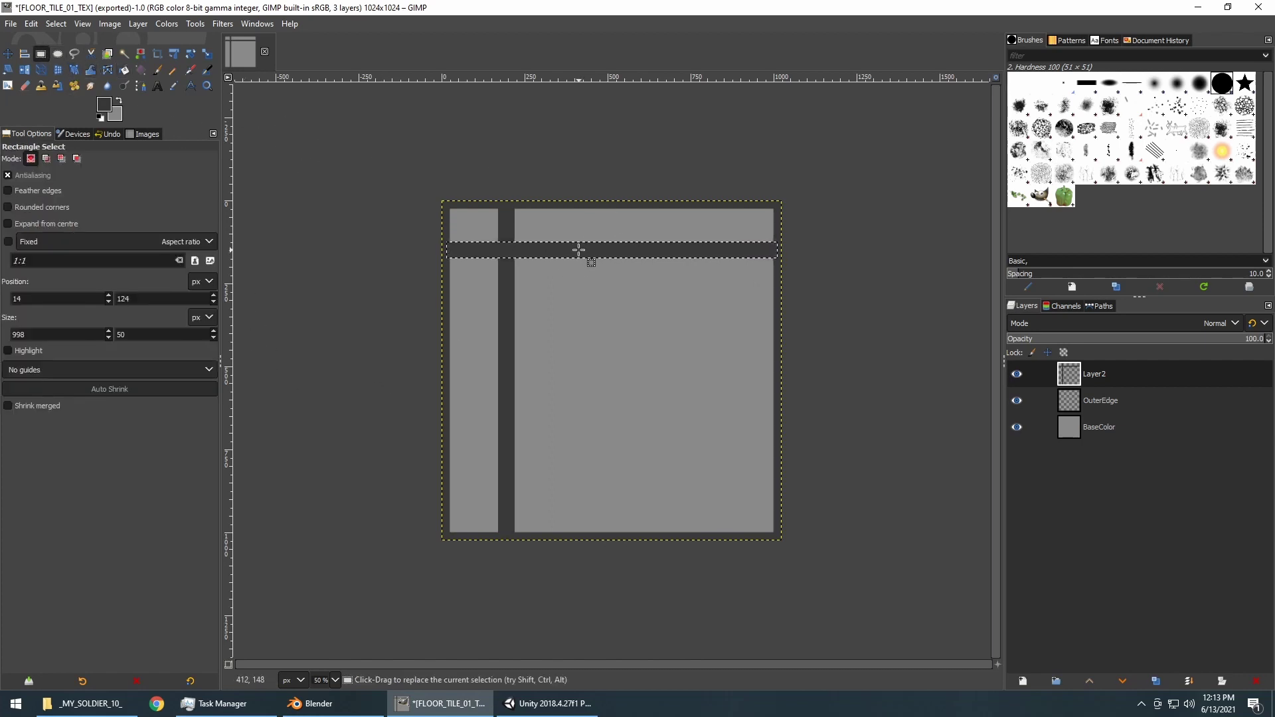
Select a vertical strip on Layer2 at position 410, 148, sized 50 by 666 px, and bucket-fill it with the dark foreground color.
{"action": "left_click", "coordinate": [561, 285]}
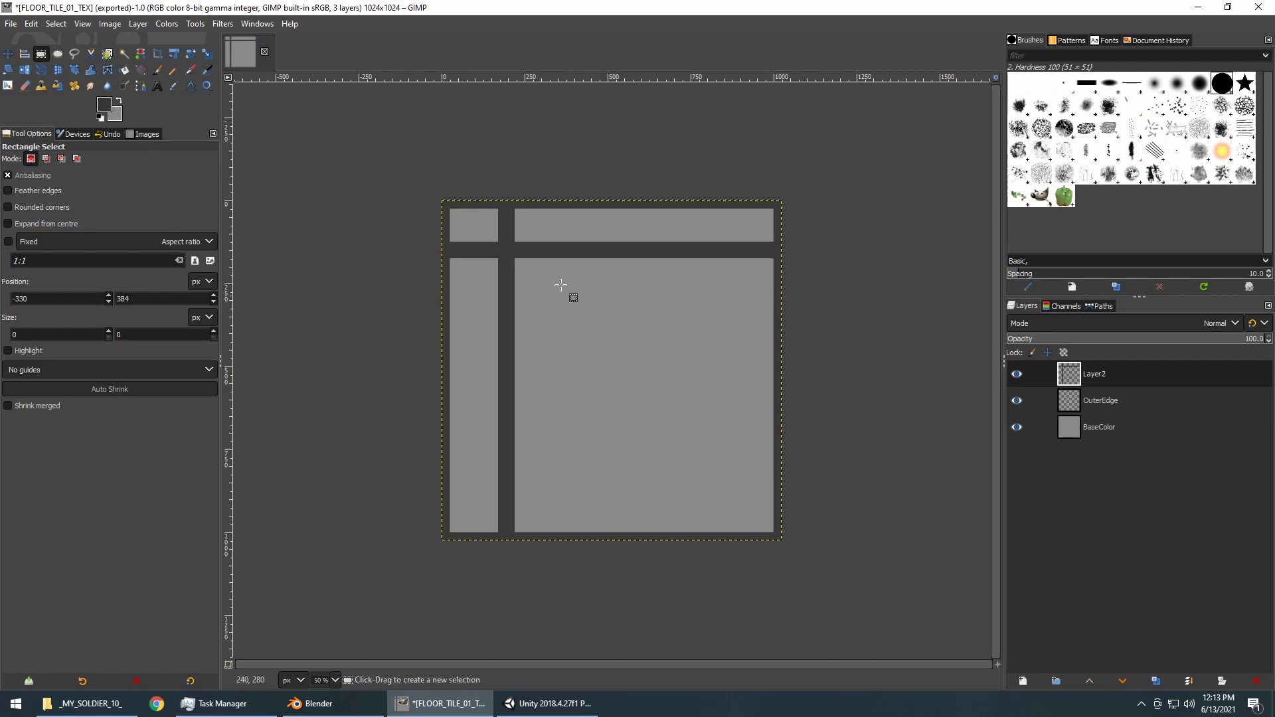
{"action": "left_click_drag", "start_coordinate": [577, 250], "coordinate": [592, 472]}
{"action": "left_click_drag", "start_coordinate": [52, 335], "coordinate": [4, 320]}
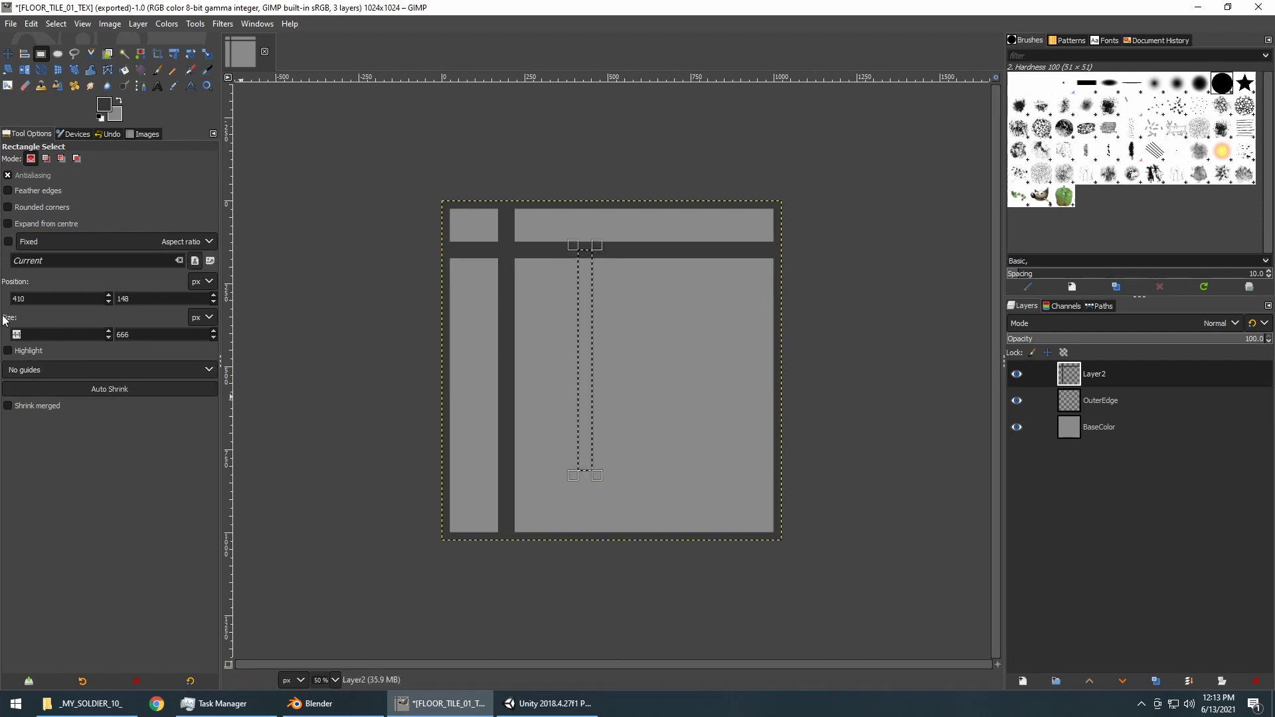
{"action": "type", "text": "50"}
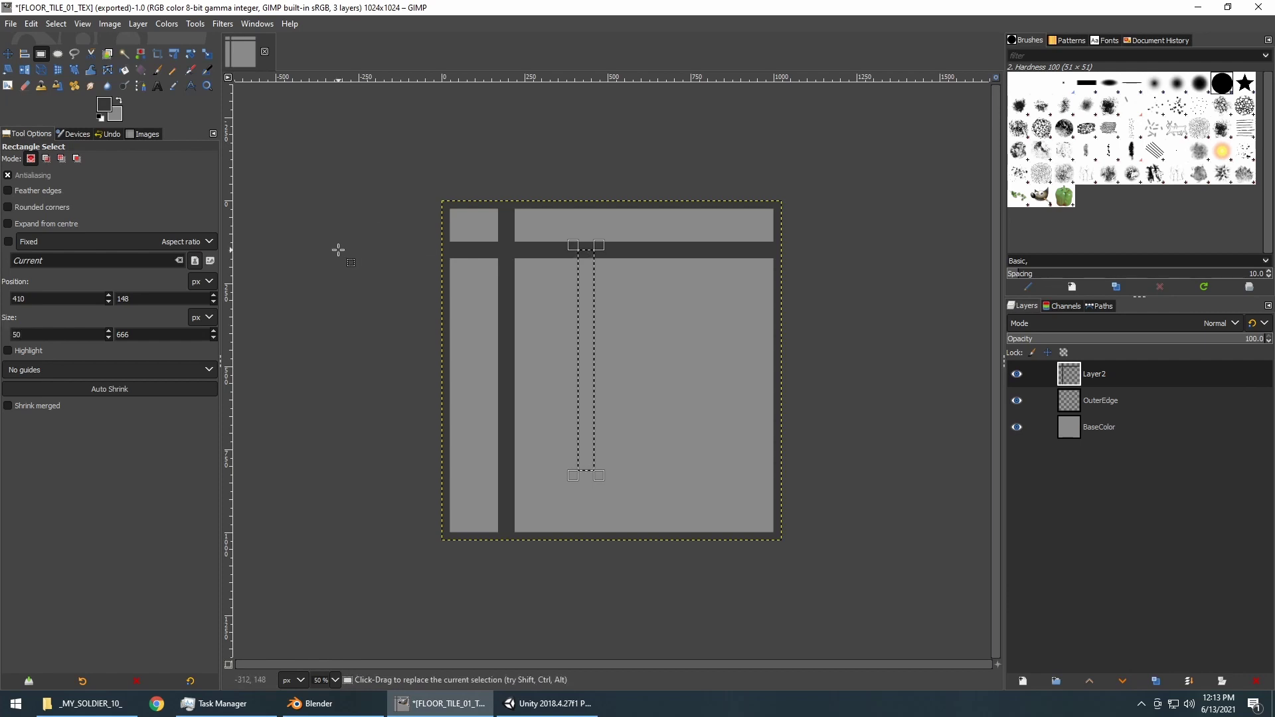
{"action": "left_click", "coordinate": [125, 69]}
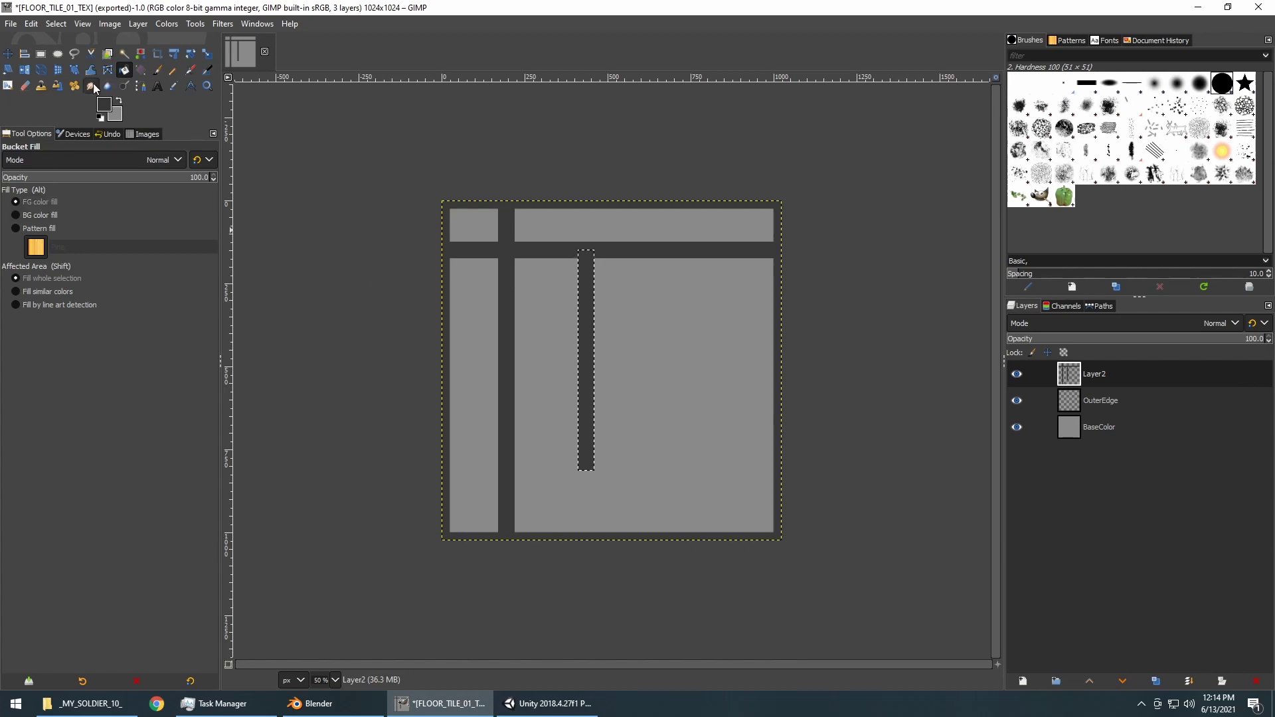
Select a horizontal strip on Layer2 at position 202, 800, sized 814 by 50 px, and bucket-fill it with the dark foreground color.
{"action": "left_click", "coordinate": [41, 54]}
{"action": "left_click_drag", "start_coordinate": [508, 467], "coordinate": [780, 487]}
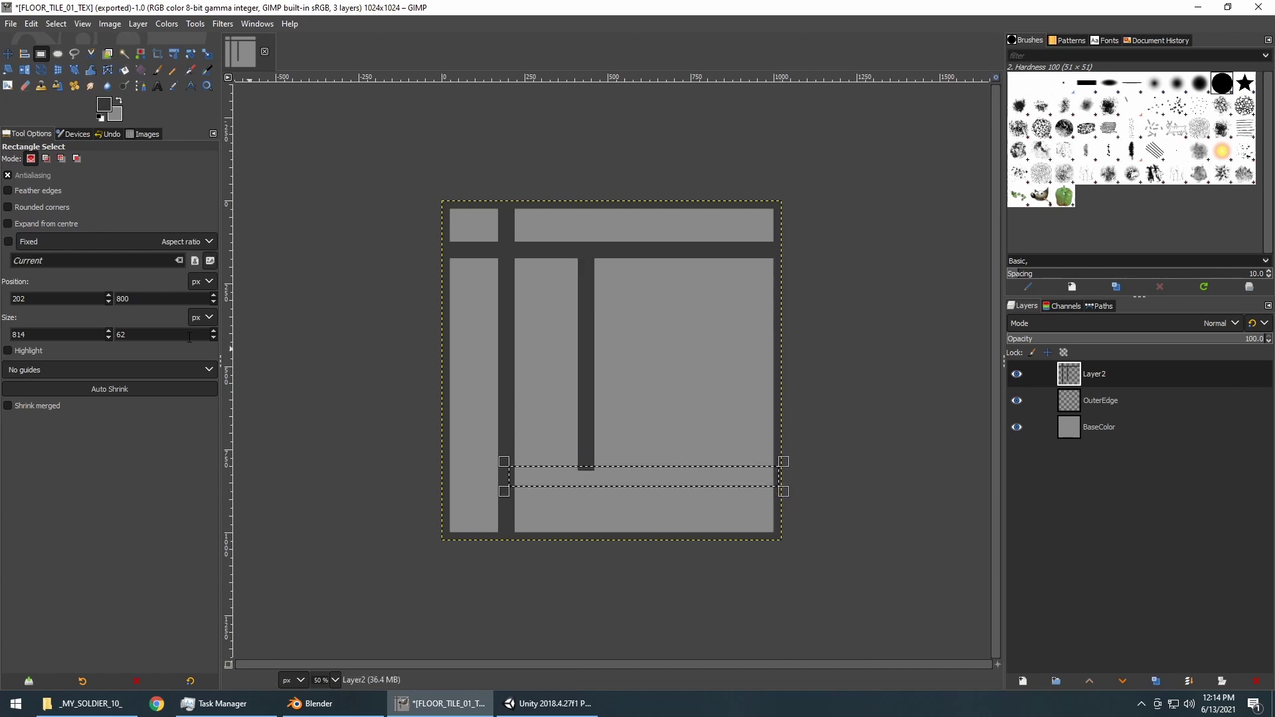
{"action": "double_click", "coordinate": [123, 334]}
{"action": "type", "text": "50"}
{"action": "left_click", "coordinate": [124, 69]}
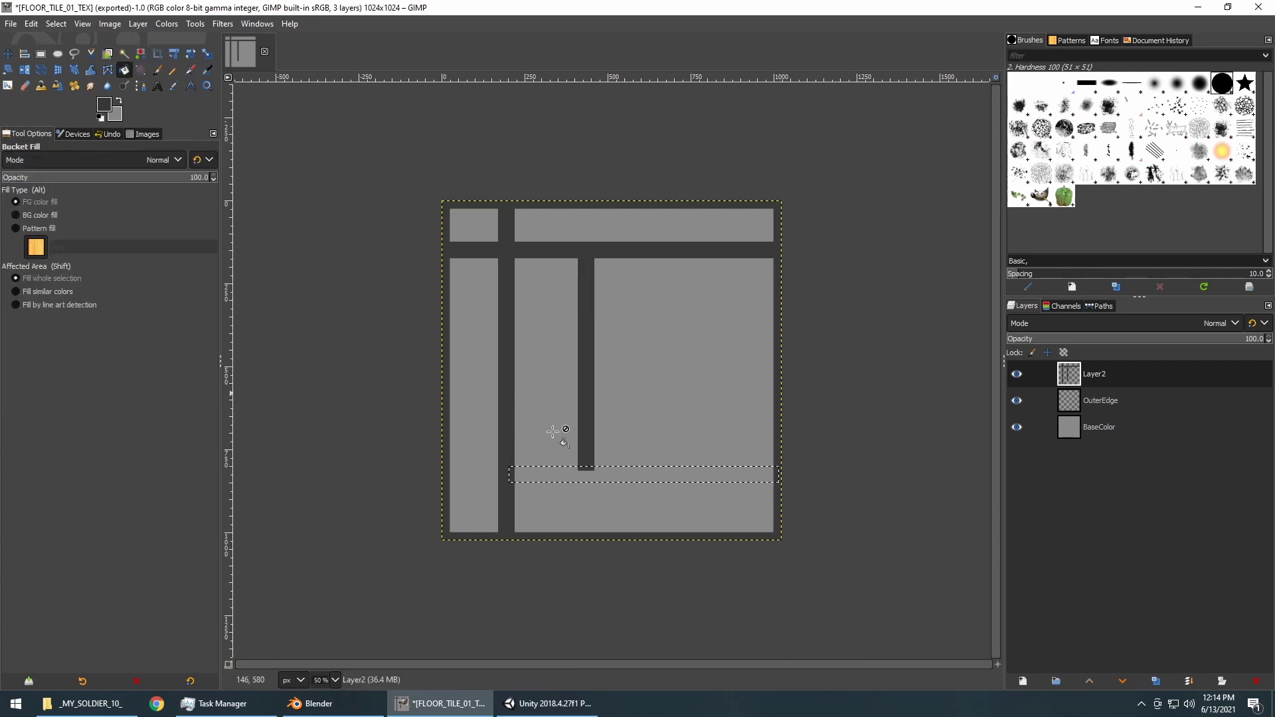
{"action": "left_click", "coordinate": [632, 473]}
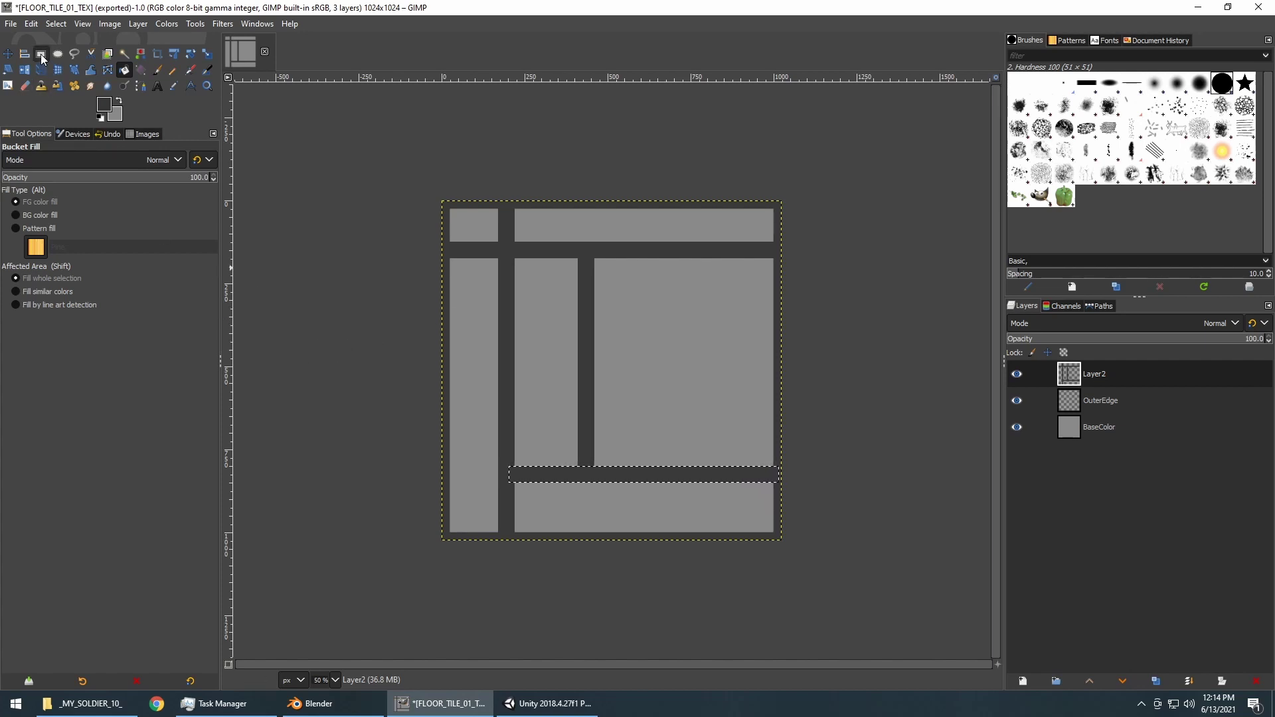
{"action": "key", "text": "r"}
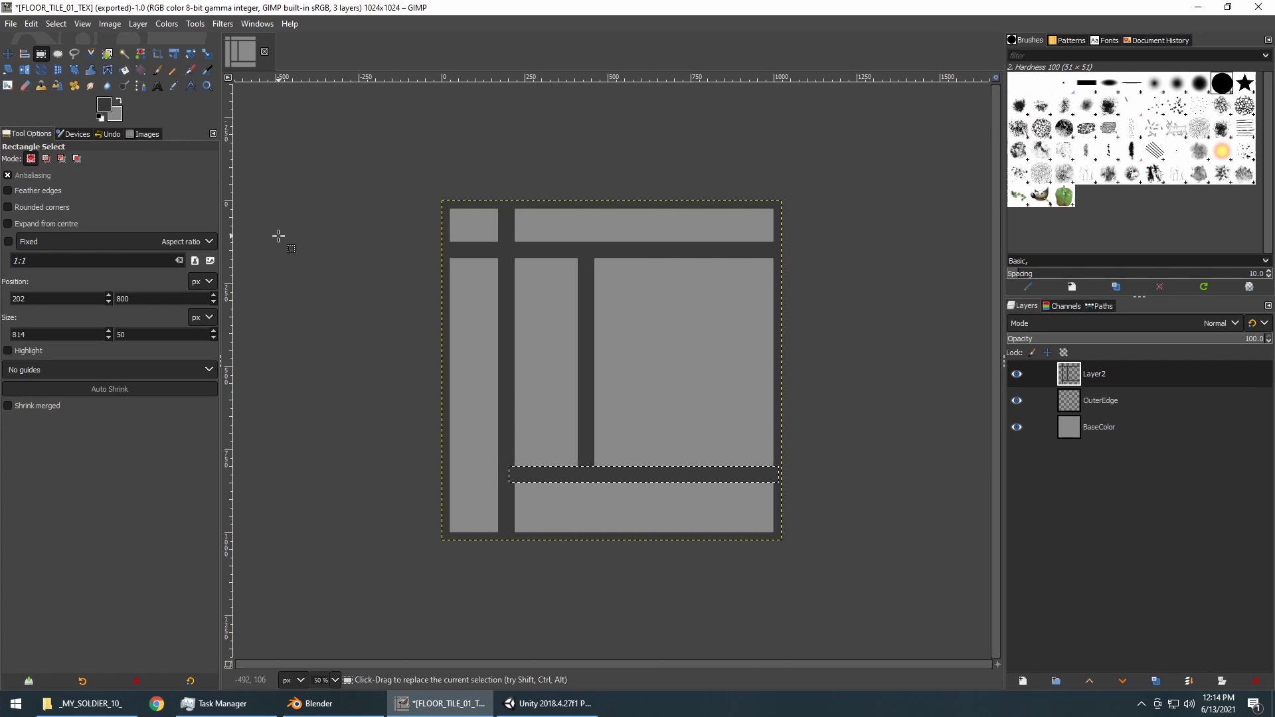
Replace the selection with a vertical strip at position 618, 512, 502 px tall, and set its width to 50 px.
{"action": "left_click", "coordinate": [278, 236]}
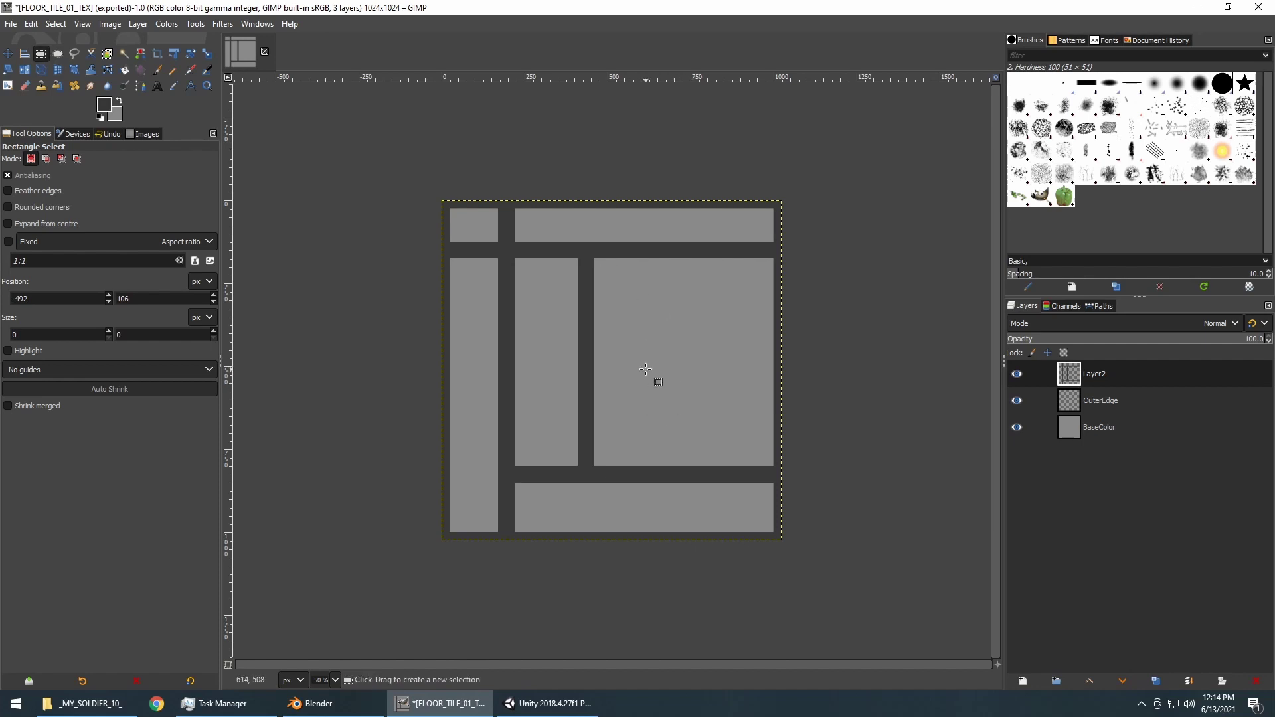
{"action": "left_click_drag", "start_coordinate": [648, 371], "coordinate": [666, 536]}
{"action": "left_click_drag", "start_coordinate": [21, 334], "coordinate": [2, 330]}
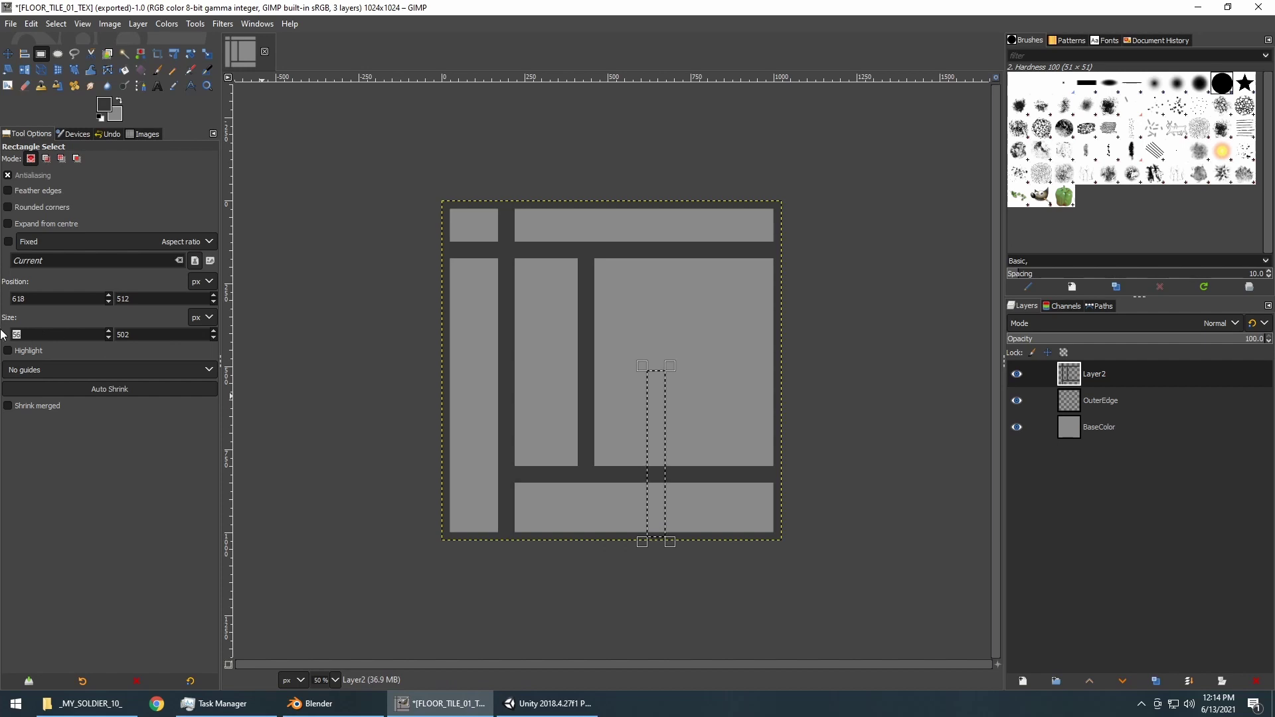
{"action": "type", "text": "50"}
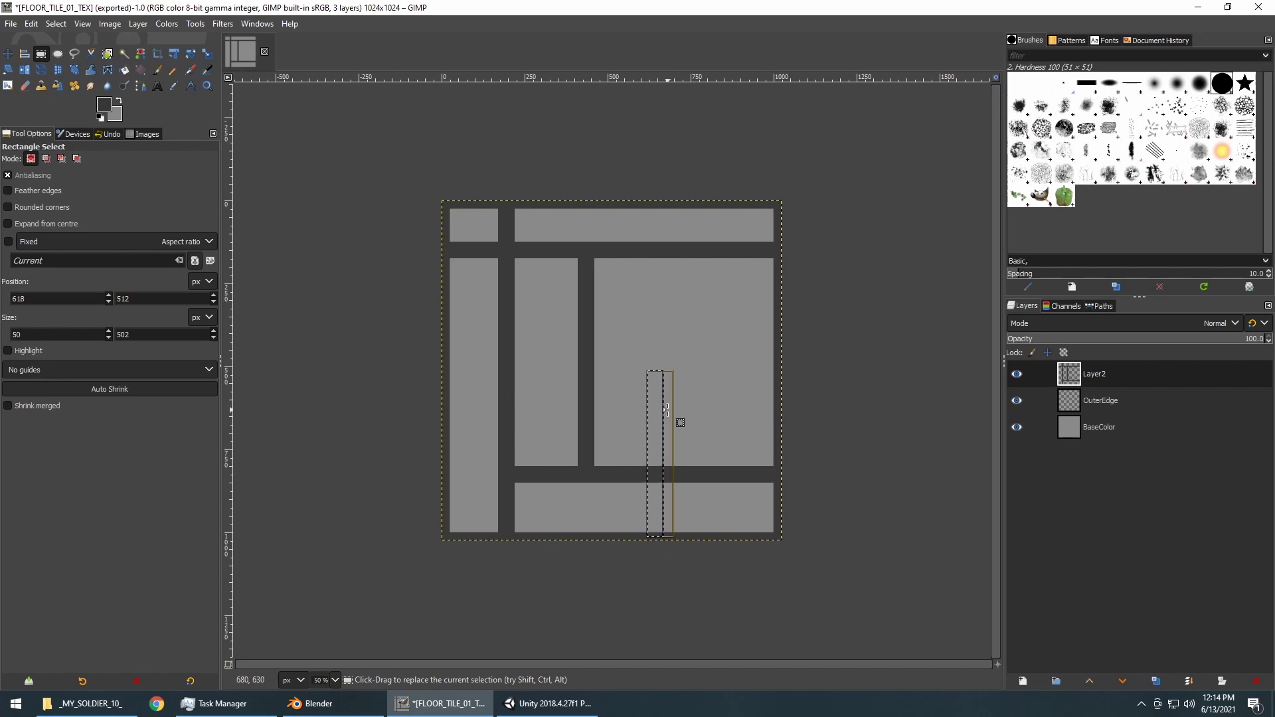
Add a horizontal strip at -46, 592, sized 690 by 50 px, to the selection, bucket-fill both strips dark and clear the selection.
{"action": "left_click_drag", "start_coordinate": [655, 413], "coordinate": [427, 397]}
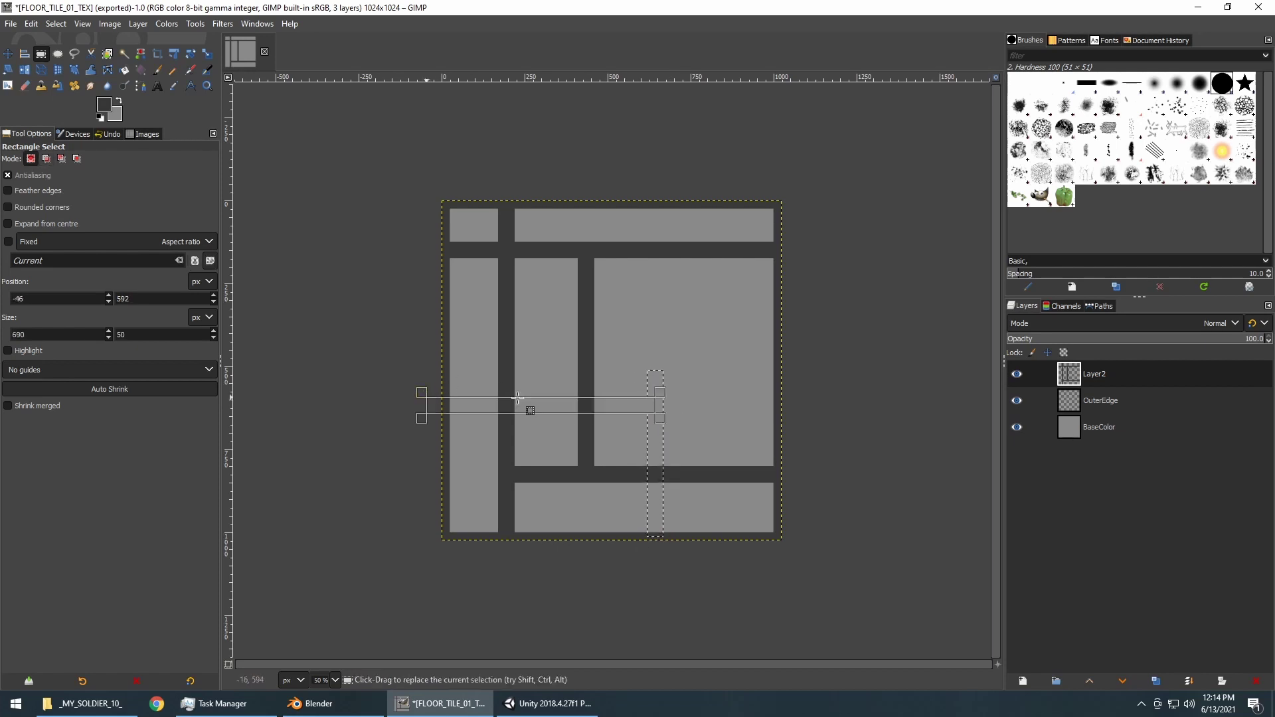
{"action": "double_click", "coordinate": [136, 334]}
{"action": "type", "text": "50"}
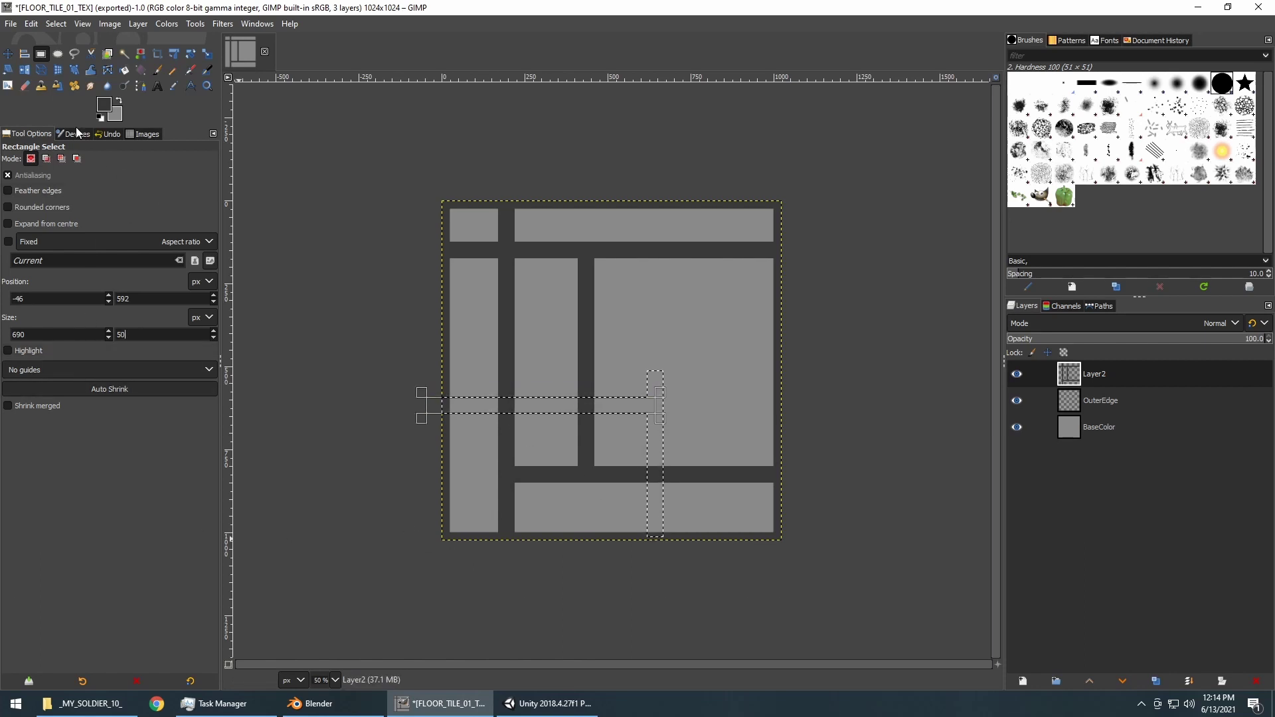
{"action": "left_click", "coordinate": [123, 70]}
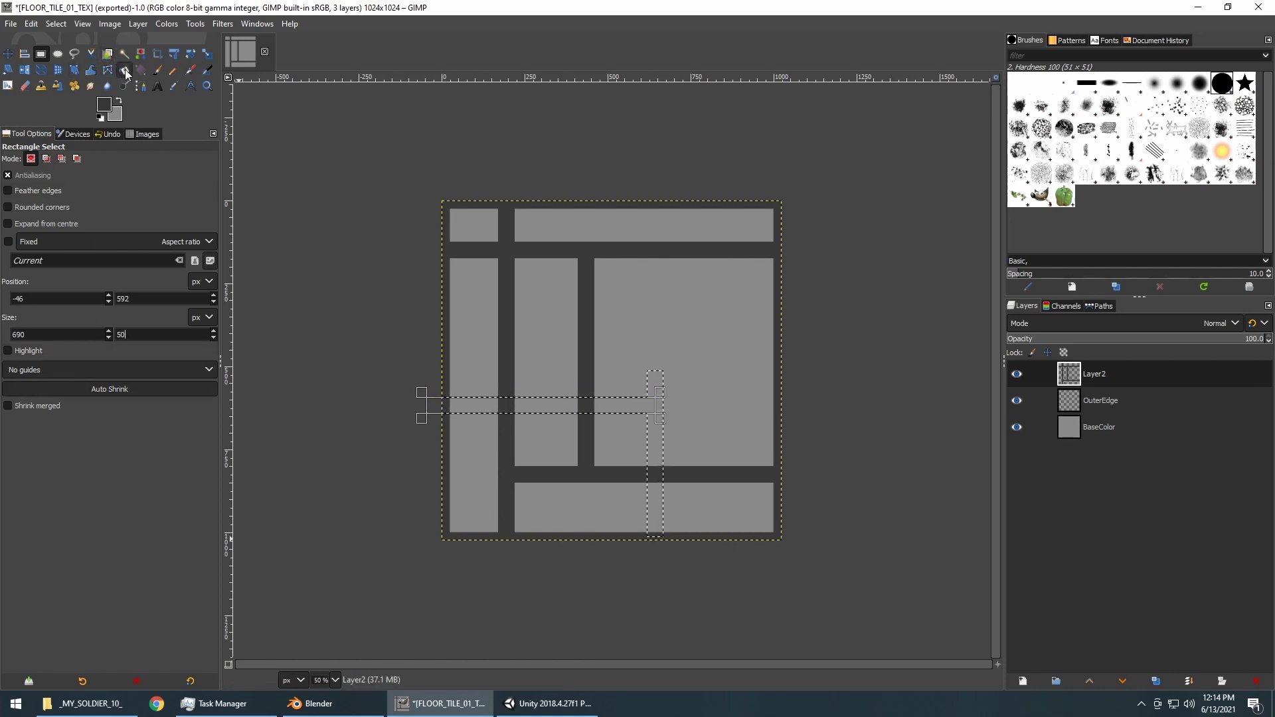
{"action": "left_click", "coordinate": [651, 405]}
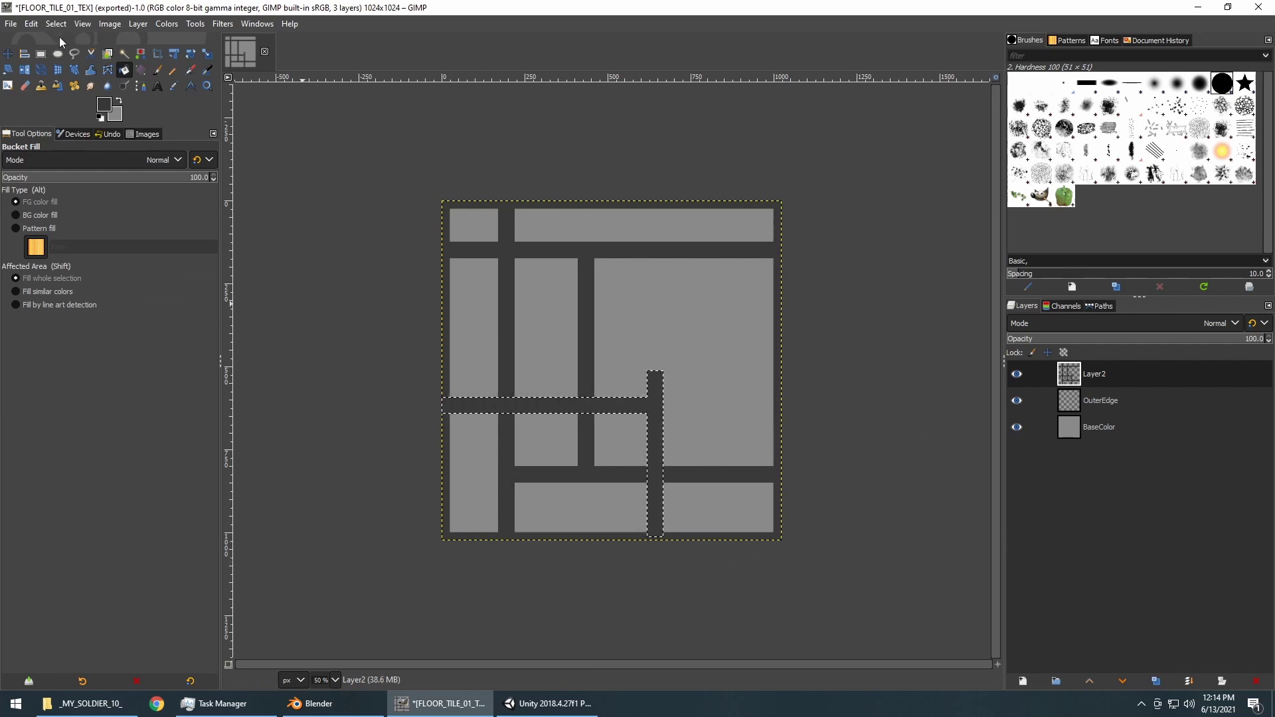
{"action": "left_click", "coordinate": [41, 59]}
{"action": "left_click", "coordinate": [336, 236]}
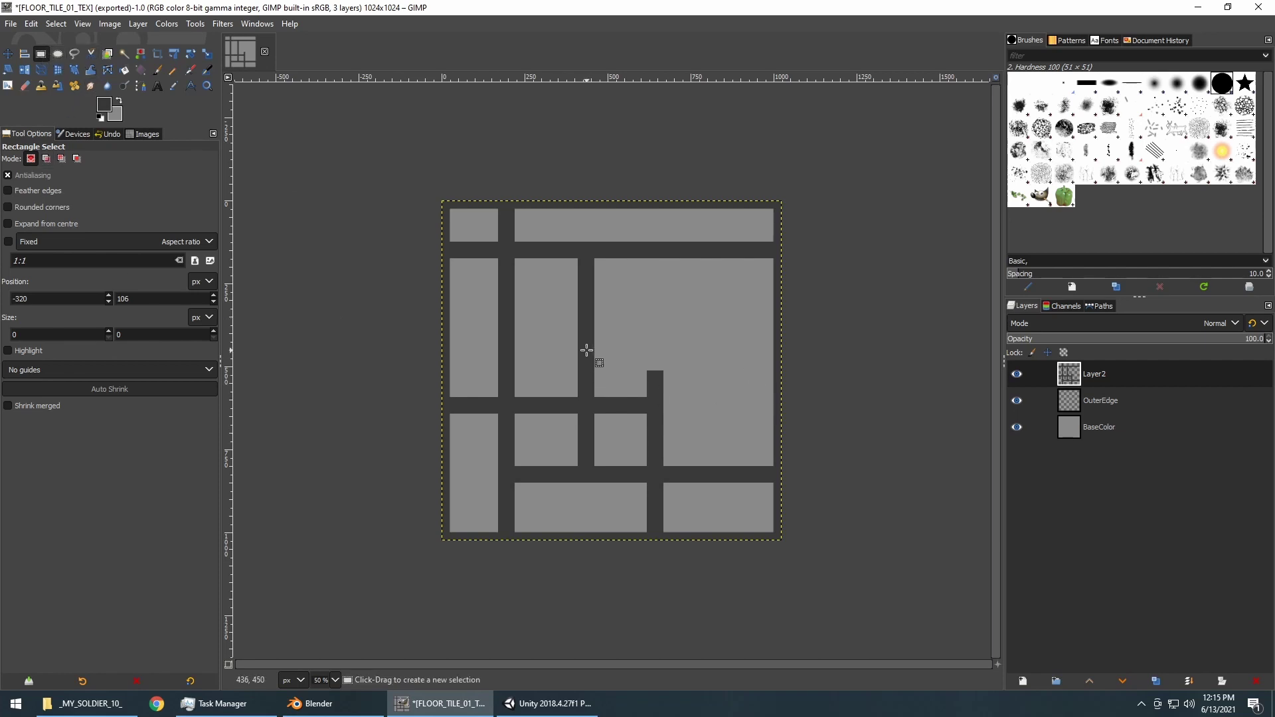
Try a short vertical stripe on Layer2 at position 622, 240, sized 50 by 172 px, bucket-filled with the dark foreground color.
{"action": "left_click_drag", "start_coordinate": [587, 351], "coordinate": [180, 340]}
{"action": "left_click_drag", "start_coordinate": [648, 280], "coordinate": [666, 338]}
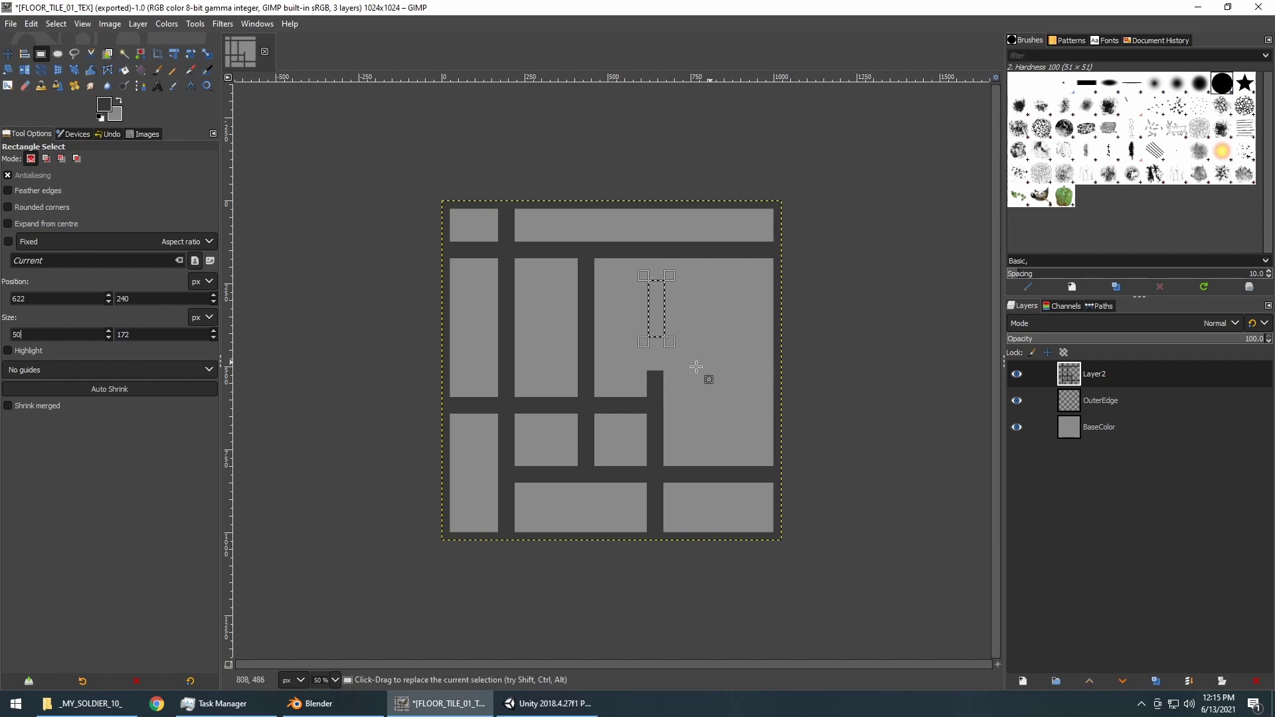
{"action": "scroll", "coordinate": [706, 375], "scroll_direction": "up", "scroll_amount": 6}
{"action": "scroll", "coordinate": [684, 370], "scroll_direction": "down", "scroll_amount": 3}
{"action": "scroll", "coordinate": [718, 312], "scroll_direction": "down", "scroll_amount": 3}
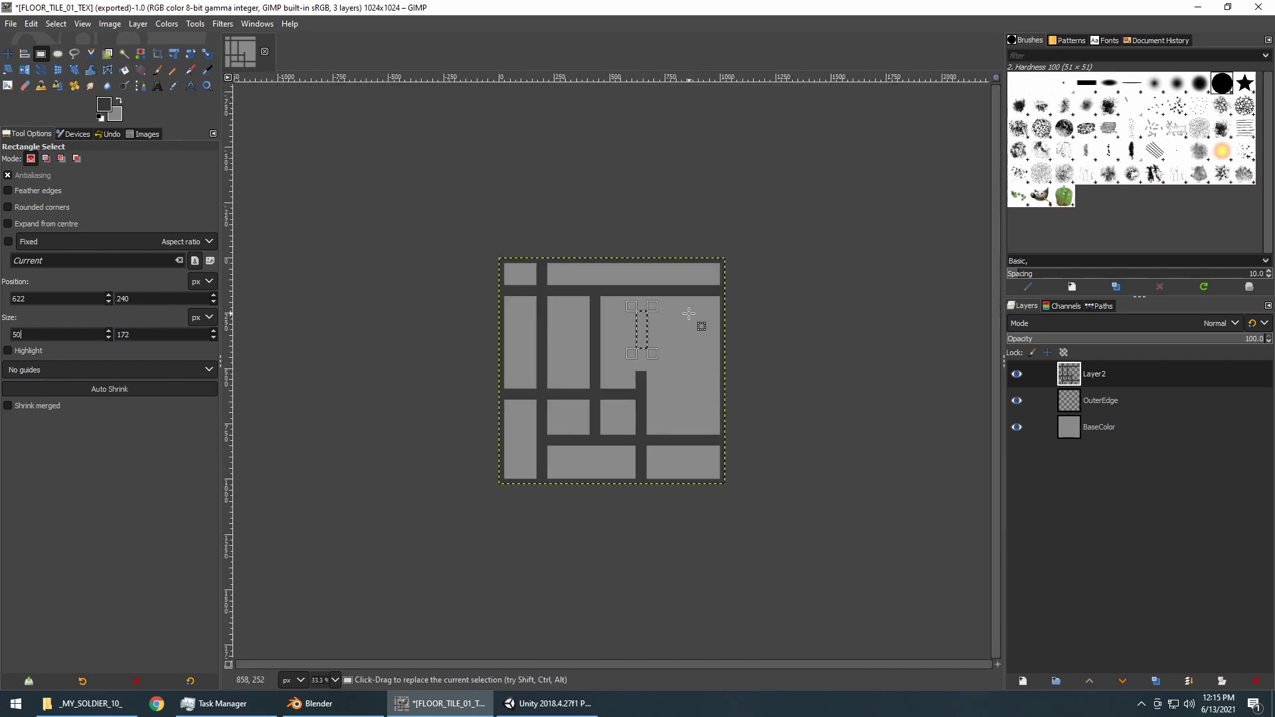
{"action": "scroll", "coordinate": [698, 322], "scroll_direction": "up", "scroll_amount": 2}
{"action": "scroll", "coordinate": [694, 319], "scroll_direction": "down", "scroll_amount": 1}
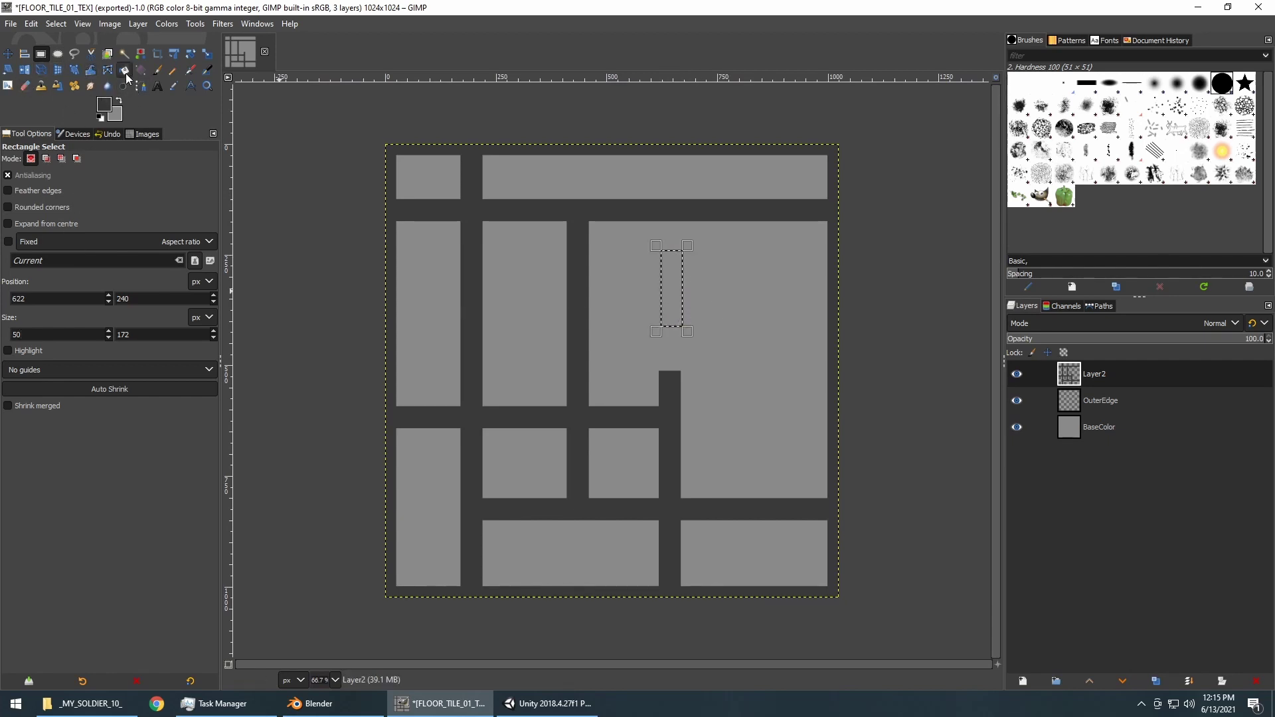
{"action": "left_click", "coordinate": [678, 286]}
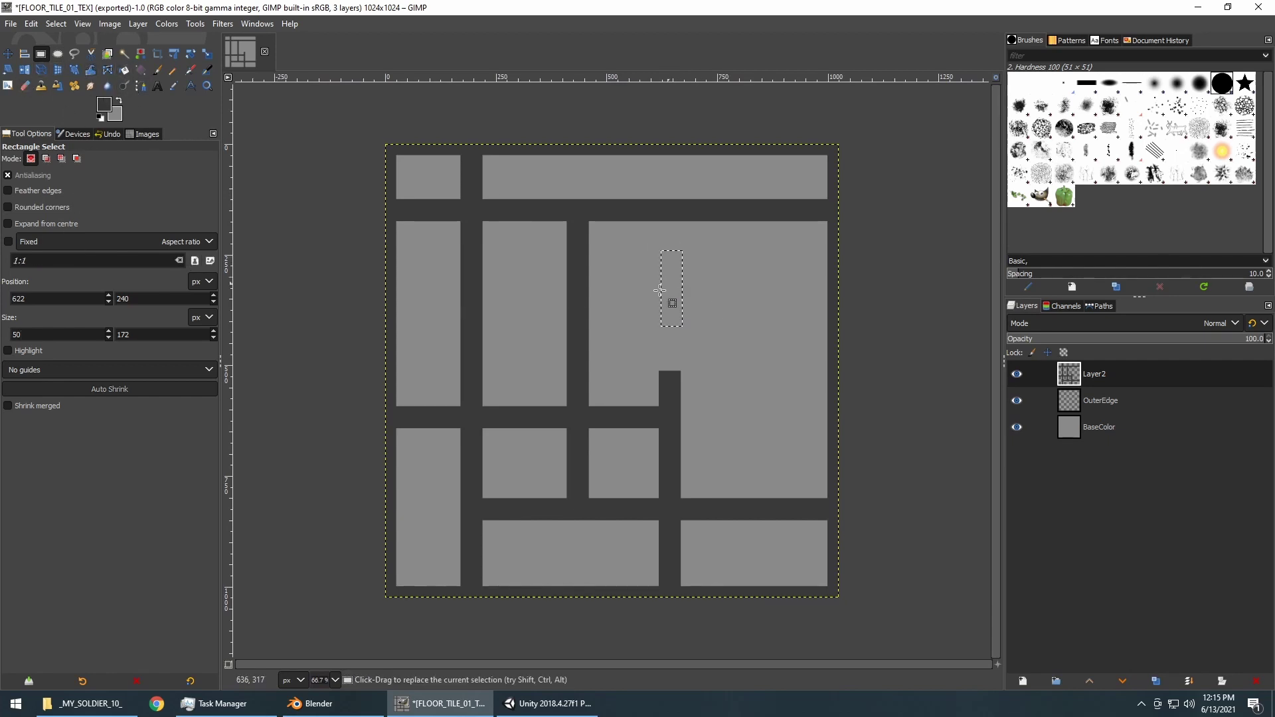
{"action": "left_click", "coordinate": [124, 70]}
{"action": "left_click", "coordinate": [671, 290]}
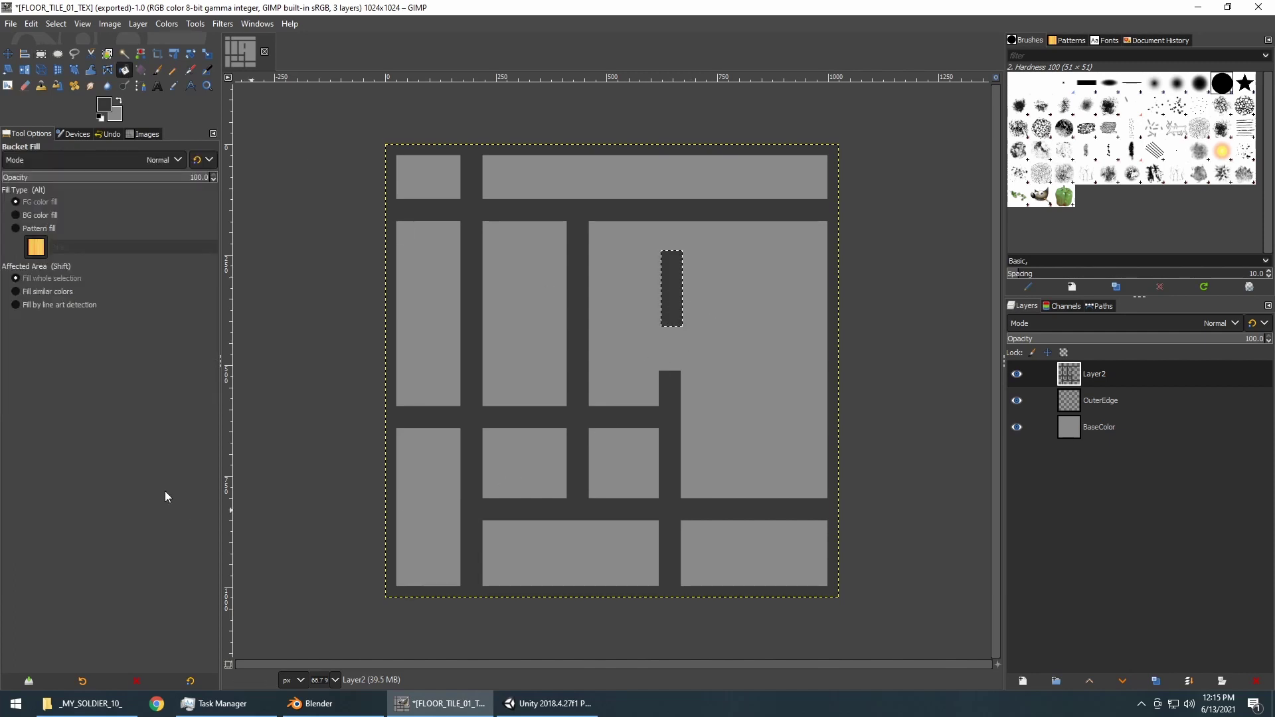
{"action": "left_click", "coordinate": [41, 53]}
{"action": "left_click", "coordinate": [296, 273]}
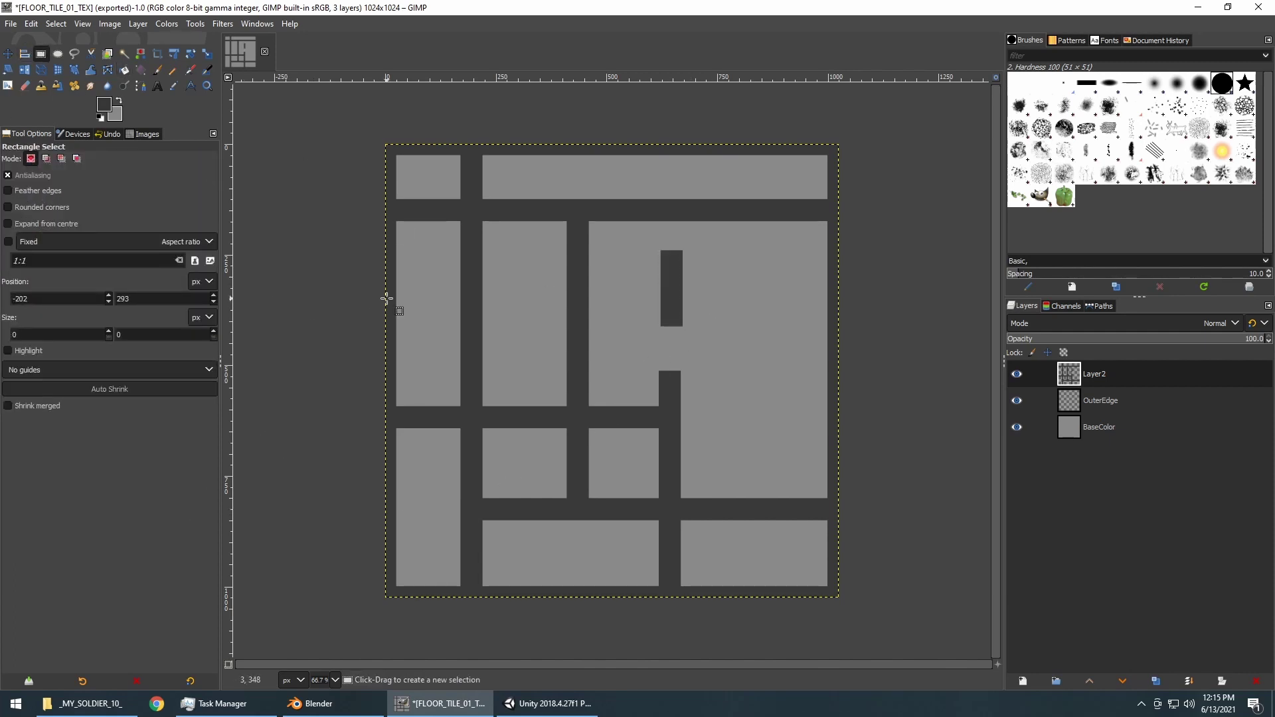
Undo the short vertical stripe's fill and selection.
{"action": "key", "text": "minus"}
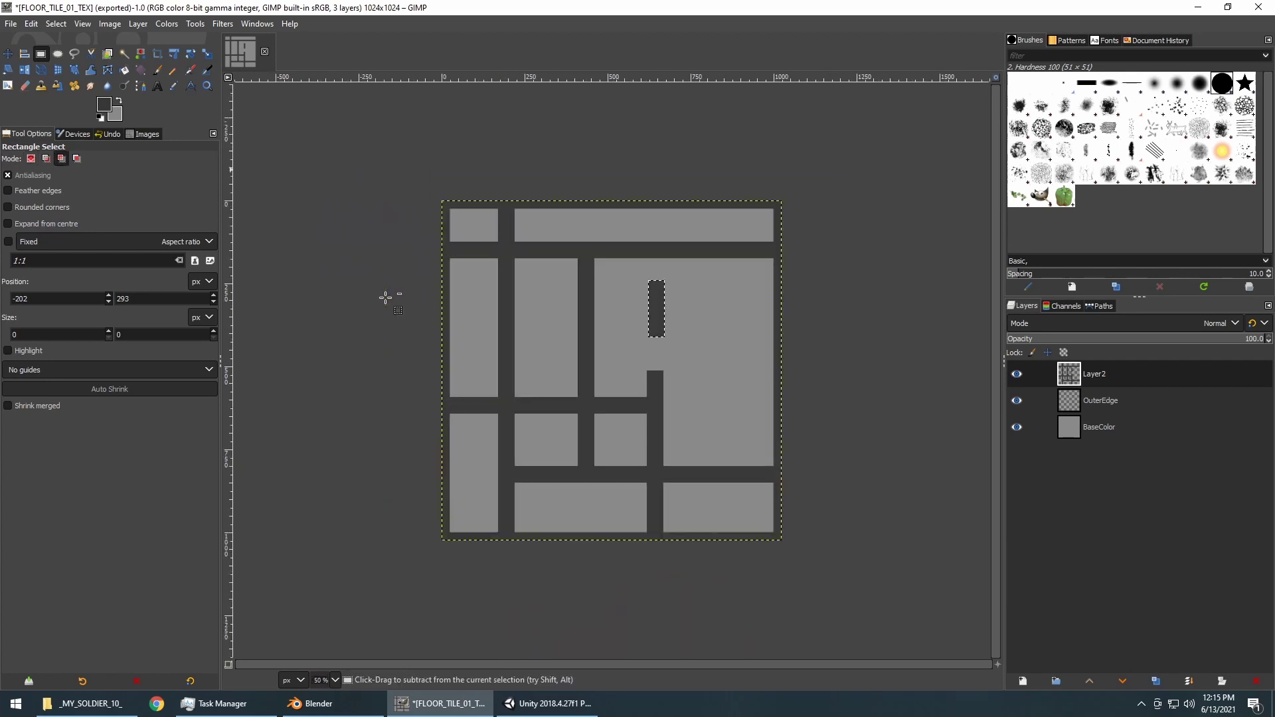
{"action": "key", "text": "ctrl+z"}
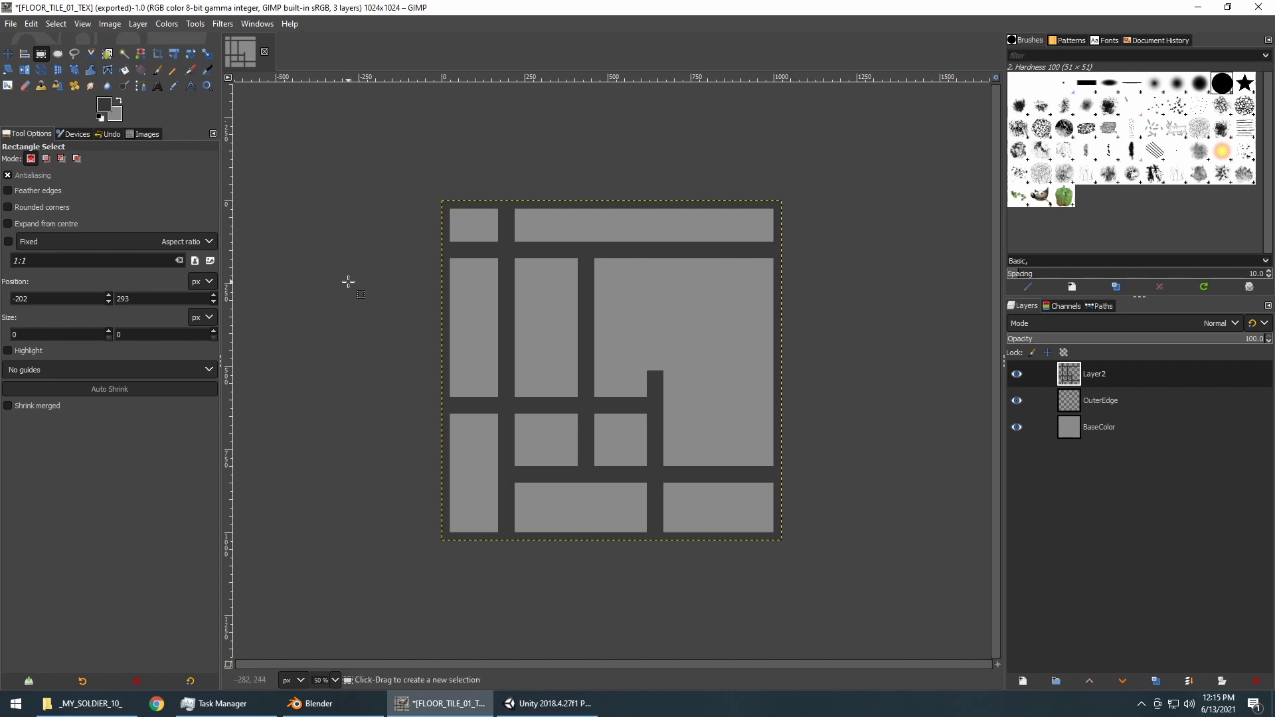
Rename Layer2 as CrossLines.
{"action": "double_click", "coordinate": [1113, 375]}
{"action": "type", "text": "Co"}
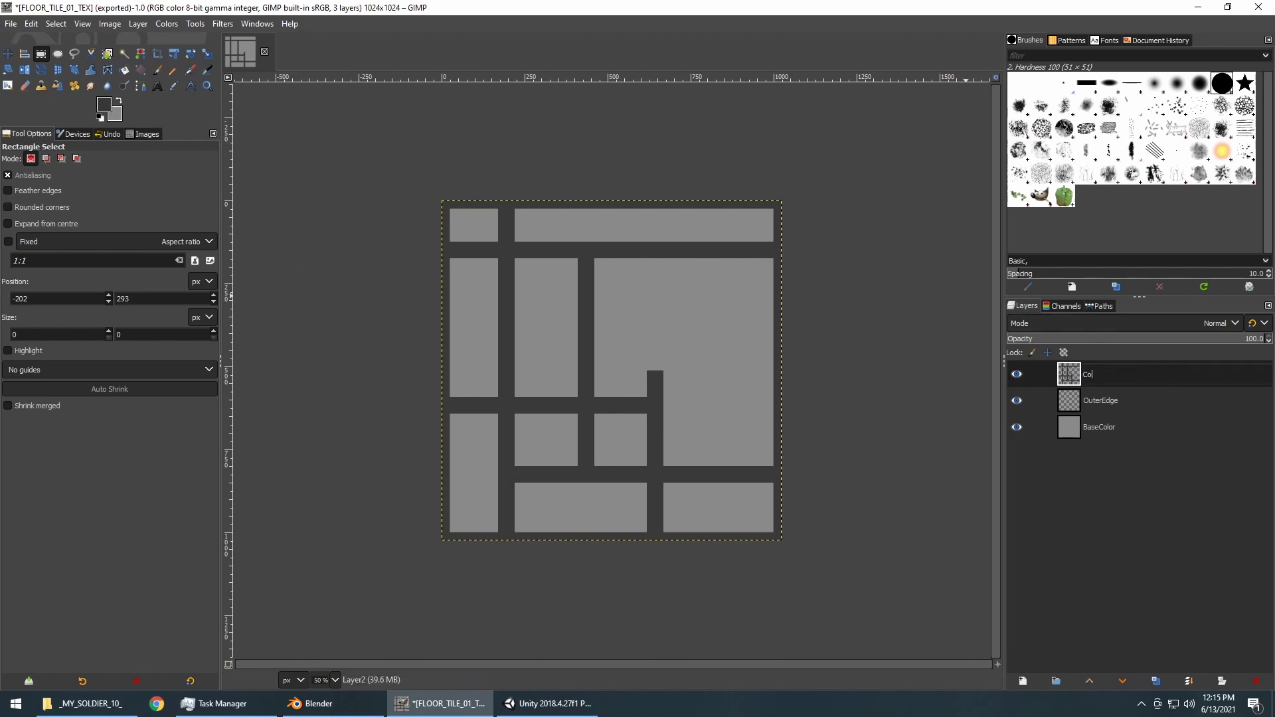
{"action": "type", "text": "ossLines"}
{"action": "key", "text": "Return"}
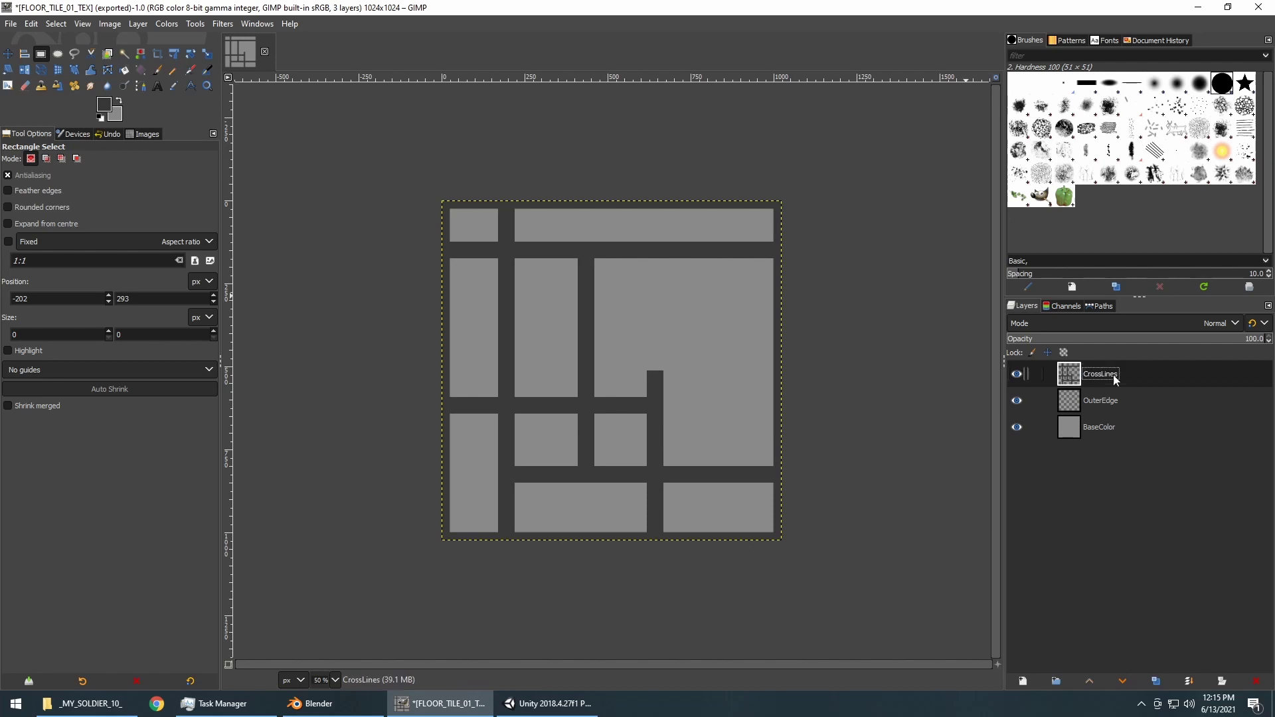
Hide and reshow the CrossLines, OuterEdge and BaseColor layers to examine what each contributes to the texture.
{"action": "left_click", "coordinate": [1016, 374]}
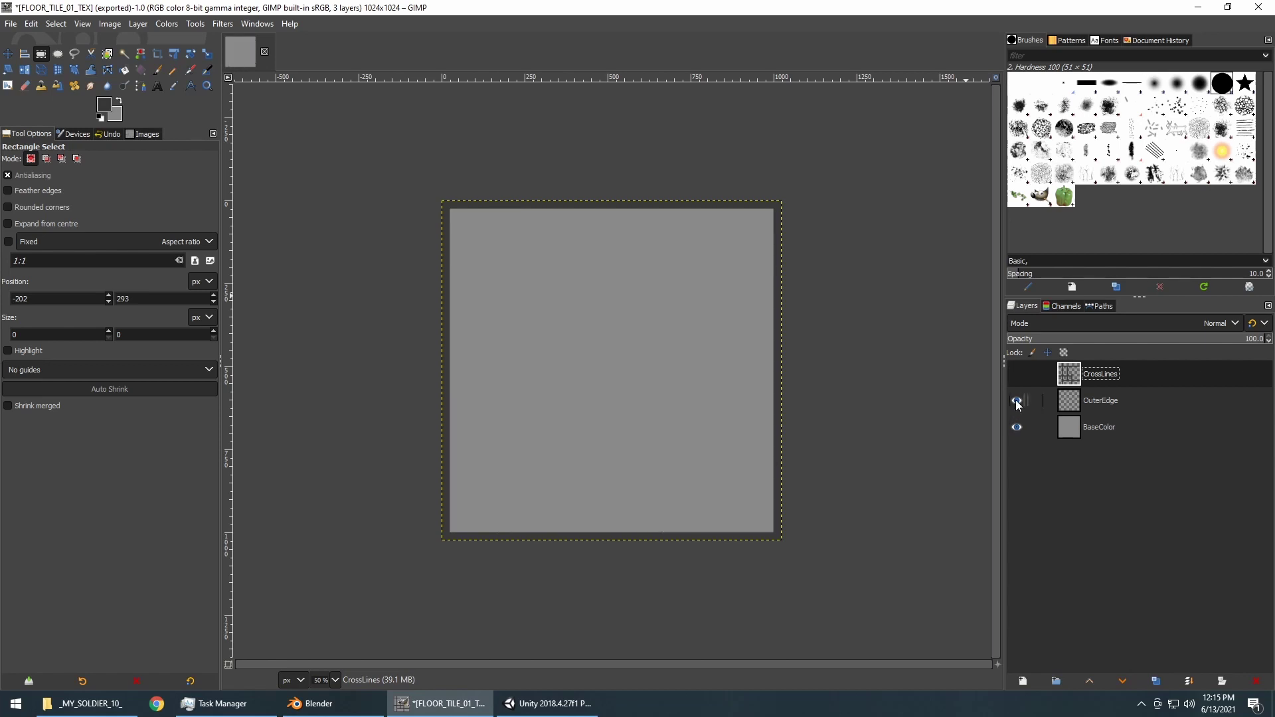
{"action": "left_click", "coordinate": [1017, 401]}
{"action": "left_click", "coordinate": [1017, 402]}
{"action": "left_click", "coordinate": [1020, 377]}
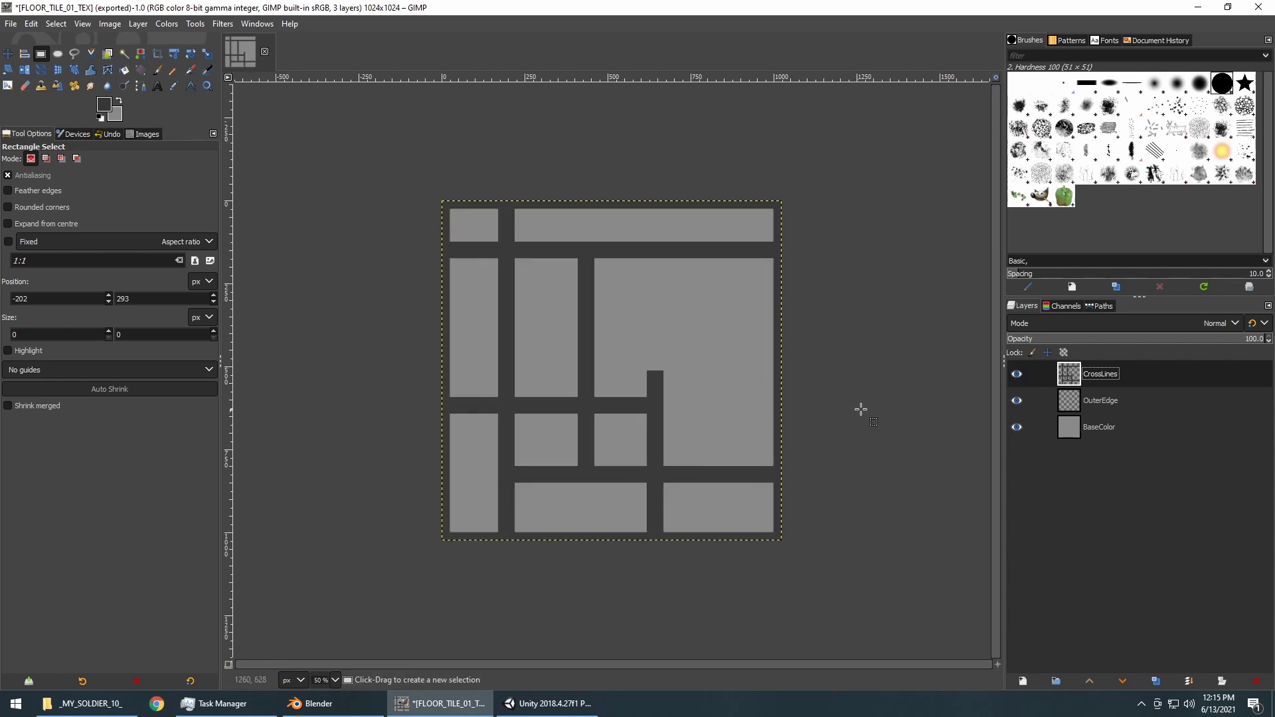
{"action": "left_click", "coordinate": [1021, 377]}
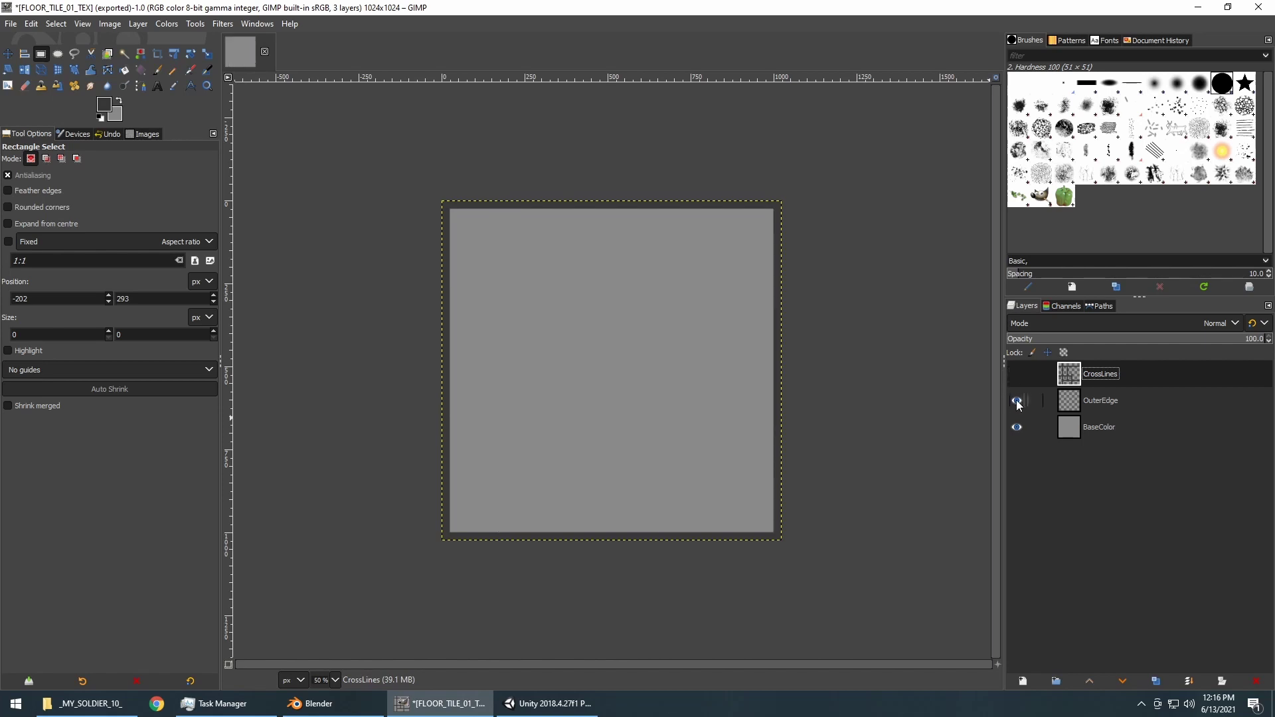
{"action": "left_click", "coordinate": [1016, 401]}
{"action": "left_click", "coordinate": [1017, 427]}
{"action": "left_click", "coordinate": [1017, 428]}
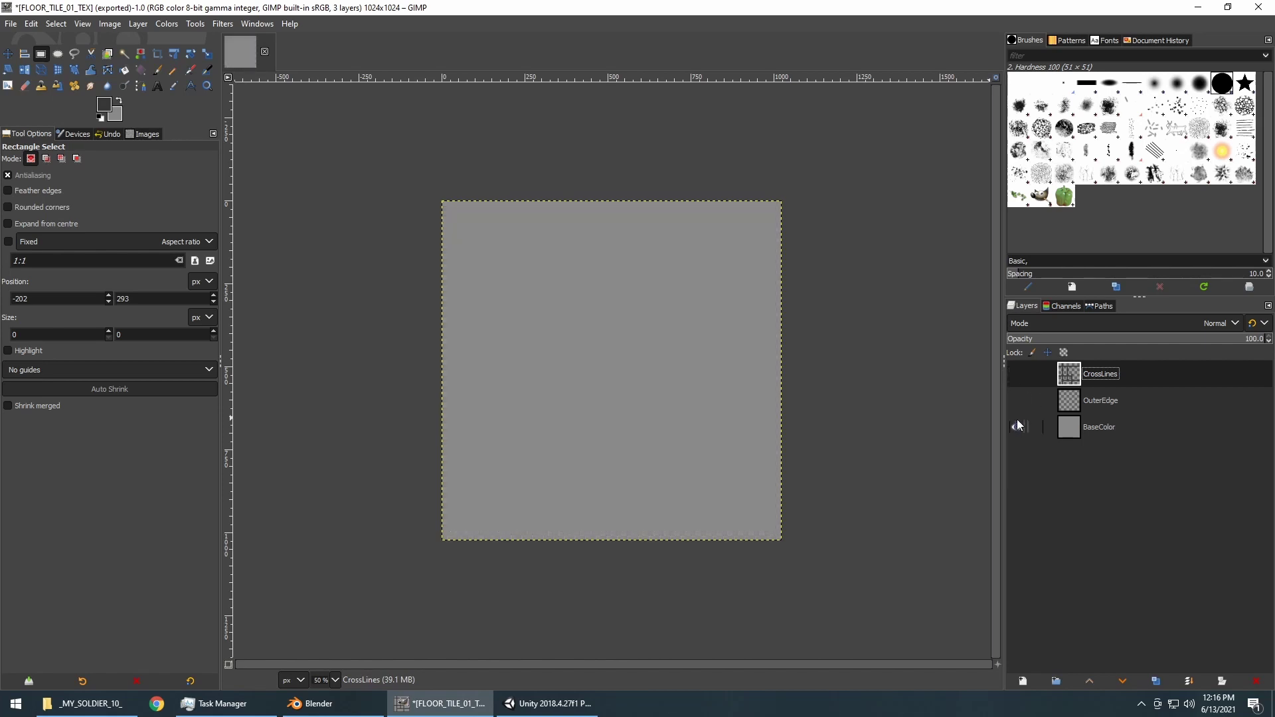
{"action": "left_click", "coordinate": [1017, 401]}
{"action": "left_click", "coordinate": [1016, 375]}
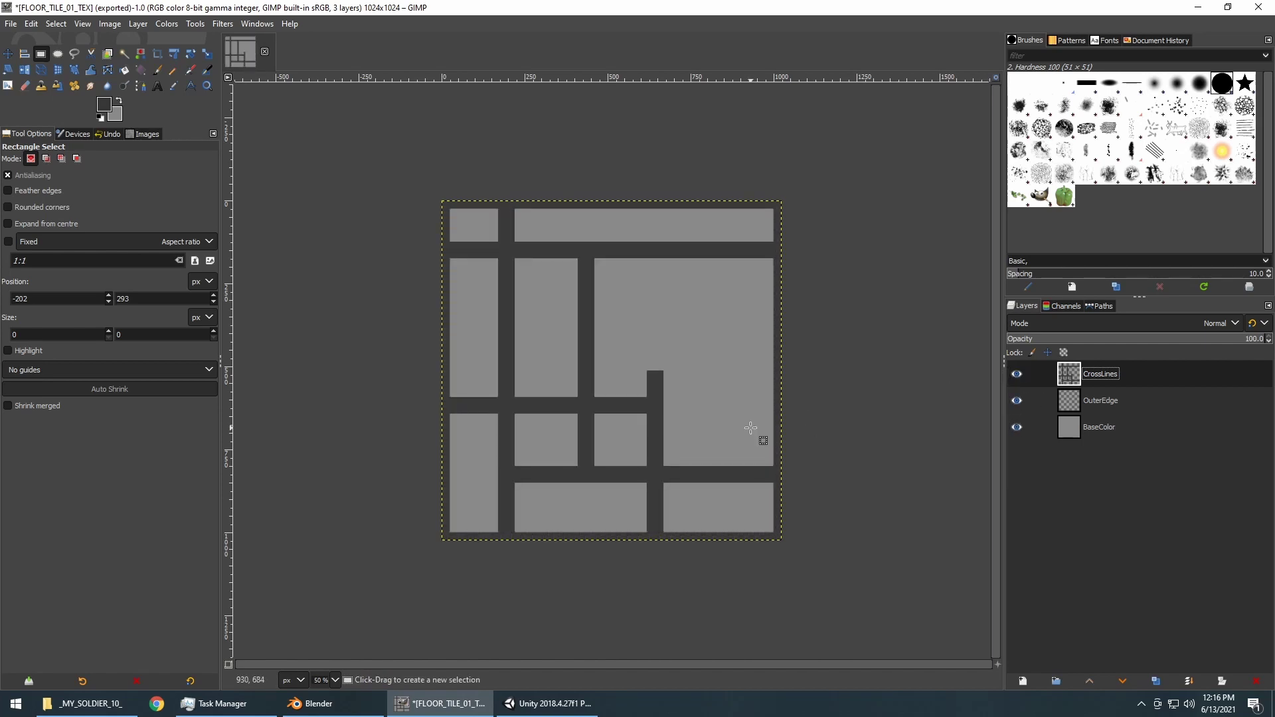
Re-export the texture to FLOOR_TILE_01_TEX.png and switch to Unity to inspect the floor tile from above.
{"action": "left_click", "coordinate": [10, 25]}
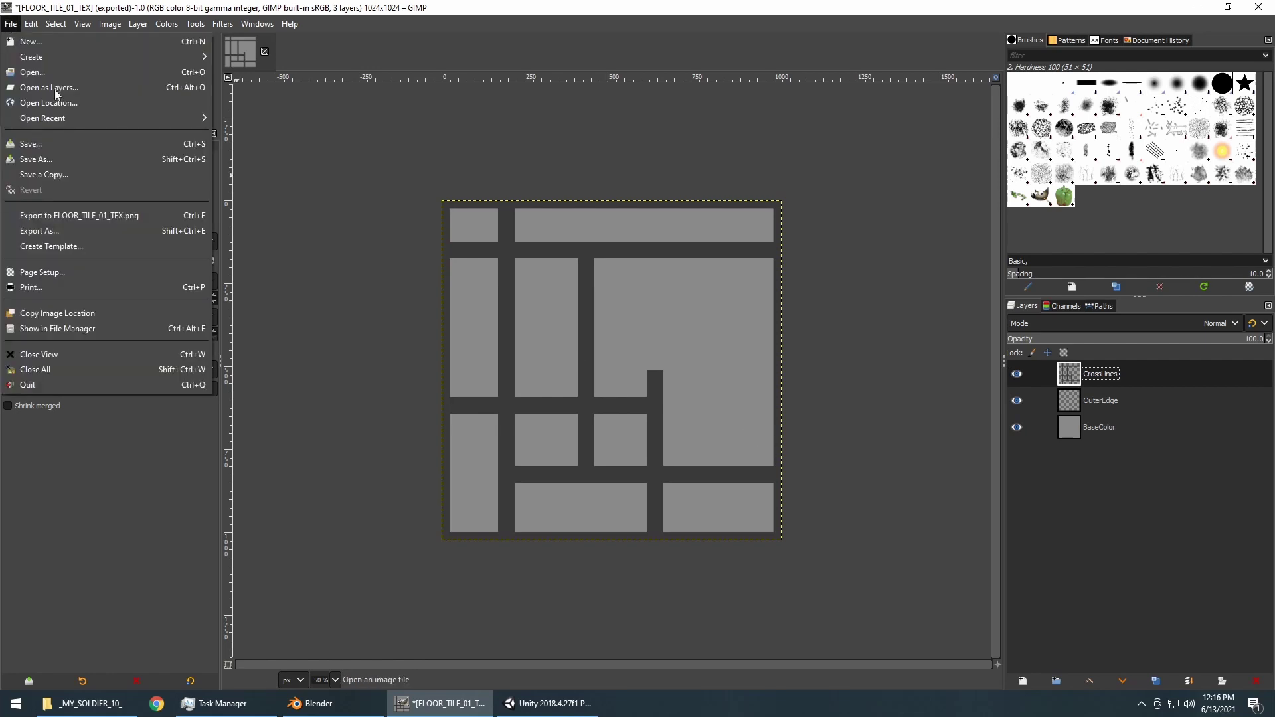
{"action": "left_click", "coordinate": [78, 214]}
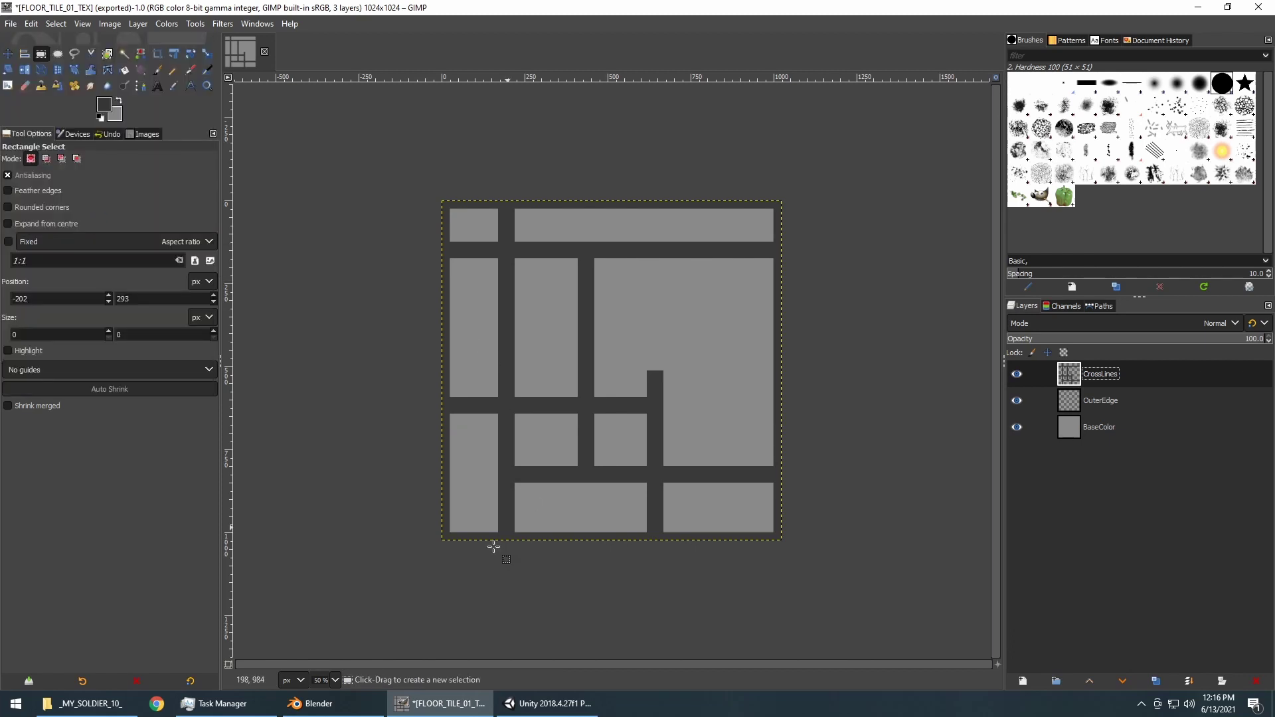
{"action": "left_click", "coordinate": [550, 705]}
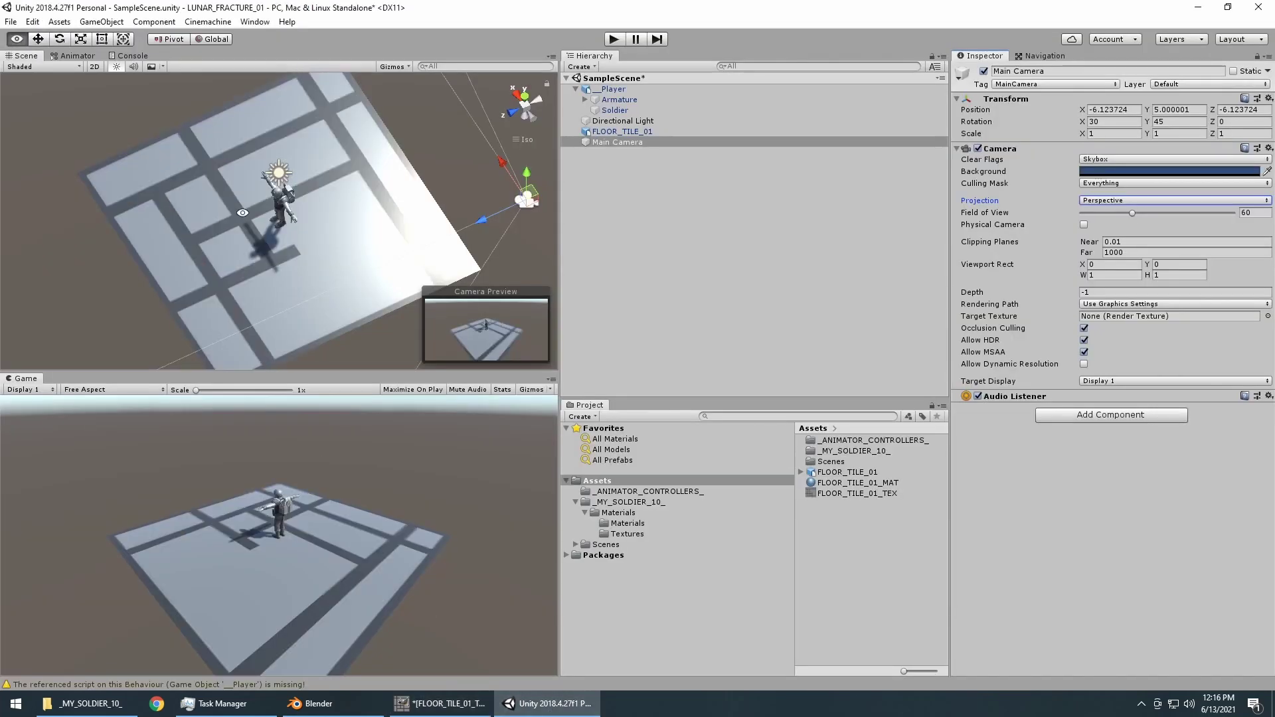
{"action": "left_click_drag", "start_coordinate": [242, 212], "coordinate": [233, 299]}
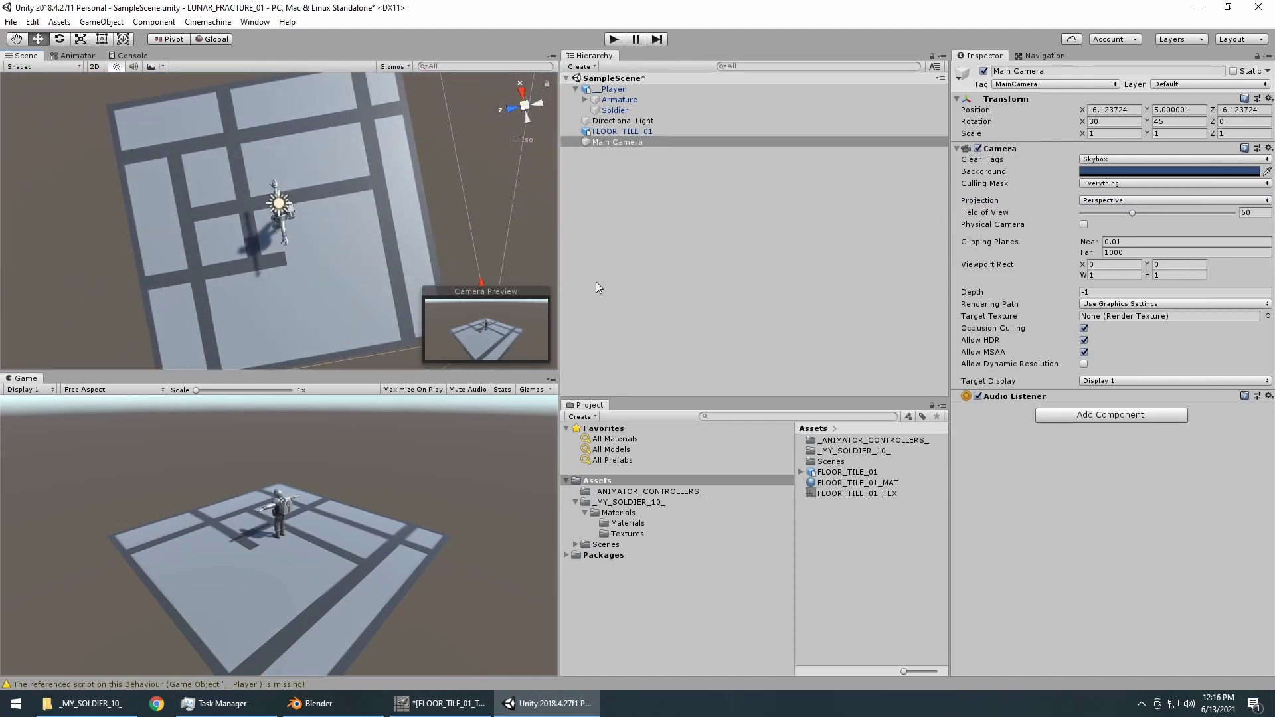
Back in GIMP, create a new layer from the visible image, rename it Metal and invert its colors.
{"action": "left_click", "coordinate": [473, 706]}
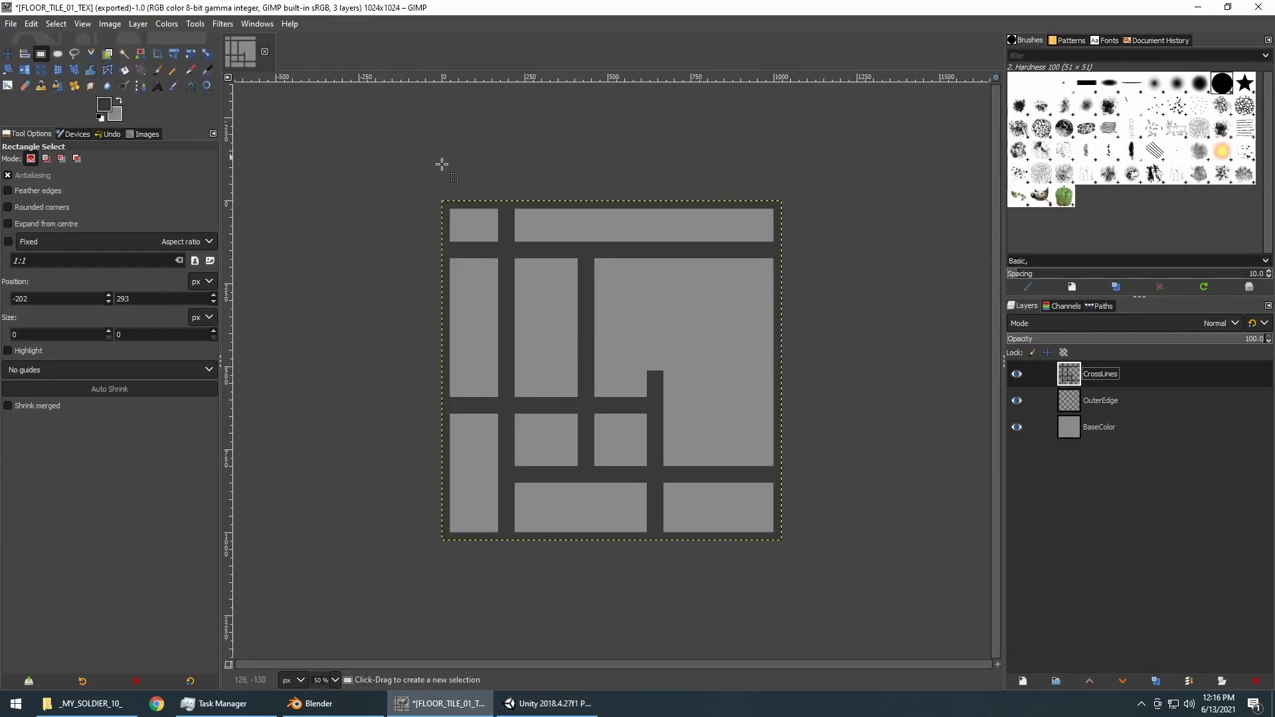
{"action": "left_click", "coordinate": [138, 24]}
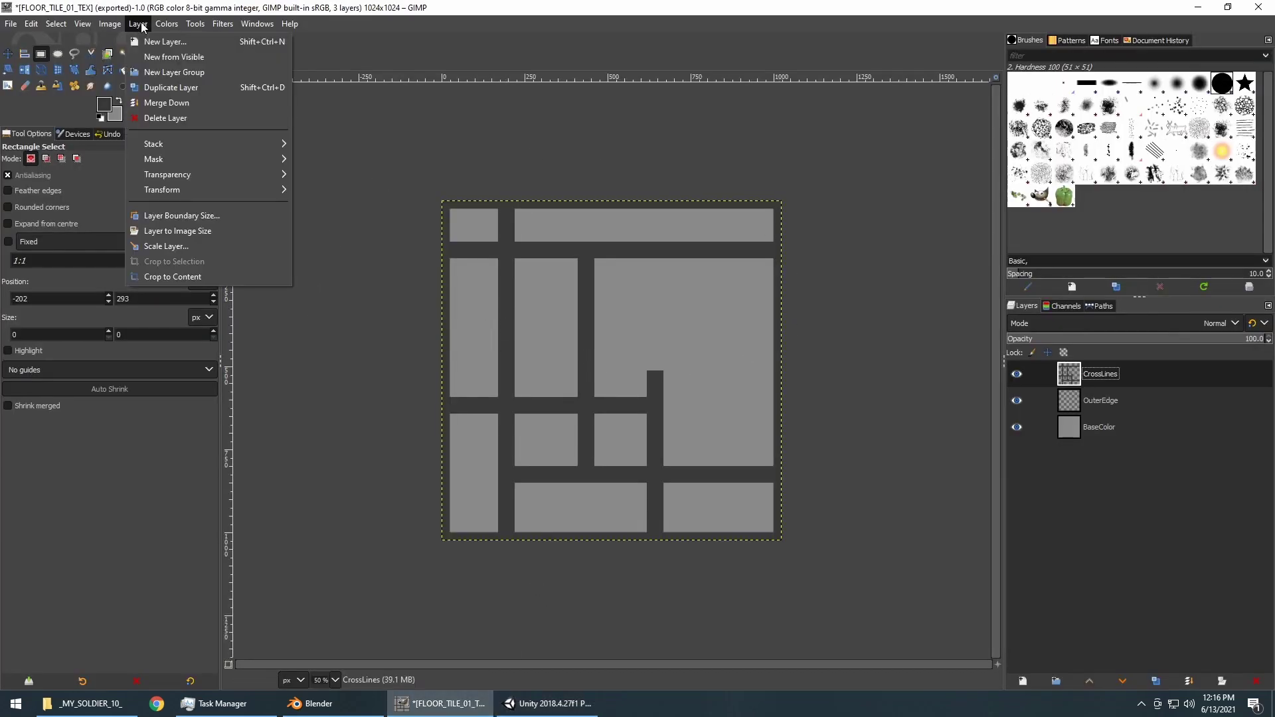
{"action": "left_click", "coordinate": [160, 55]}
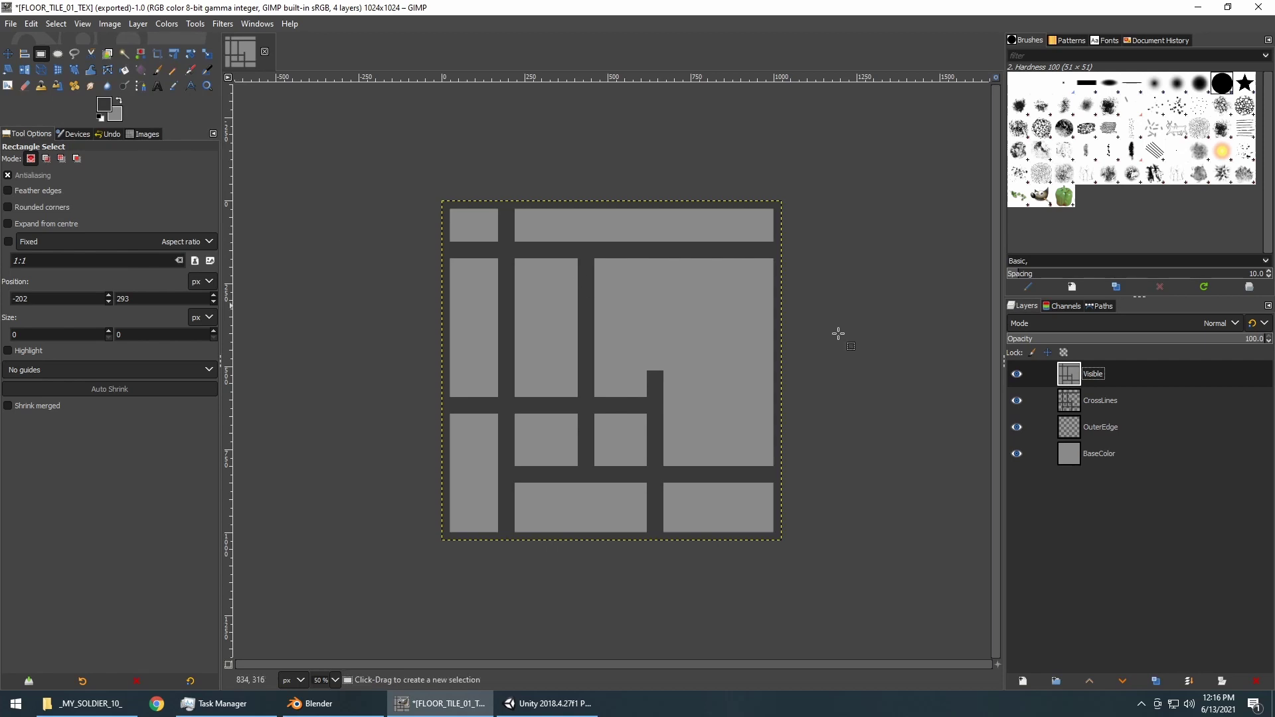
{"action": "double_click", "coordinate": [1095, 375]}
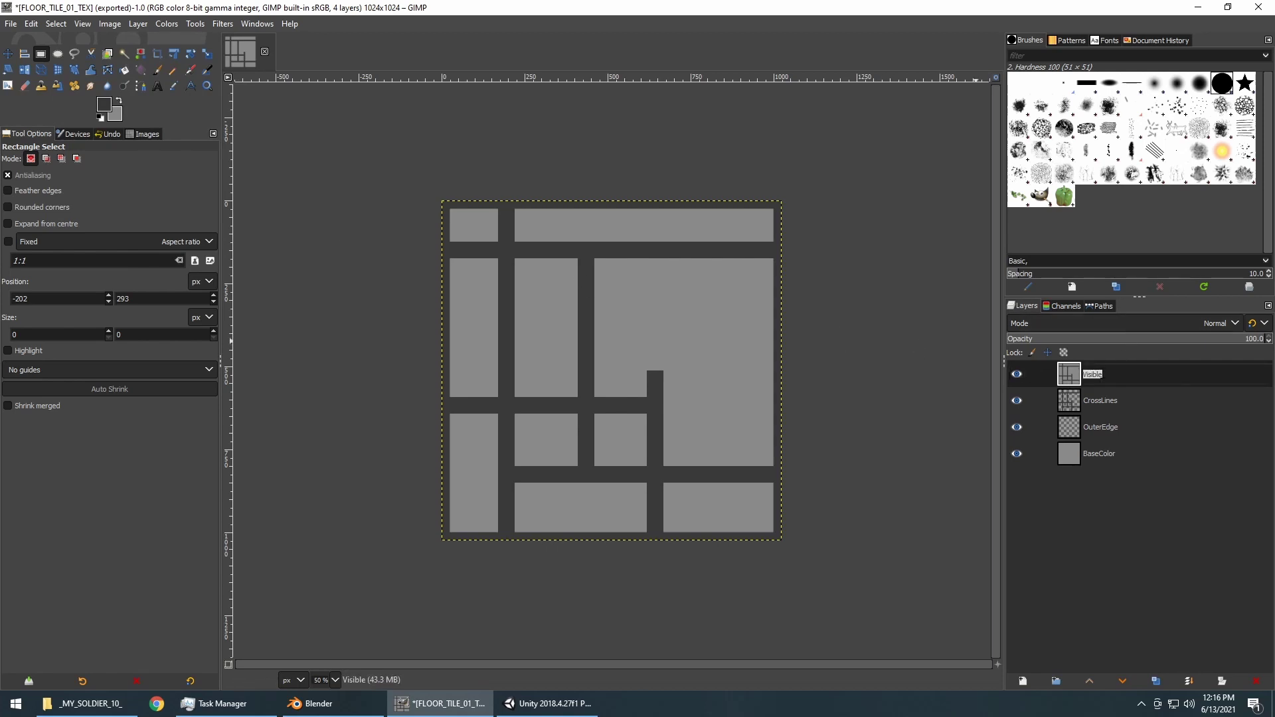
{"action": "type", "text": "ME"}
{"action": "key", "text": "Return"}
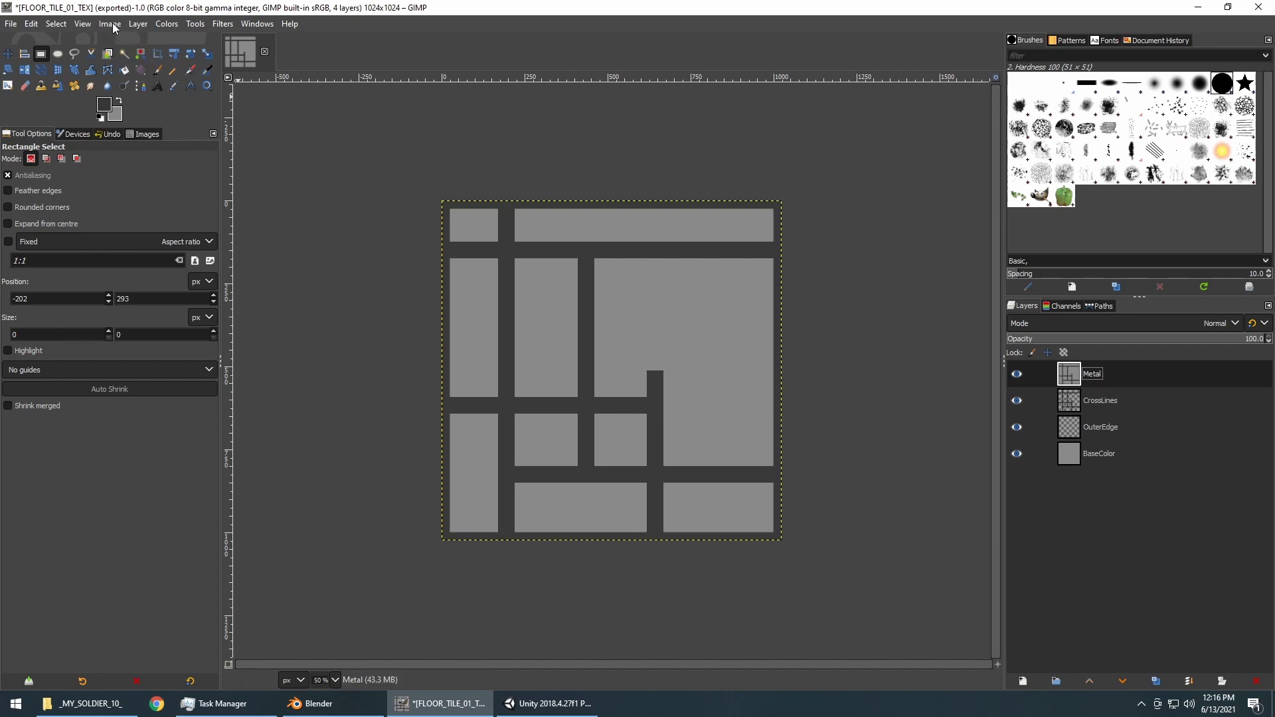
{"action": "left_click", "coordinate": [164, 24]}
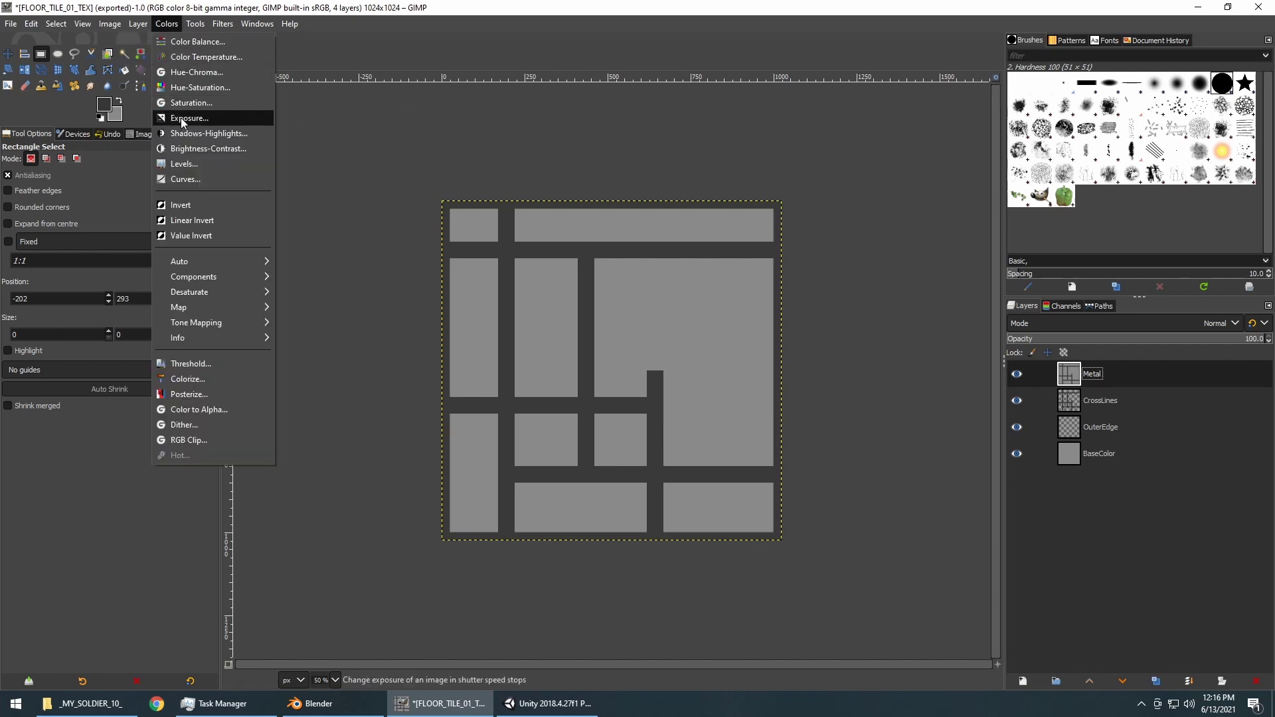
{"action": "left_click", "coordinate": [186, 205]}
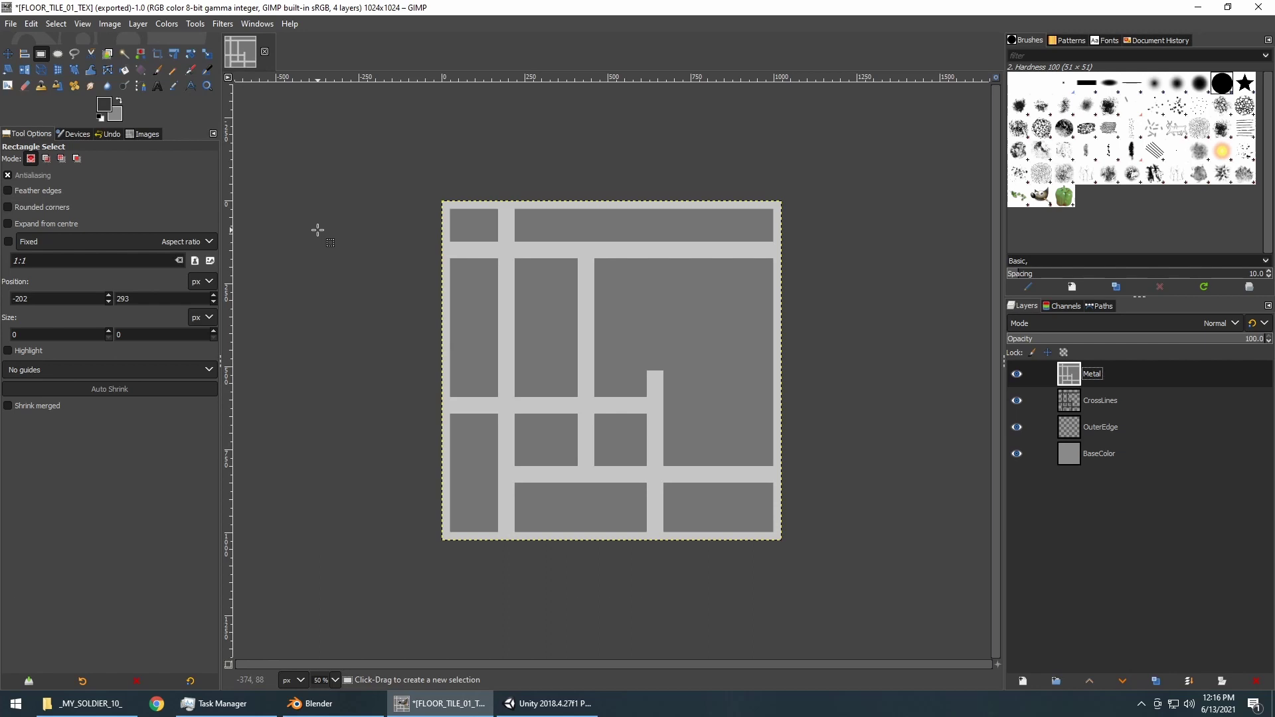
Export the inverted image as FLOOR_TILE_01_MET.png into the project's Assets folder with the default PNG options.
{"action": "left_click", "coordinate": [11, 24]}
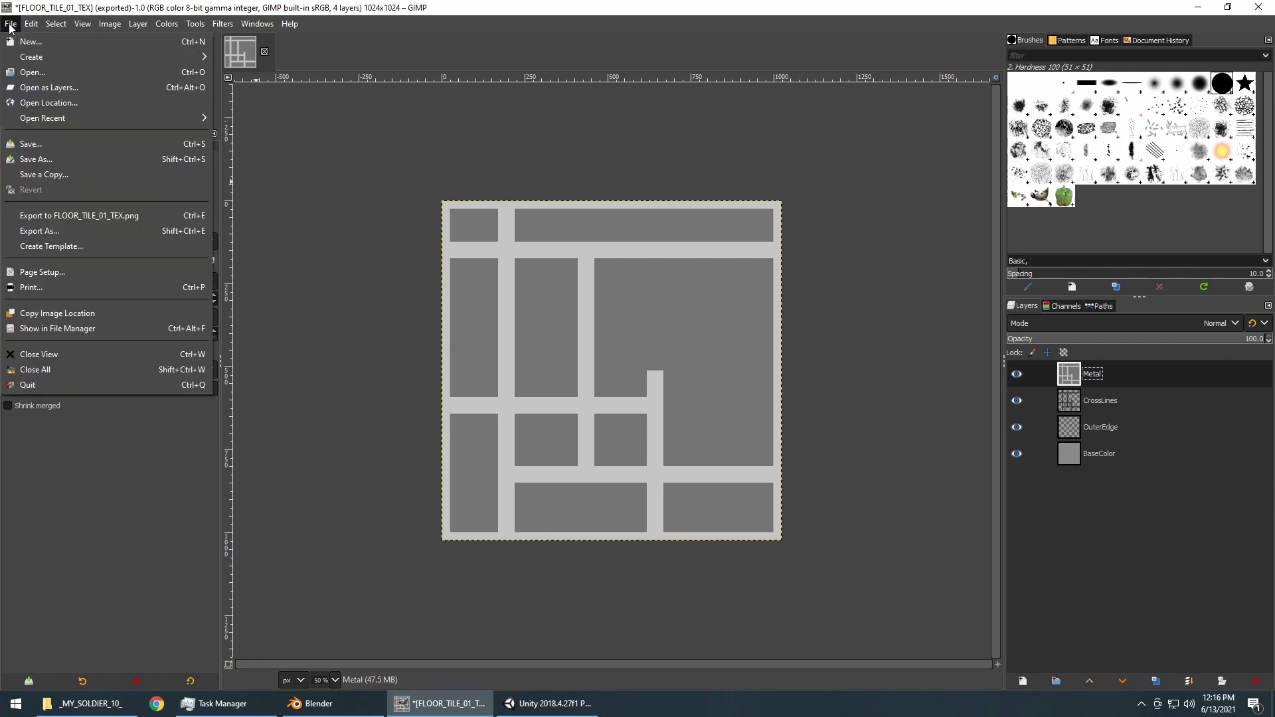
{"action": "left_click", "coordinate": [50, 231]}
{"action": "key", "text": "Right"}
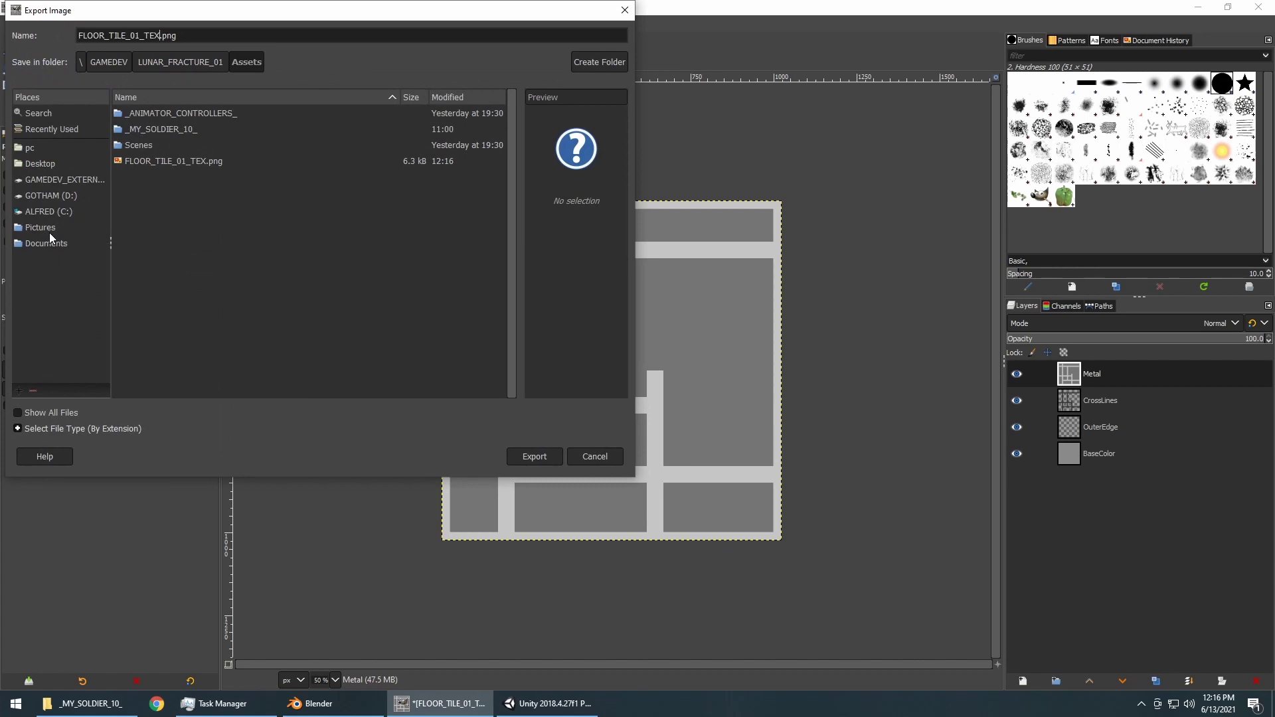
{"action": "key", "text": "BackSpace"}
{"action": "key", "text": "BackSpace"}
{"action": "key", "text": "BackSpace"}
{"action": "type", "text": "METAL"}
{"action": "key", "text": "Return"}
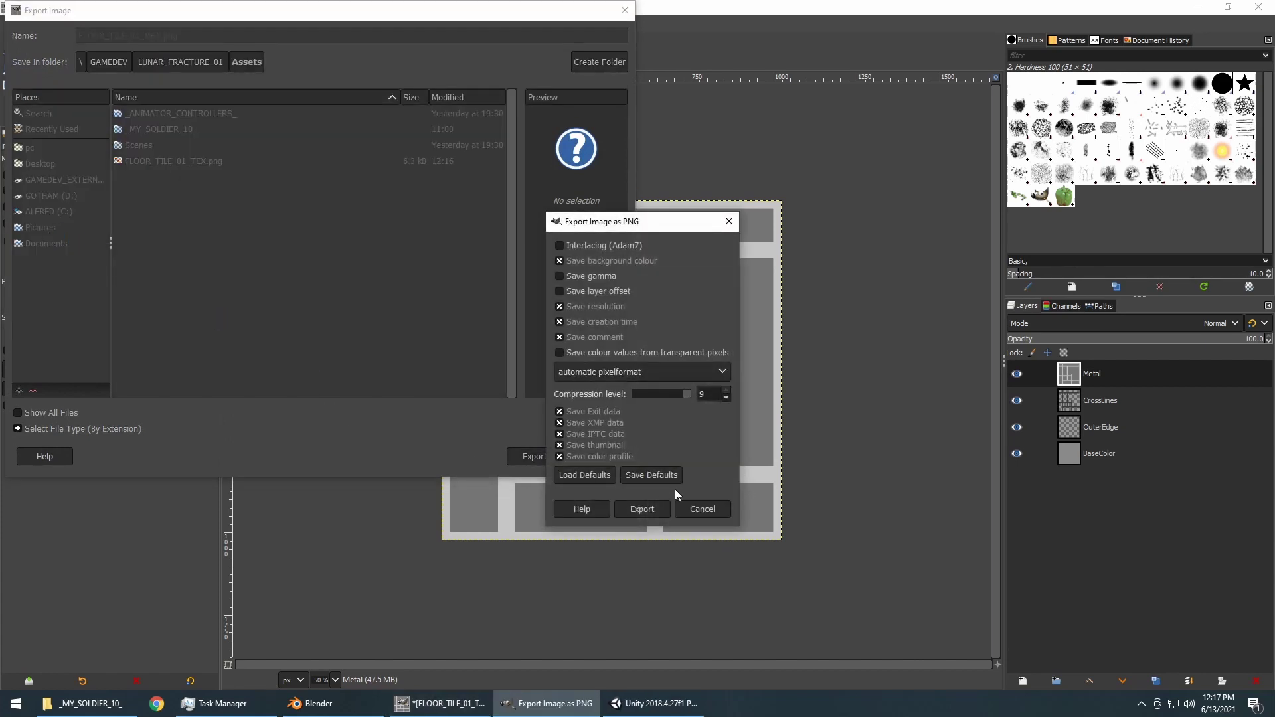
{"action": "left_click", "coordinate": [642, 509]}
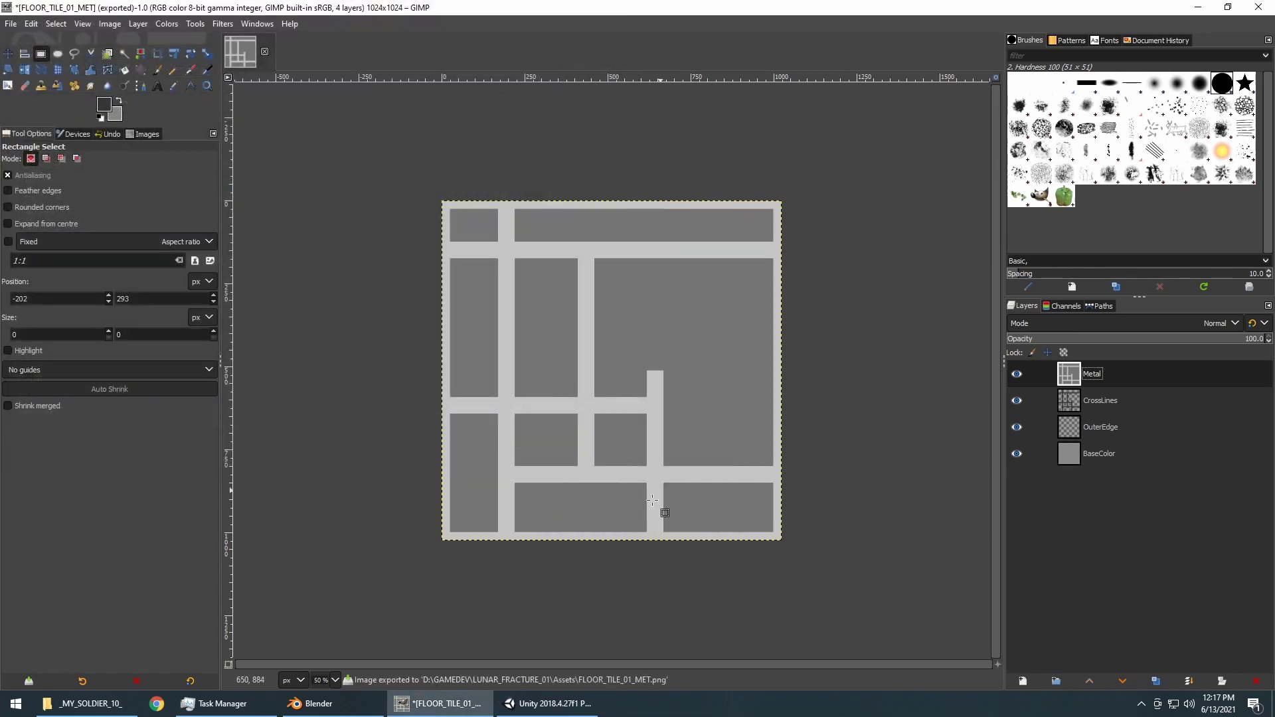
In Unity, assign FLOOR_TILE_01_MET as the Metallic map of the floor tile's material and inspect its reflection.
{"action": "left_click", "coordinate": [569, 703]}
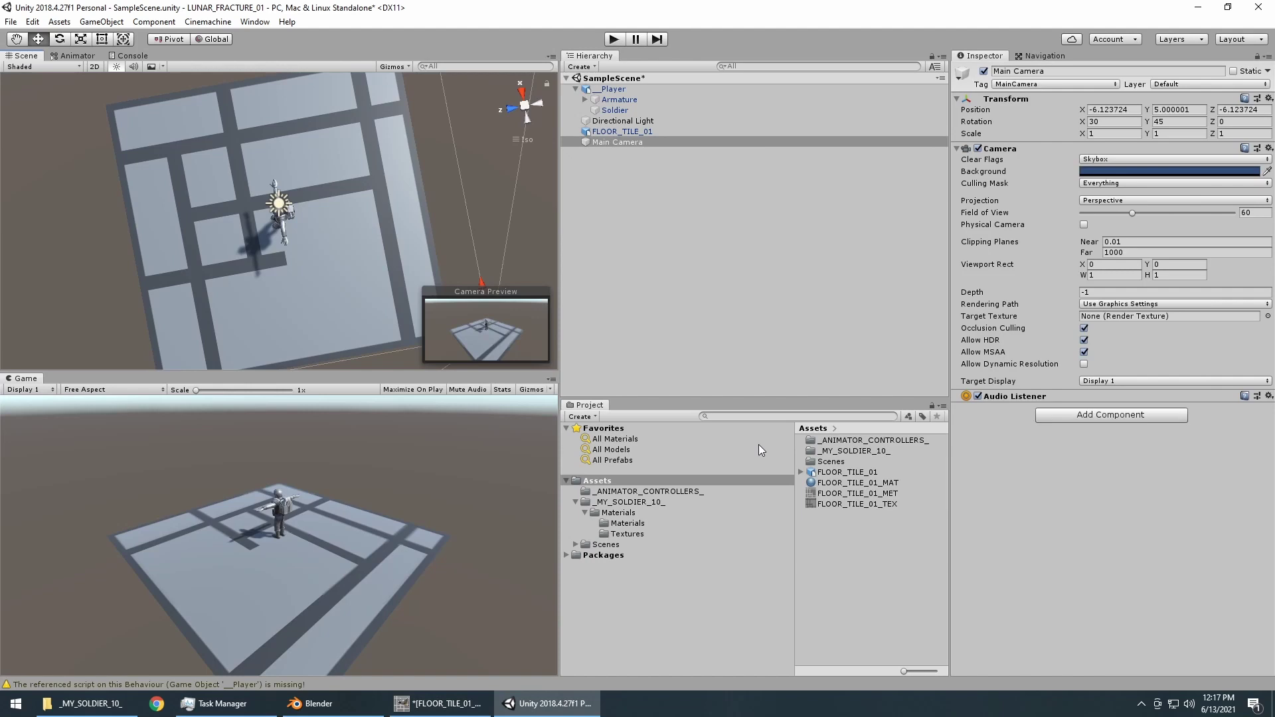
{"action": "left_click", "coordinate": [626, 133]}
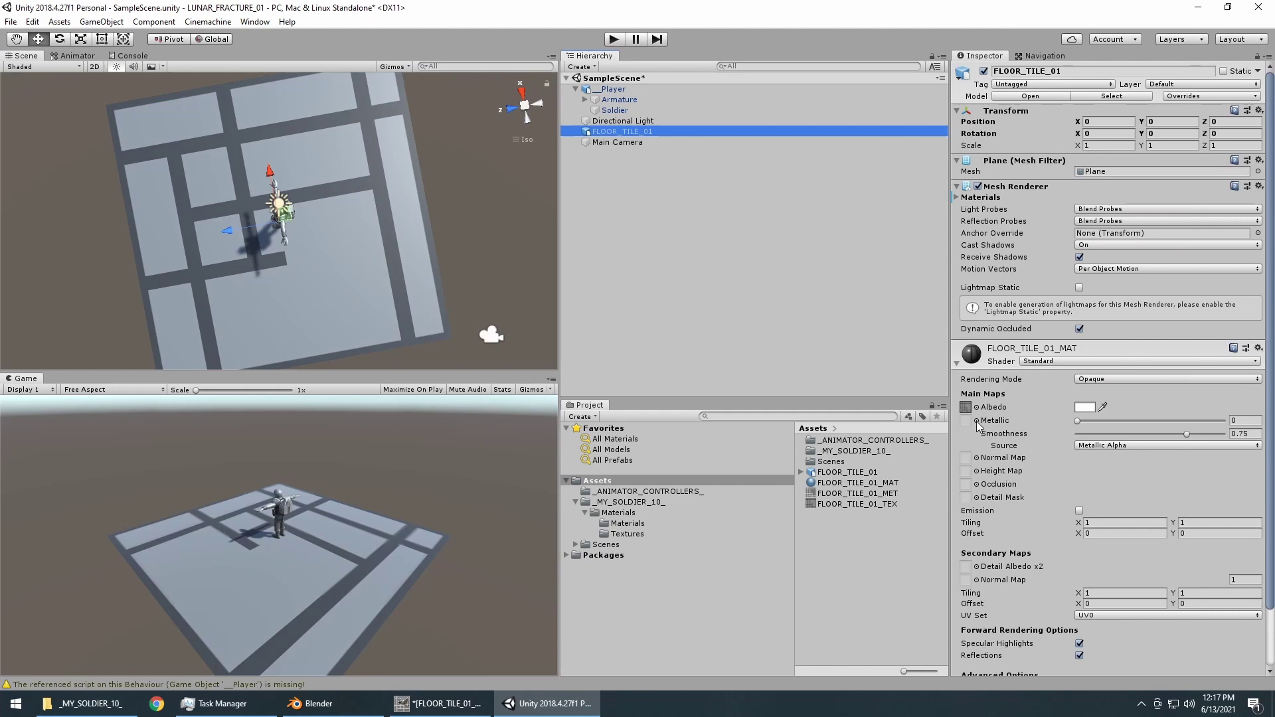
{"action": "left_click_drag", "start_coordinate": [833, 496], "coordinate": [969, 427]}
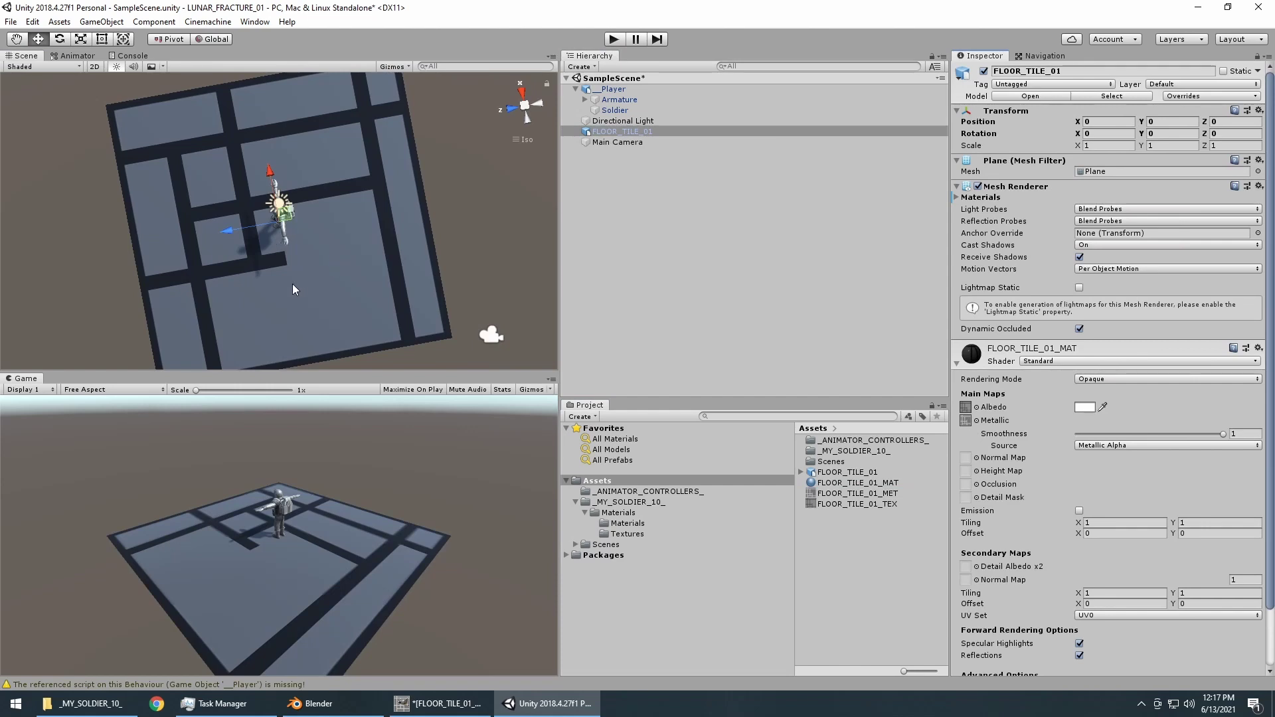
{"action": "left_click_drag", "start_coordinate": [247, 308], "coordinate": [326, 201]}
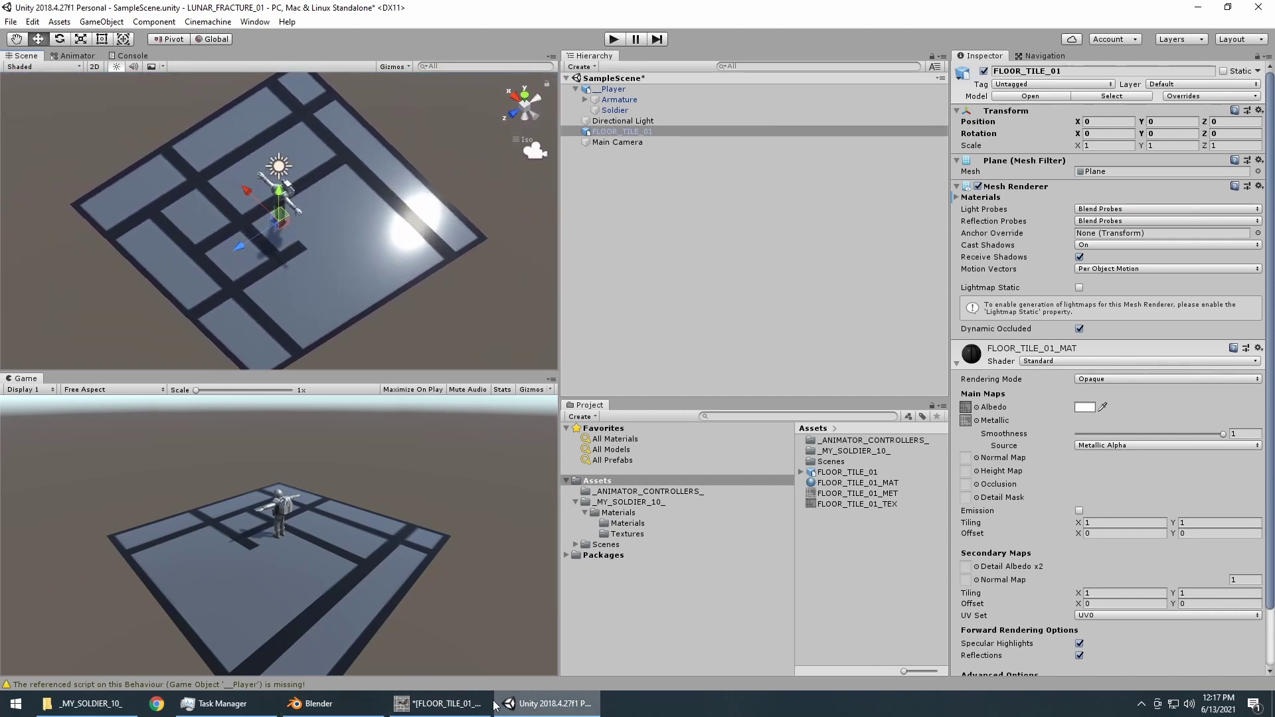
Back in GIMP, adjust the Metal layer to brightness -13 and contrast 105.
{"action": "left_click", "coordinate": [469, 706]}
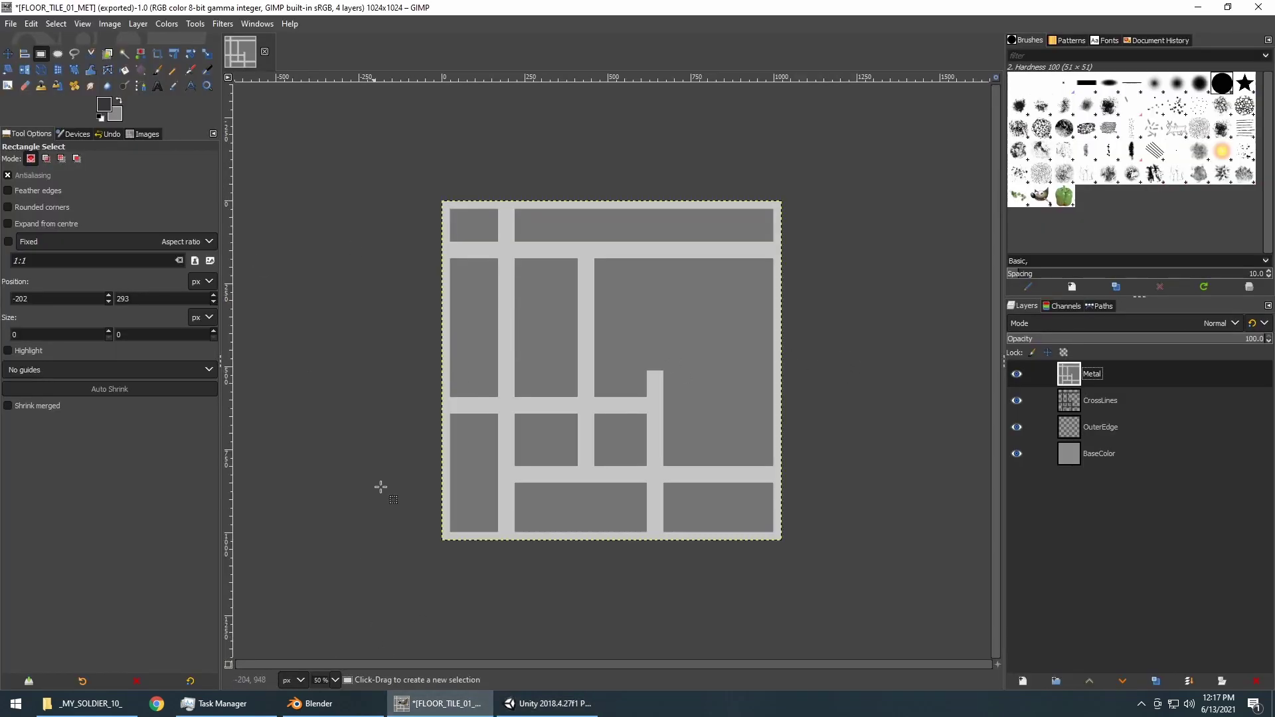
{"action": "left_click", "coordinate": [171, 25]}
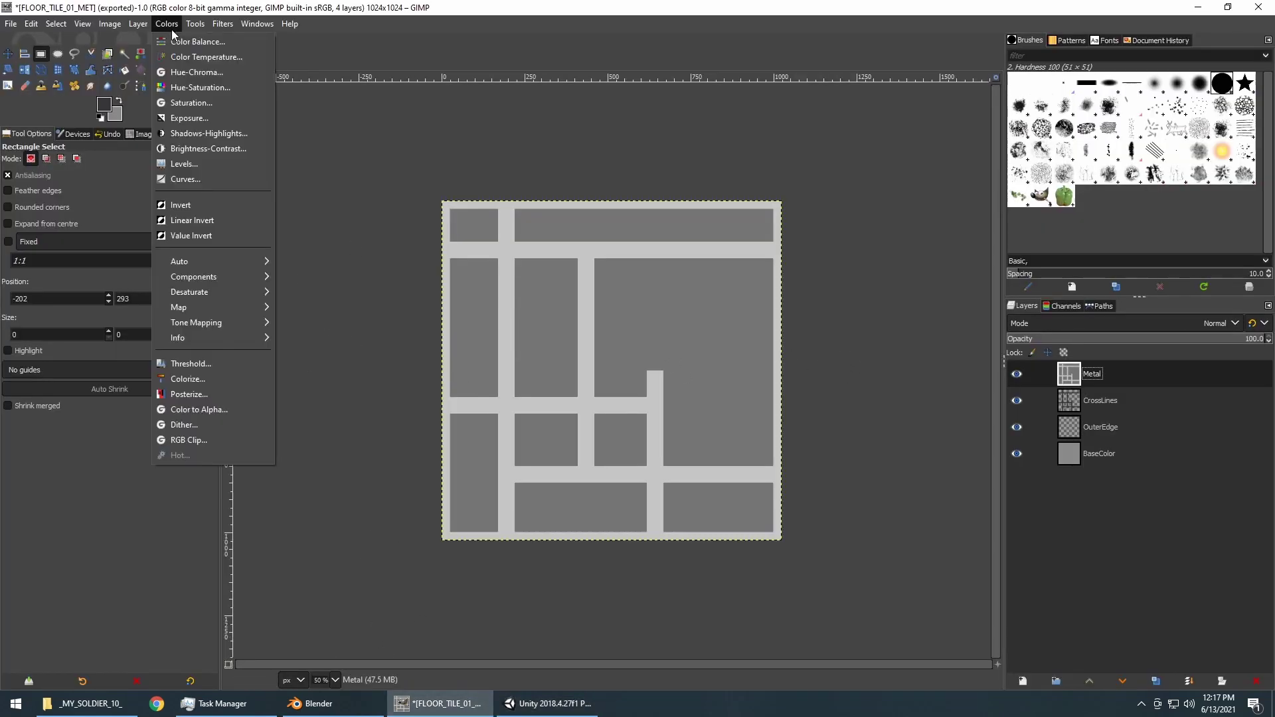
{"action": "left_click", "coordinate": [197, 149]}
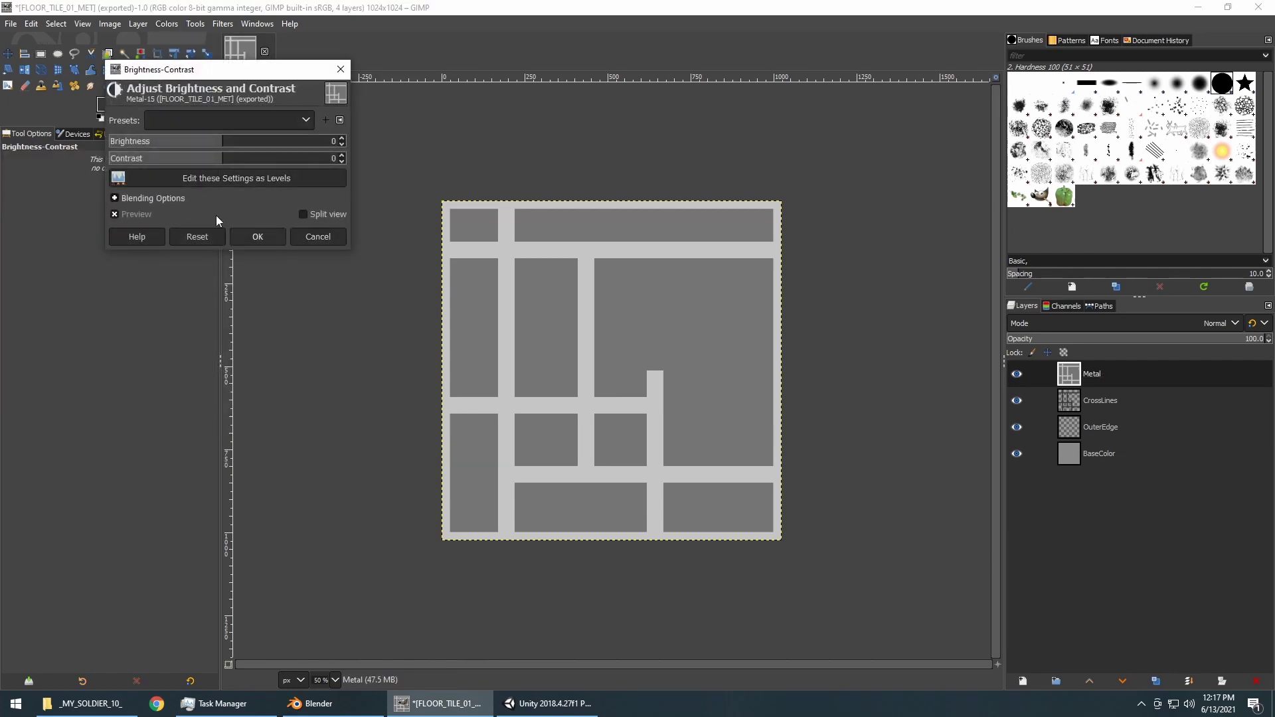
{"action": "left_click_drag", "start_coordinate": [223, 141], "coordinate": [305, 143]}
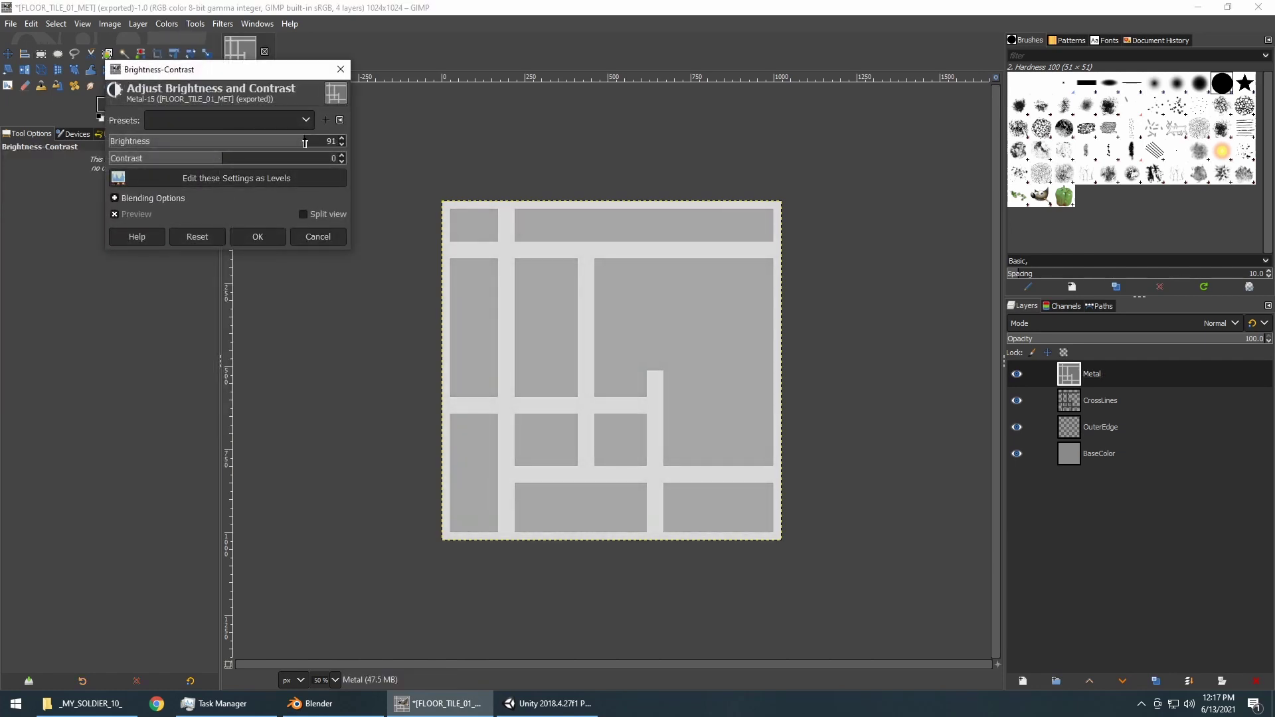
{"action": "mouse_move", "coordinate": [221, 155]}
{"action": "left_mouse_down"}
{"action": "mouse_move", "coordinate": [318, 162]}
{"action": "mouse_move", "coordinate": [211, 141]}
{"action": "left_mouse_up"}
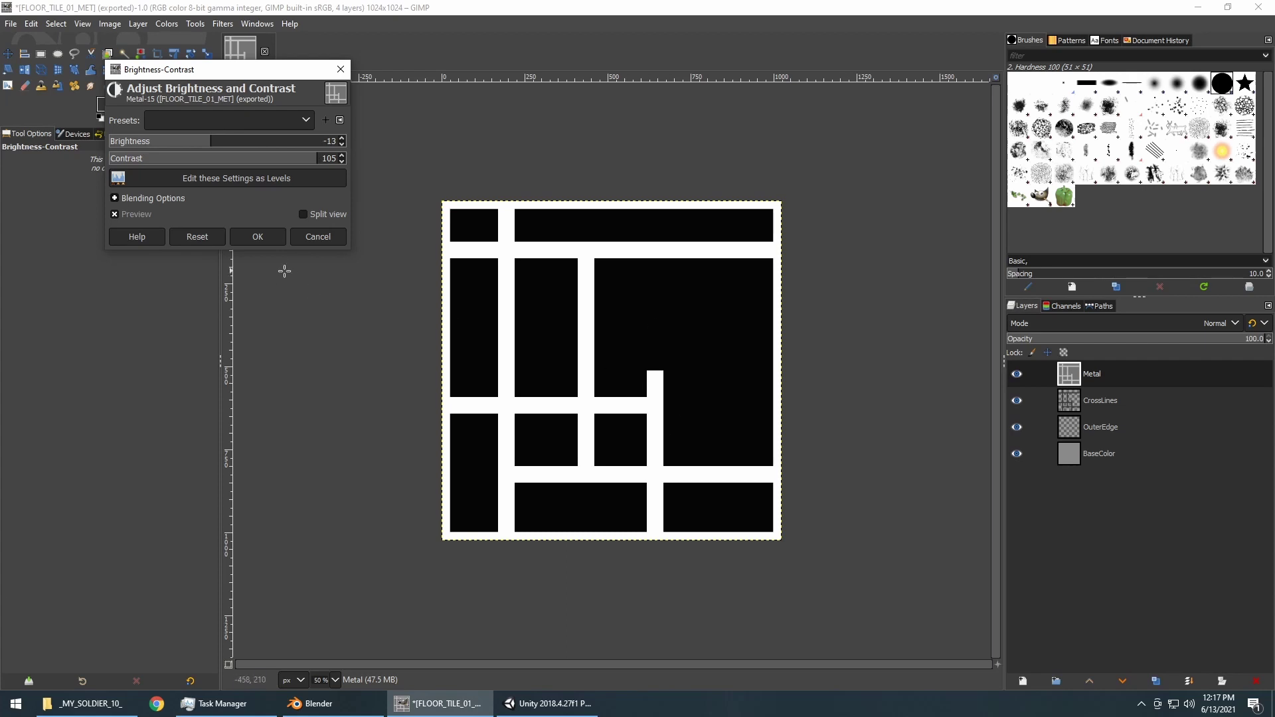
{"action": "left_click", "coordinate": [266, 237]}
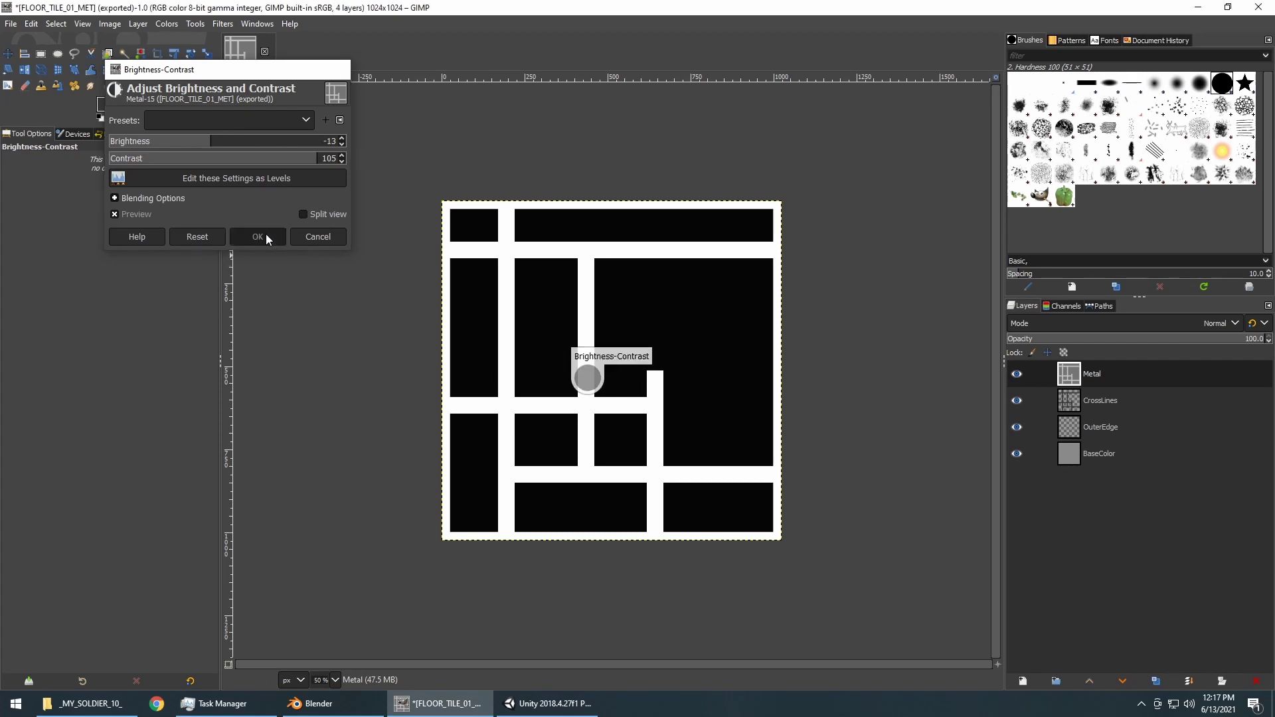
Re-export the image to FLOOR_TILE_01_MET.png and switch to Unity to inspect the tile's reflection from a lower angle.
{"action": "left_click", "coordinate": [10, 23]}
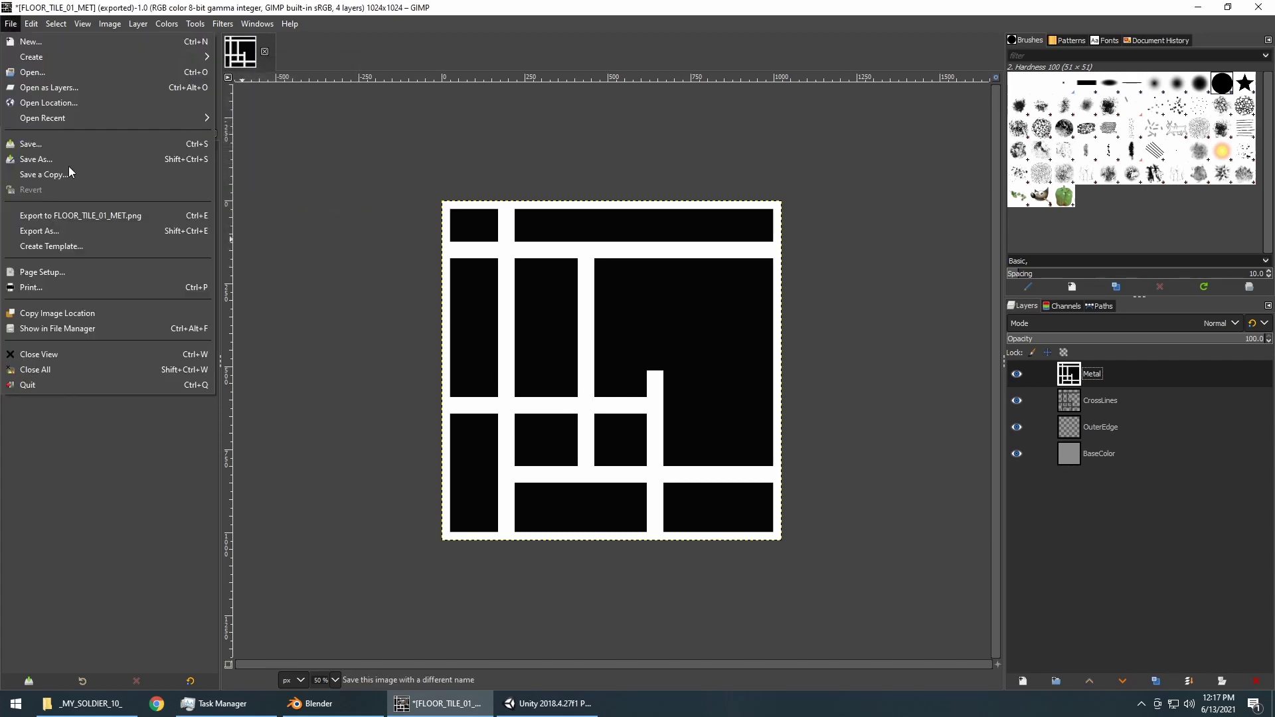
{"action": "left_click", "coordinate": [101, 216]}
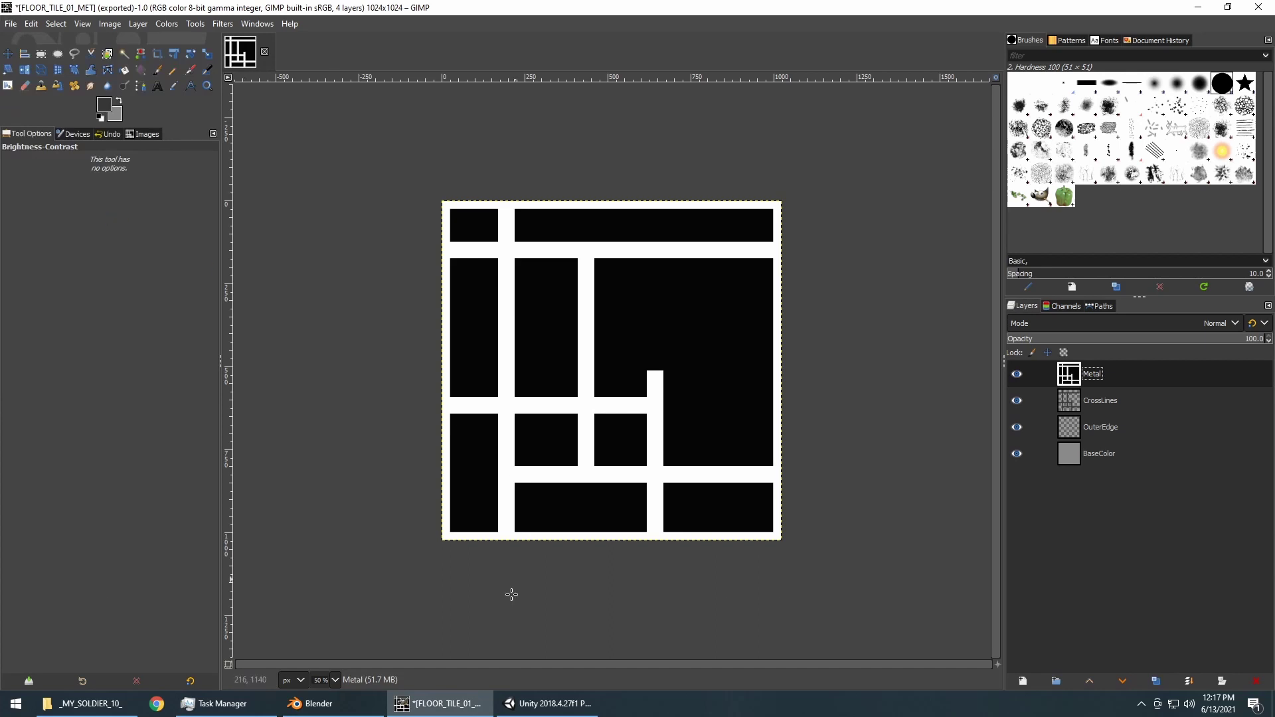
{"action": "left_click", "coordinate": [550, 713]}
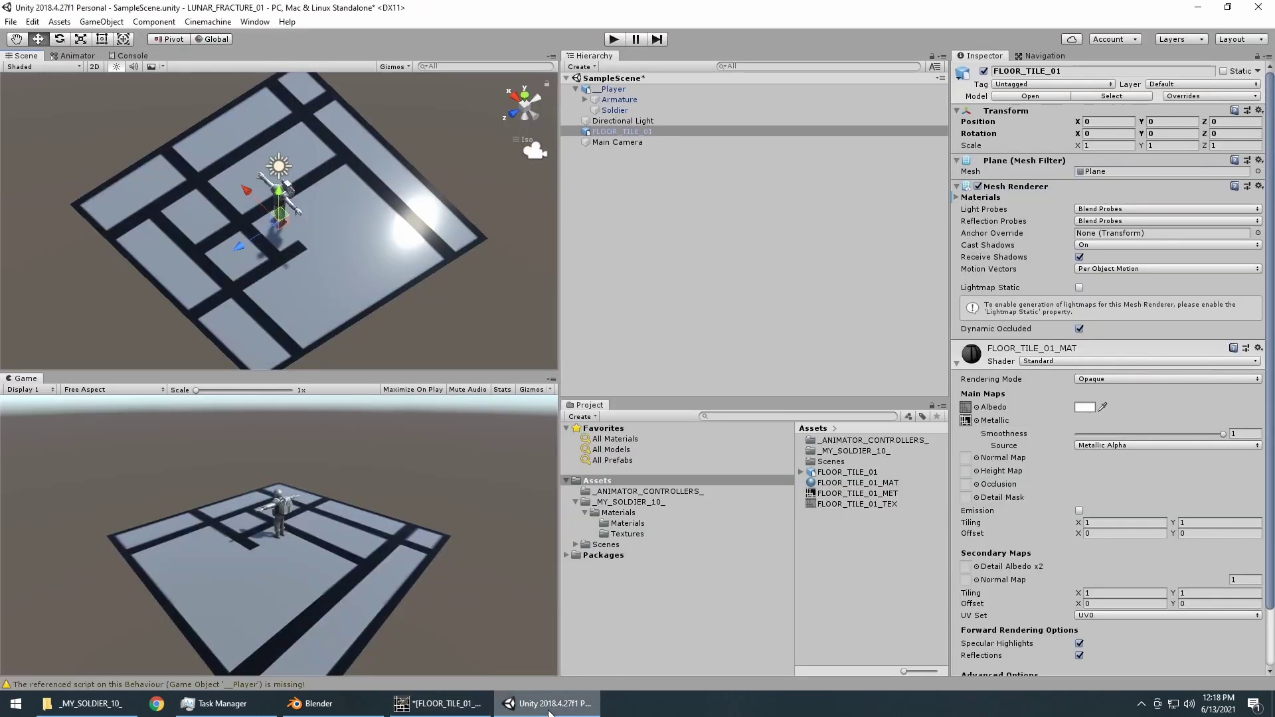
{"action": "left_click_drag", "start_coordinate": [394, 310], "coordinate": [458, 225]}
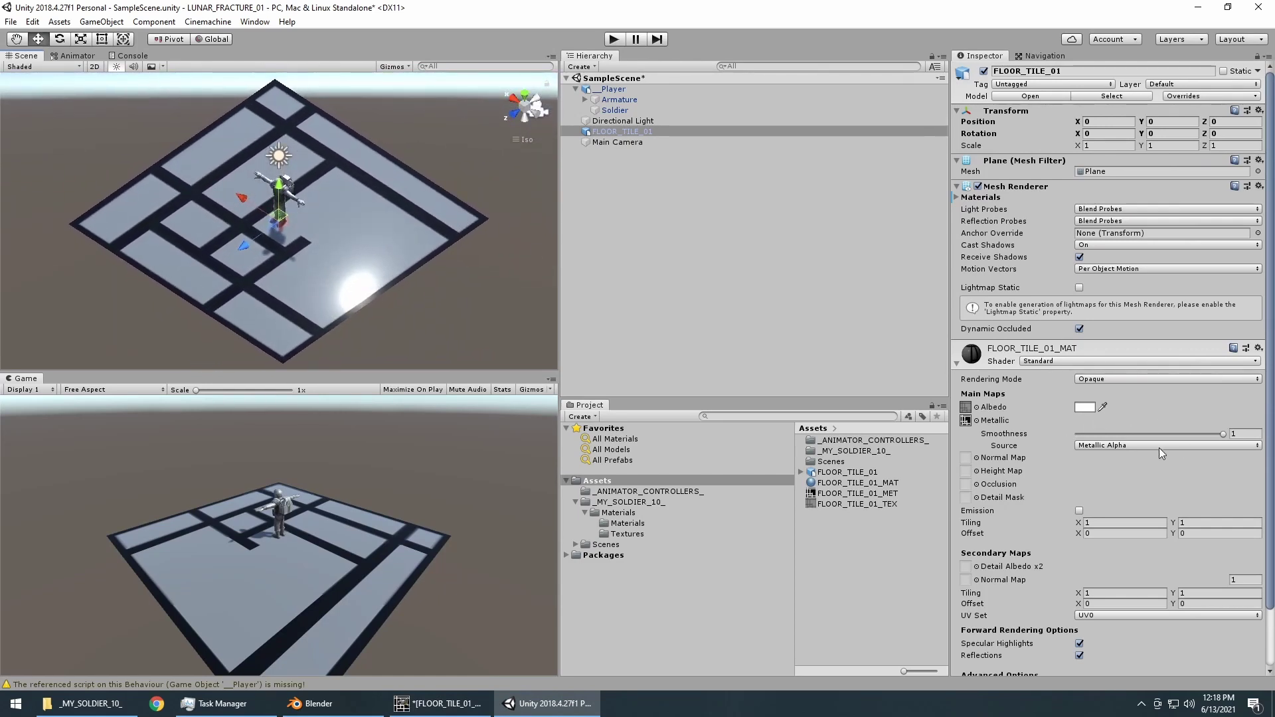
Set the floor tile material's smoothness to 0.75 and inspect the reflection from another angle.
{"action": "left_click", "coordinate": [1234, 434]}
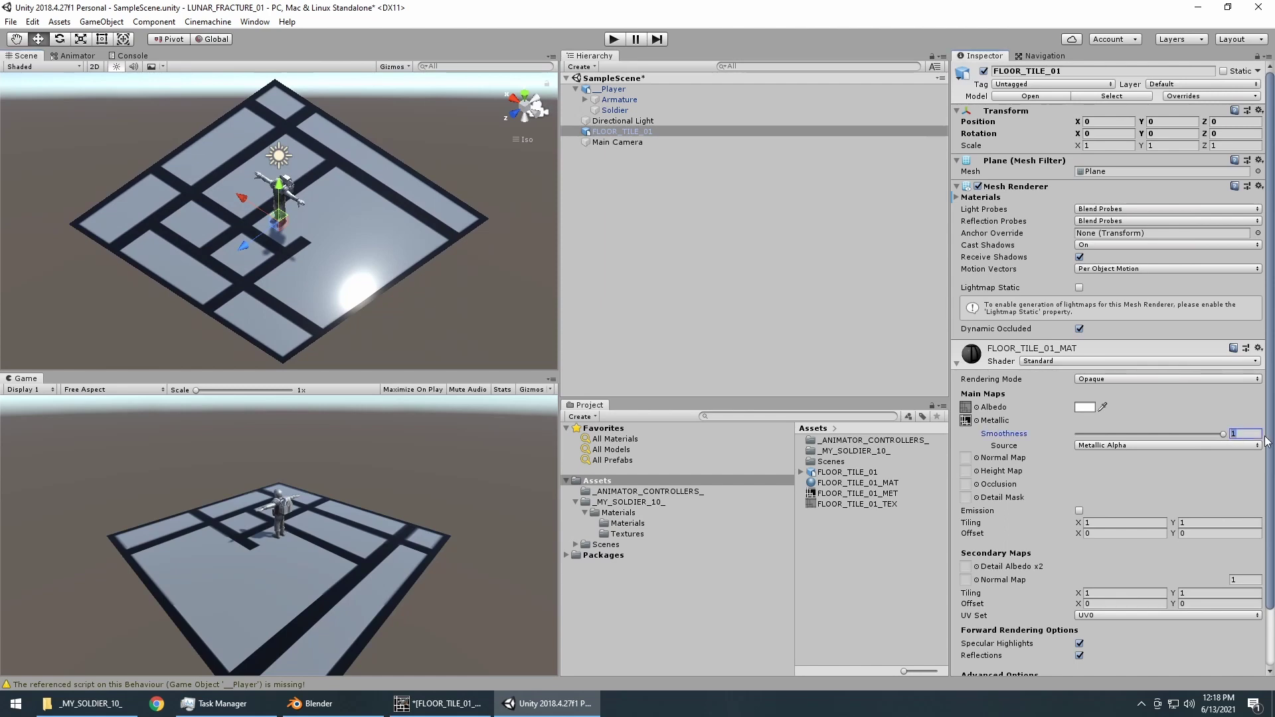
{"action": "type", "text": "0.75"}
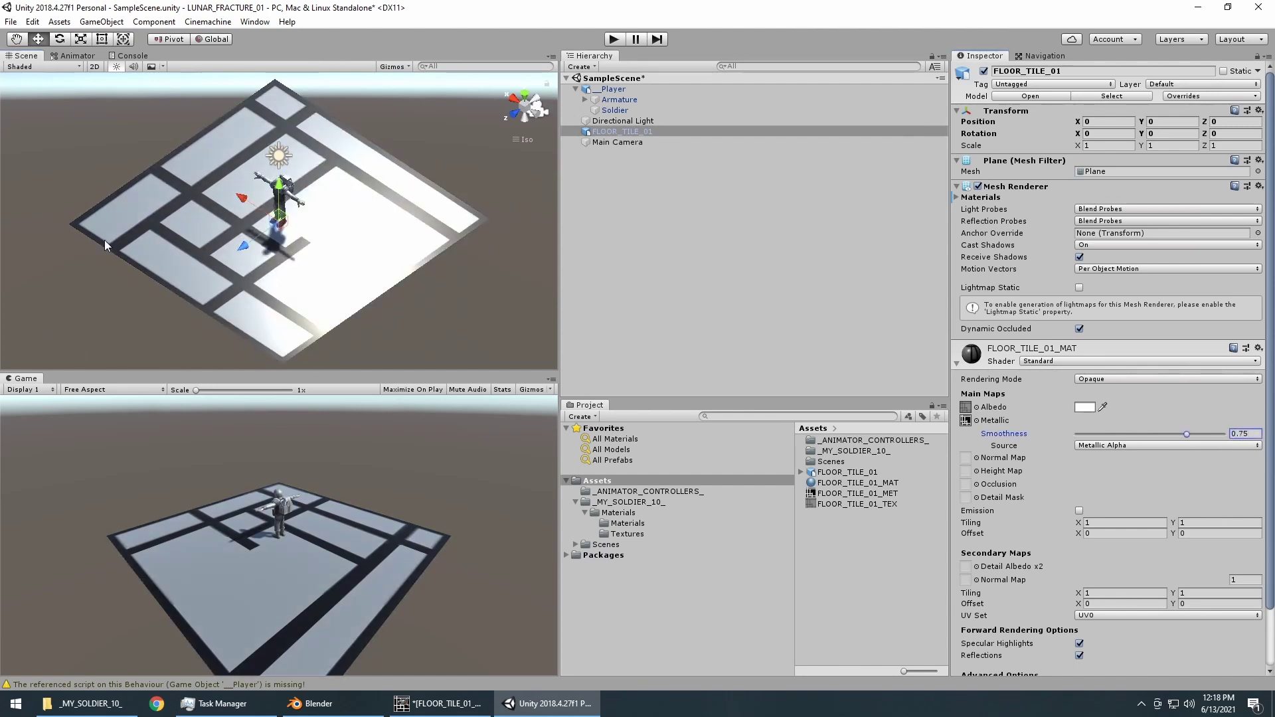
{"action": "left_click_drag", "start_coordinate": [342, 297], "coordinate": [305, 362]}
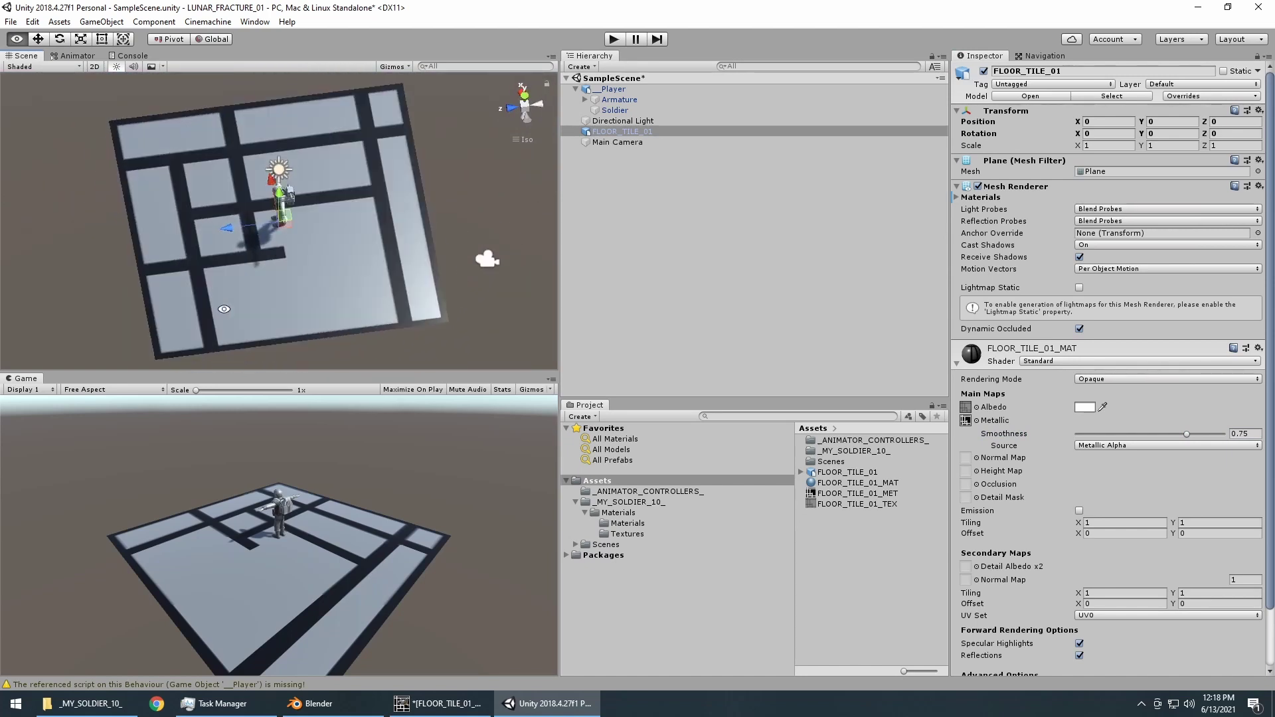
Switch to GIMP and apply the Normal Map filter to the Metal layer with scale 10 and the default options.
{"action": "left_click", "coordinate": [439, 704]}
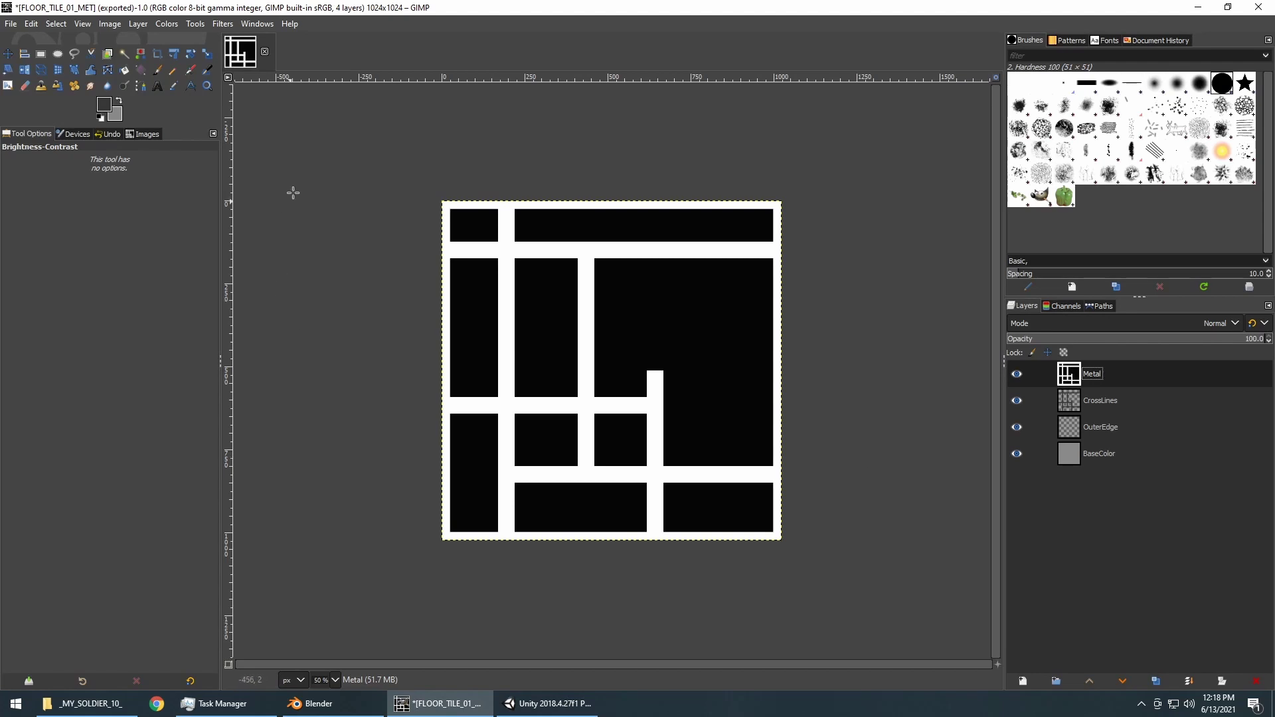
{"action": "left_click", "coordinate": [220, 24]}
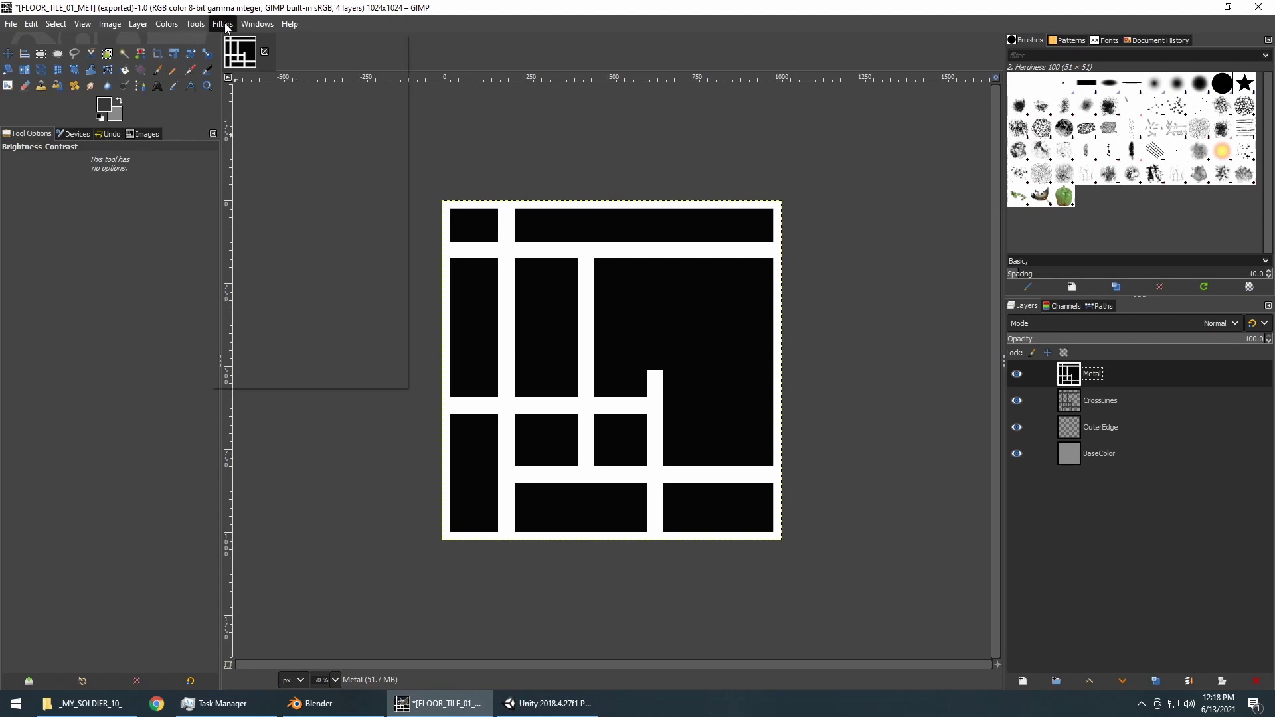
{"action": "mouse_move", "coordinate": [287, 202]}
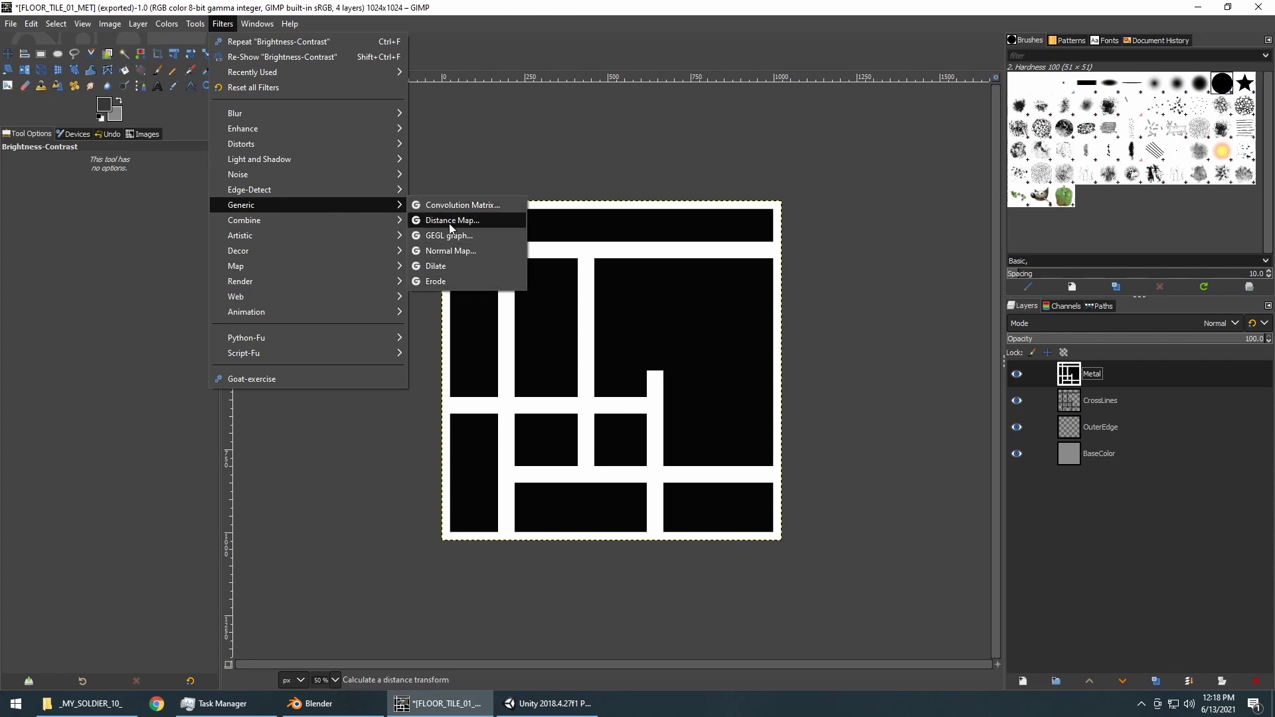
{"action": "left_click", "coordinate": [449, 251]}
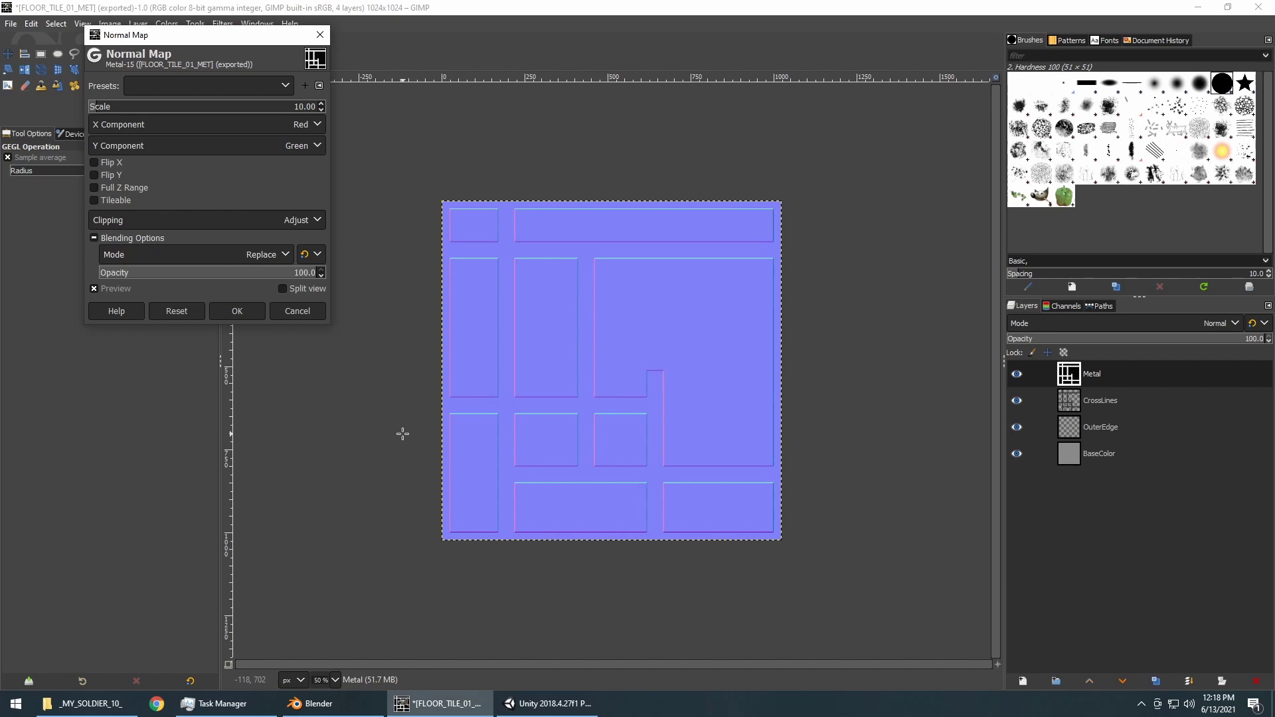
{"action": "left_click", "coordinate": [237, 311]}
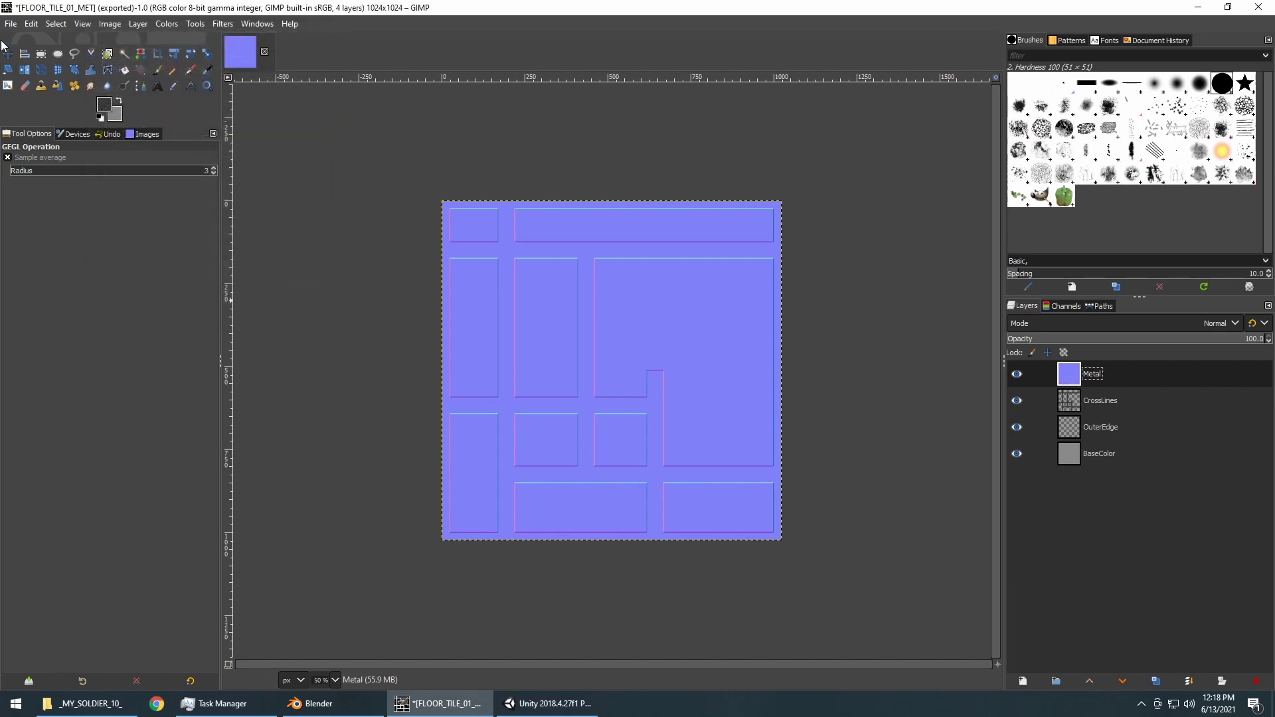
Export the image as FLOOR_TILE_01_NOR.png into the project's Assets folder with the default PNG options.
{"action": "left_click", "coordinate": [17, 27]}
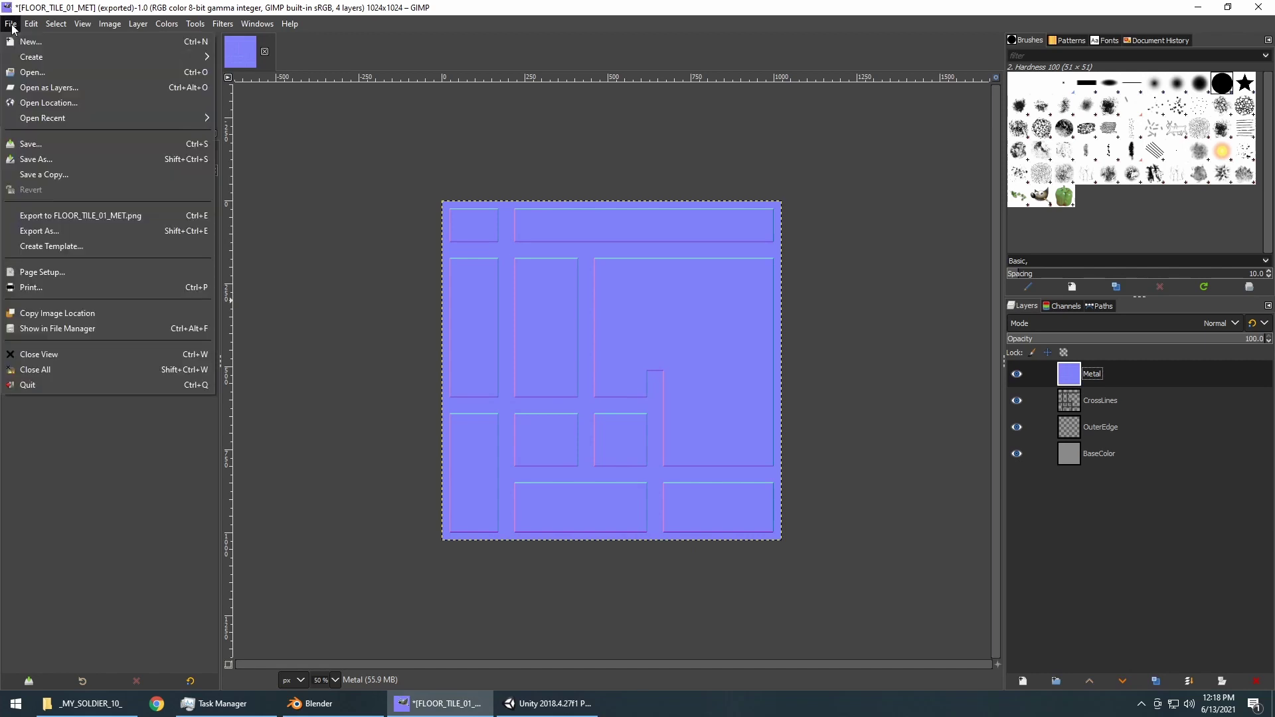
{"action": "left_click", "coordinate": [71, 230]}
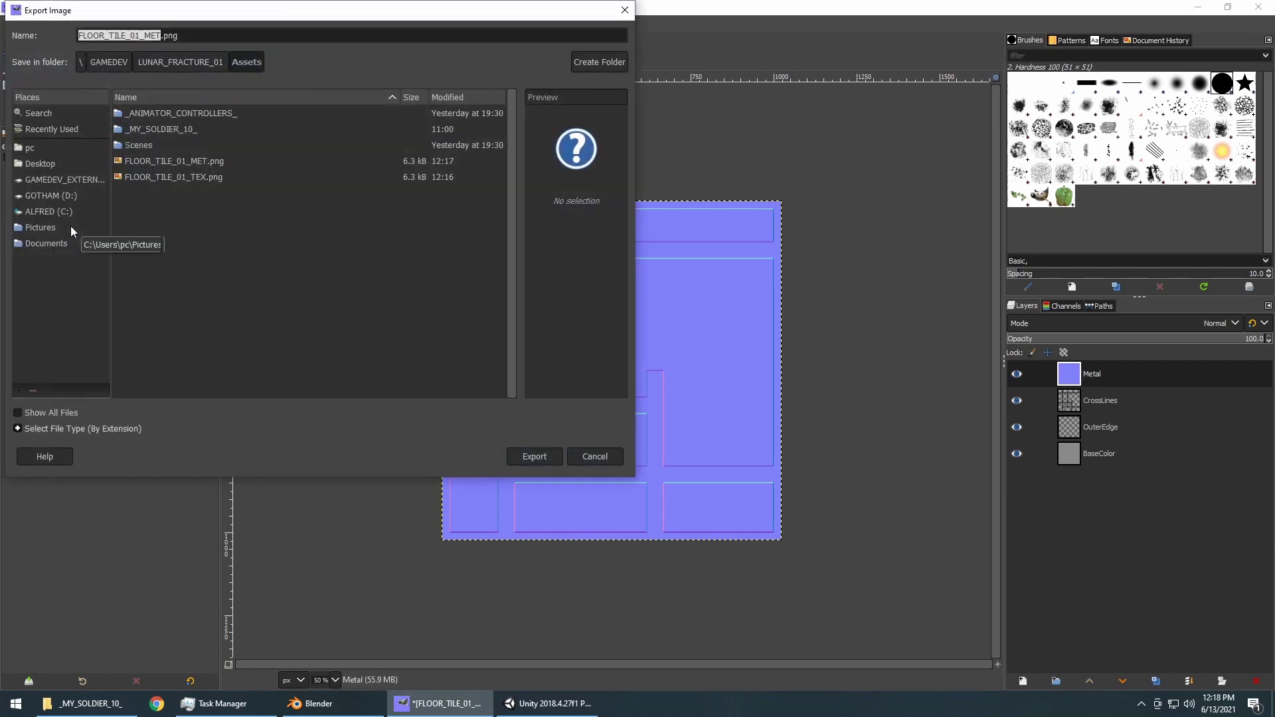
{"action": "key", "text": "BackSpace"}
{"action": "key", "text": "BackSpace"}
{"action": "key", "text": "BackSpace"}
{"action": "type", "text": "NOR"}
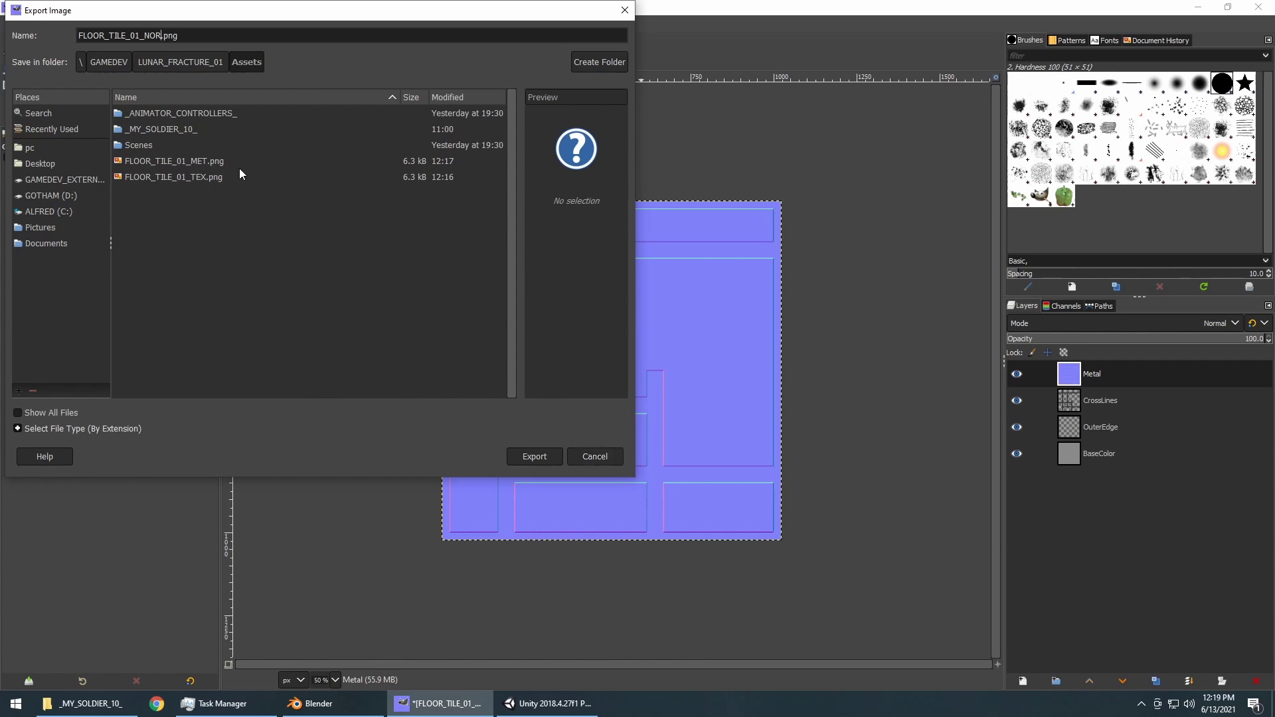
{"action": "left_click", "coordinate": [533, 456]}
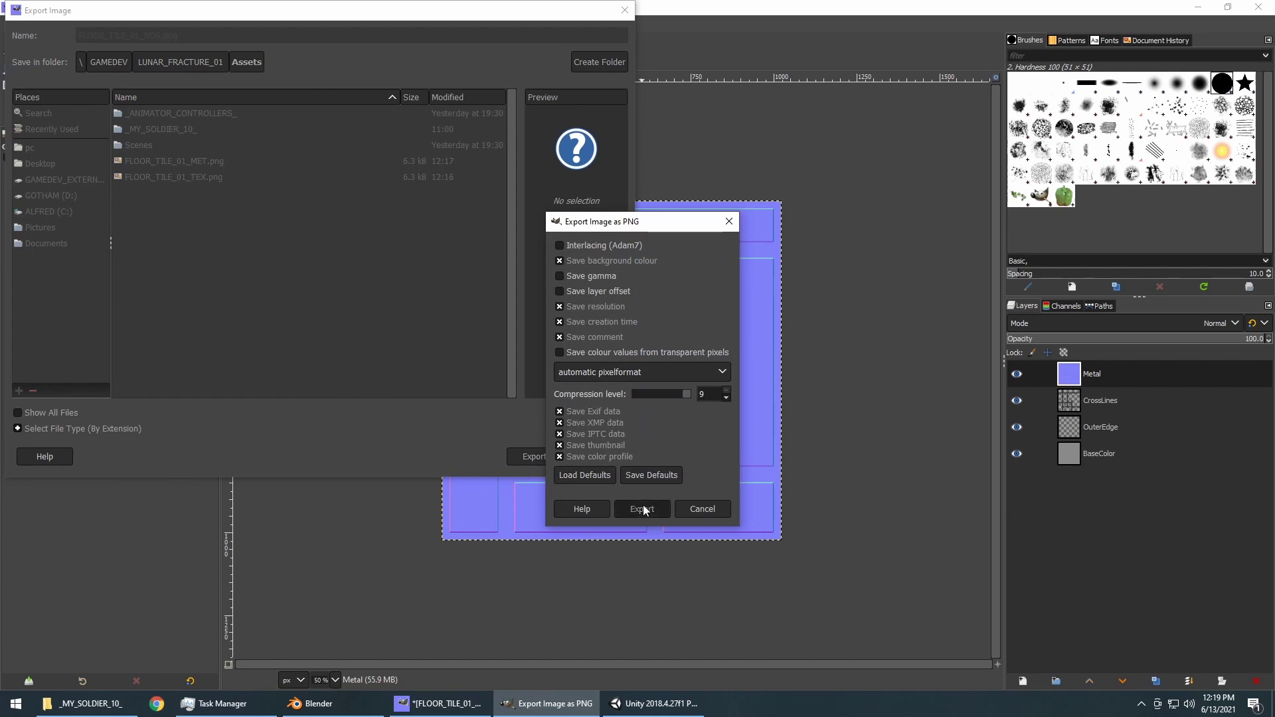
{"action": "left_click", "coordinate": [642, 510]}
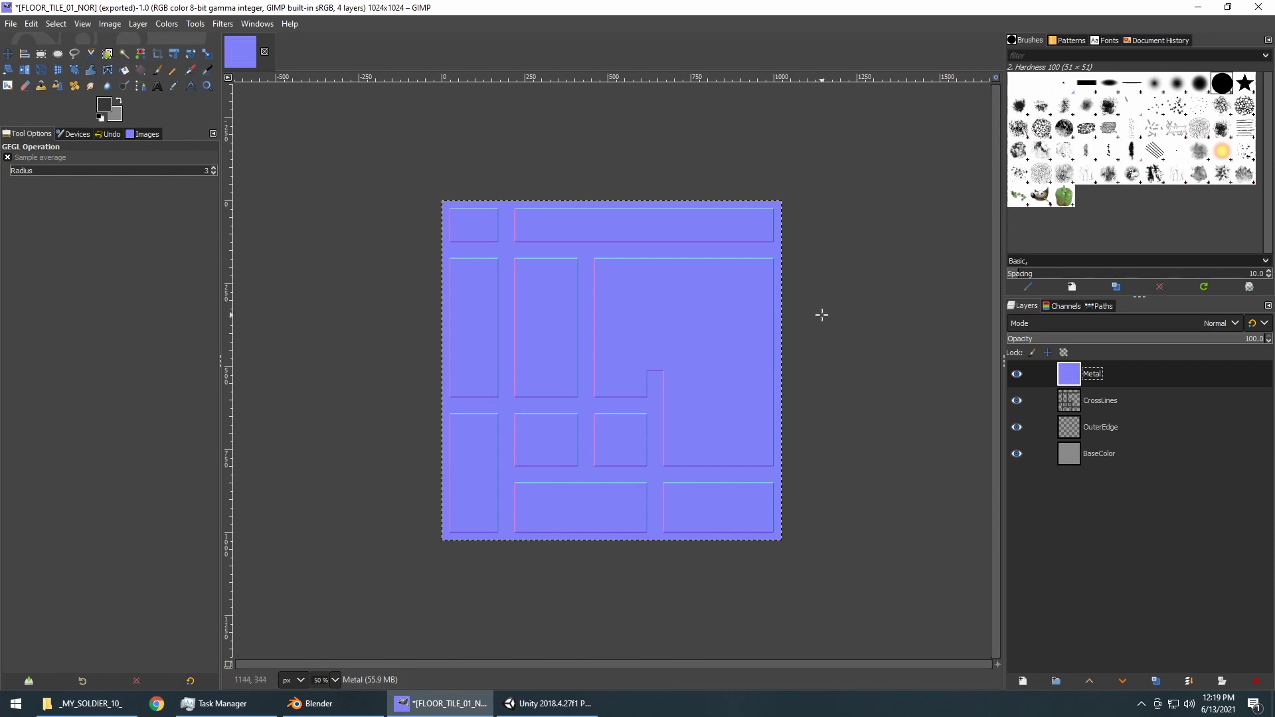
Switch to Unity and assign FLOOR_TILE_01_NOR as the Normal Map of the floor tile's material.
{"action": "left_click", "coordinate": [546, 705]}
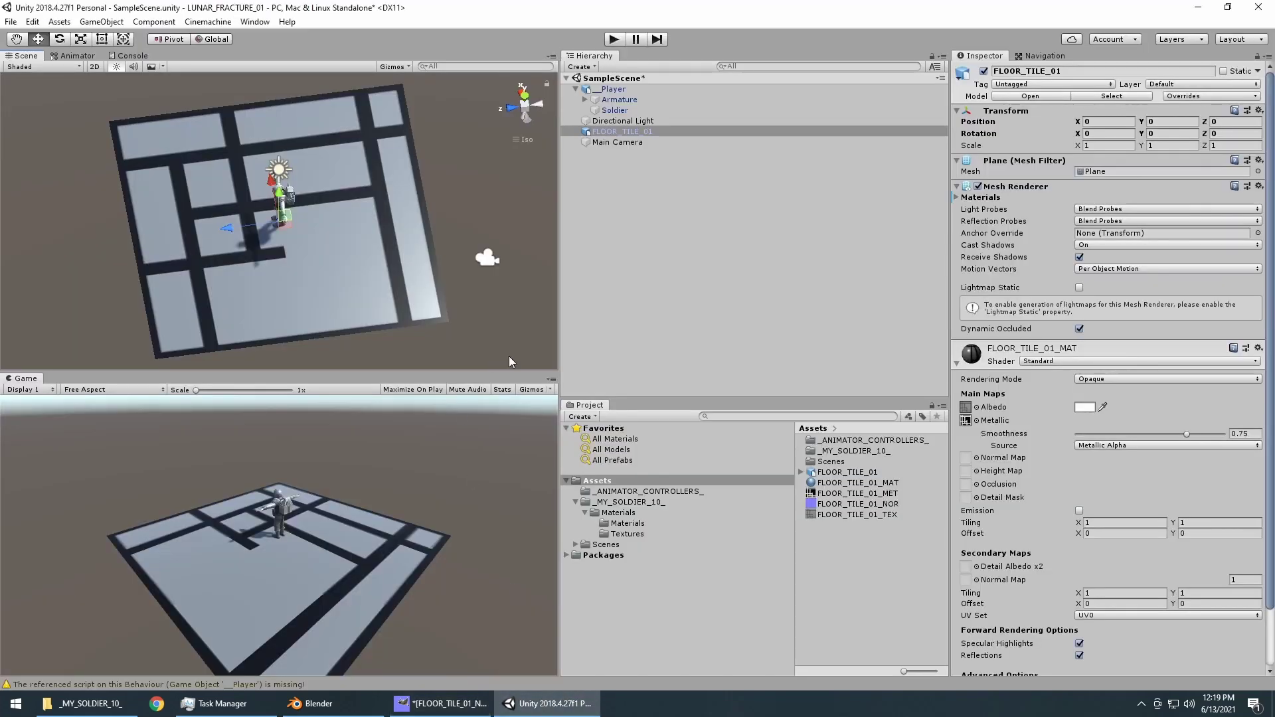
{"action": "left_click", "coordinate": [838, 506]}
{"action": "left_click", "coordinate": [628, 131]}
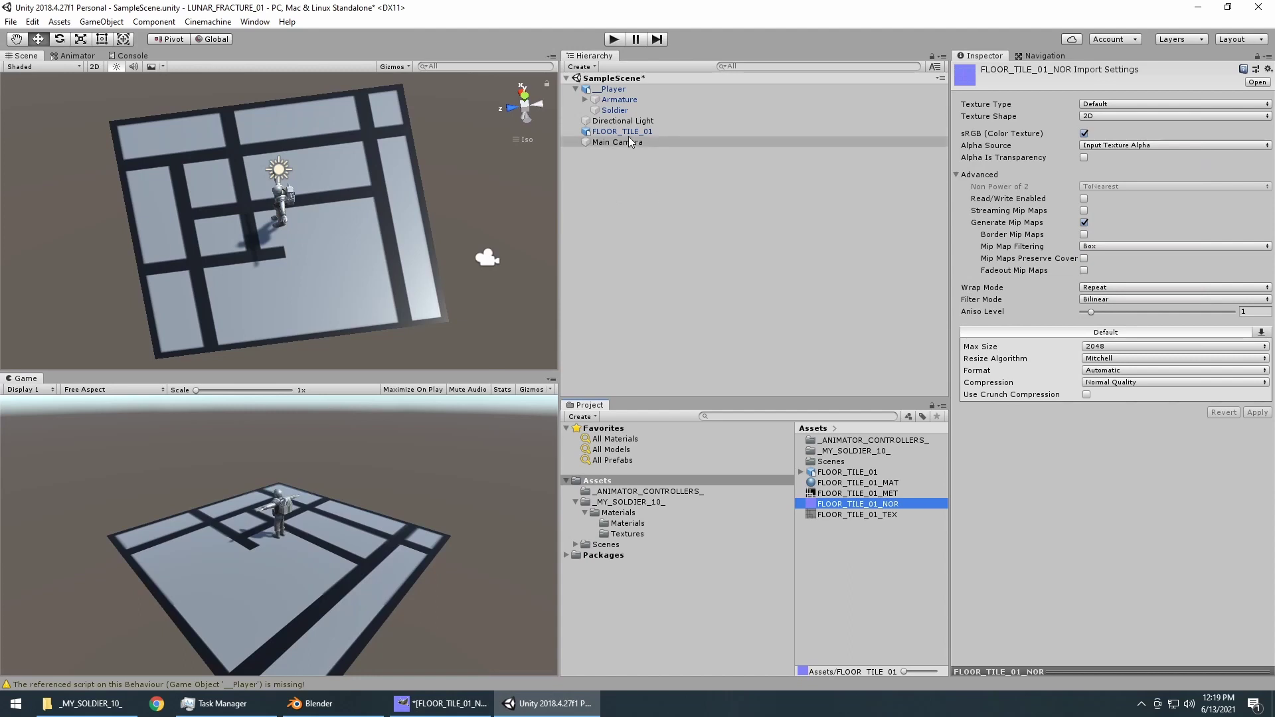
{"action": "left_click", "coordinate": [855, 506]}
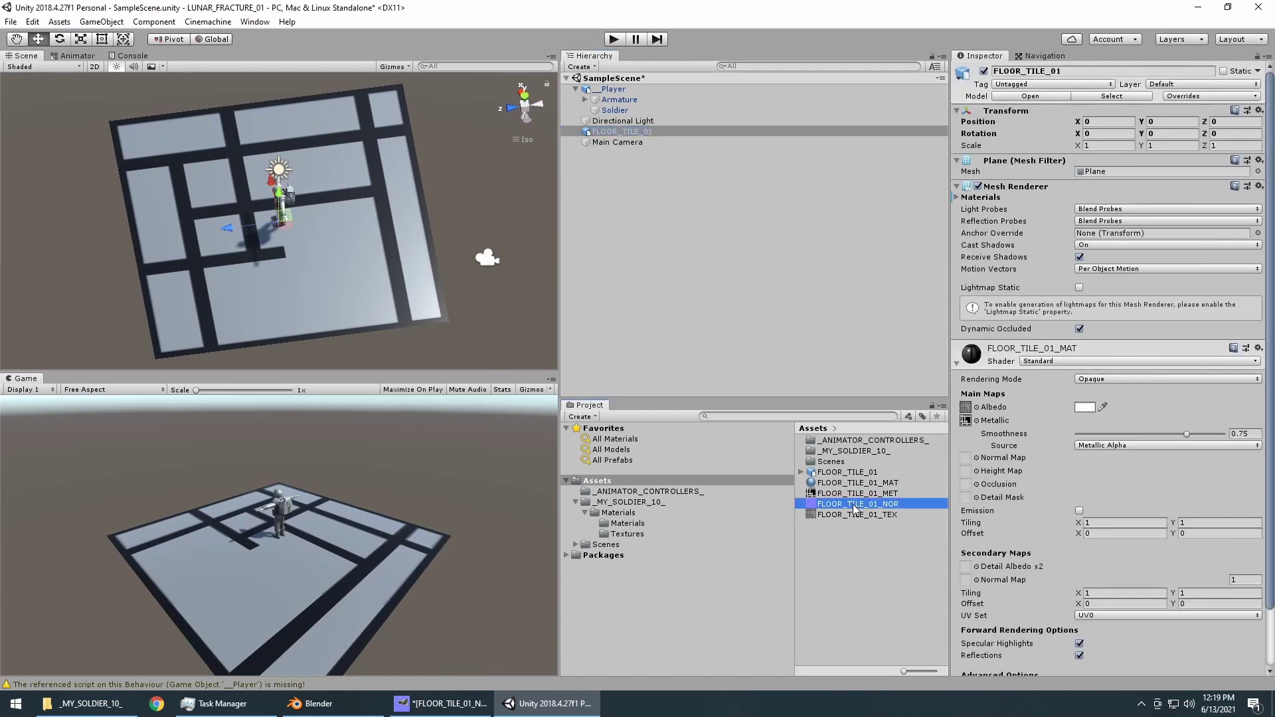
{"action": "left_click_drag", "start_coordinate": [854, 508], "coordinate": [968, 460]}
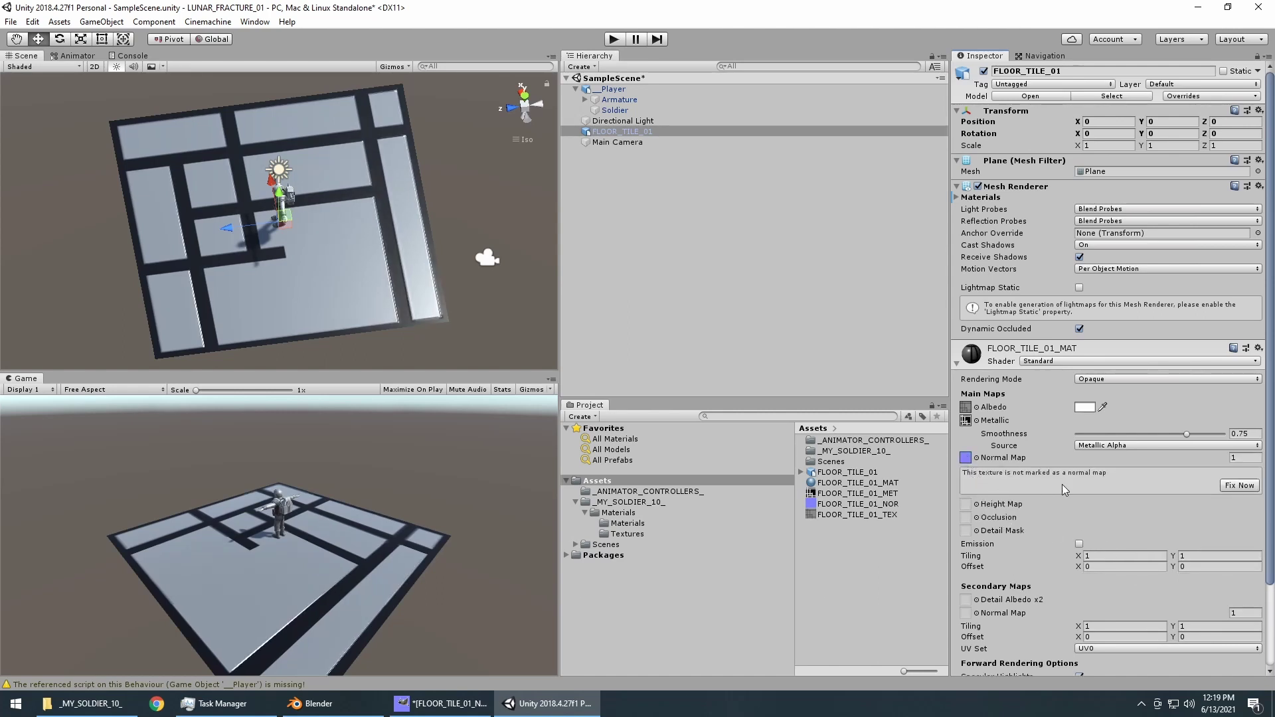
Fix FLOOR_TILE_01_NOR so it is marked as a normal map, check its import settings, and inspect the tile's edges.
{"action": "left_click", "coordinate": [841, 503]}
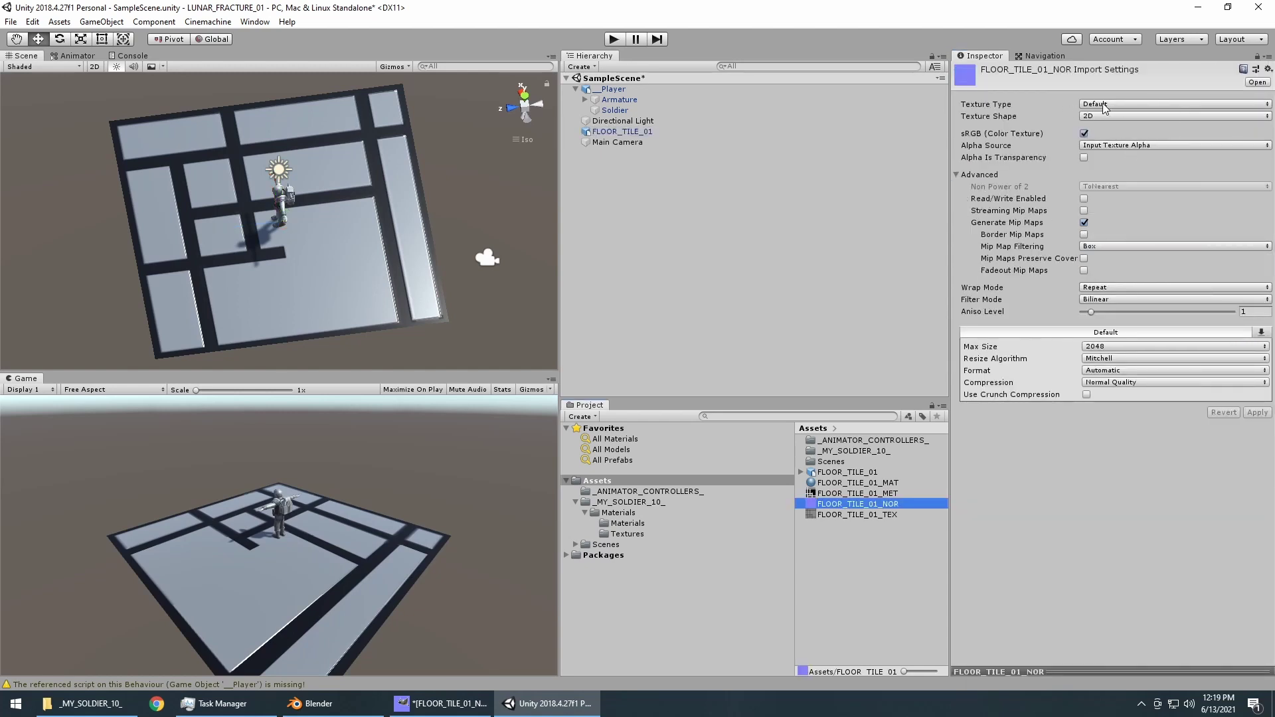
{"action": "left_click", "coordinate": [1104, 106]}
{"action": "left_click", "coordinate": [1114, 114]}
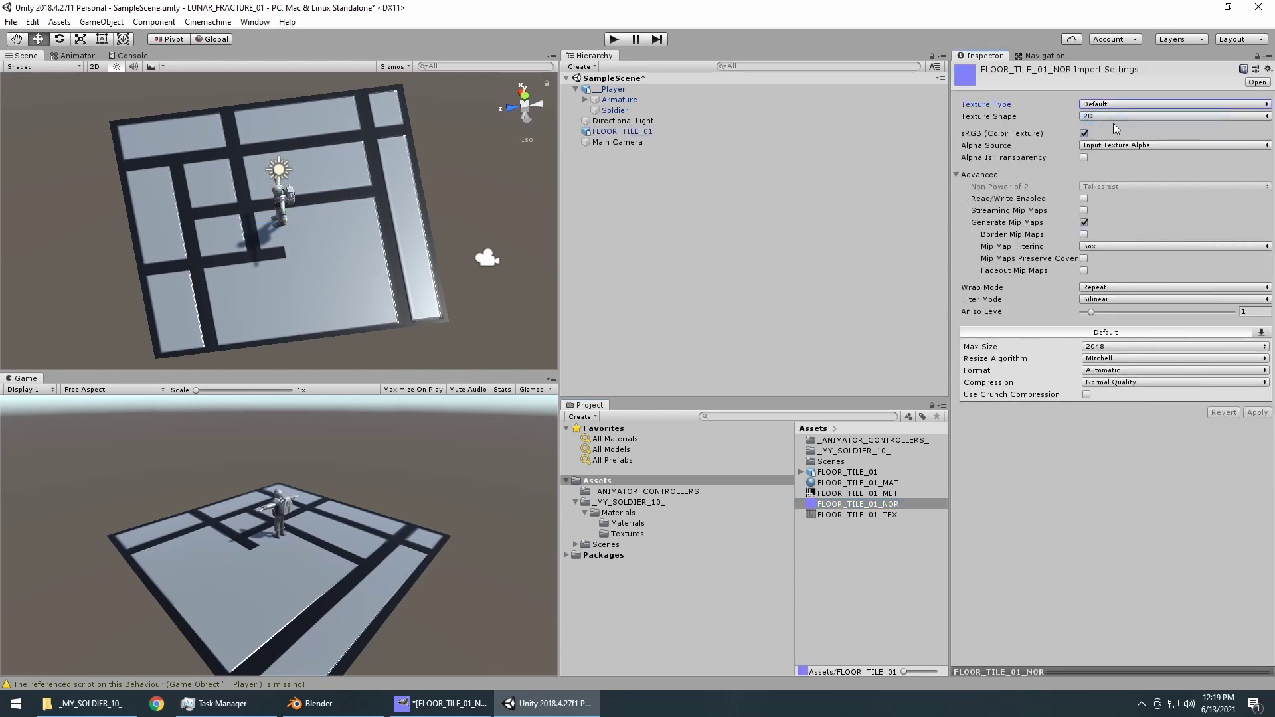
{"action": "left_click", "coordinate": [617, 131]}
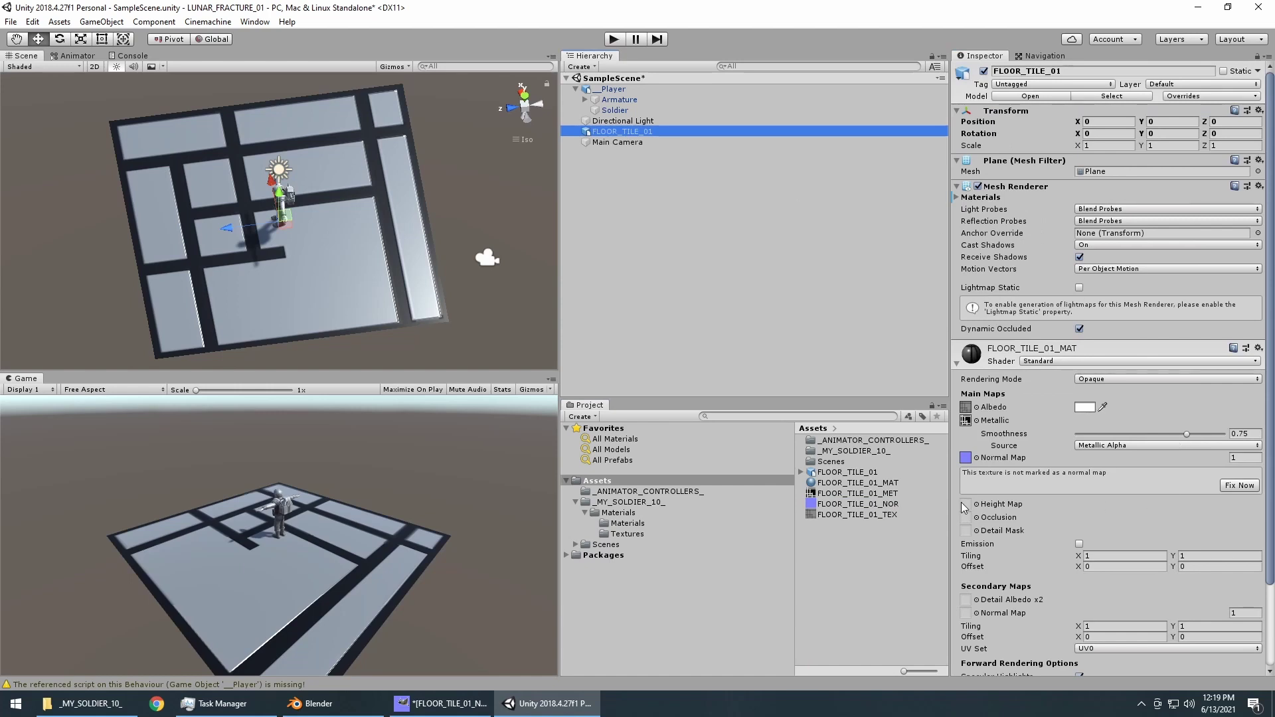
{"action": "left_click", "coordinate": [1236, 486]}
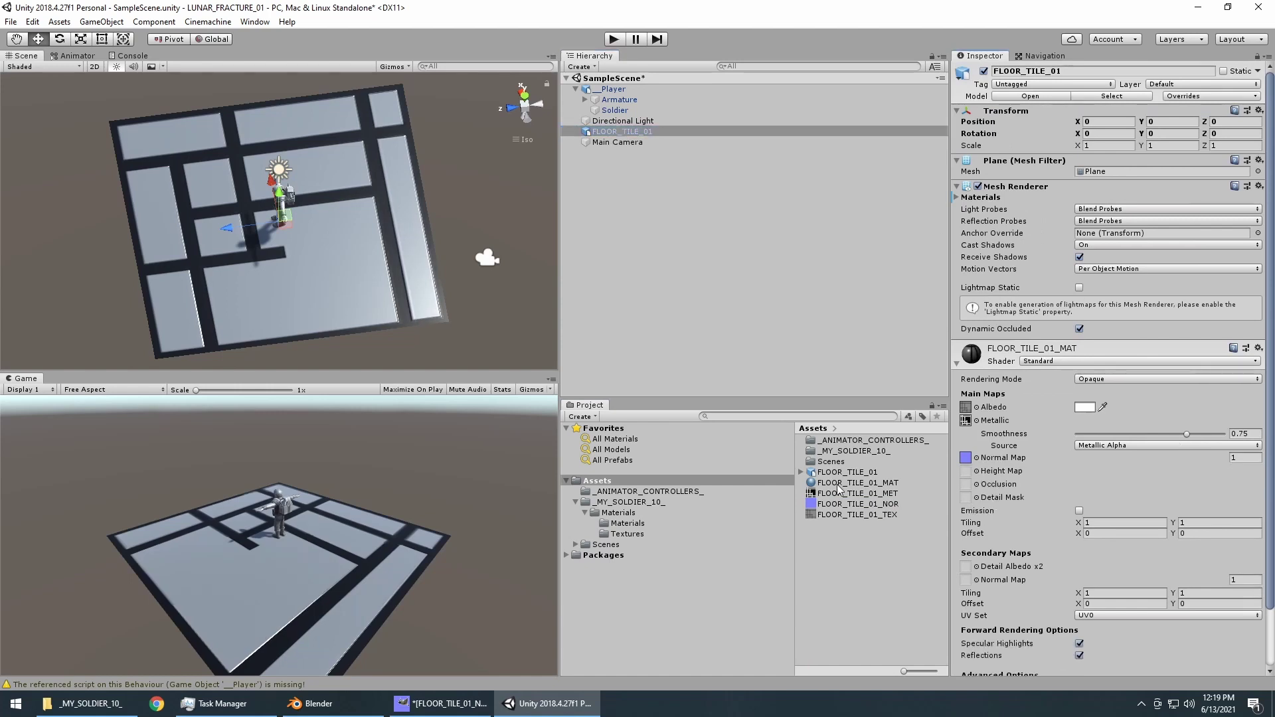
{"action": "left_click", "coordinate": [881, 517]}
{"action": "left_click", "coordinate": [877, 505]}
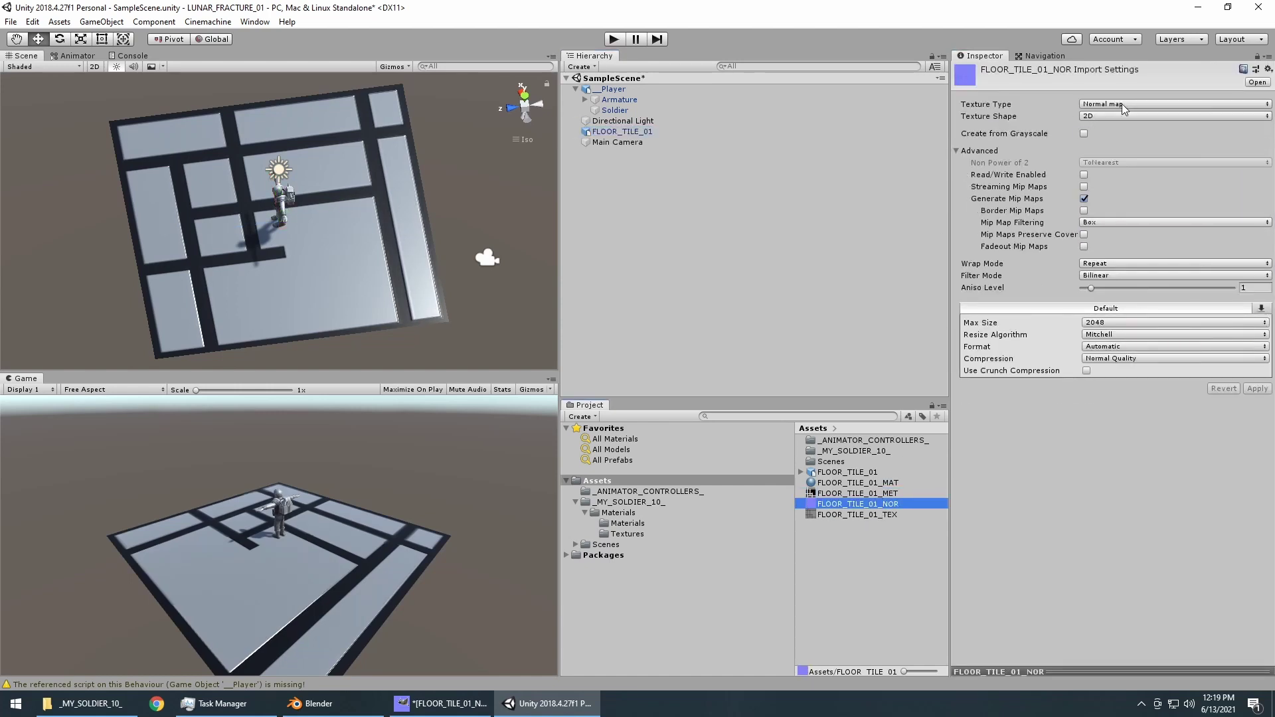
{"action": "left_click_drag", "start_coordinate": [330, 270], "coordinate": [186, 263]}
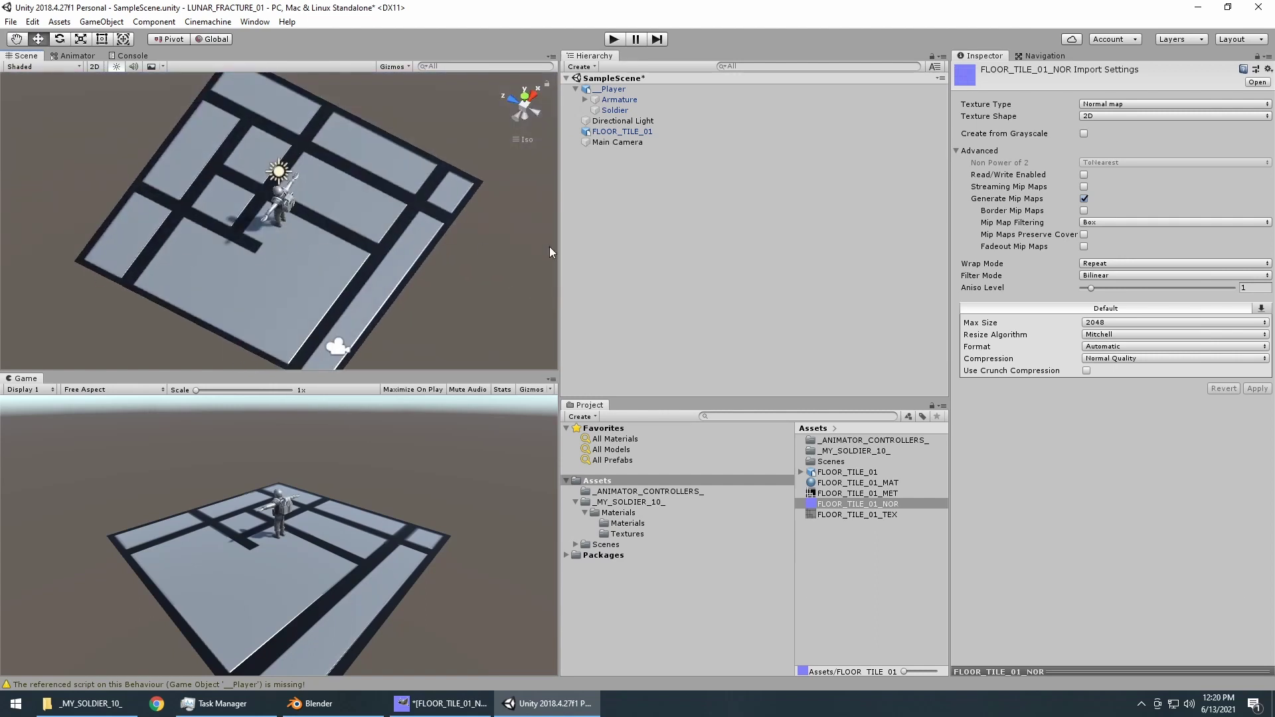
Duplicate FLOOR_TILE_01 and place the copy flush beside the original by setting its Z position to 10.
{"action": "scroll", "coordinate": [447, 229], "scroll_direction": "down", "scroll_amount": 3}
{"action": "left_click", "coordinate": [633, 131]}
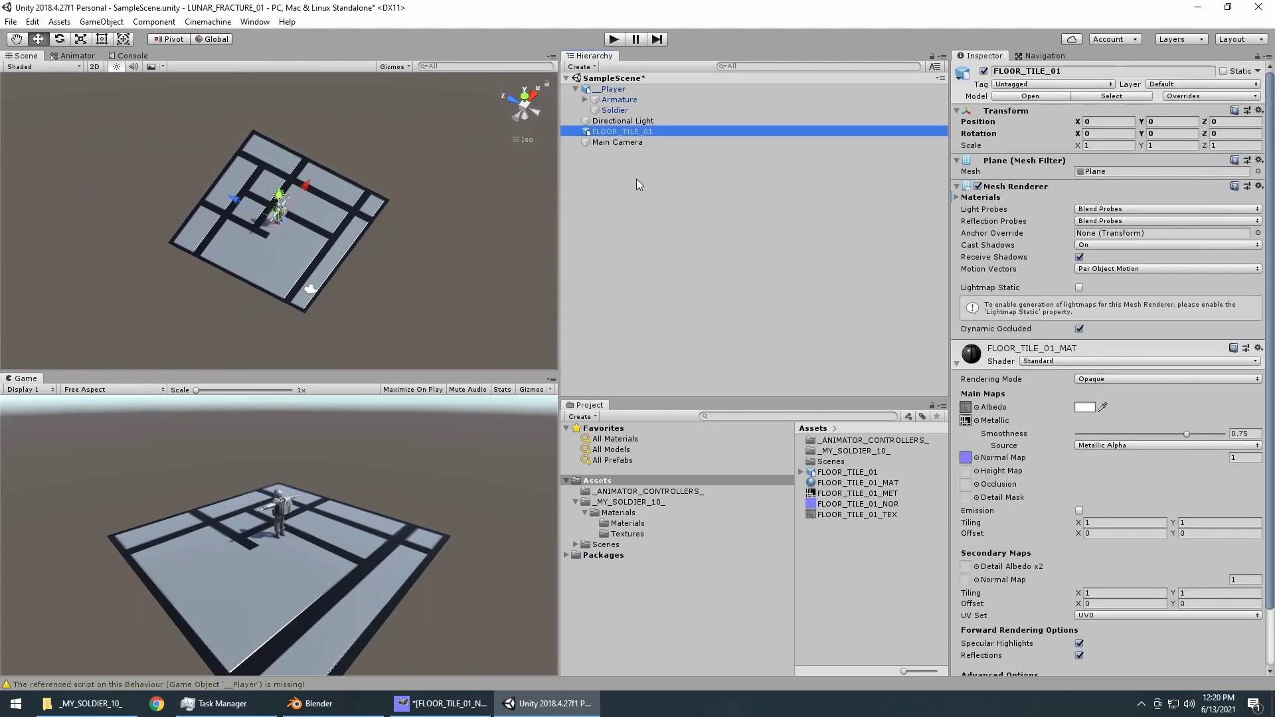
{"action": "key", "text": "ctrl+d"}
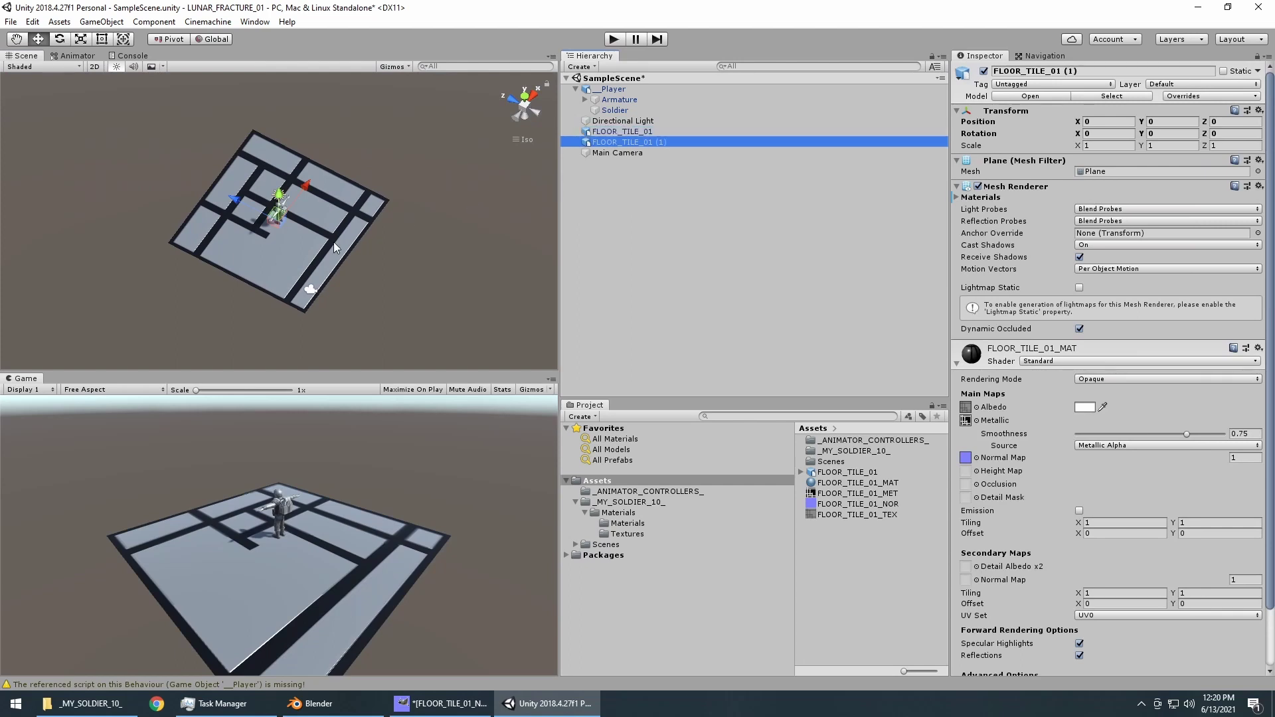
{"action": "left_click_drag", "start_coordinate": [238, 201], "coordinate": [78, 156]}
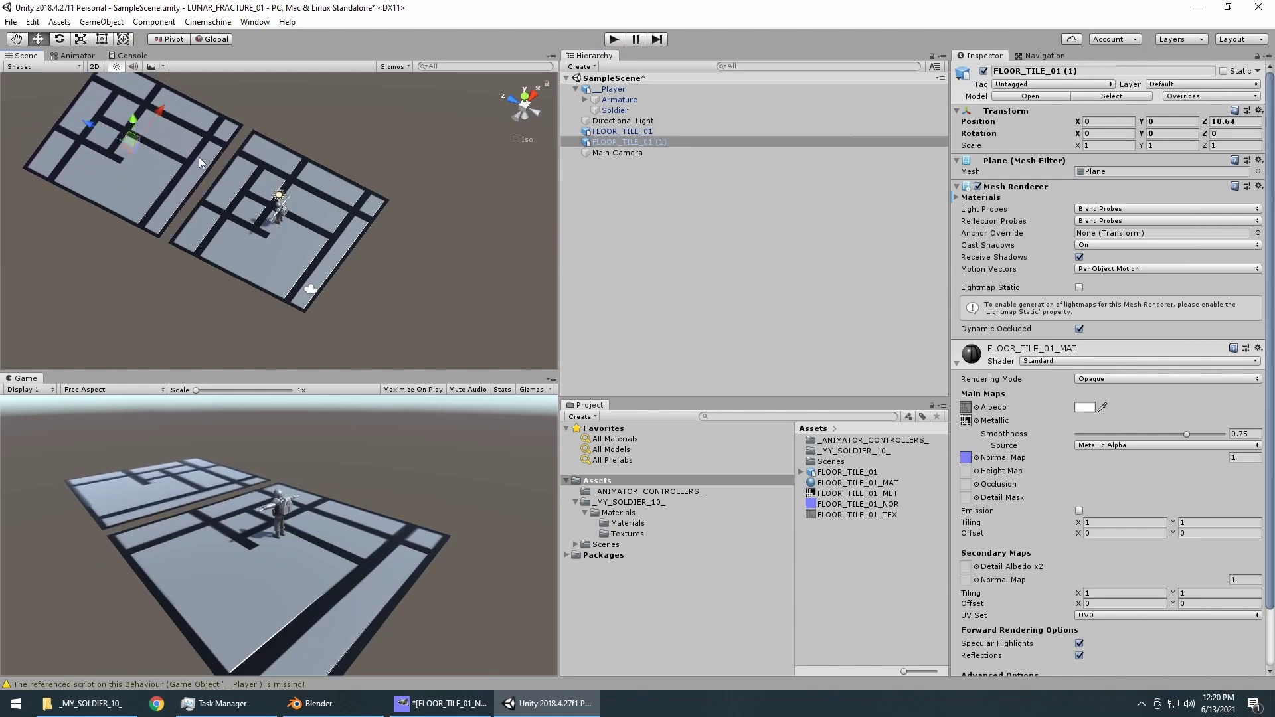
{"action": "left_click", "coordinate": [1225, 121]}
{"action": "type", "text": "10"}
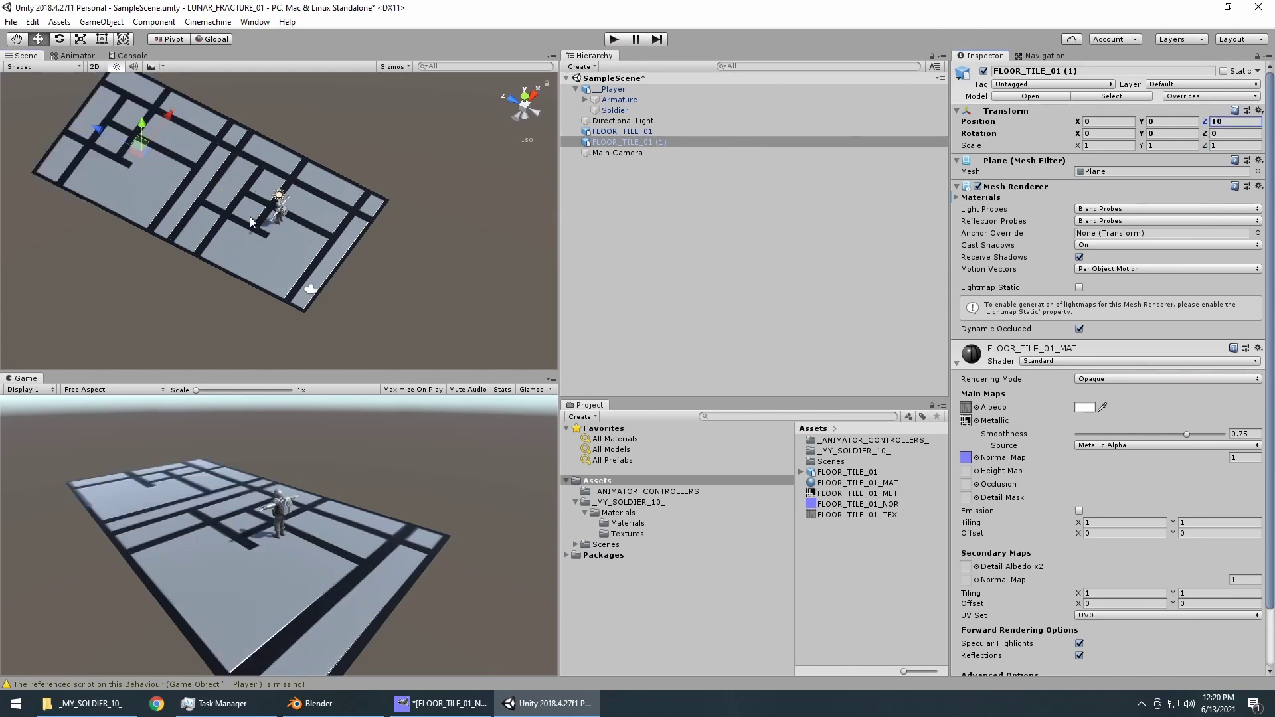
{"action": "scroll", "coordinate": [208, 232], "scroll_direction": "down", "scroll_amount": 1}
{"action": "scroll", "coordinate": [208, 233], "scroll_direction": "up", "scroll_amount": 2}
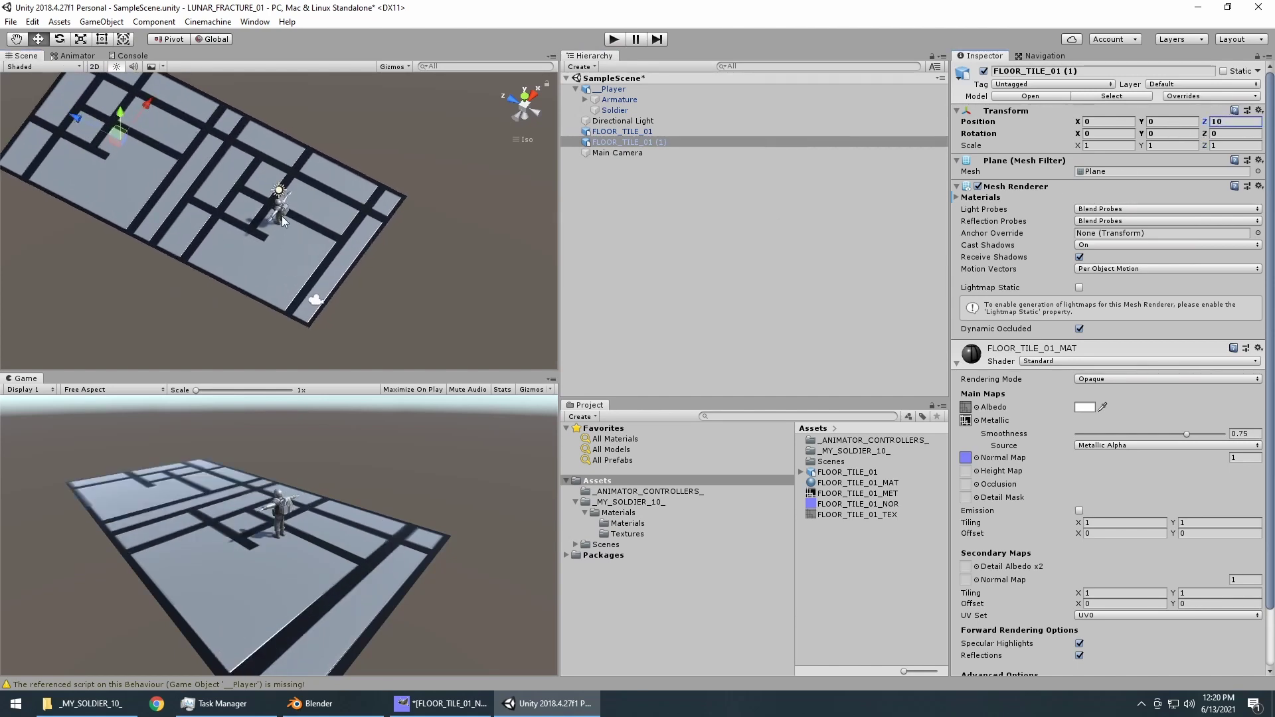
Pull the duplicate tile away along Z, then vertex-snap its near corner onto the original tile's adjacent corner.
{"action": "left_click", "coordinate": [621, 131]}
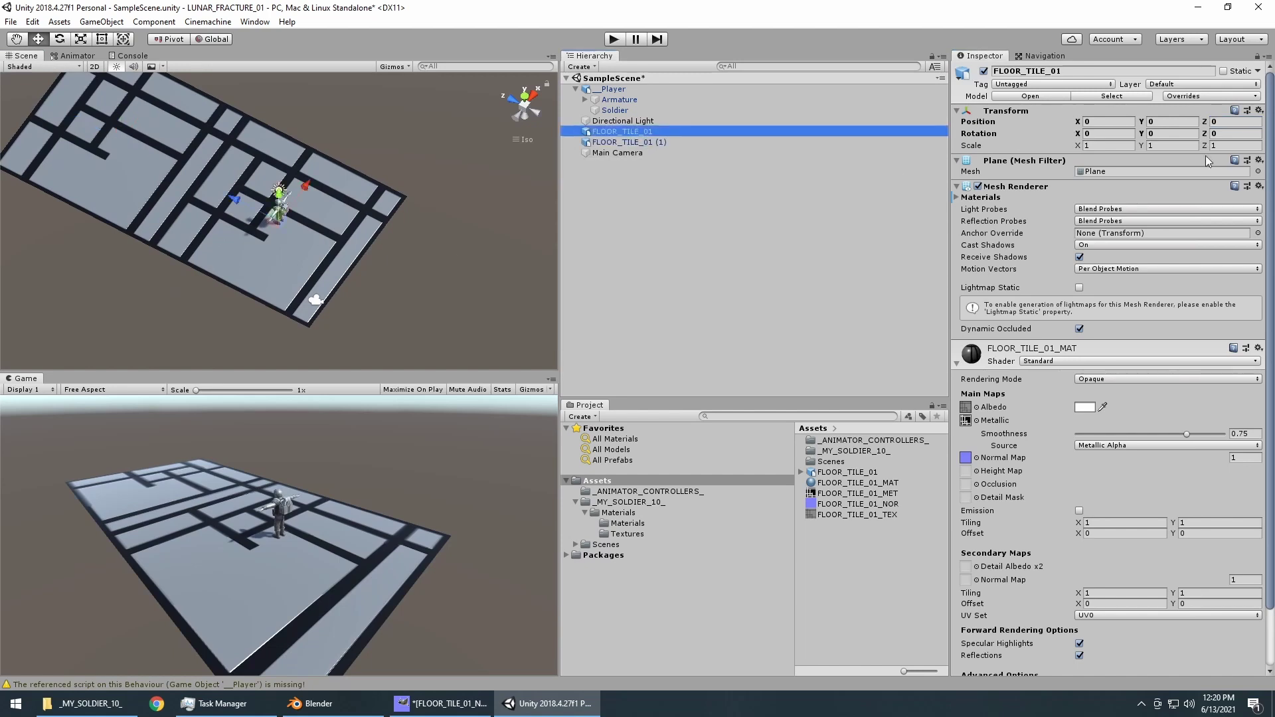
{"action": "left_click", "coordinate": [657, 142]}
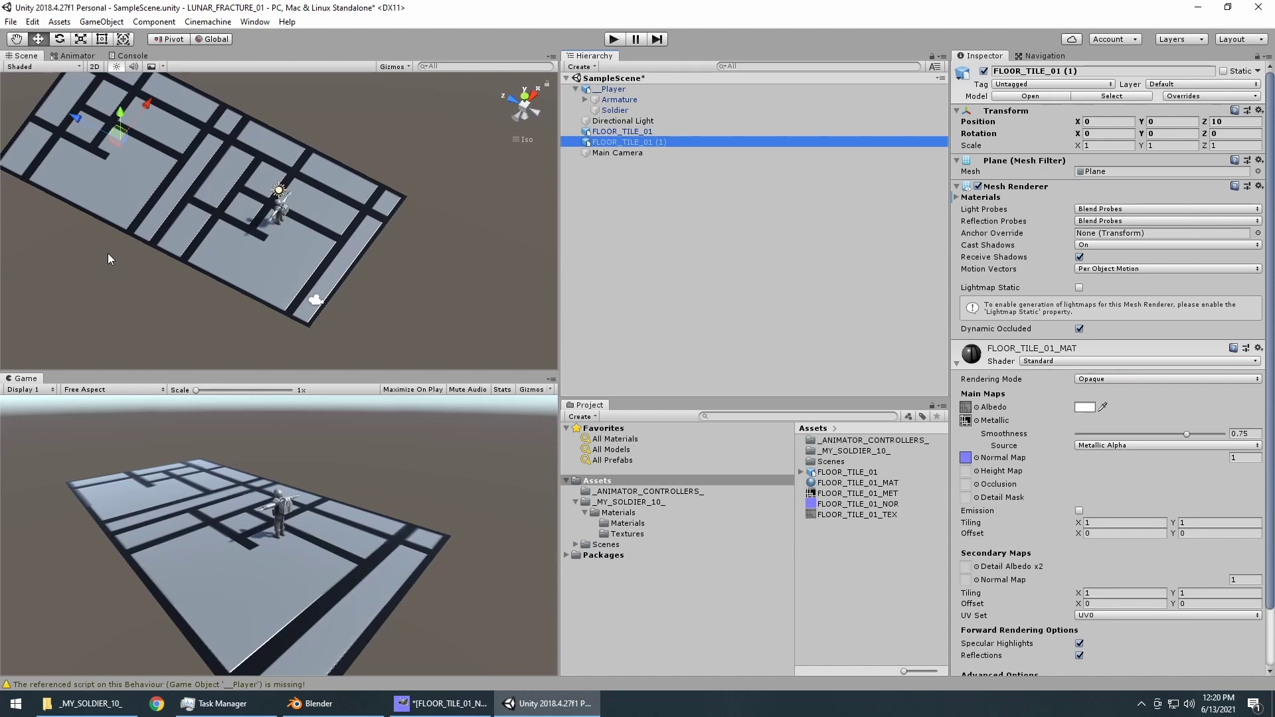
{"action": "left_click_drag", "start_coordinate": [106, 133], "coordinate": [144, 209]}
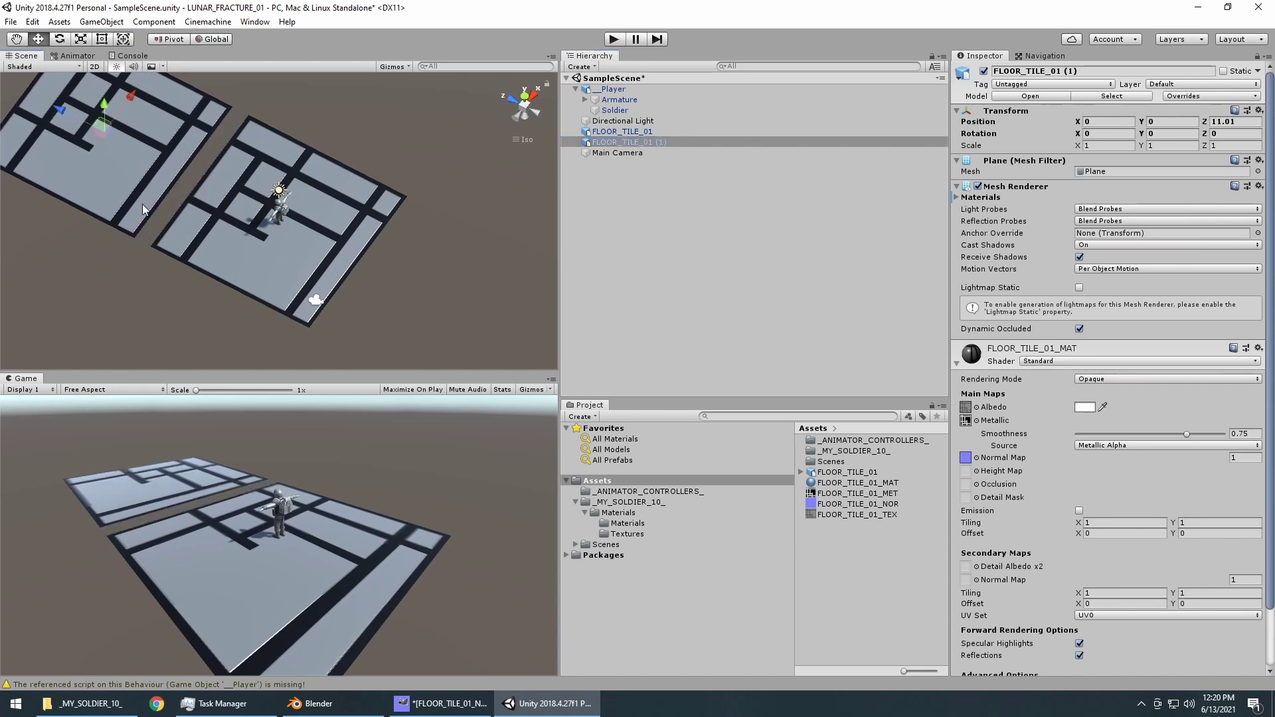
{"action": "scroll", "coordinate": [143, 209], "scroll_direction": "up", "scroll_amount": 8}
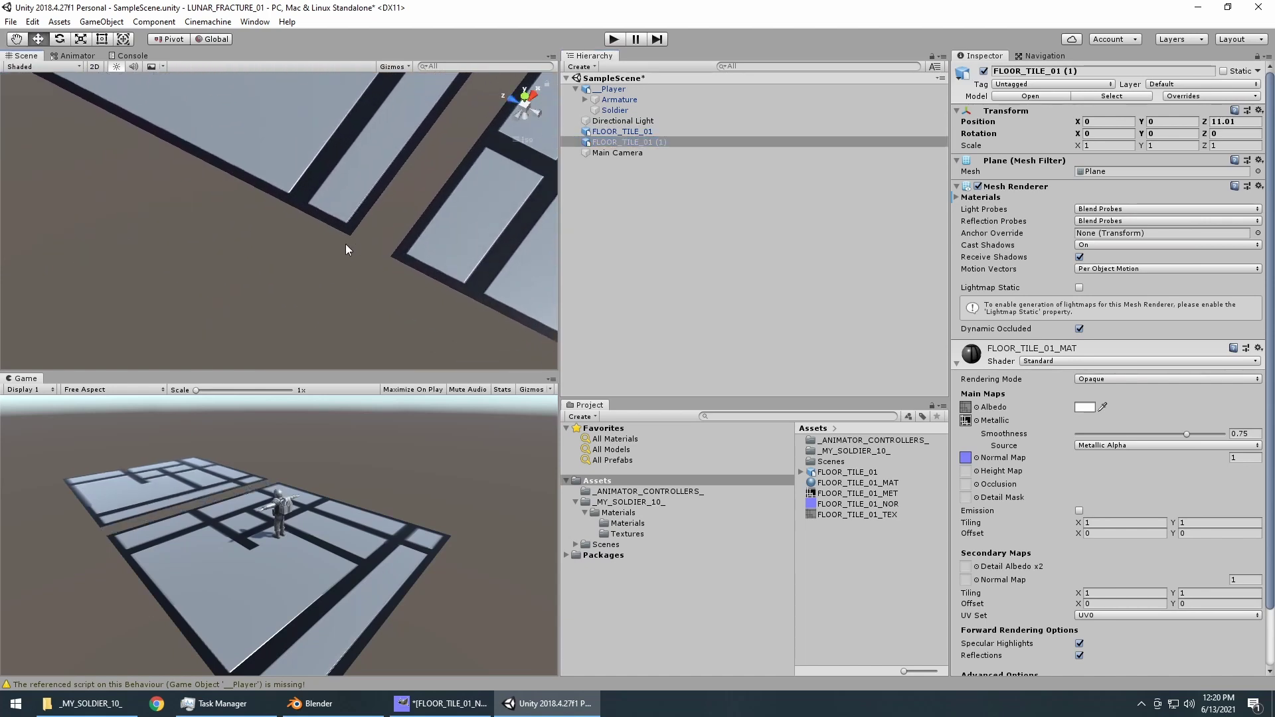
{"action": "left_click_drag", "start_coordinate": [346, 250], "coordinate": [222, 330]}
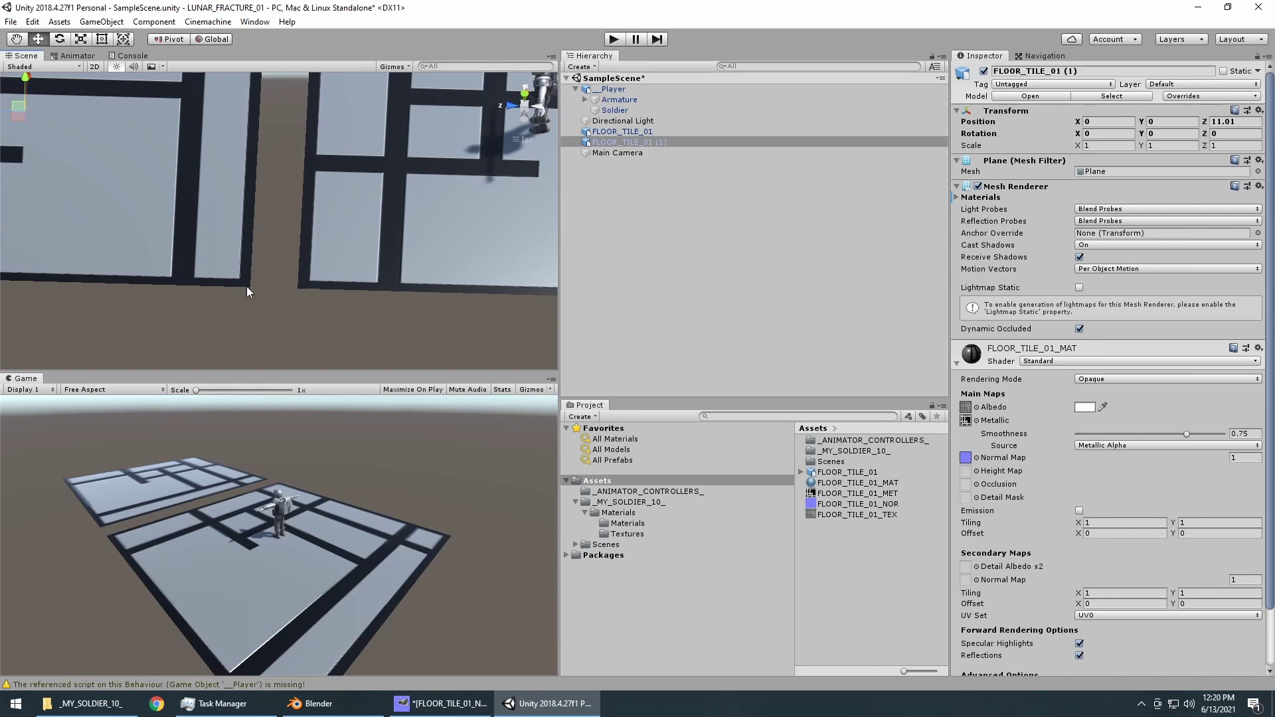
{"action": "key", "text": "v"}
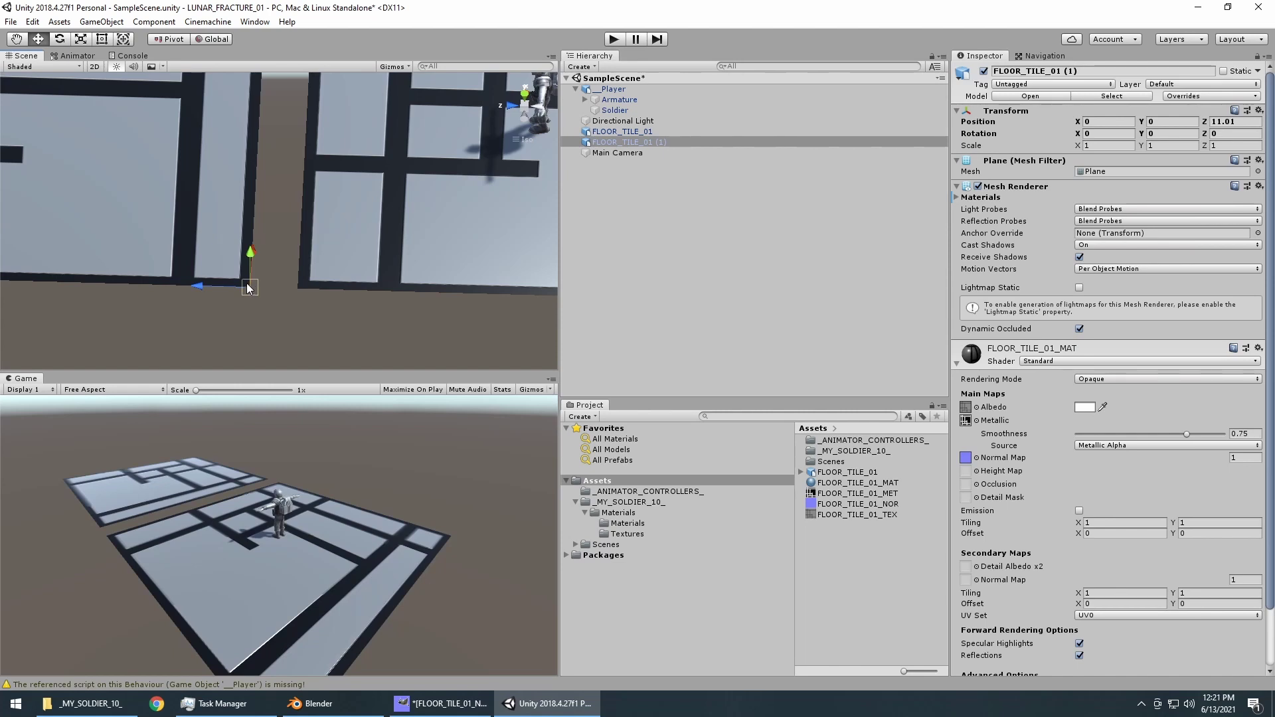
{"action": "left_click_drag", "start_coordinate": [249, 287], "coordinate": [298, 287]}
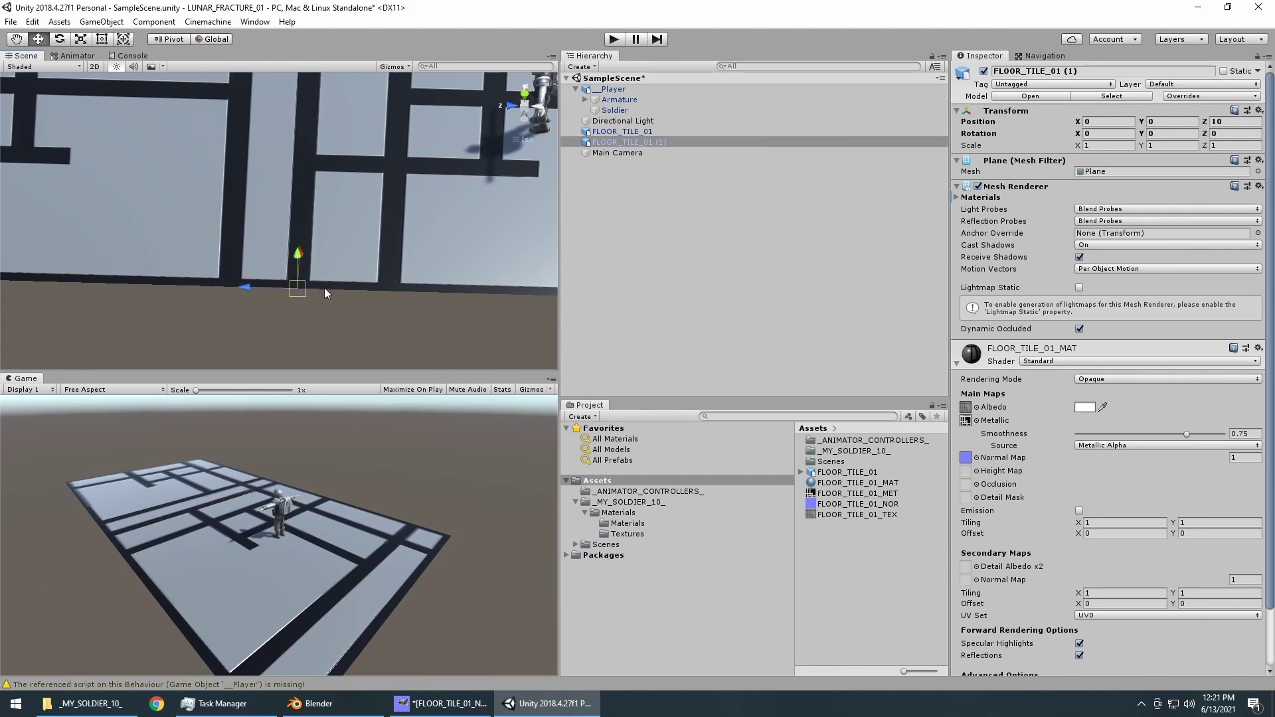
Duplicate the original FLOOR_TILE_01 and place the copy flush against its free side at Z position -10.
{"action": "scroll", "coordinate": [409, 213], "scroll_direction": "down", "scroll_amount": 8}
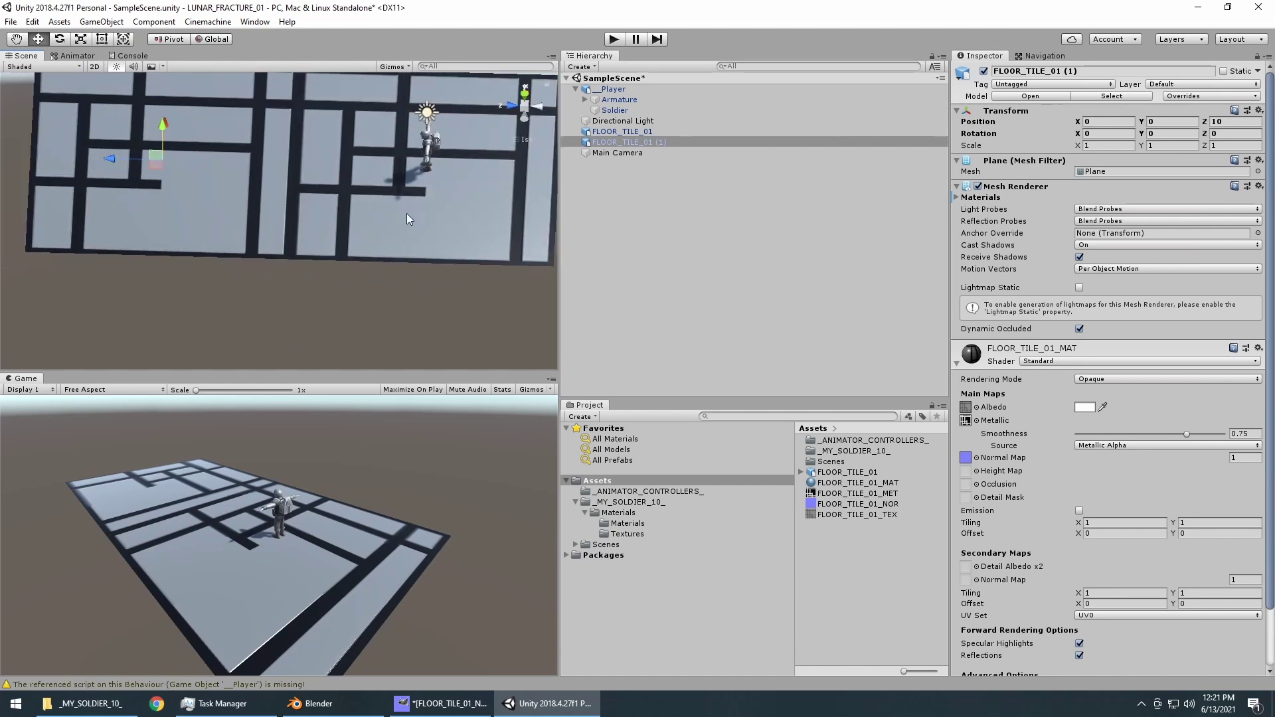
{"action": "left_click", "coordinate": [379, 217]}
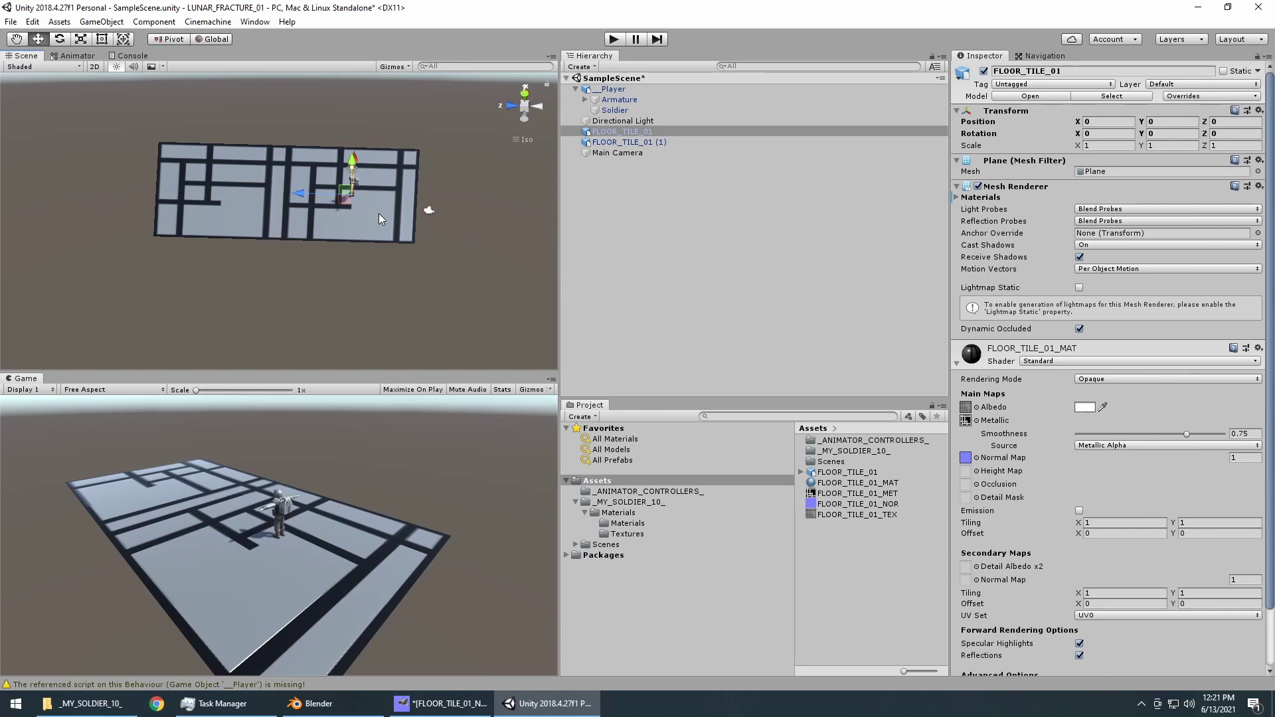
{"action": "key", "text": "ctrl+d"}
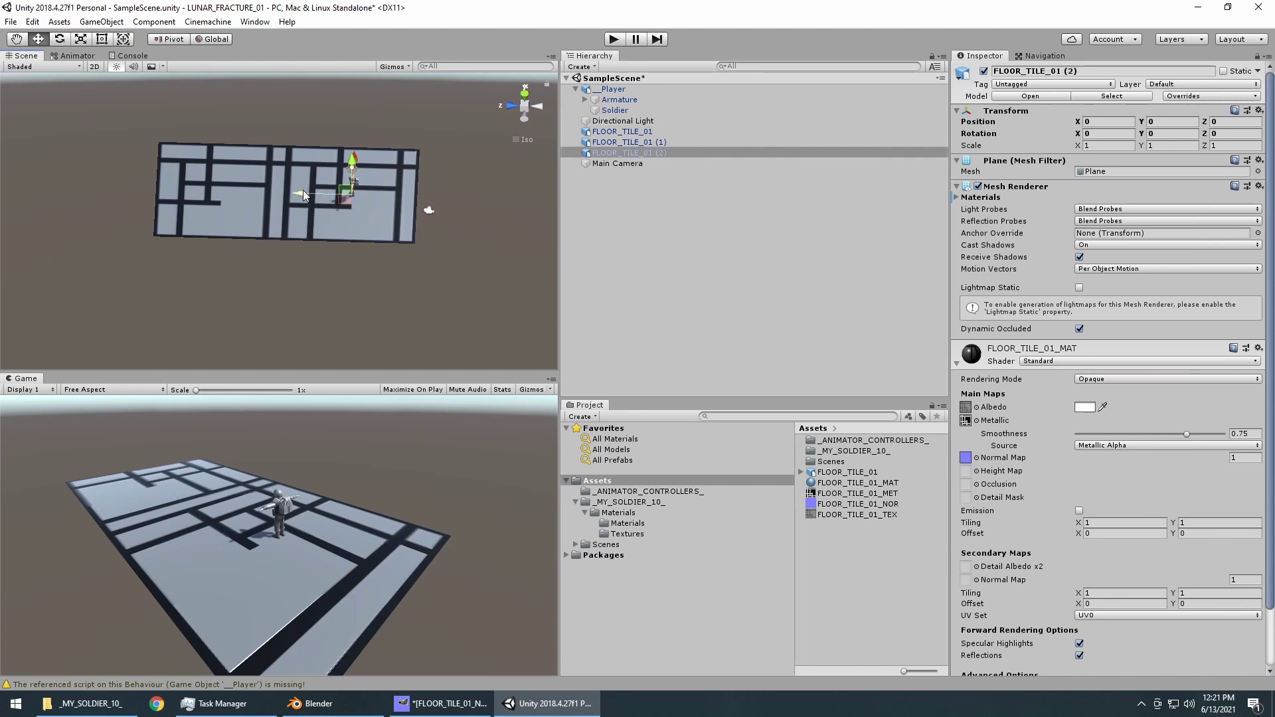
{"action": "left_click_drag", "start_coordinate": [303, 189], "coordinate": [436, 214]}
{"action": "scroll", "coordinate": [469, 273], "scroll_direction": "up", "scroll_amount": 2}
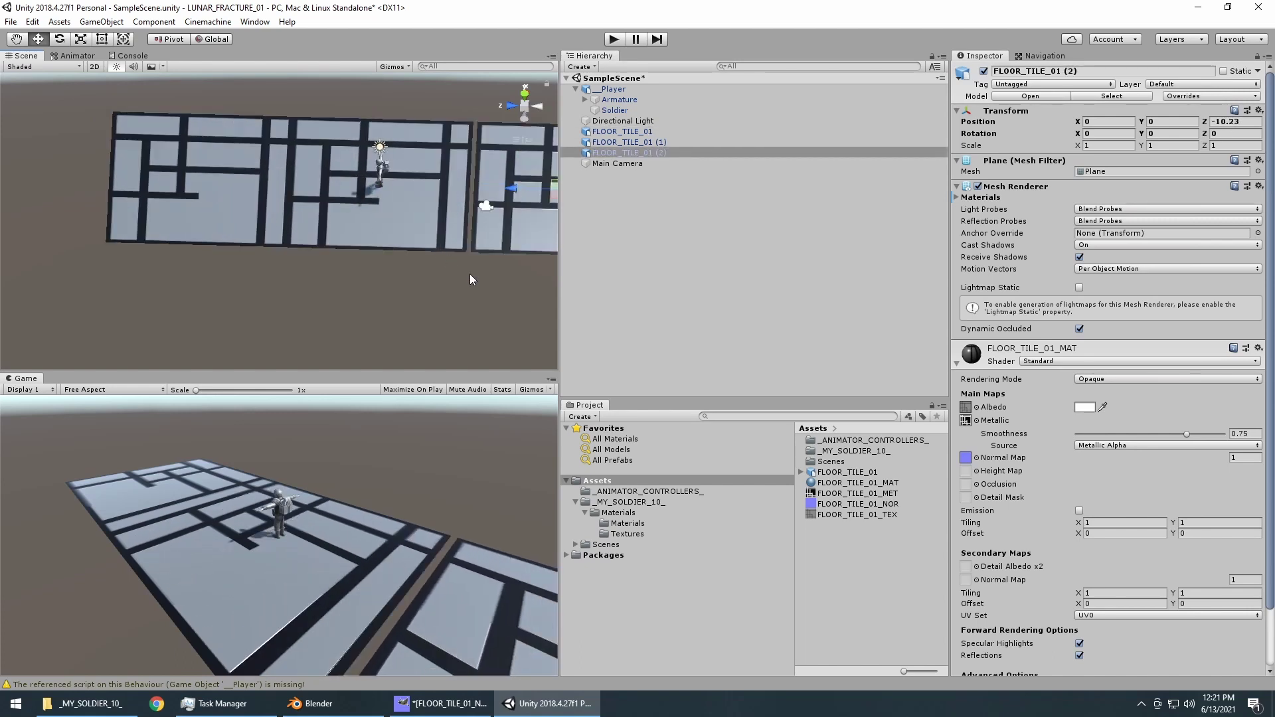
{"action": "left_click_drag", "start_coordinate": [469, 279], "coordinate": [275, 273]}
{"action": "key", "text": "v"}
{"action": "scroll", "coordinate": [237, 250], "scroll_direction": "down", "scroll_amount": 1}
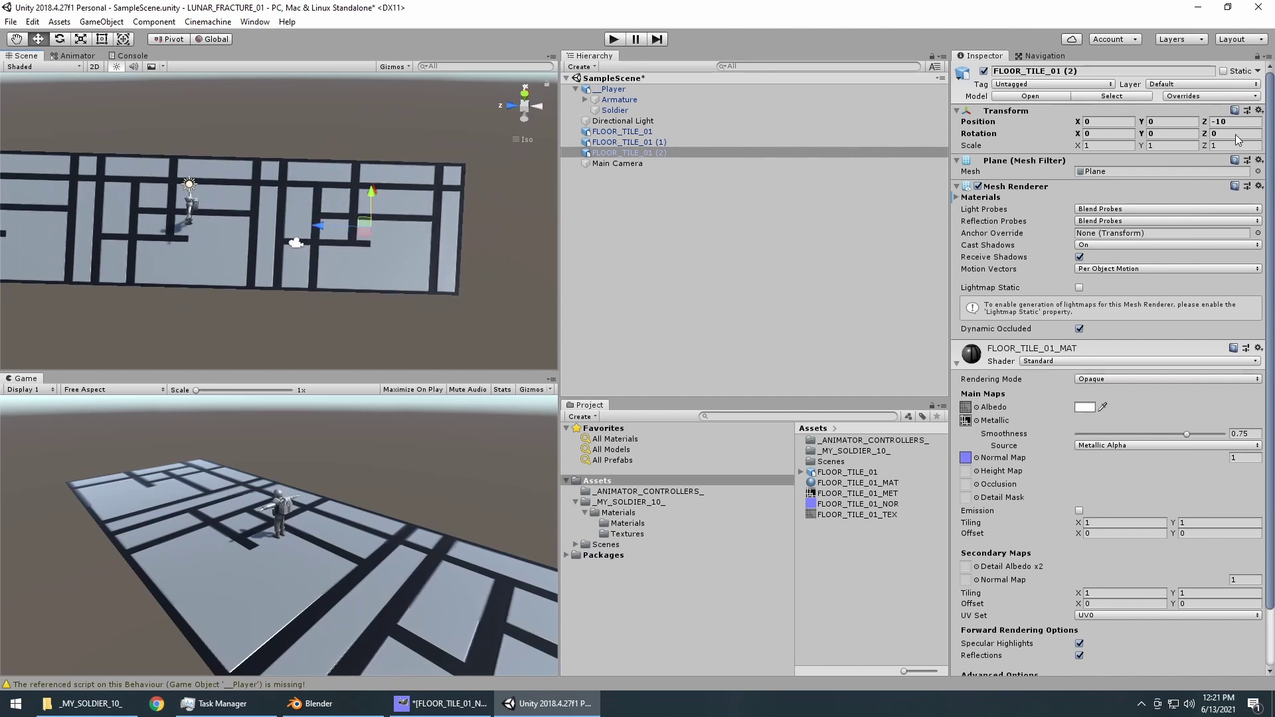
Duplicate the row of three floor tiles and place the copied row flush alongside at X position 10.
{"action": "scroll", "coordinate": [359, 236], "scroll_direction": "down", "scroll_amount": 1}
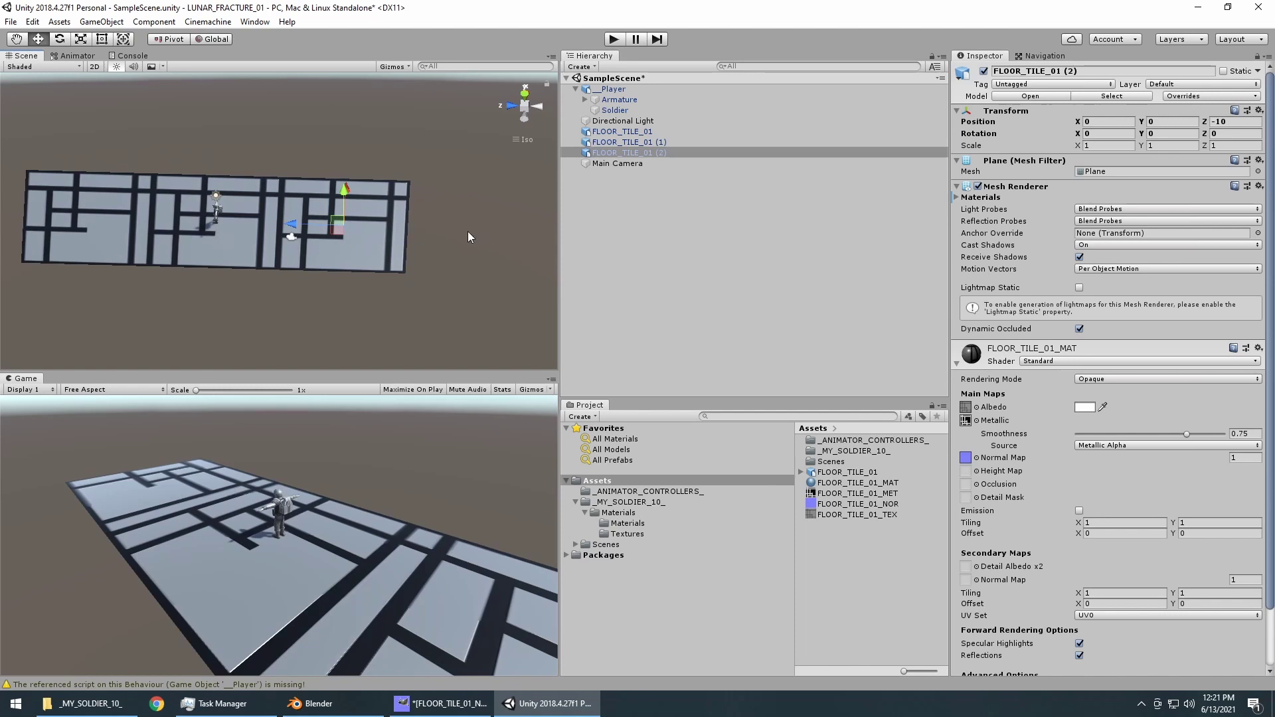
{"action": "left_click", "coordinate": [225, 256], "text": "shift"}
{"action": "left_click", "coordinate": [70, 232], "text": "shift"}
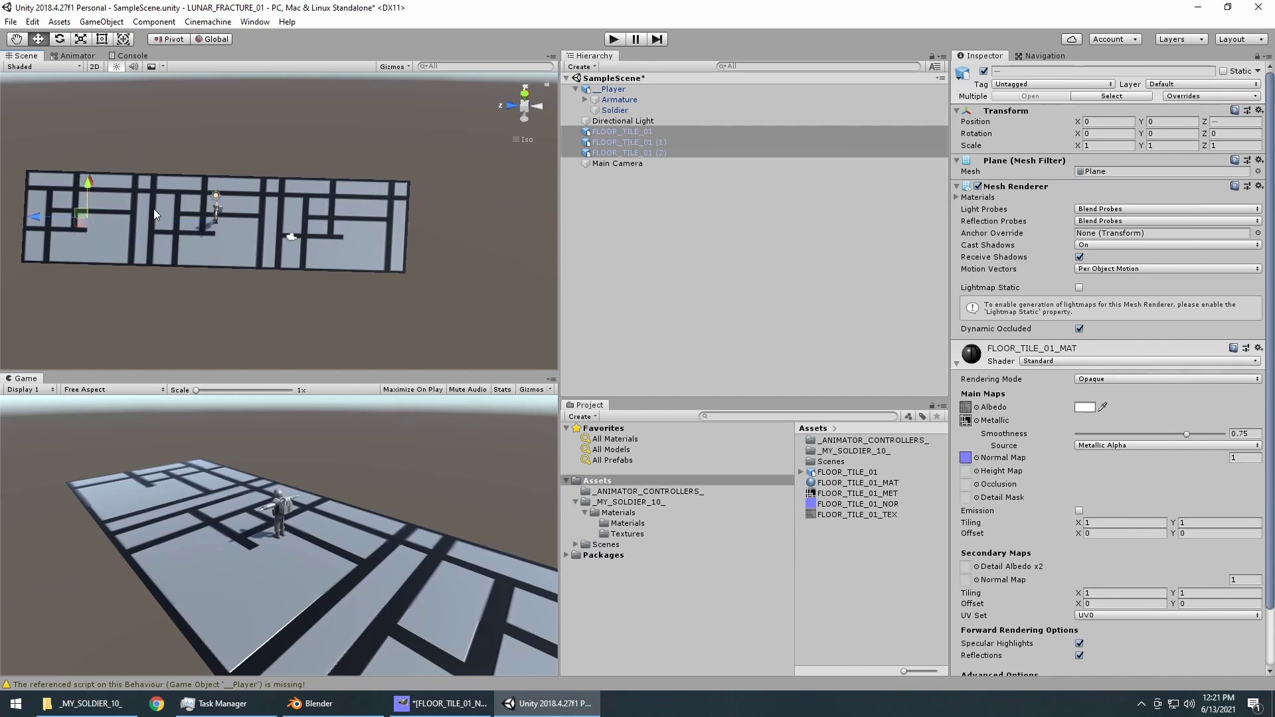
{"action": "key", "text": "ctrl+d"}
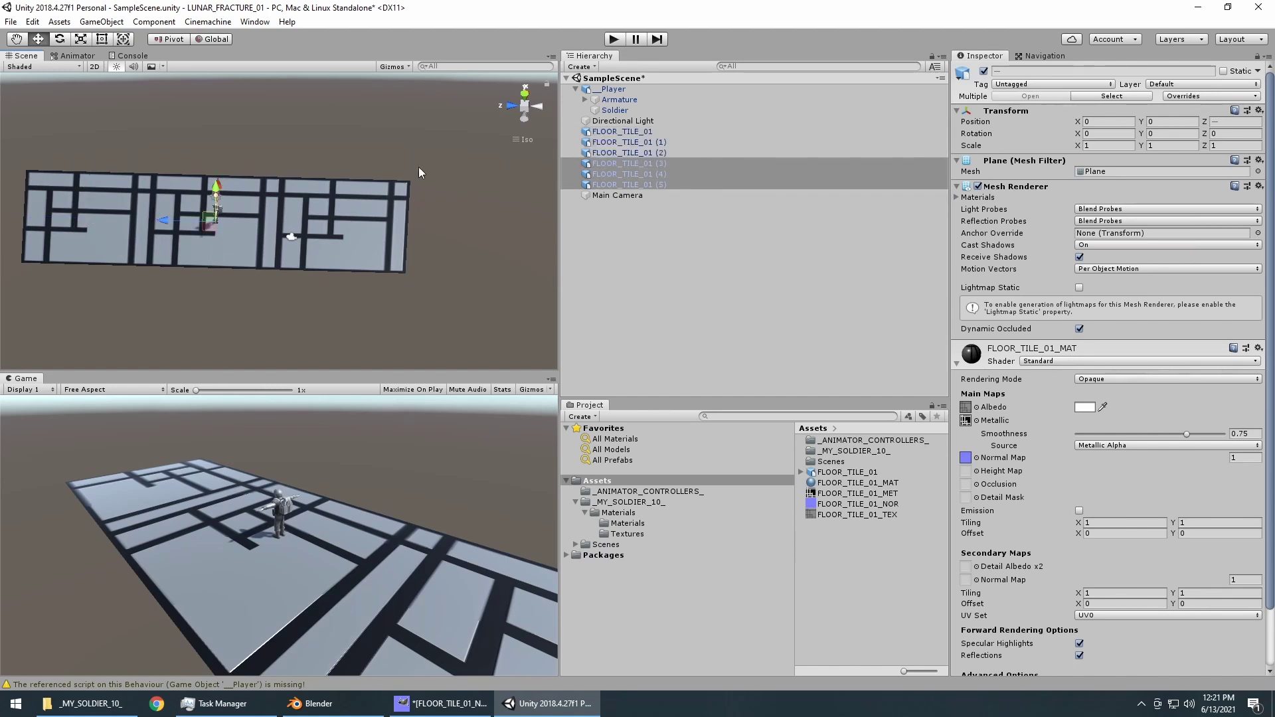
{"action": "key", "text": "alt"}
{"action": "left_click_drag", "start_coordinate": [441, 201], "coordinate": [473, 193]}
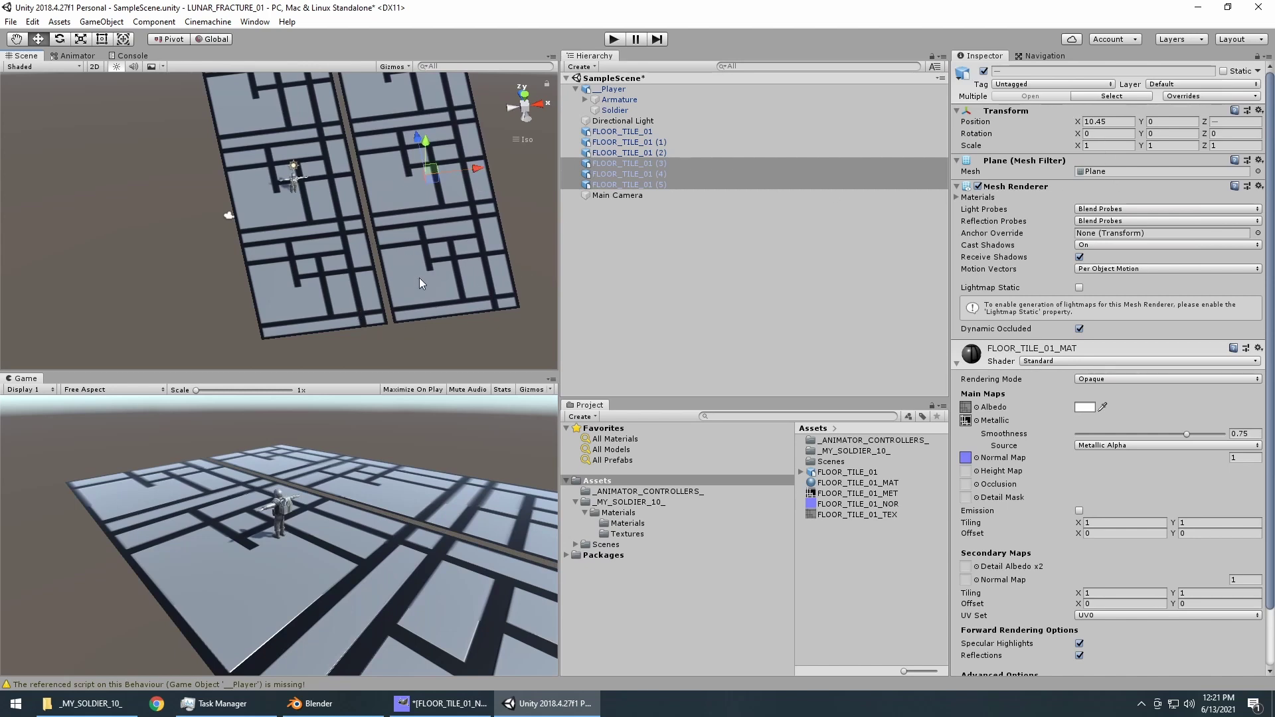
{"action": "left_click", "coordinate": [1117, 124]}
{"action": "type", "text": "10"}
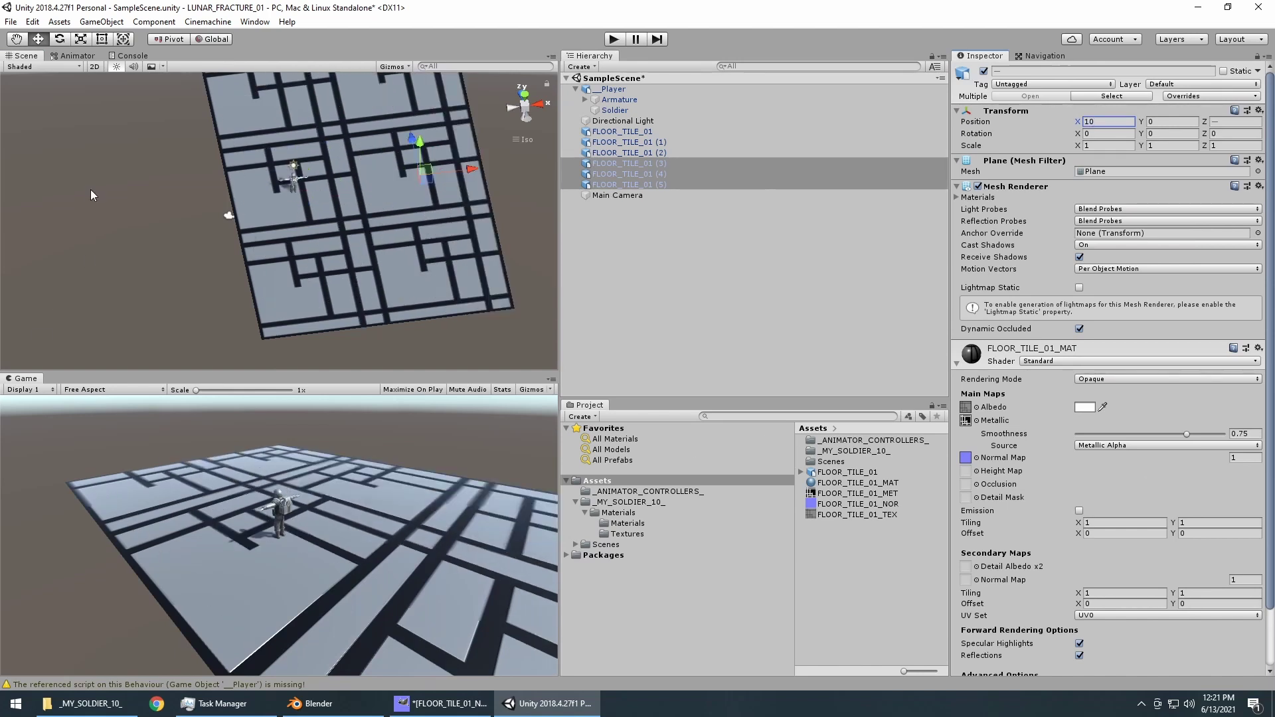
{"action": "left_click", "coordinate": [311, 103]}
{"action": "left_click", "coordinate": [332, 204], "text": "shift"}
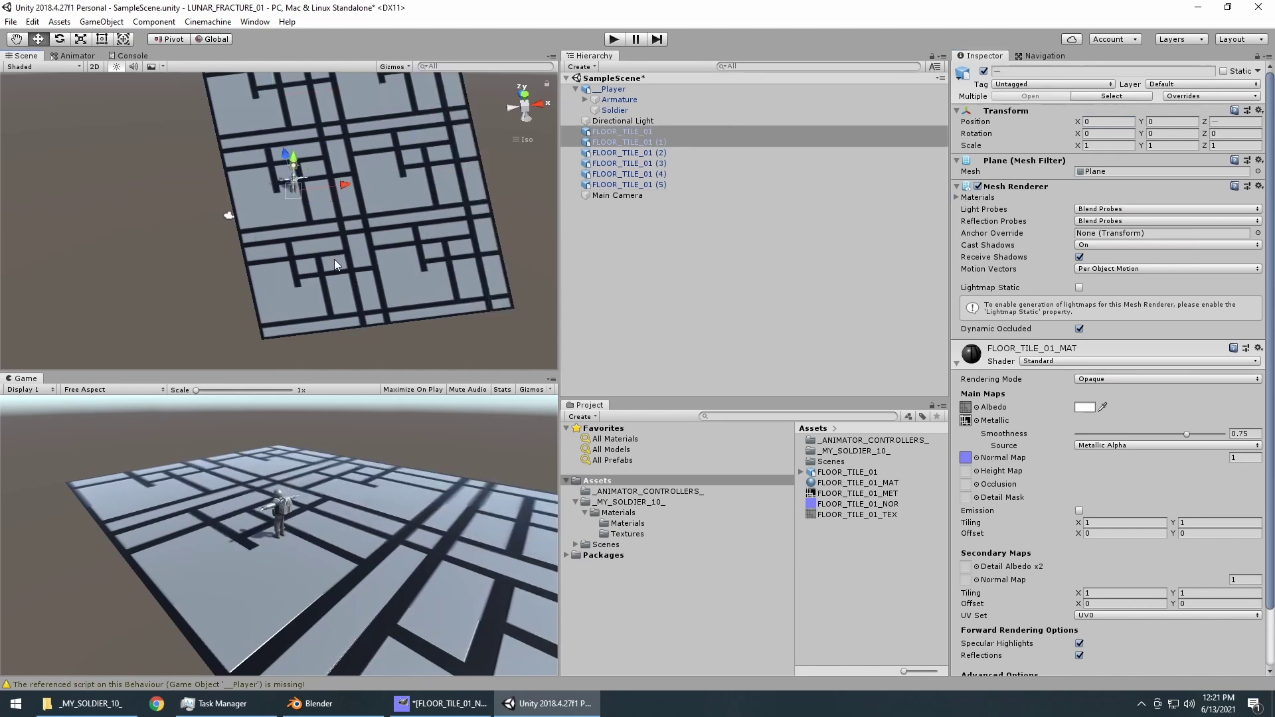
{"action": "left_click", "coordinate": [339, 272], "text": "shift"}
{"action": "left_click", "coordinate": [447, 225], "text": "shift"}
{"action": "left_click", "coordinate": [633, 136], "text": "shift"}
{"action": "left_click", "coordinate": [633, 136]}
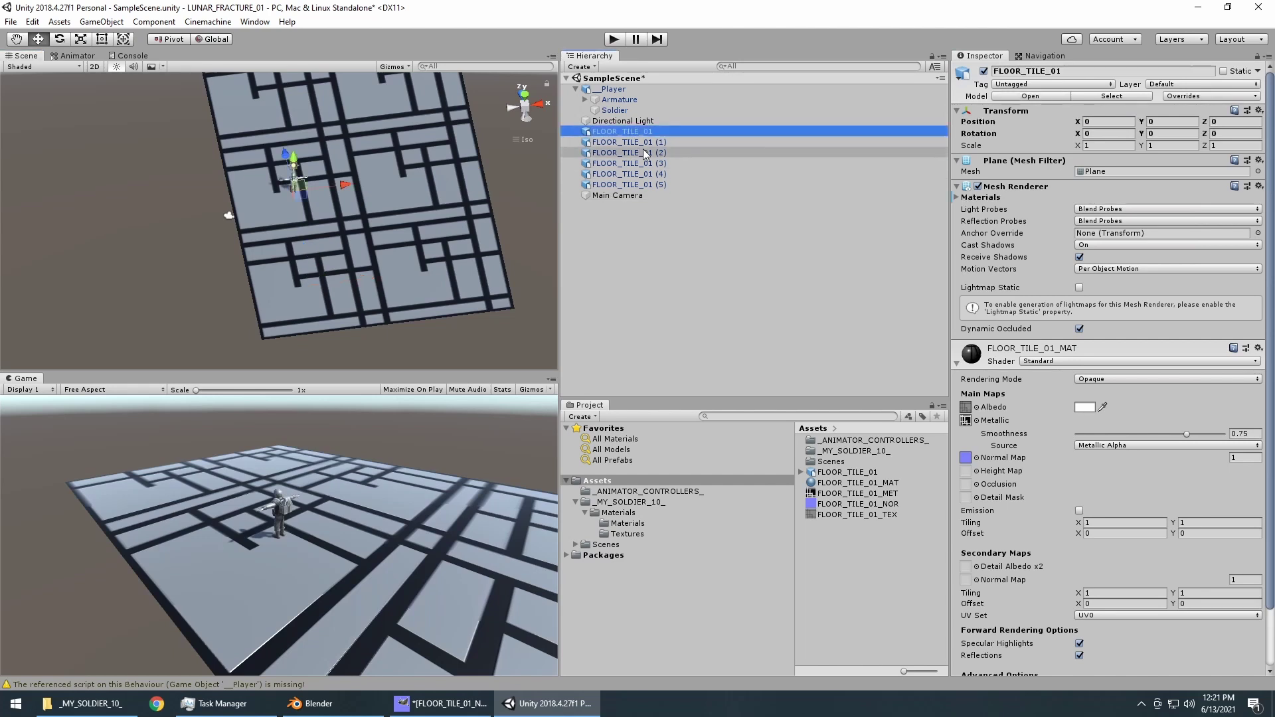
{"action": "key", "text": "ctrl+z"}
Duplicate FLOOR_TILE_01, (1) and (2), and place the copied row on the opposite side at X position -10.
{"action": "left_click", "coordinate": [636, 131]}
{"action": "left_click", "coordinate": [653, 154], "text": "shift"}
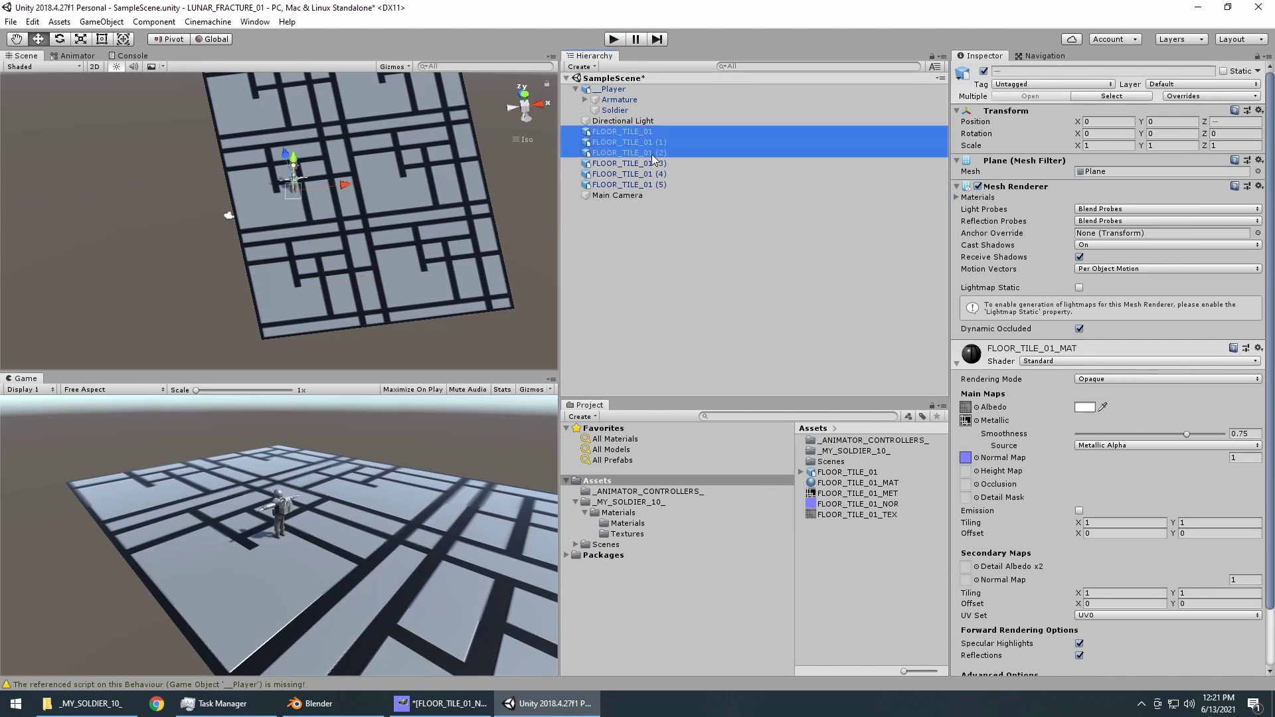
{"action": "key", "text": "ctrl+d"}
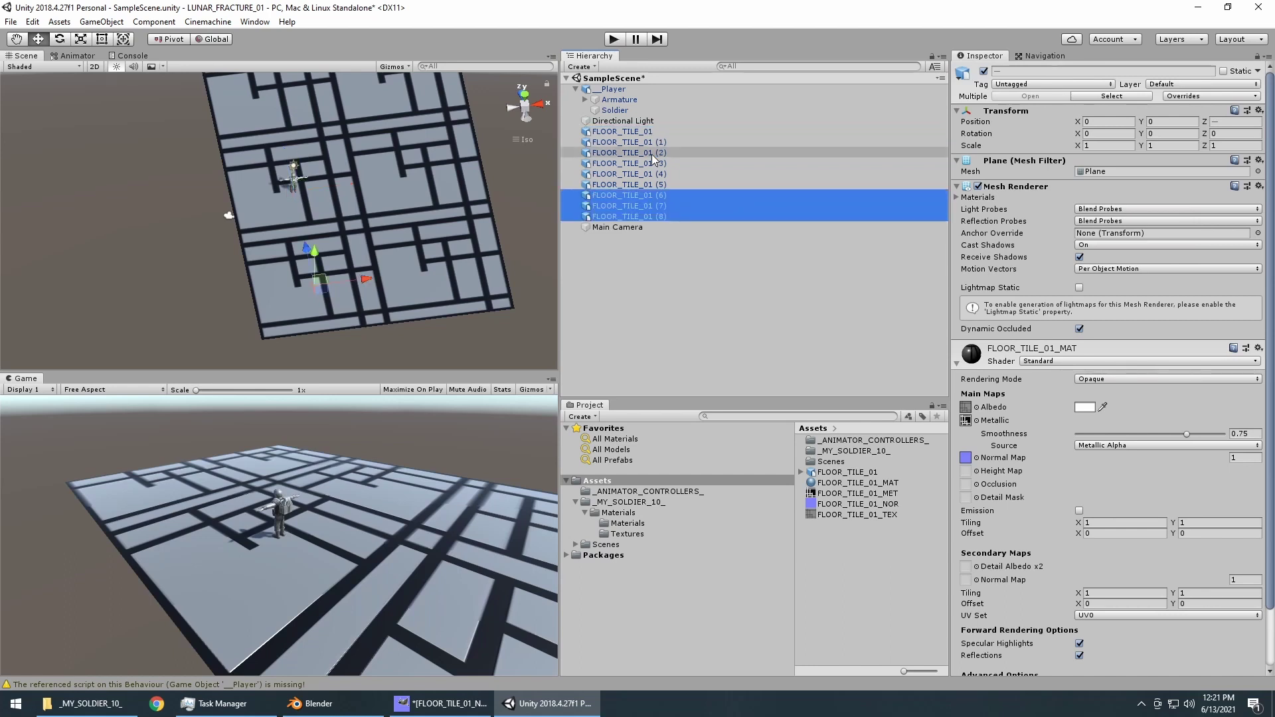
{"action": "left_click_drag", "start_coordinate": [372, 278], "coordinate": [233, 289]}
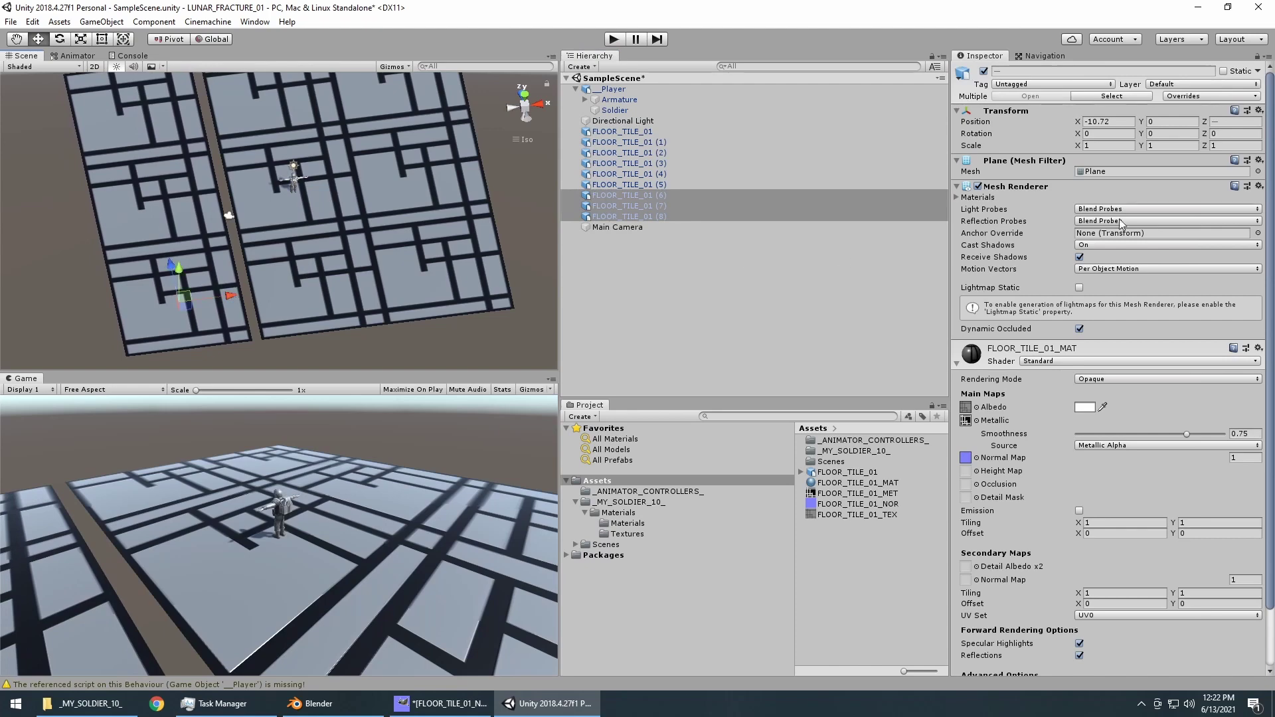
{"action": "left_click", "coordinate": [1118, 121]}
{"action": "type", "text": "-10"}
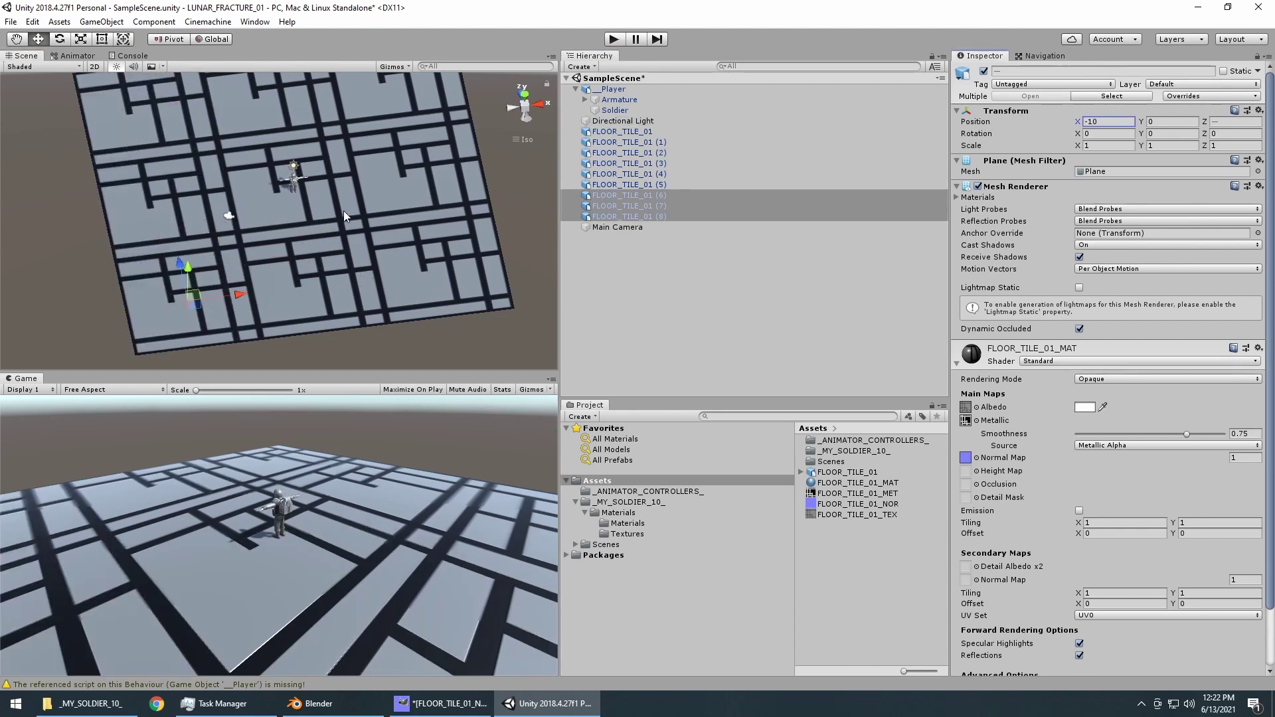
Try rotating FLOOR_TILE_01 (2), (5) and (8) to 90 degrees about Y, and undo the rotation.
{"action": "left_click_drag", "start_coordinate": [345, 210], "coordinate": [641, 296]}
{"action": "left_click_drag", "start_coordinate": [262, 236], "coordinate": [262, 310]}
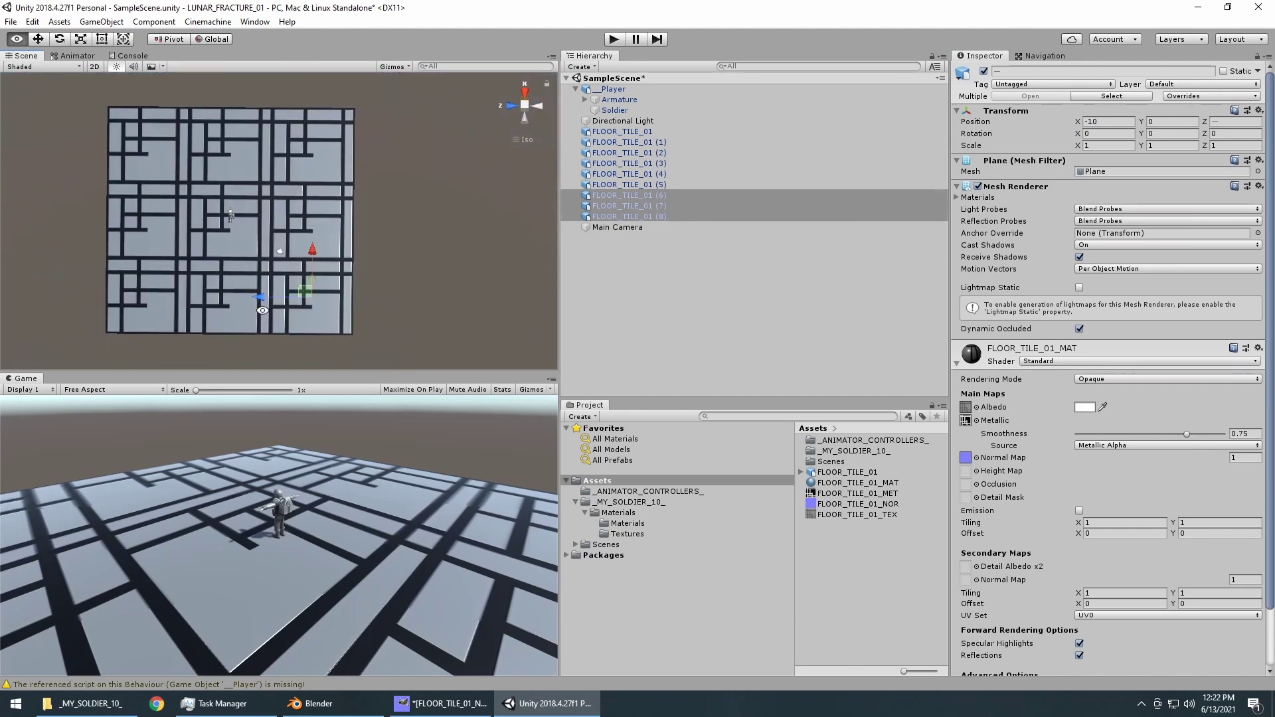
{"action": "scroll", "coordinate": [279, 279], "scroll_direction": "up", "scroll_amount": 3}
{"action": "left_click", "coordinate": [330, 225]}
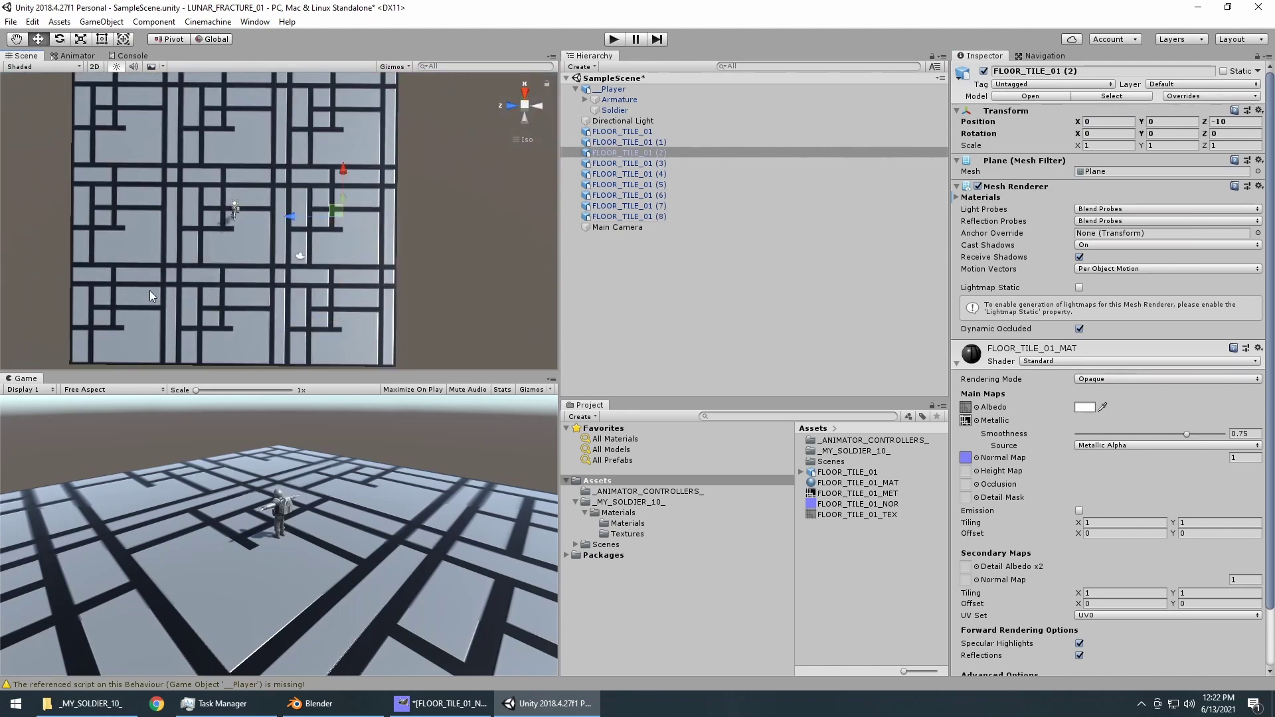
{"action": "left_click", "coordinate": [668, 152]}
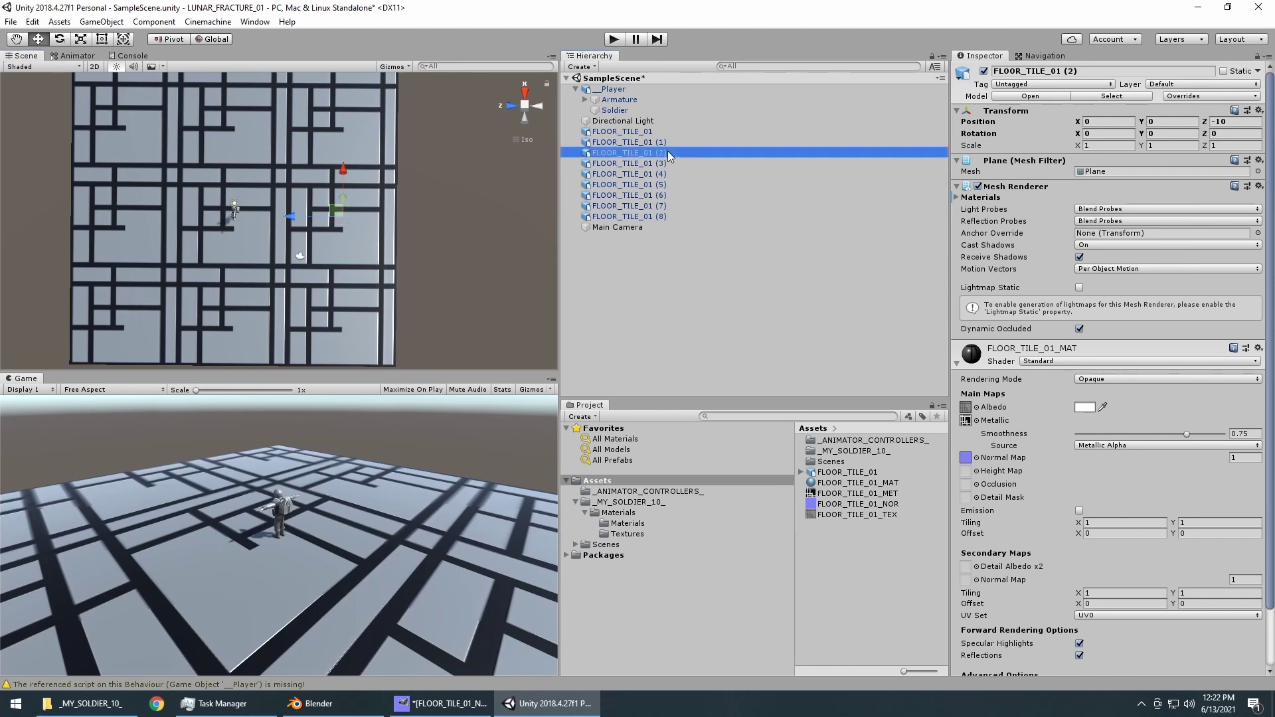
{"action": "left_click", "coordinate": [661, 186], "text": "ctrl"}
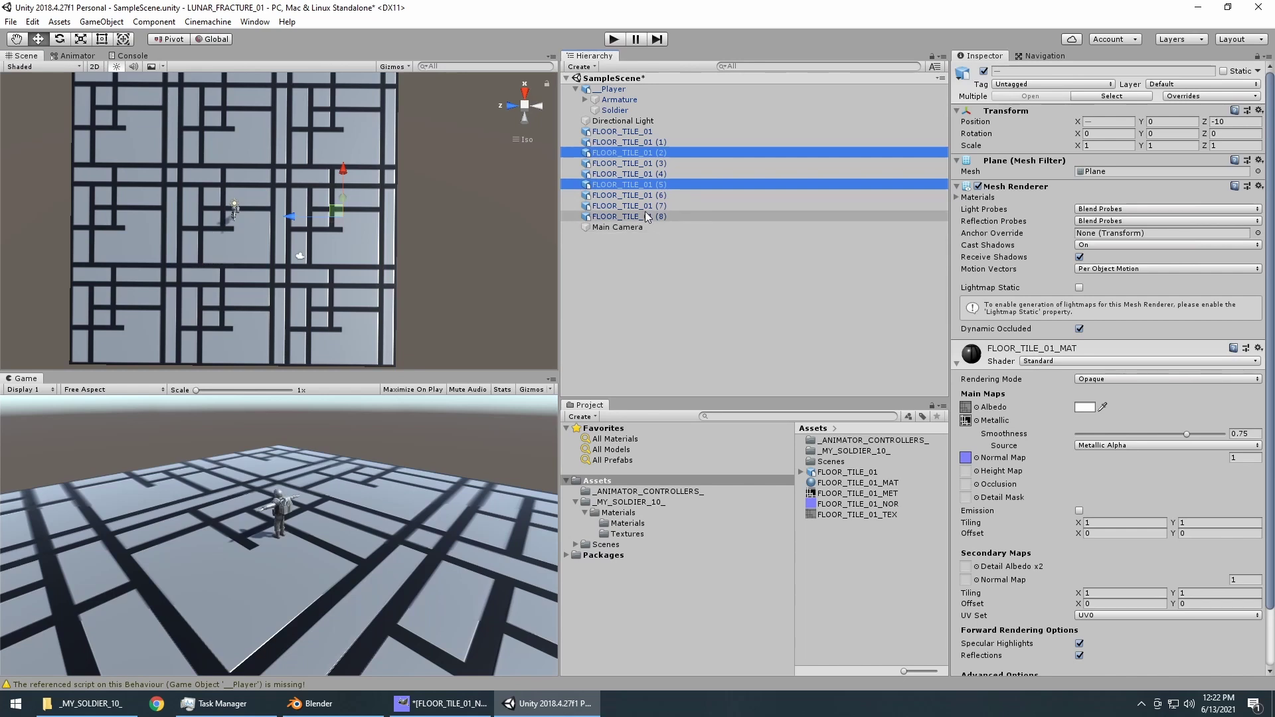
{"action": "left_click", "coordinate": [645, 214], "text": "ctrl"}
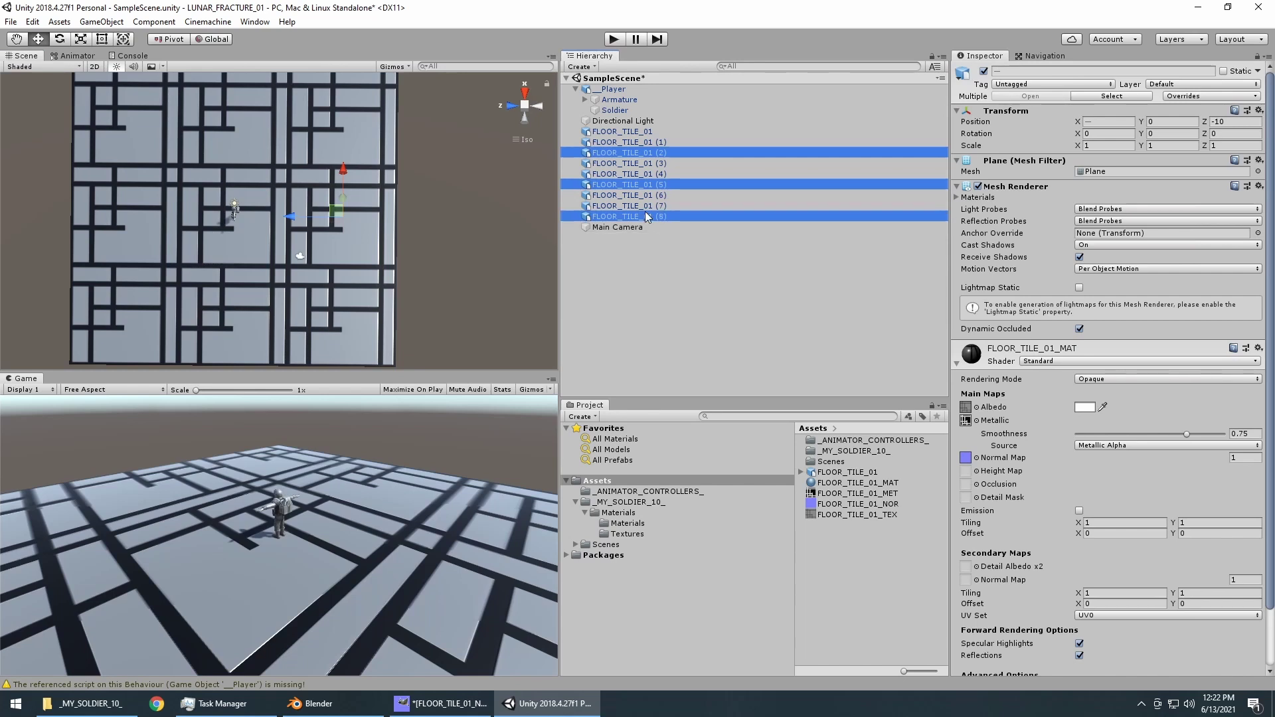
{"action": "left_click", "coordinate": [1166, 134]}
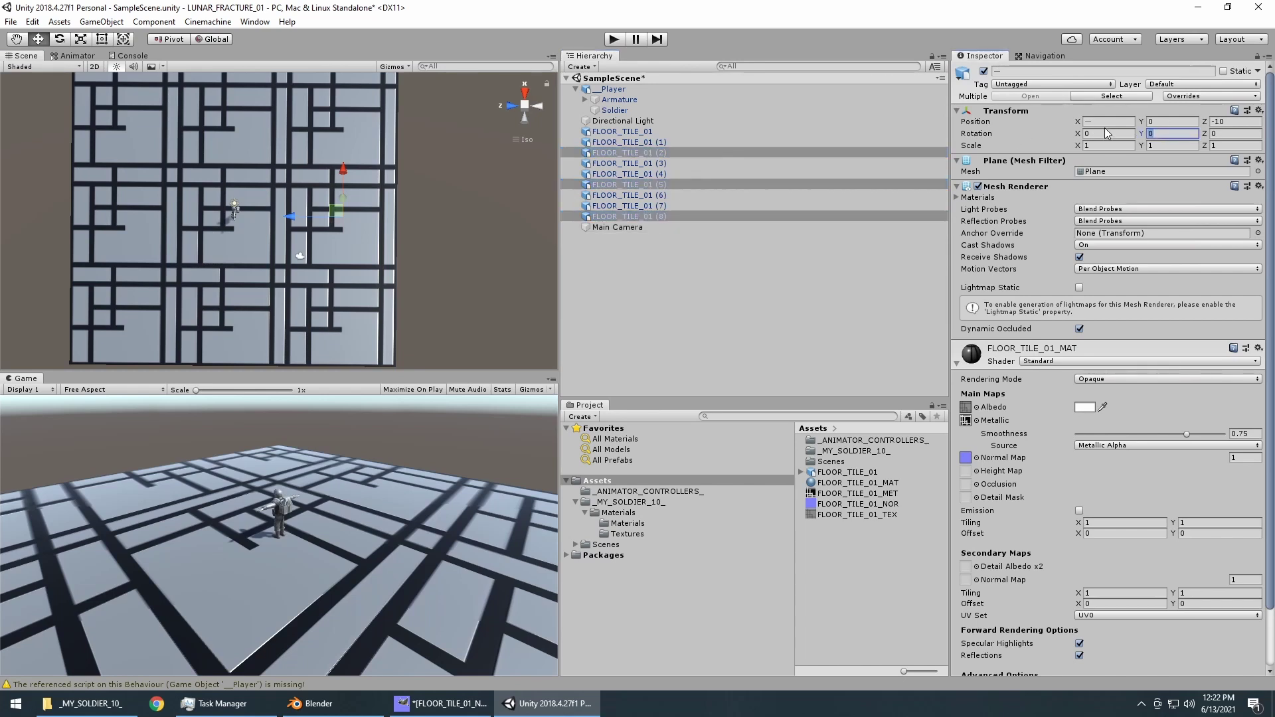
{"action": "type", "text": "90"}
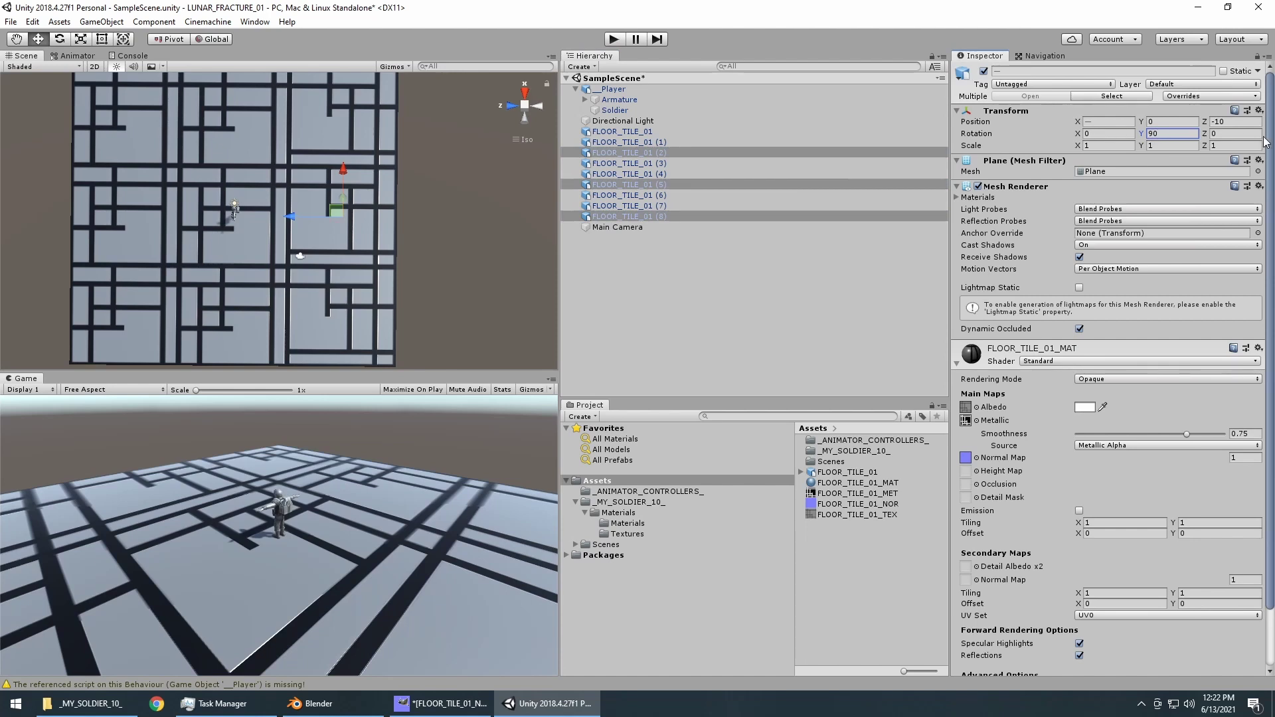
{"action": "key", "text": "ctrl+z"}
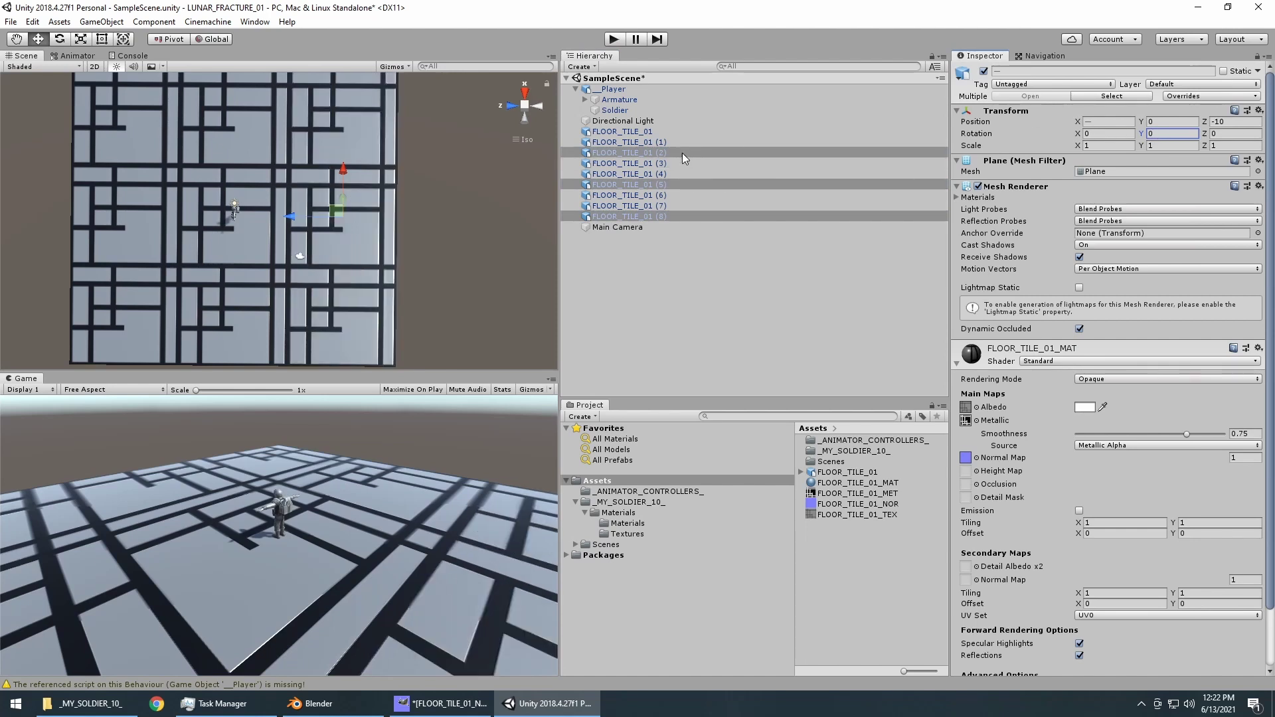
{"action": "right_click", "coordinate": [661, 174]}
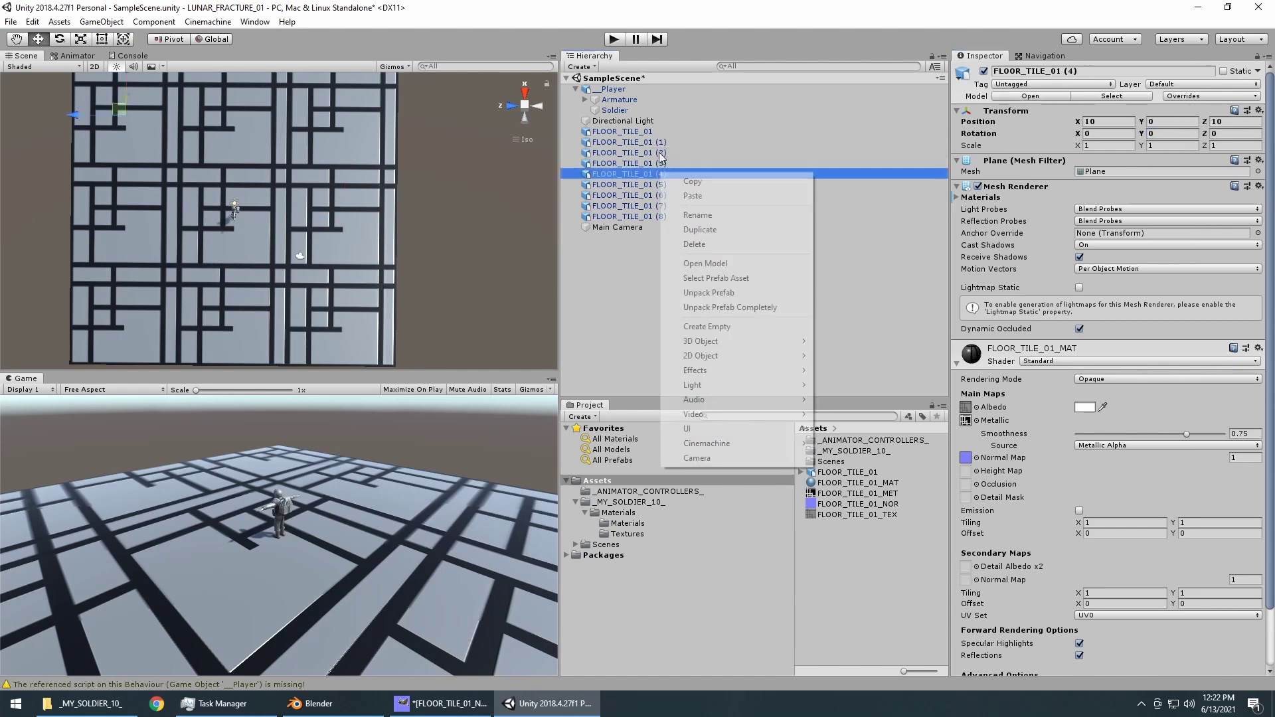
{"action": "left_click", "coordinate": [659, 154]}
{"action": "right_click", "coordinate": [657, 153]}
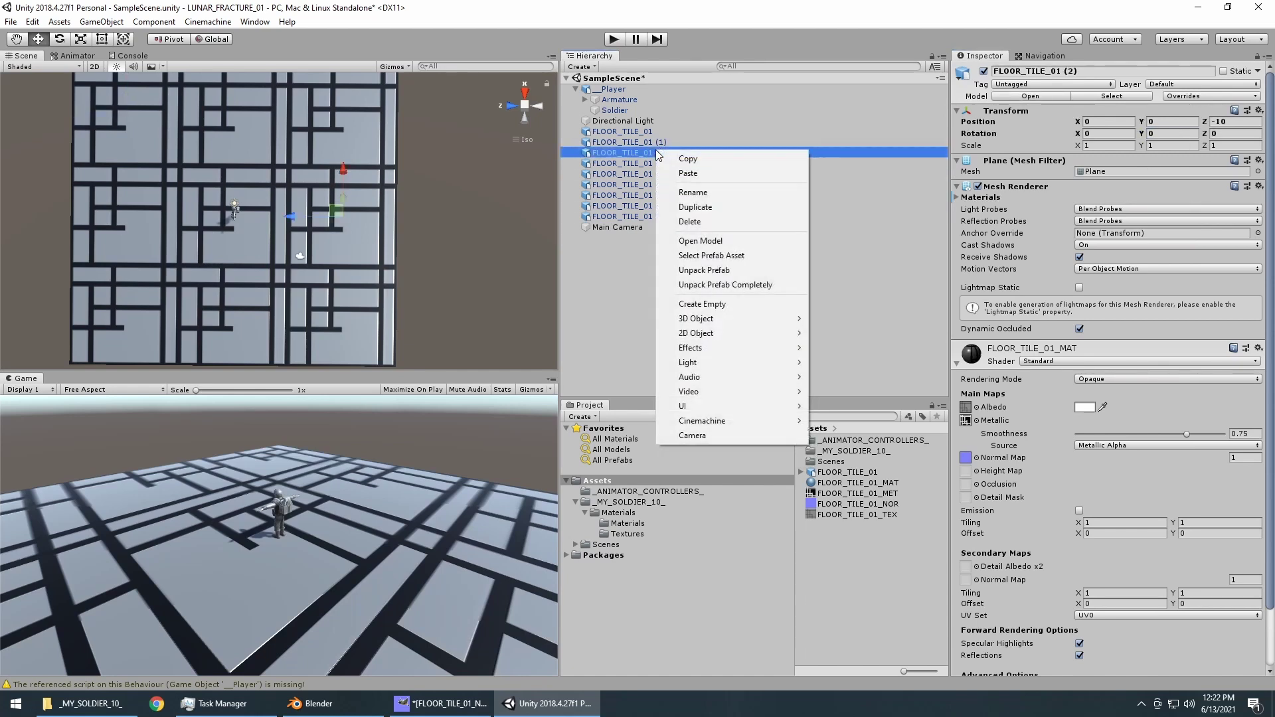
{"action": "left_click", "coordinate": [636, 184], "text": "shift"}
{"action": "right_click", "coordinate": [635, 184]}
{"action": "left_click", "coordinate": [692, 158]}
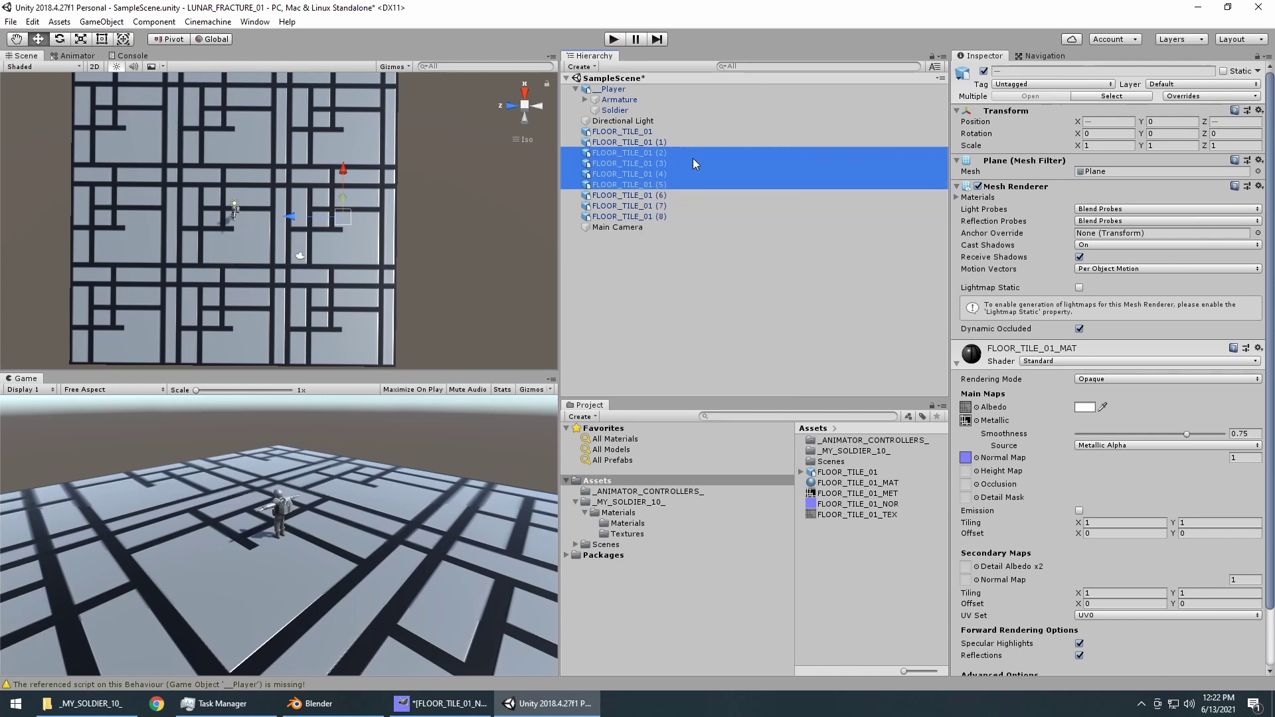
Set the Y rotation of FLOOR_TILE_01 (2), (4) and (8) to 90 degrees.
{"action": "left_click", "coordinate": [664, 153]}
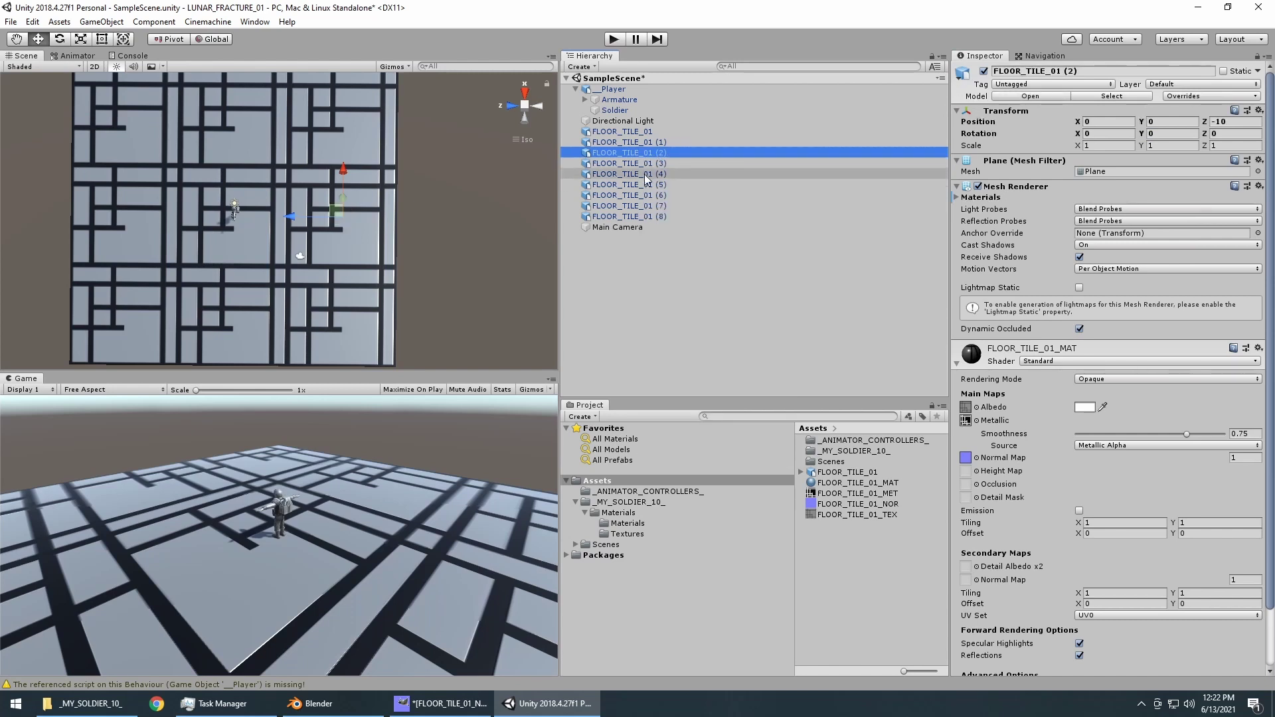
{"action": "left_click", "coordinate": [645, 174], "text": "ctrl"}
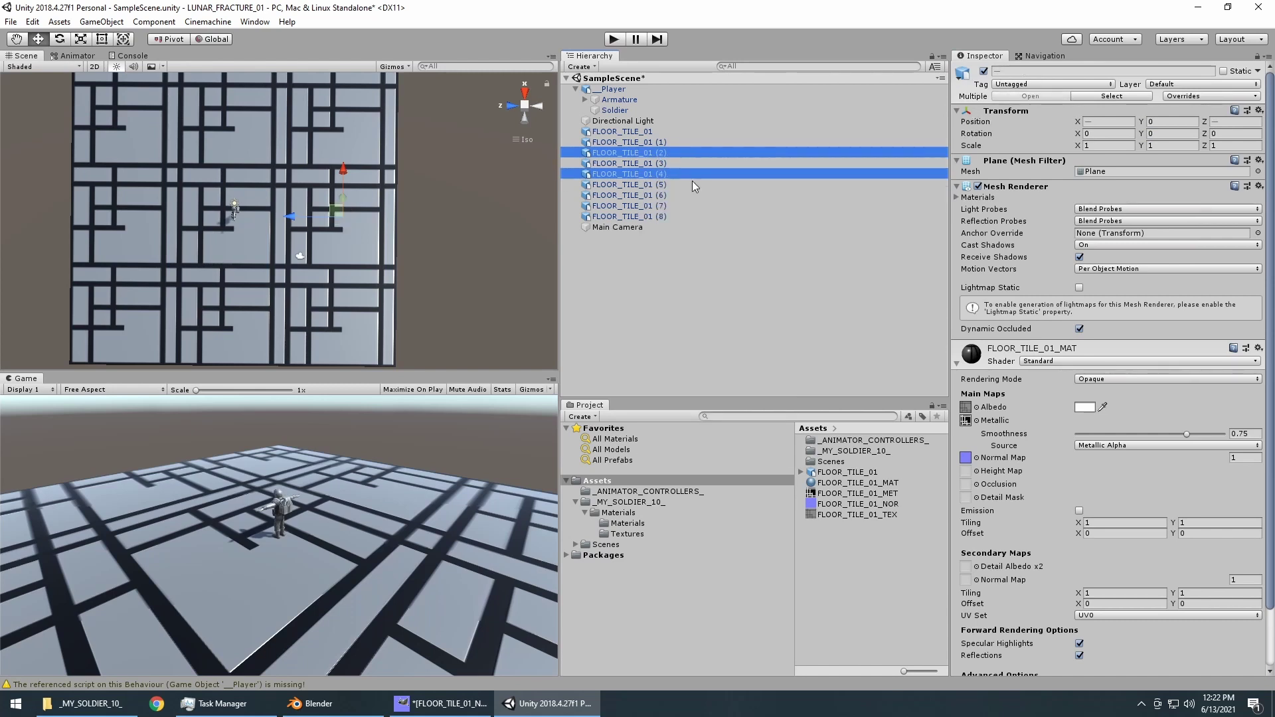
{"action": "left_click", "coordinate": [635, 218], "text": "ctrl"}
{"action": "left_click", "coordinate": [1173, 133]}
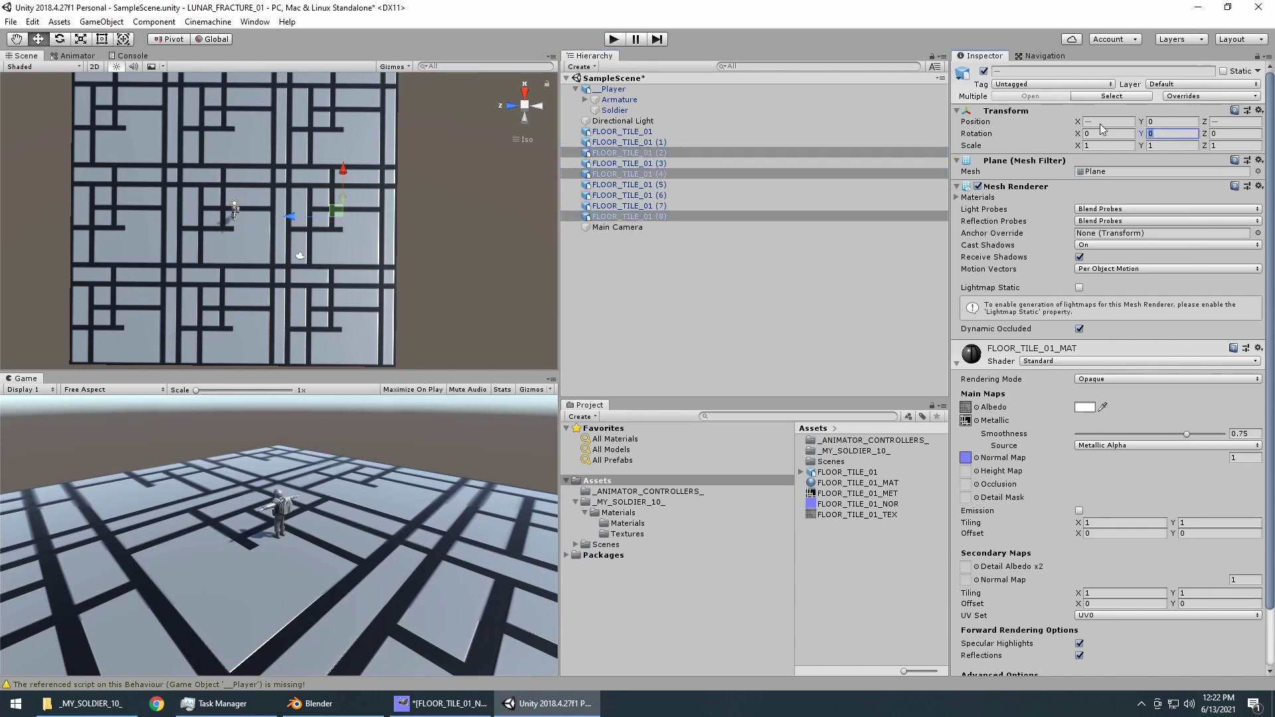
{"action": "type", "text": "90"}
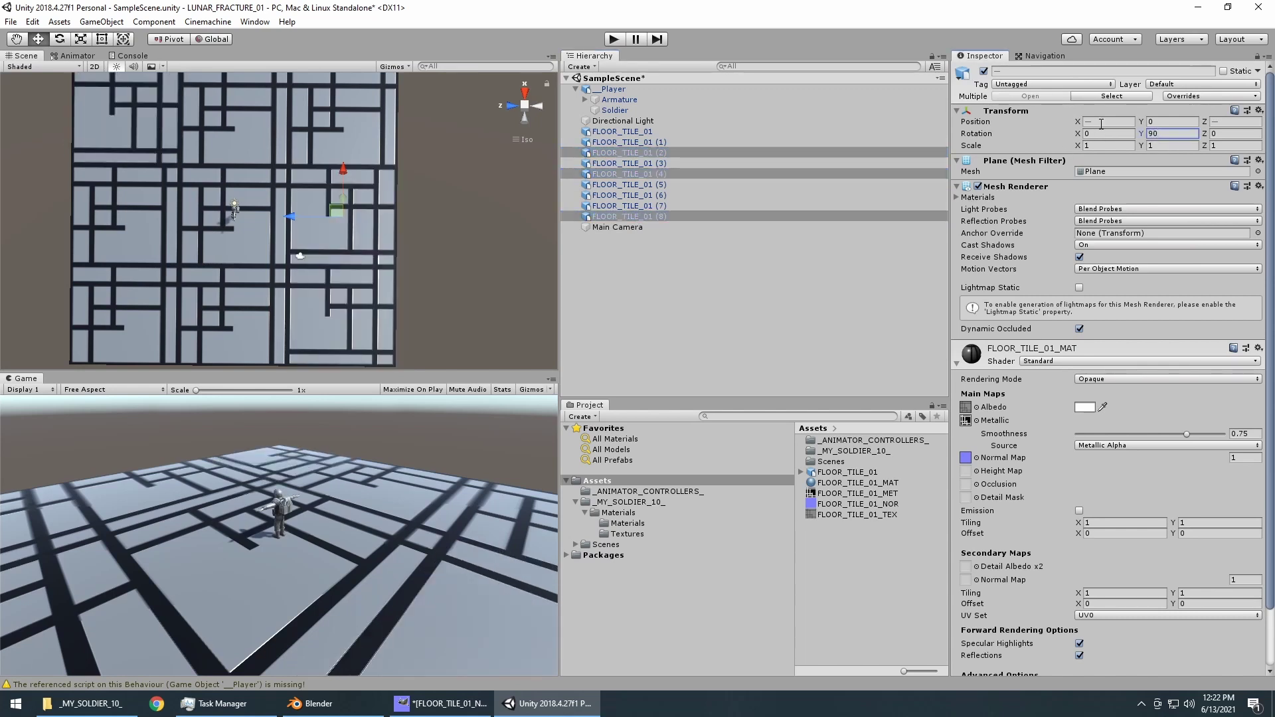
Set the Y rotation of FLOOR_TILE_01, FLOOR_TILE_01 (5) and FLOOR_TILE_01 (7) to -90 degrees.
{"action": "left_click", "coordinate": [339, 118]}
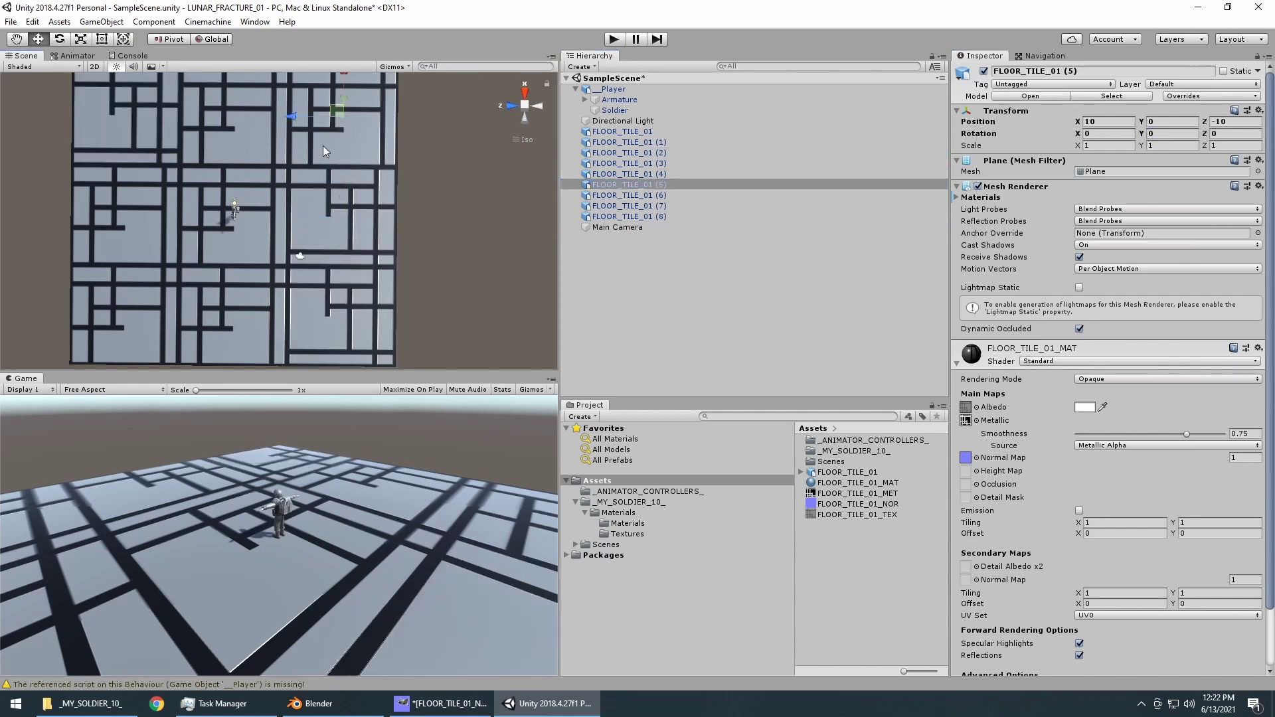
{"action": "left_click", "coordinate": [133, 312], "text": "ctrl"}
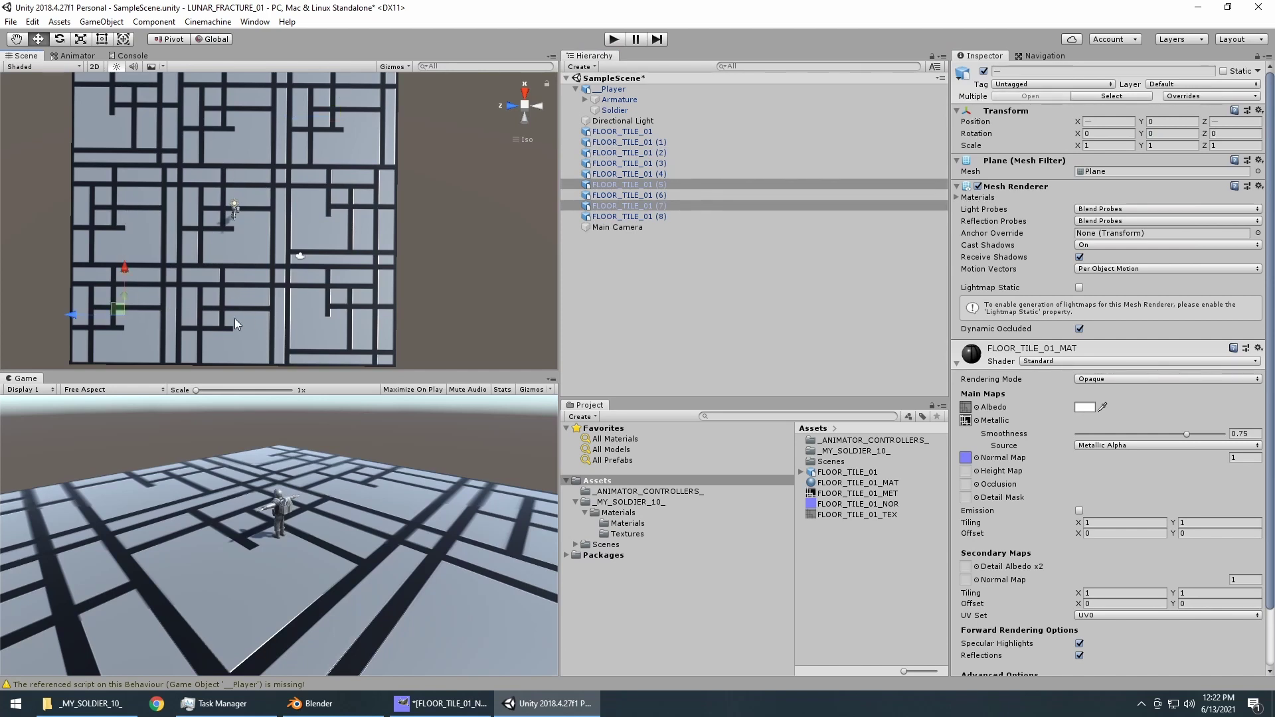
{"action": "left_click", "coordinate": [249, 233], "text": "ctrl"}
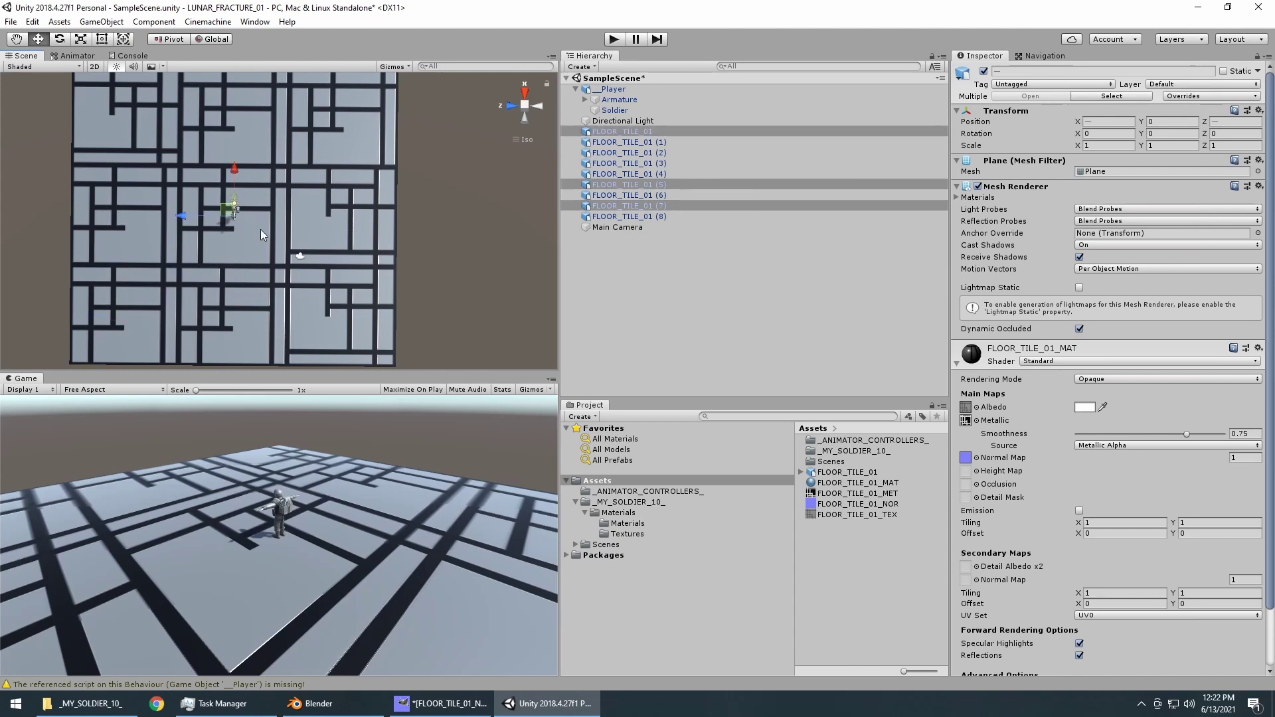
{"action": "left_click", "coordinate": [1151, 134]}
{"action": "type", "text": "-90"}
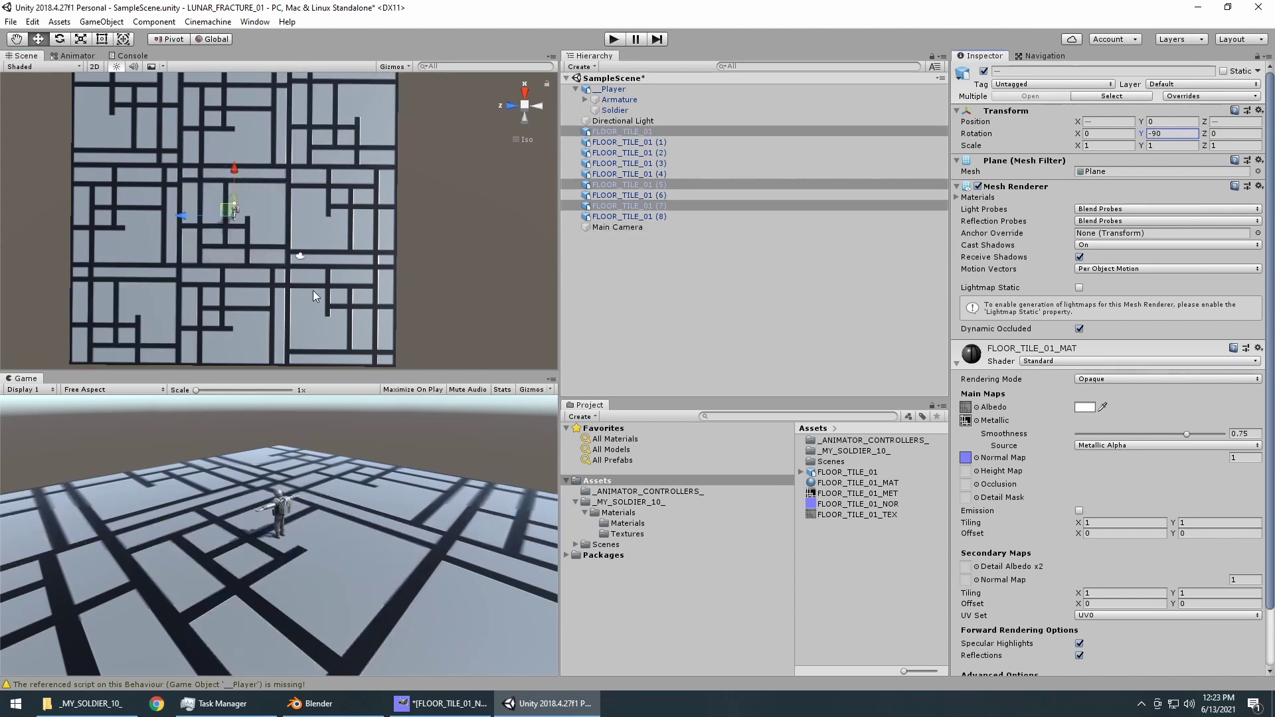
Try setting the Y rotation of FLOOR_TILE_01 (2) to 180 degrees and check the floor pattern from an angled view.
{"action": "left_click", "coordinate": [348, 213]}
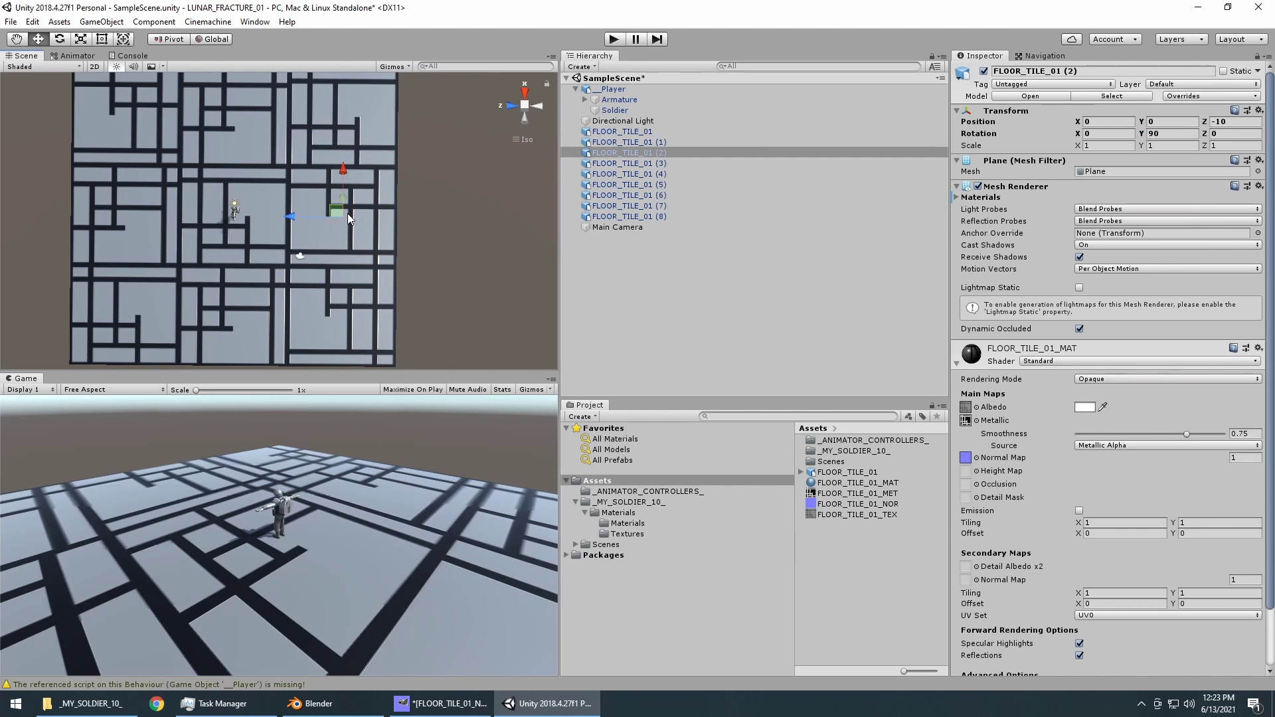
{"action": "left_click", "coordinate": [1182, 133]}
{"action": "type", "text": "180"}
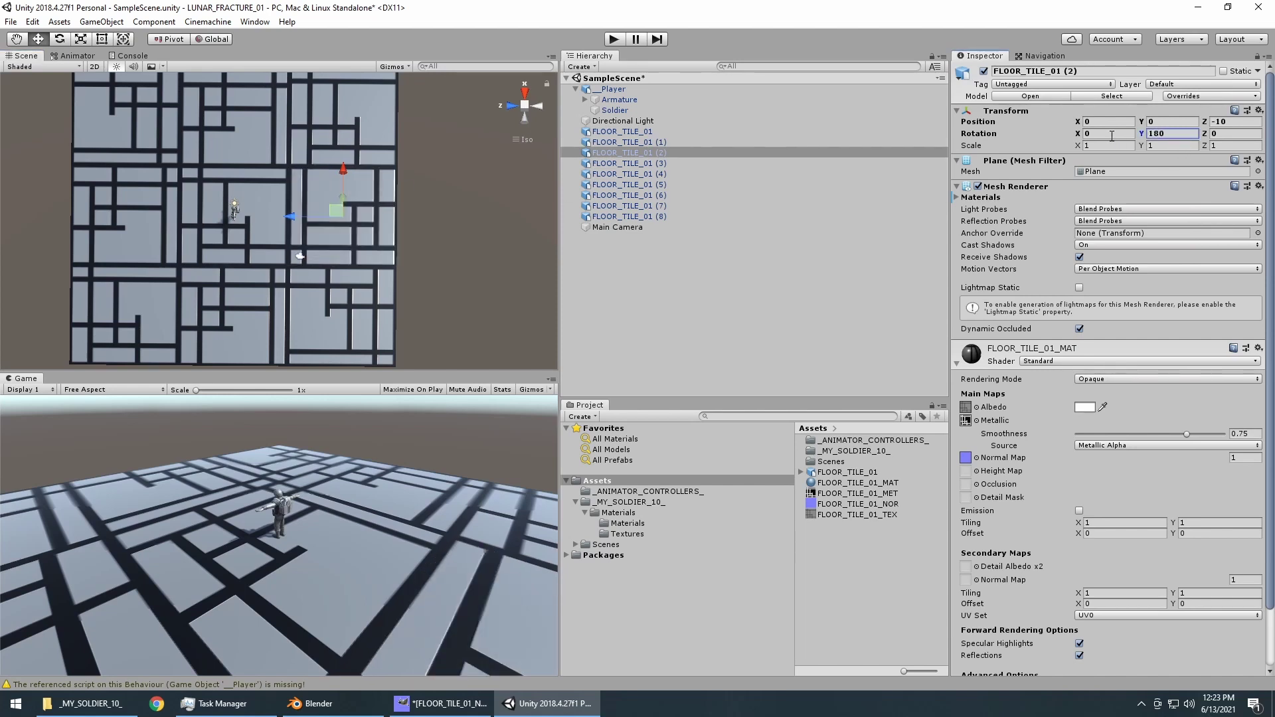
{"action": "scroll", "coordinate": [1112, 135], "scroll_direction": "down", "scroll_amount": 3}
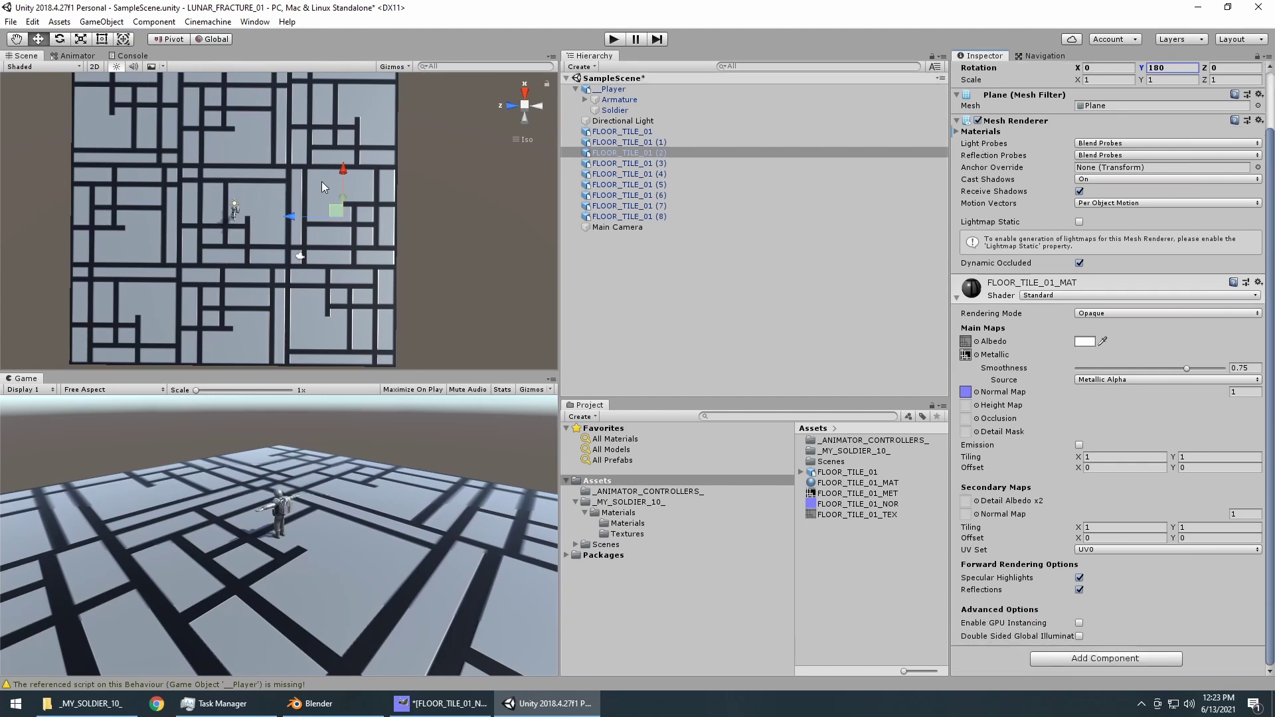
{"action": "left_click_drag", "start_coordinate": [435, 174], "coordinate": [235, 256]}
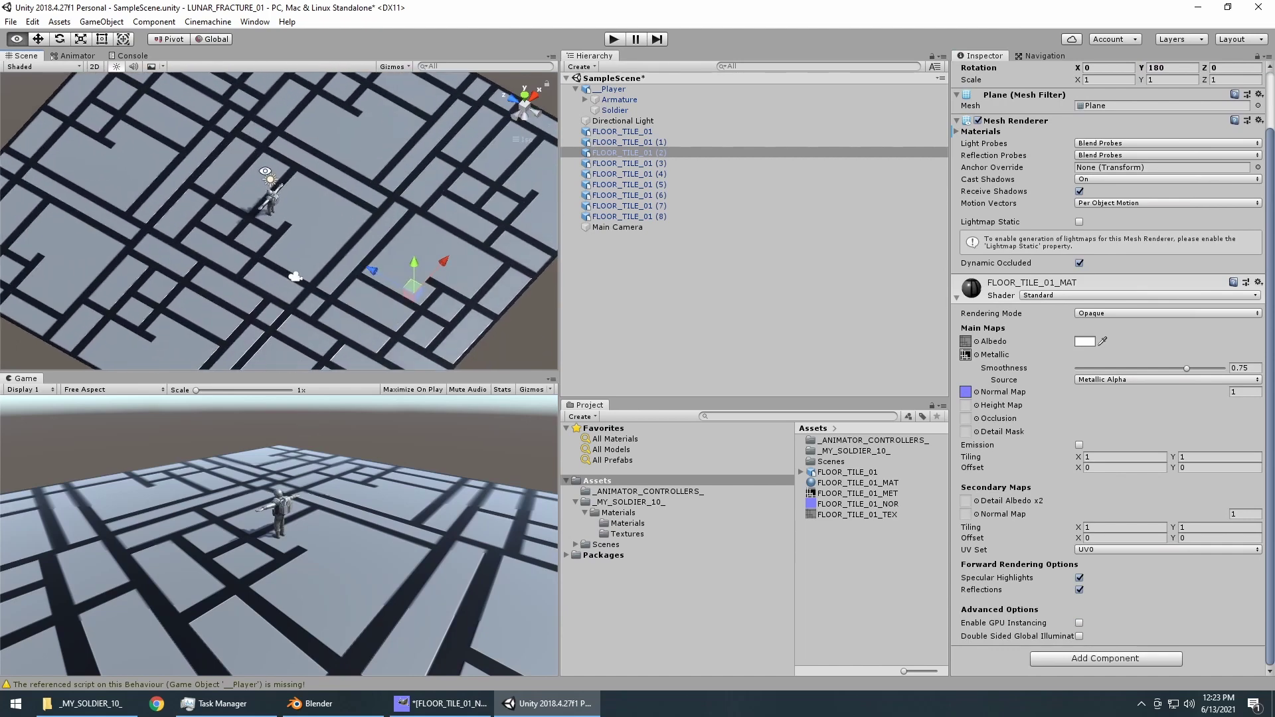
{"action": "left_click_drag", "start_coordinate": [265, 170], "coordinate": [294, 267]}
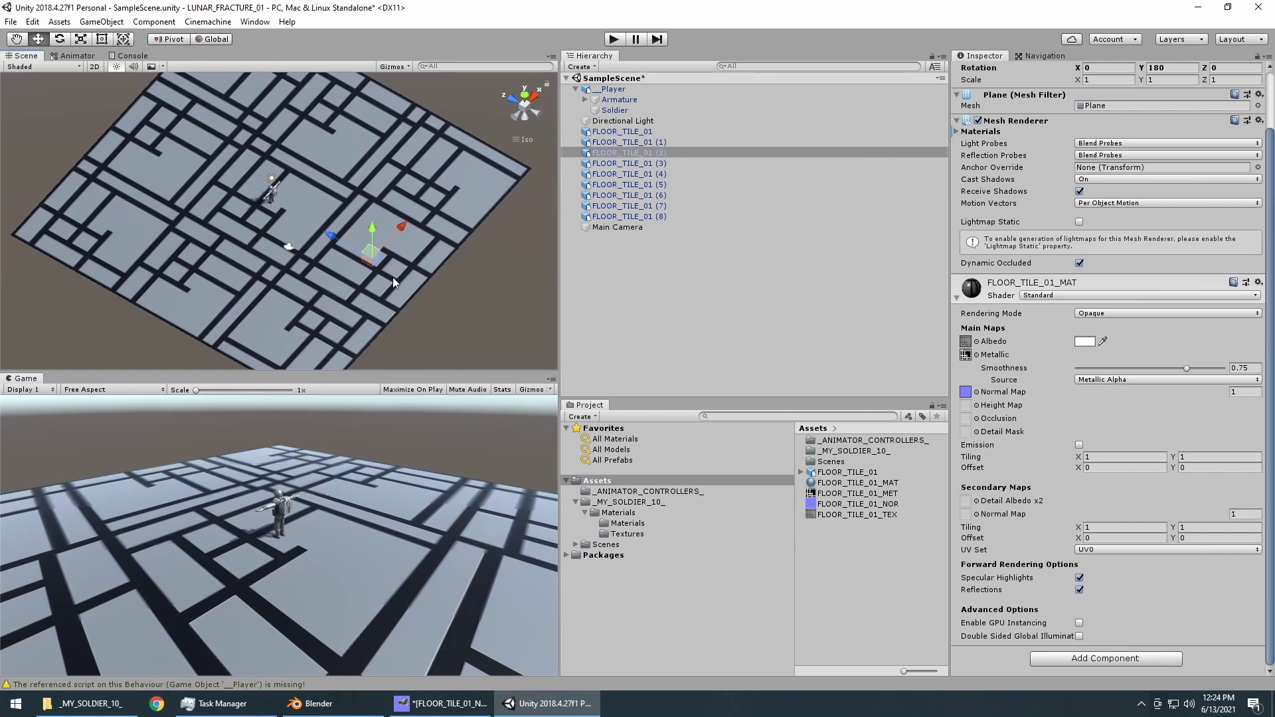
Try tinting the albedo of FLOOR_TILE_01_MAT light cyan, hex B4FFFF.
{"action": "left_click", "coordinate": [1083, 342]}
{"action": "left_click", "coordinate": [1135, 353]}
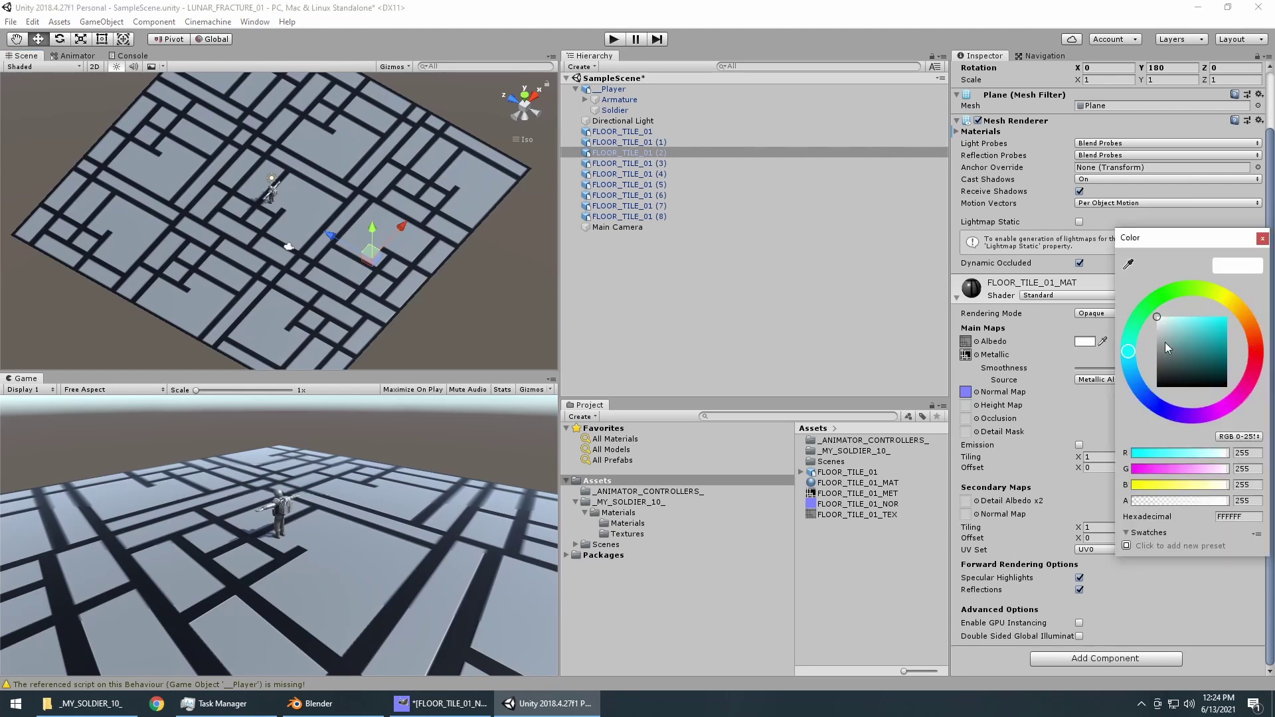
{"action": "mouse_move", "coordinate": [1165, 341]}
{"action": "left_mouse_down"}
{"action": "mouse_move", "coordinate": [1189, 321]}
{"action": "mouse_move", "coordinate": [1179, 309]}
{"action": "left_mouse_up"}
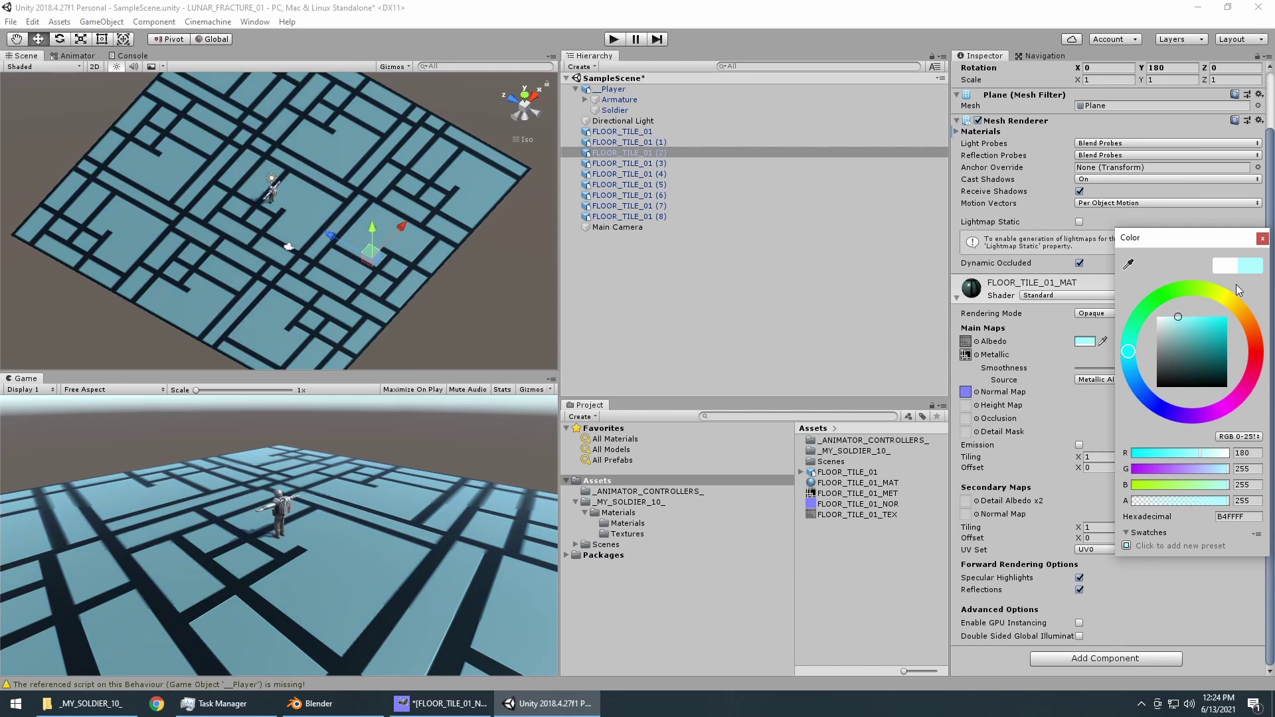
{"action": "left_click", "coordinate": [1263, 239]}
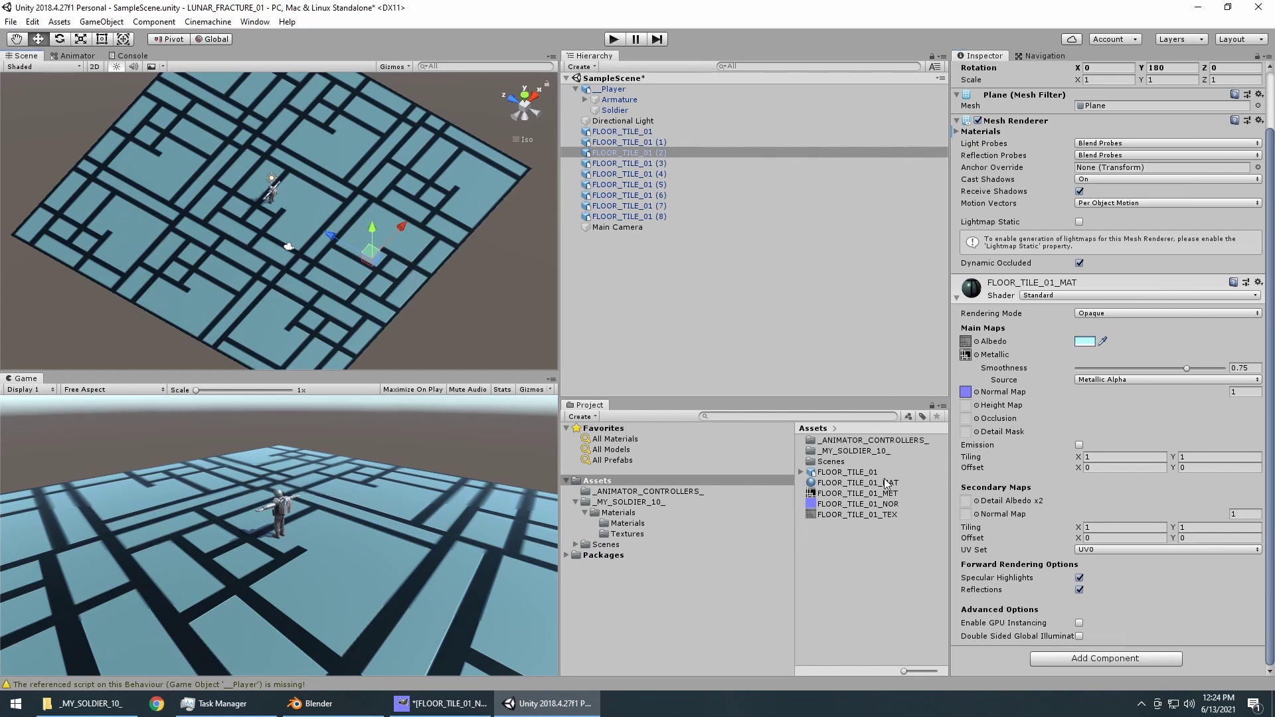
Duplicate FLOOR_TILE_01_MAT and apply the copy to FLOOR_TILE_01 (2) in the scene.
{"action": "left_click", "coordinate": [864, 473]}
{"action": "left_click", "coordinate": [862, 485]}
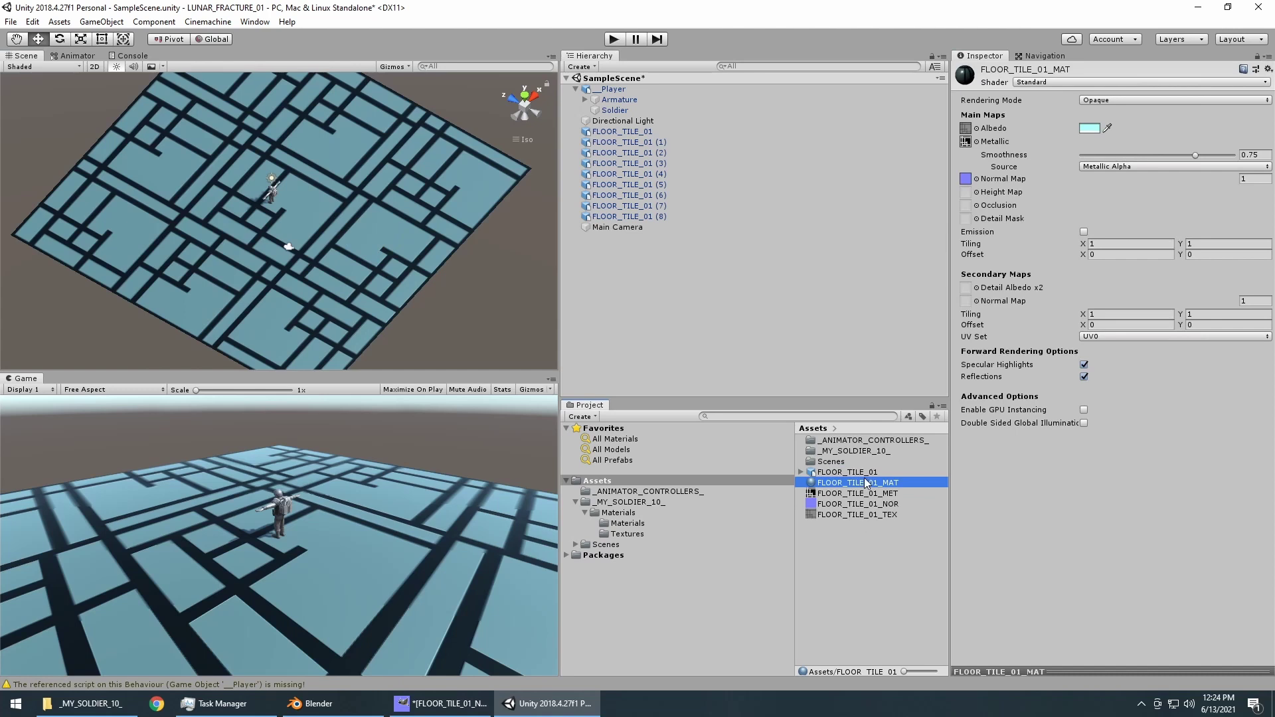
{"action": "key", "text": "ctrl+d"}
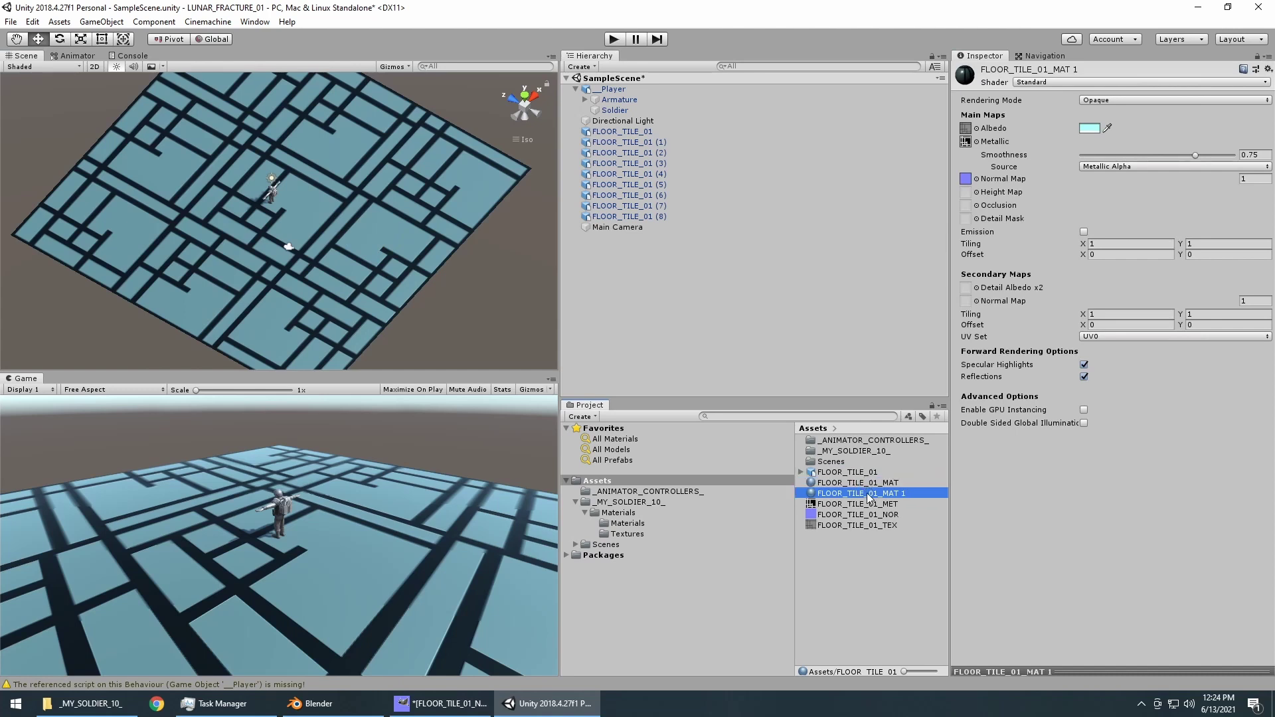
{"action": "left_click_drag", "start_coordinate": [863, 494], "coordinate": [343, 247]}
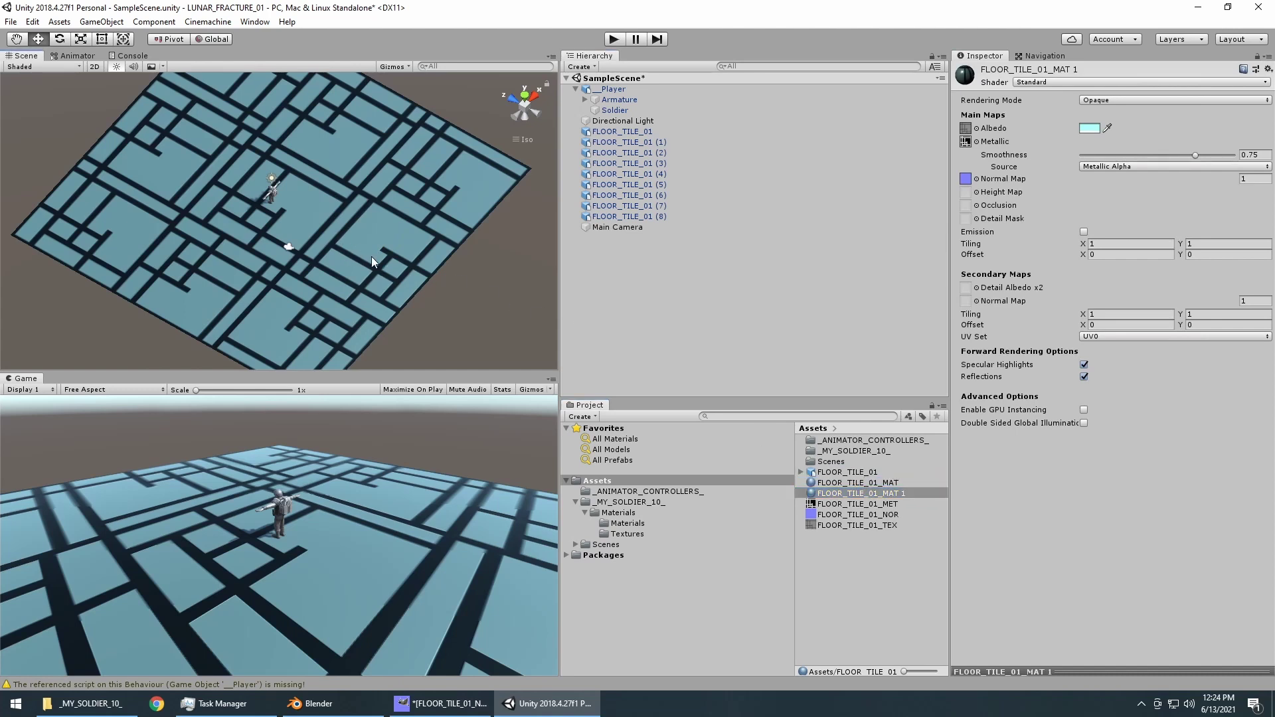
Try tinting the albedo of the duplicated floor material salmon, about hex FFAA8D.
{"action": "left_click", "coordinate": [1093, 129]}
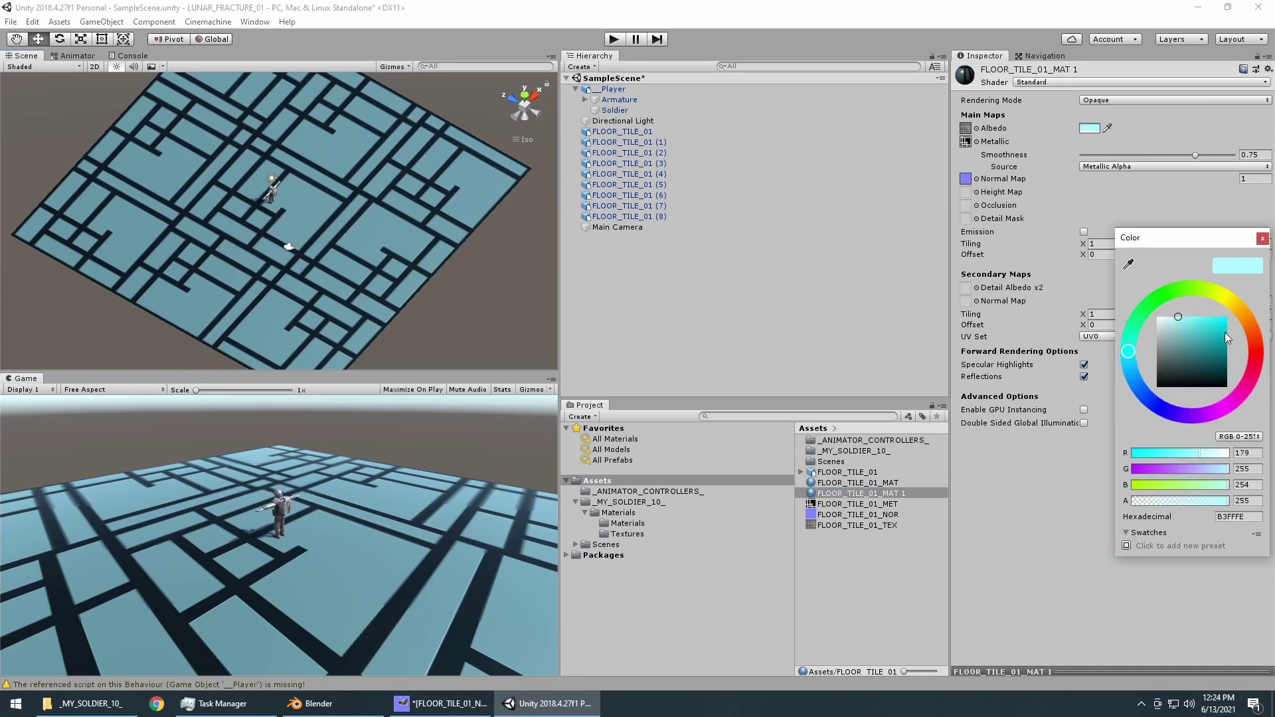
{"action": "left_click", "coordinate": [1254, 336]}
{"action": "left_click_drag", "start_coordinate": [1219, 339], "coordinate": [1191, 312]}
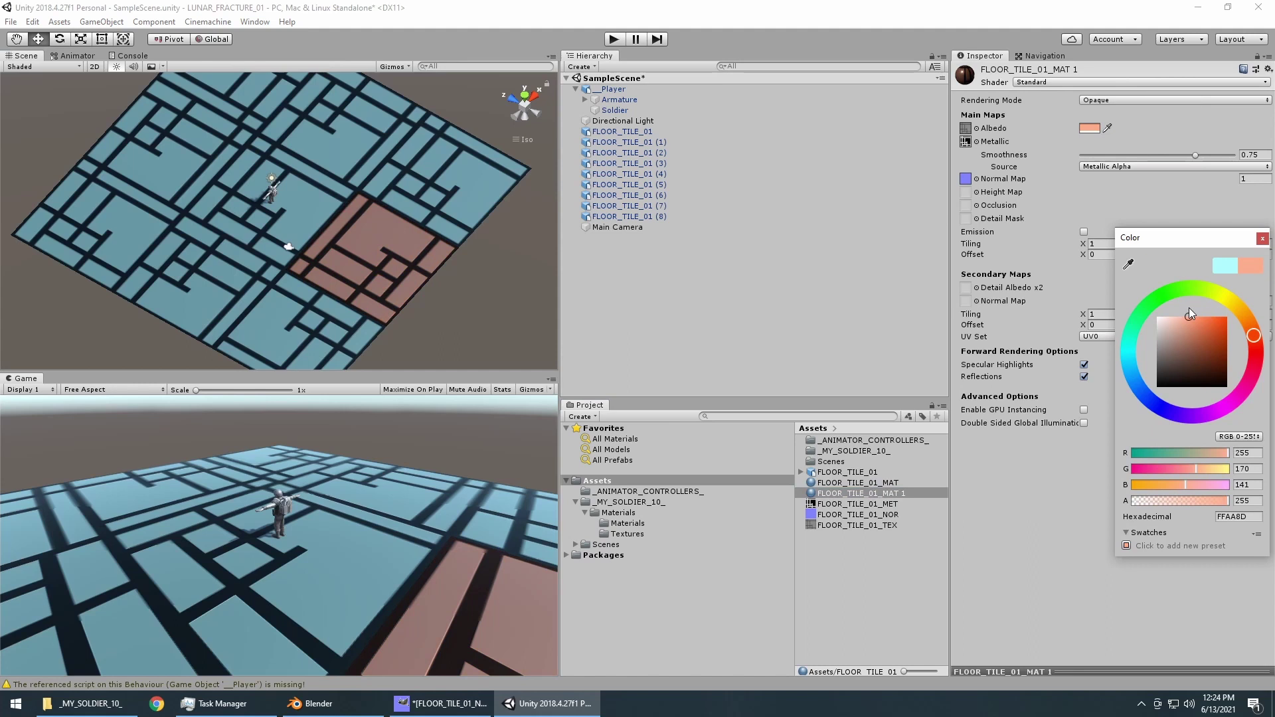
{"action": "left_click", "coordinate": [1262, 237]}
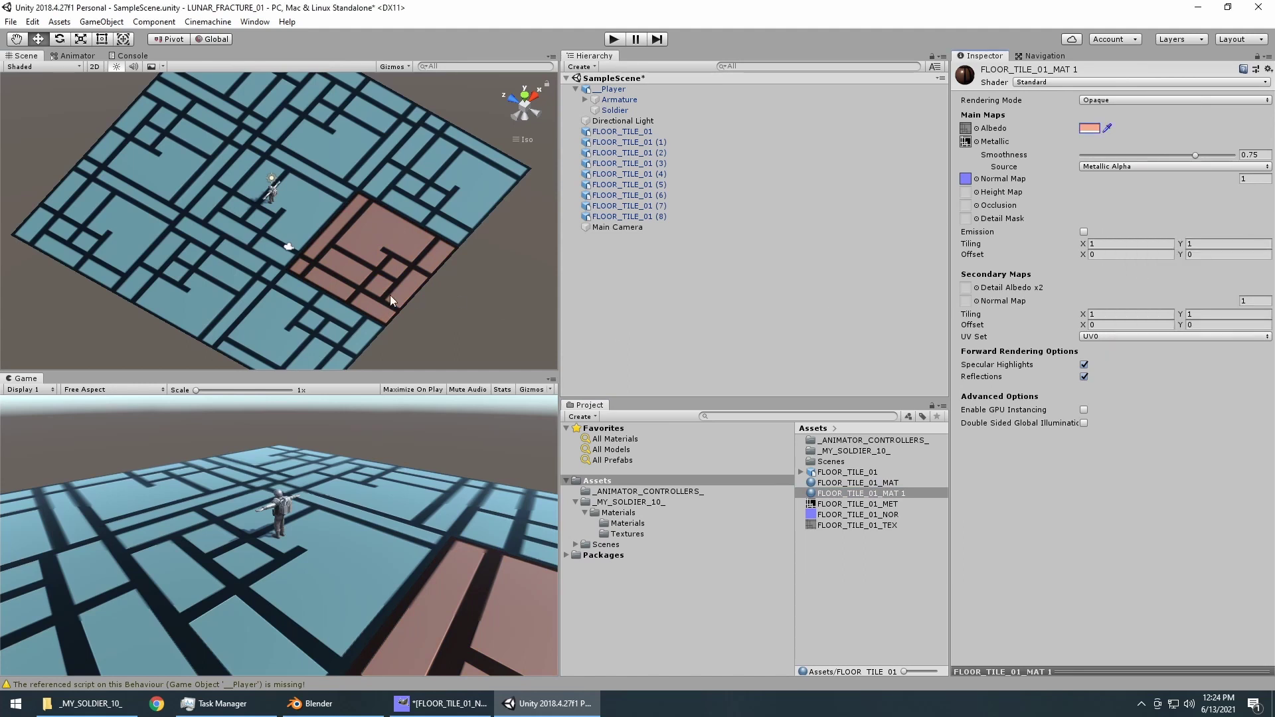
Undo the albedo tints, the copied material's assignment and the 180-degree rotation of FLOOR_TILE_01 (2).
{"action": "key", "text": "ctrl+z"}
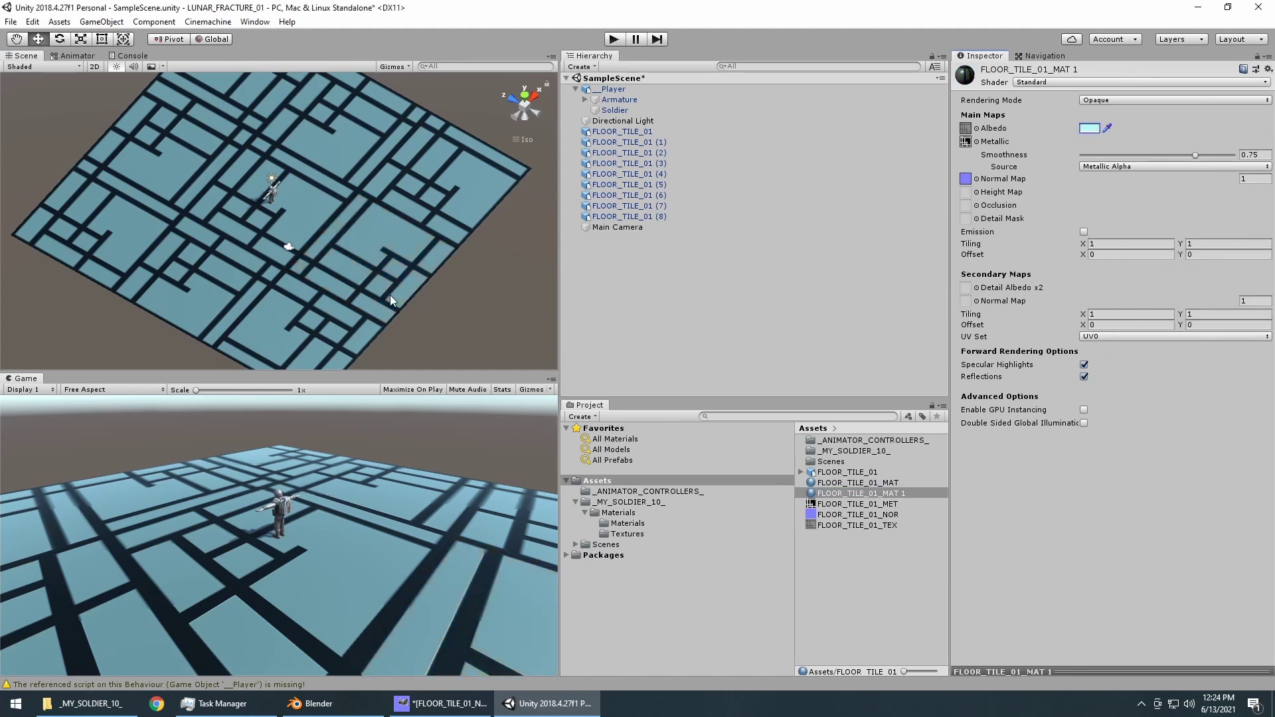
{"action": "key", "text": "ctrl+z"}
{"action": "key", "text": "ctrl+z"}
{"action": "key", "text": "ctrl+z"}
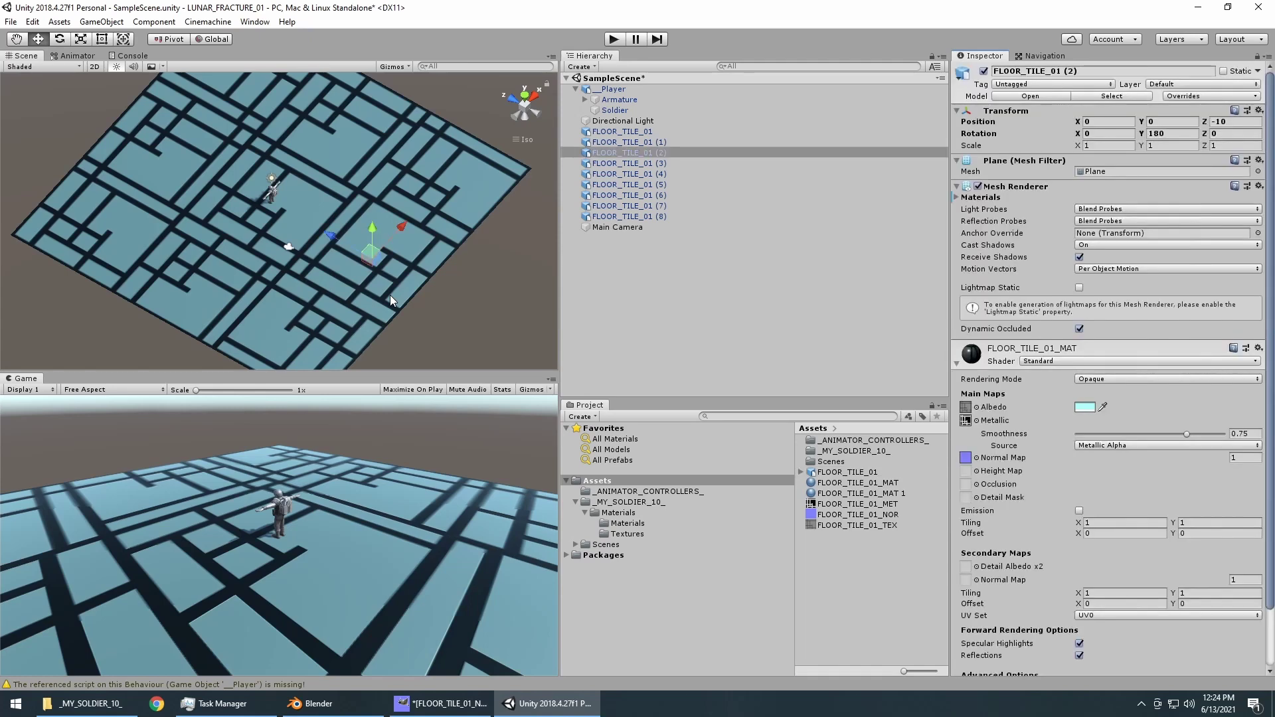
{"action": "key", "text": "ctrl+z"}
{"action": "key", "text": "ctrl+z"}
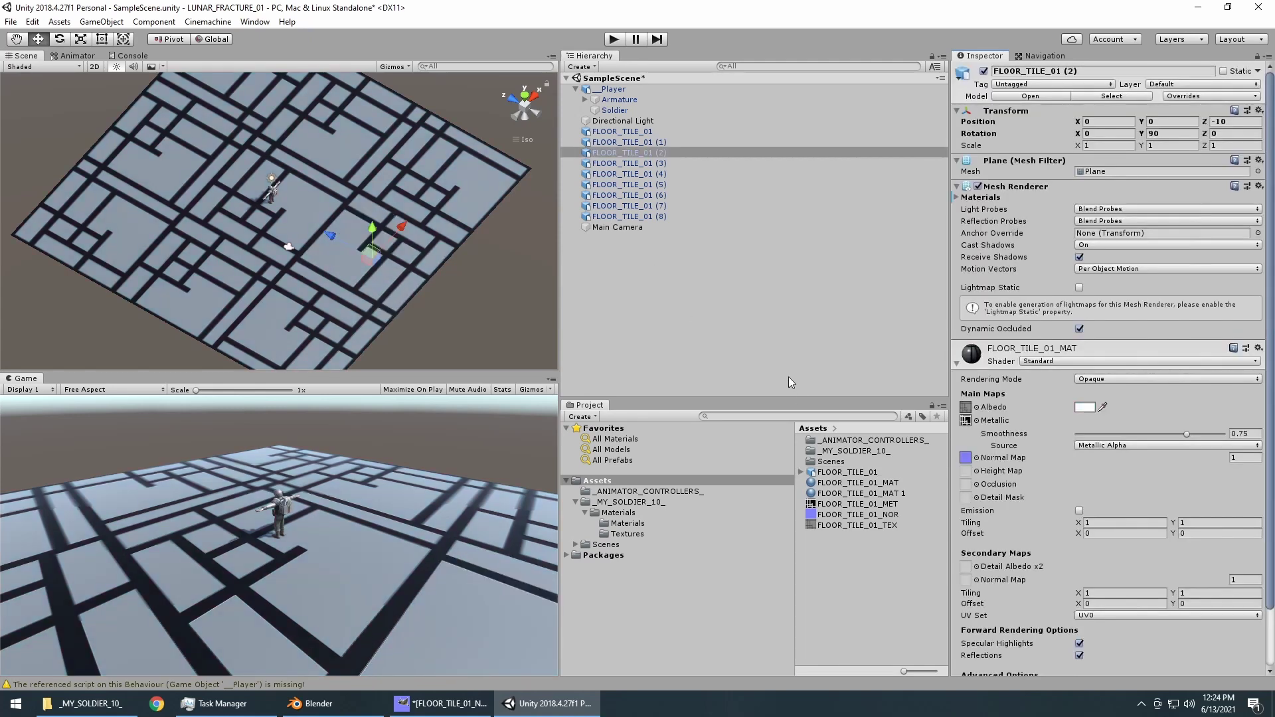
{"action": "key", "text": "ctrl+z"}
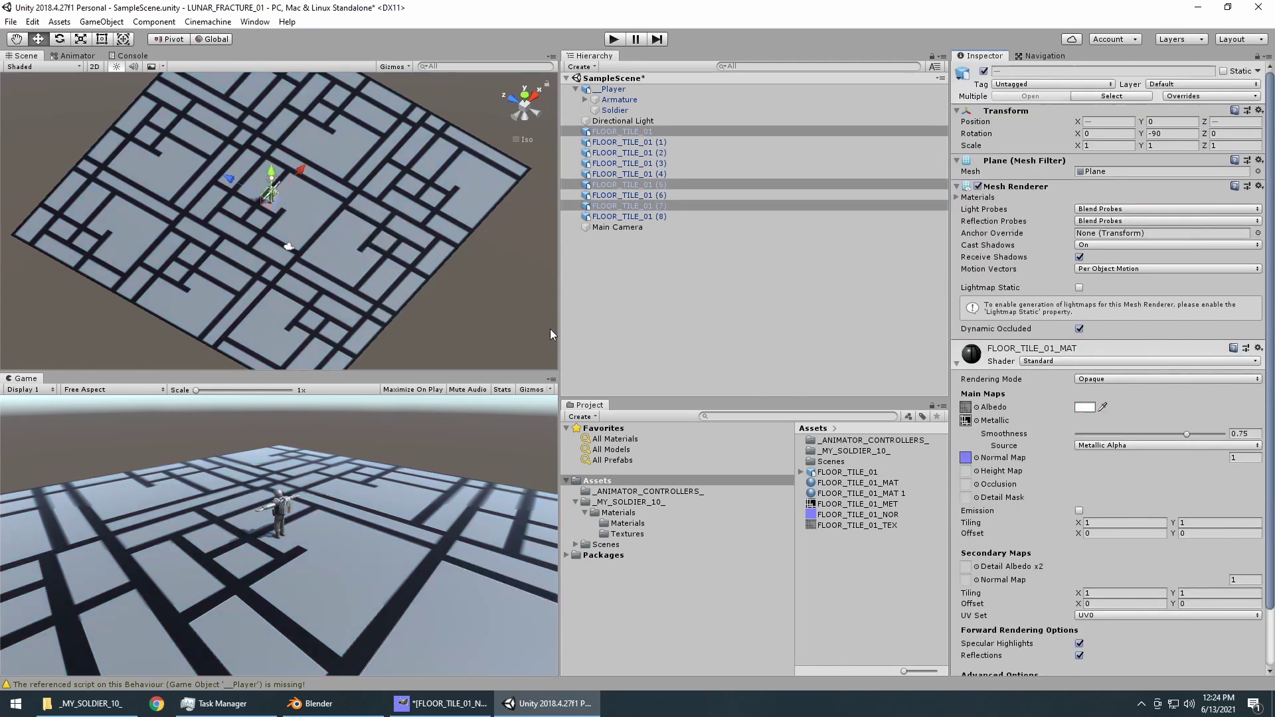
Delete the duplicated material FLOOR_TILE_01_MAT 1 from the project assets.
{"action": "left_click", "coordinate": [867, 494]}
{"action": "right_click", "coordinate": [867, 494]}
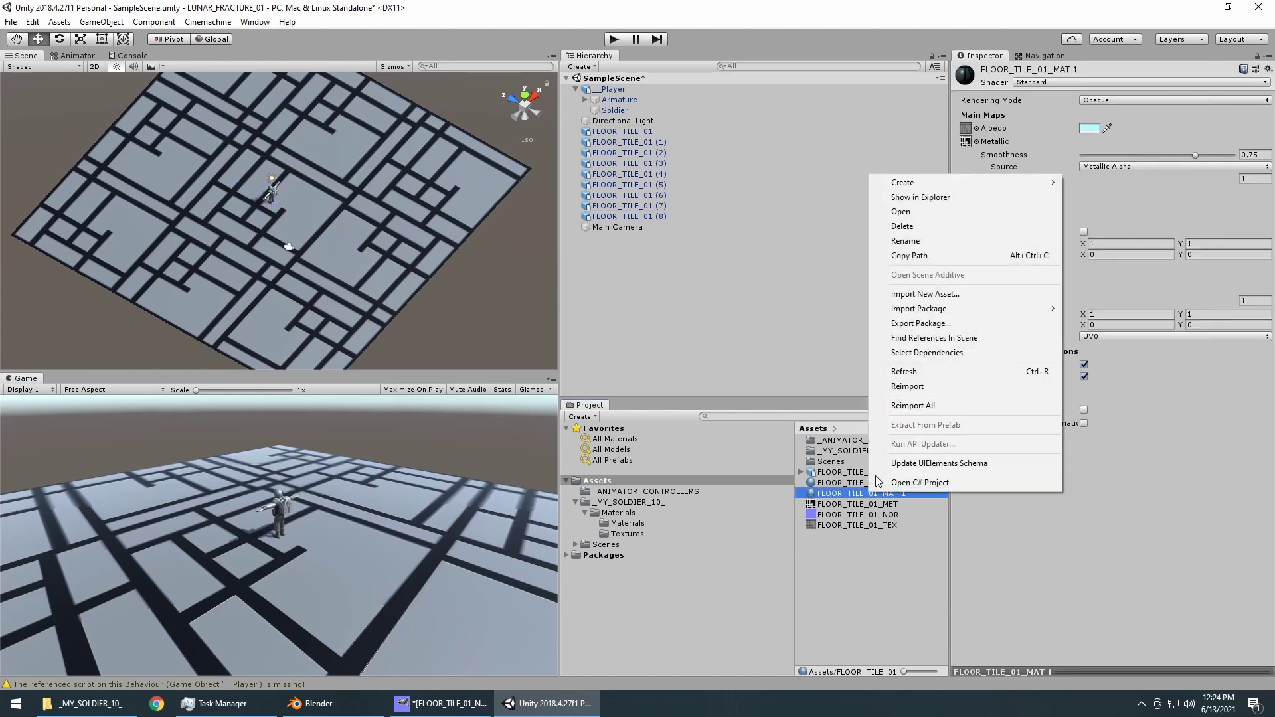
{"action": "left_click", "coordinate": [926, 227]}
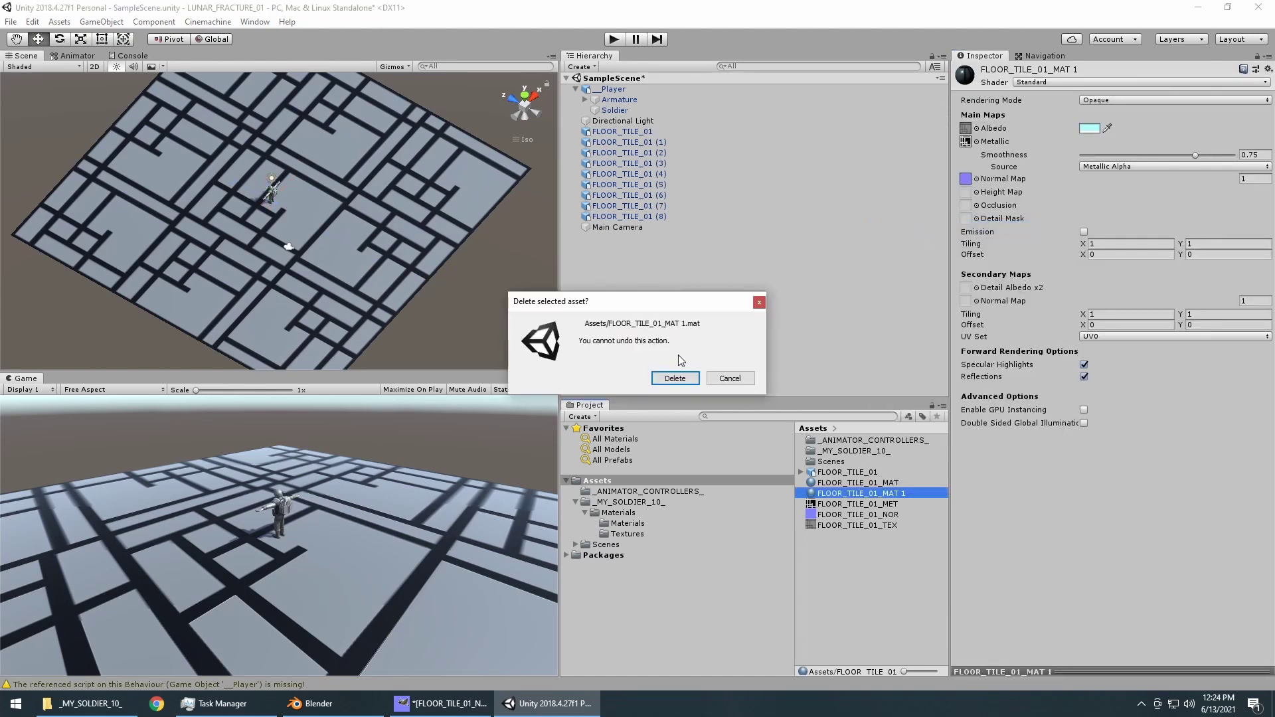
{"action": "left_click", "coordinate": [675, 378]}
Tint the albedo of FLOOR_TILE_01_MAT light turquoise, about hex 88FFEC.
{"action": "left_click", "coordinate": [867, 485]}
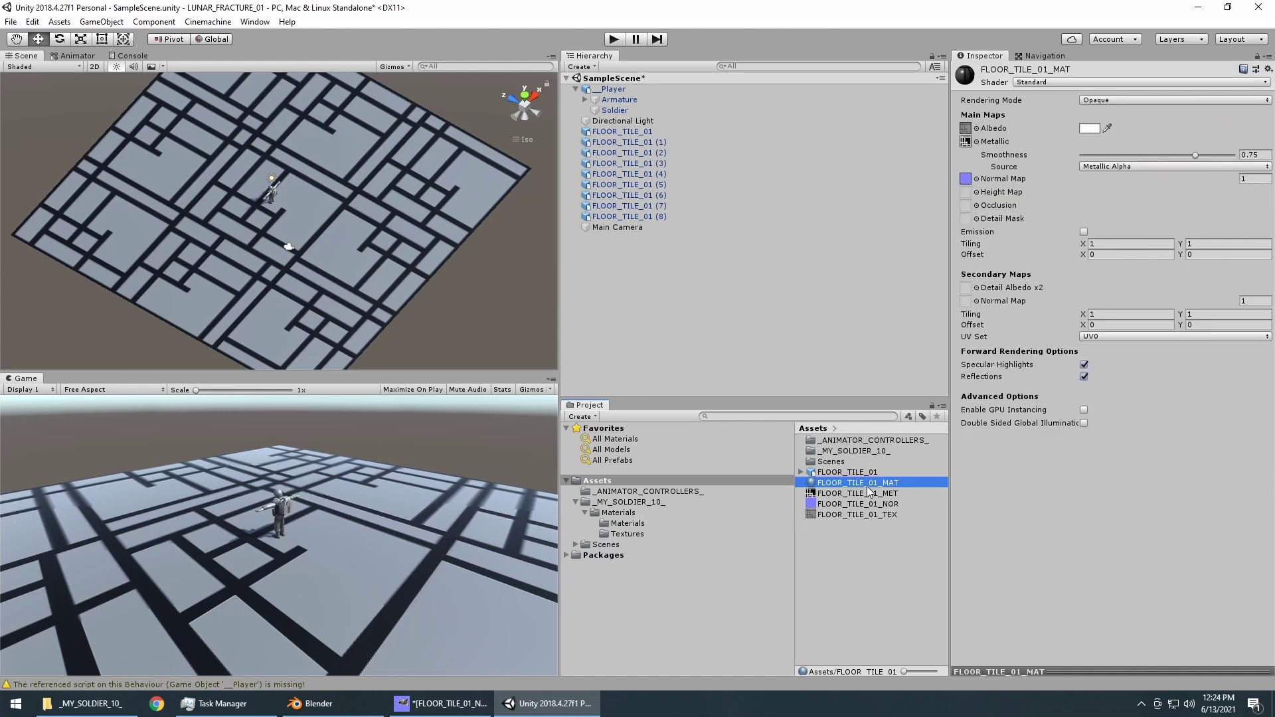
{"action": "left_click", "coordinate": [1092, 129]}
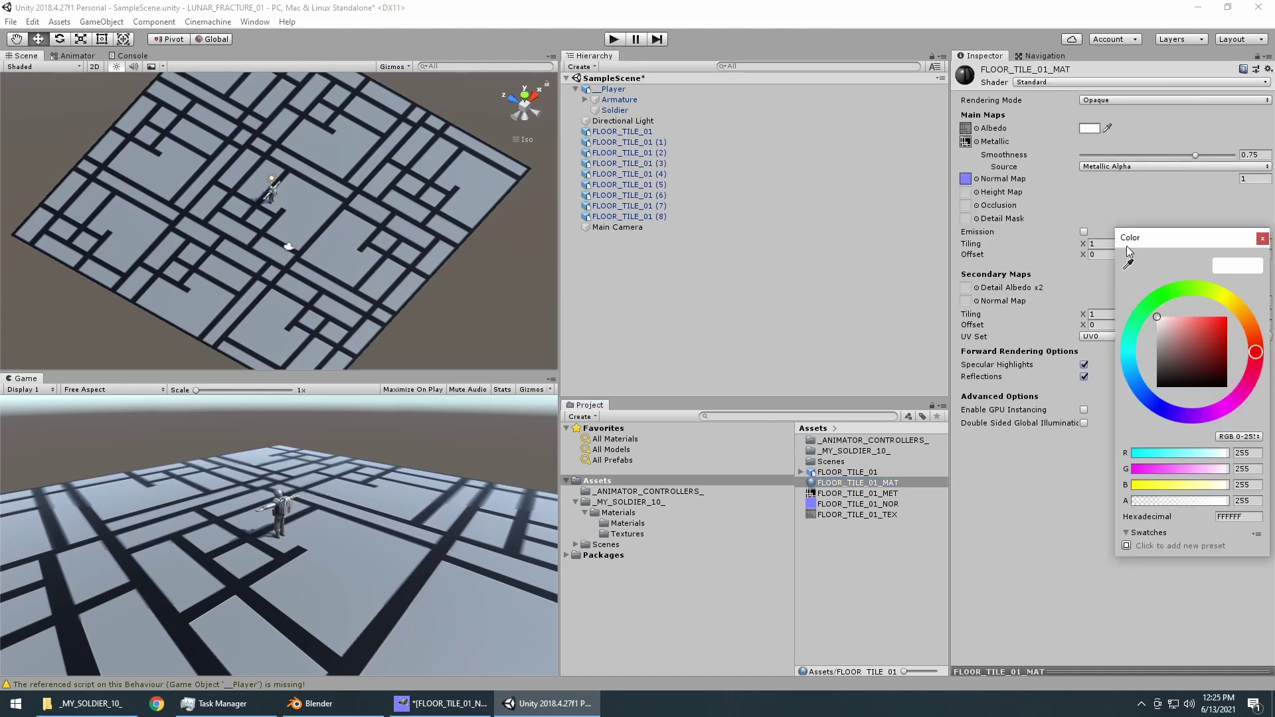
{"action": "left_click", "coordinate": [1129, 341]}
{"action": "left_click", "coordinate": [1193, 318]}
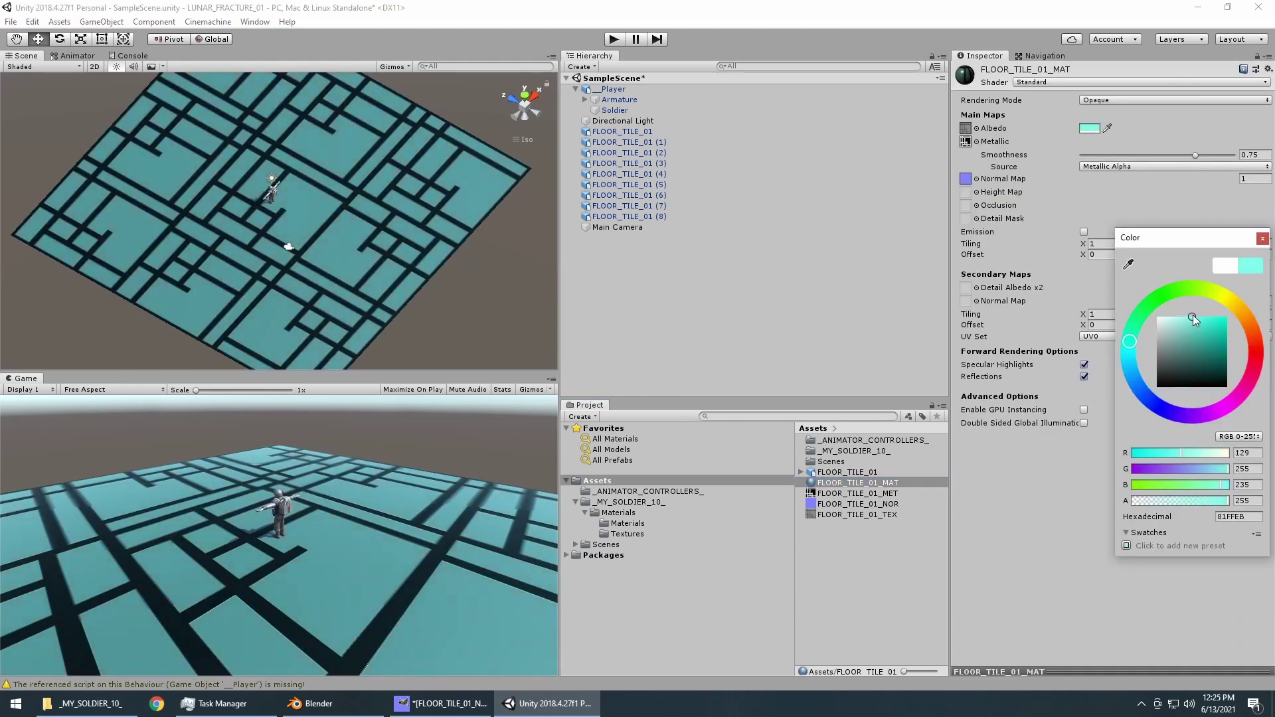
{"action": "left_click_drag", "start_coordinate": [1193, 315], "coordinate": [1189, 312]}
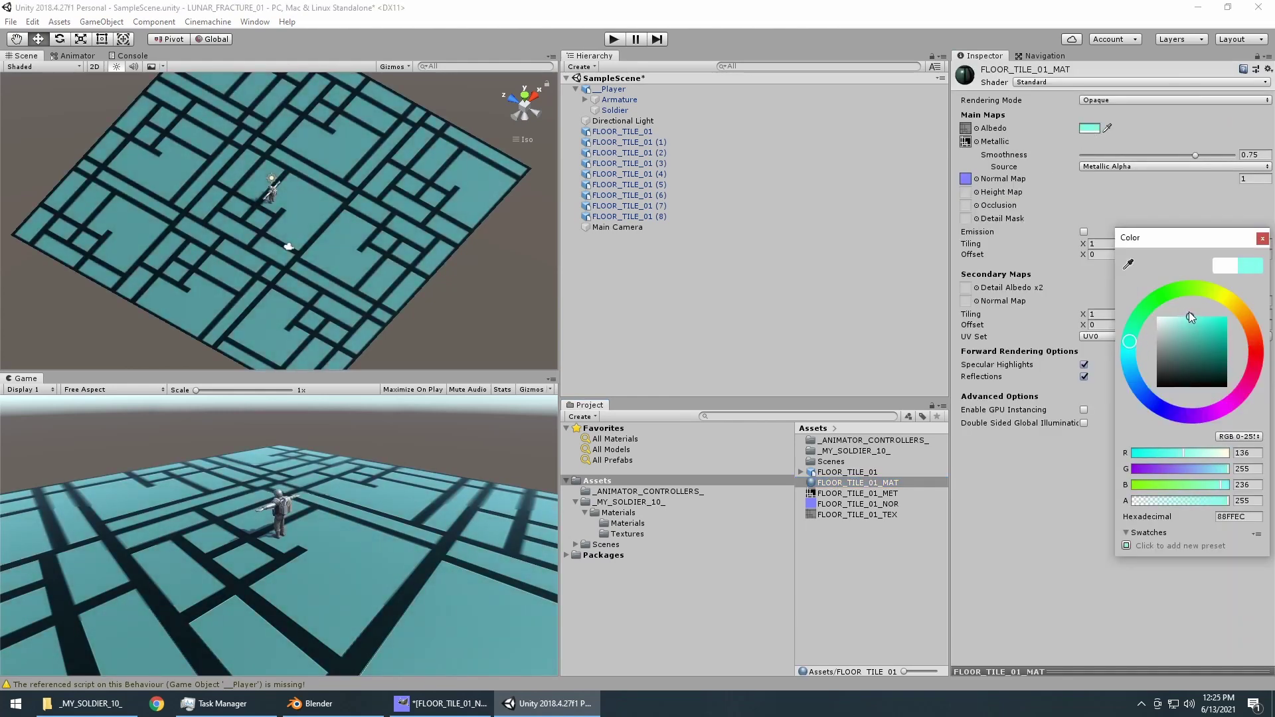
{"action": "left_click", "coordinate": [1263, 238]}
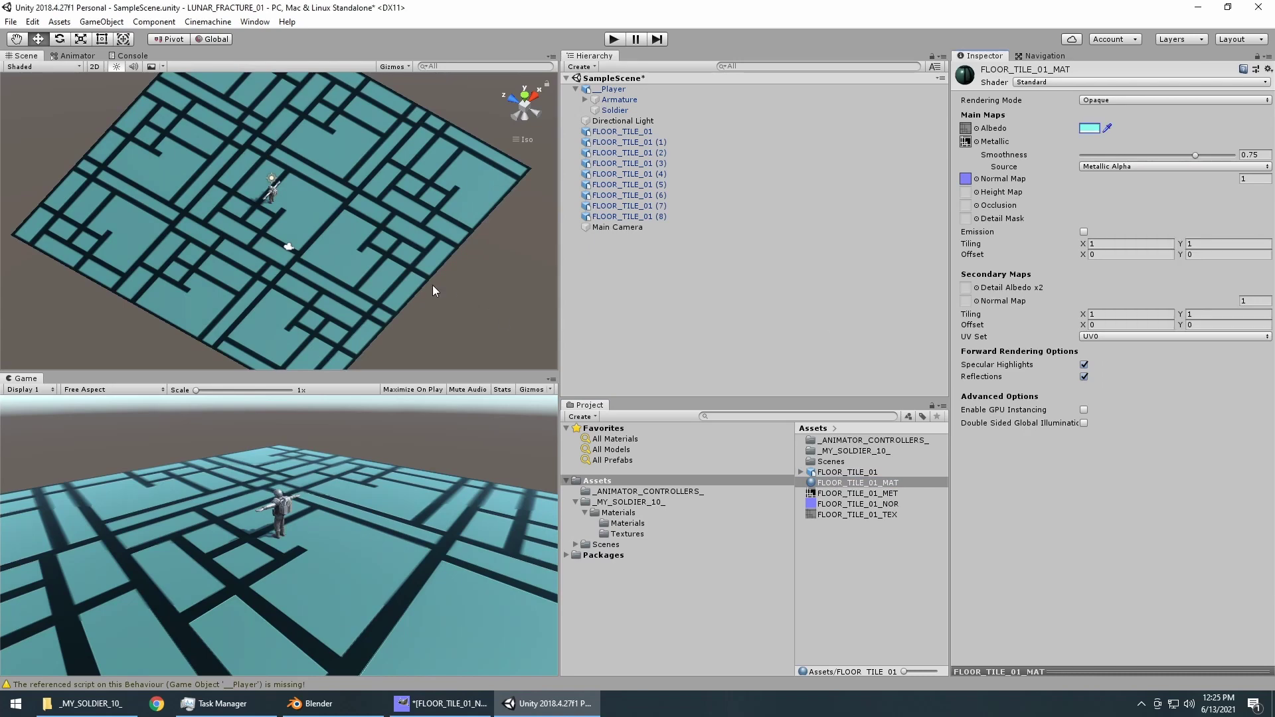
Add a point light and move it just above the floor to about X -10.45, Y 1.25.
{"action": "left_click_drag", "start_coordinate": [342, 297], "coordinate": [662, 308]}
{"action": "left_click_drag", "start_coordinate": [661, 308], "coordinate": [864, 237], "text": "alt"}
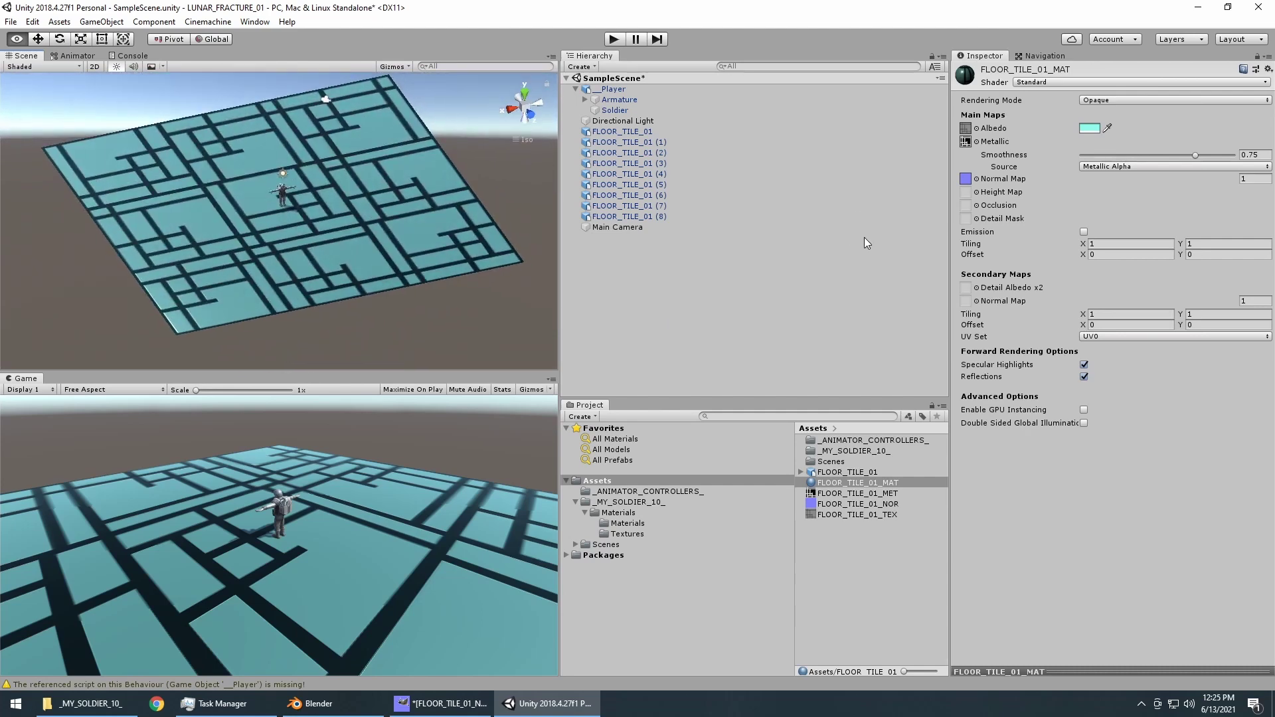
{"action": "left_click", "coordinate": [117, 22]}
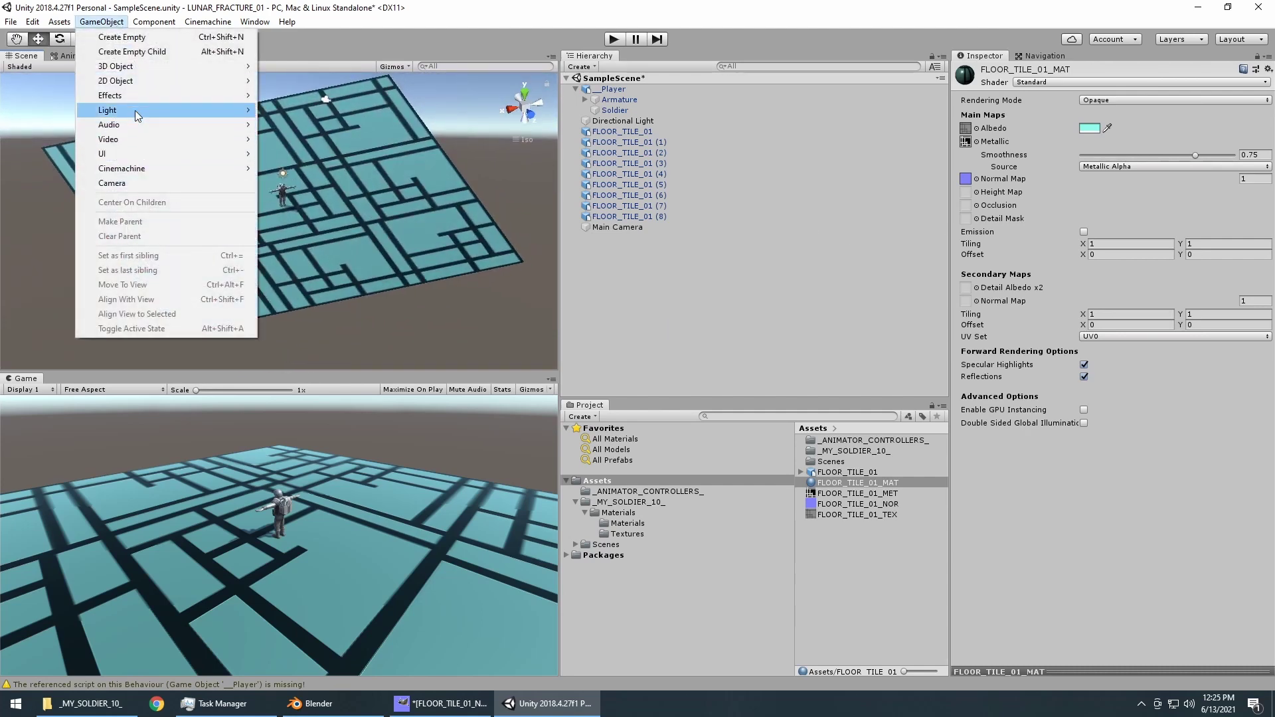
{"action": "mouse_move", "coordinate": [134, 110]}
{"action": "left_click", "coordinate": [314, 124]}
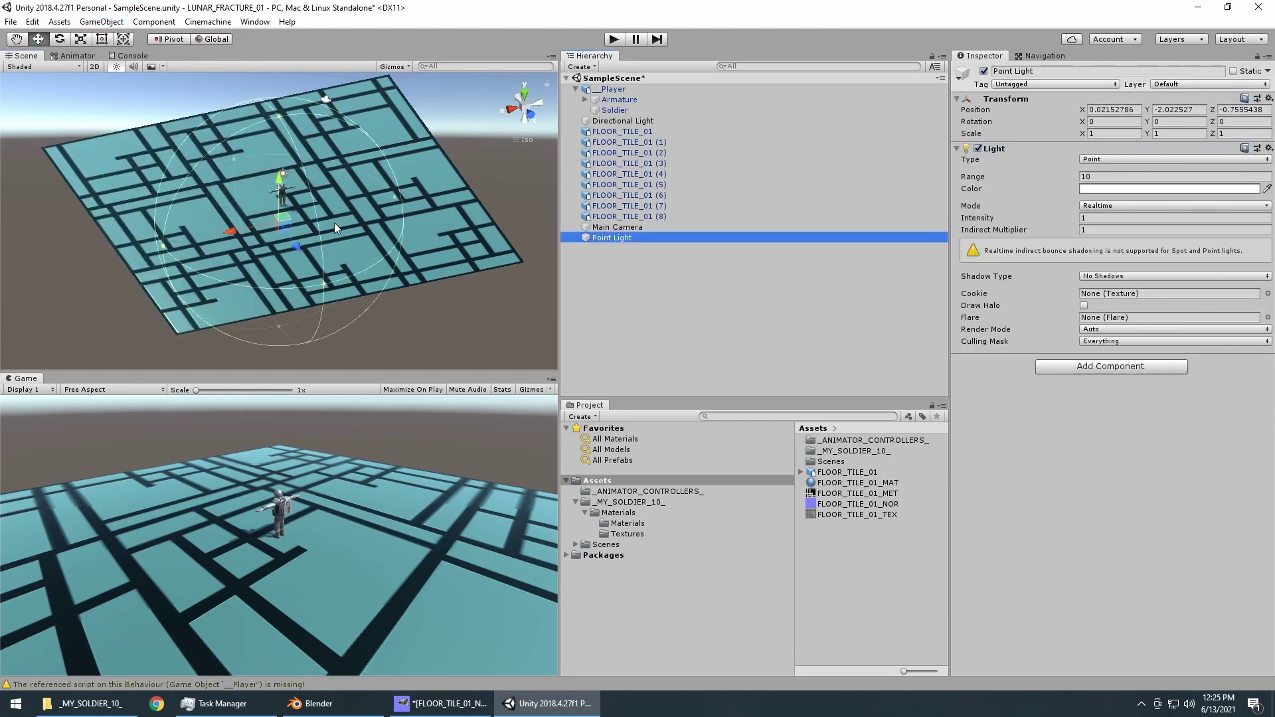
{"action": "mouse_move", "coordinate": [279, 179]}
{"action": "left_mouse_down"}
{"action": "mouse_move", "coordinate": [280, 162]}
{"action": "mouse_move", "coordinate": [273, 176]}
{"action": "left_mouse_up"}
{"action": "left_click_drag", "start_coordinate": [227, 216], "coordinate": [413, 193]}
{"action": "left_click_drag", "start_coordinate": [321, 185], "coordinate": [401, 154]}
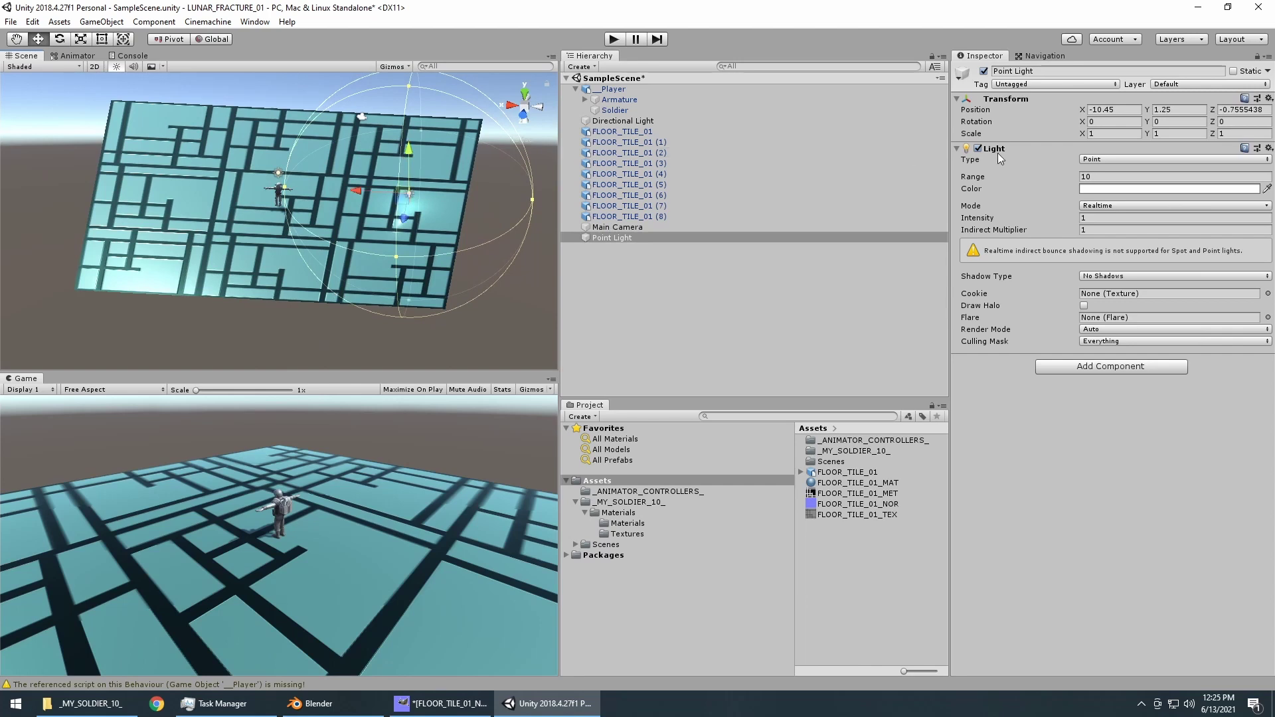
Set the point light's range to 100 and its intensity to 5.
{"action": "left_click", "coordinate": [1103, 176]}
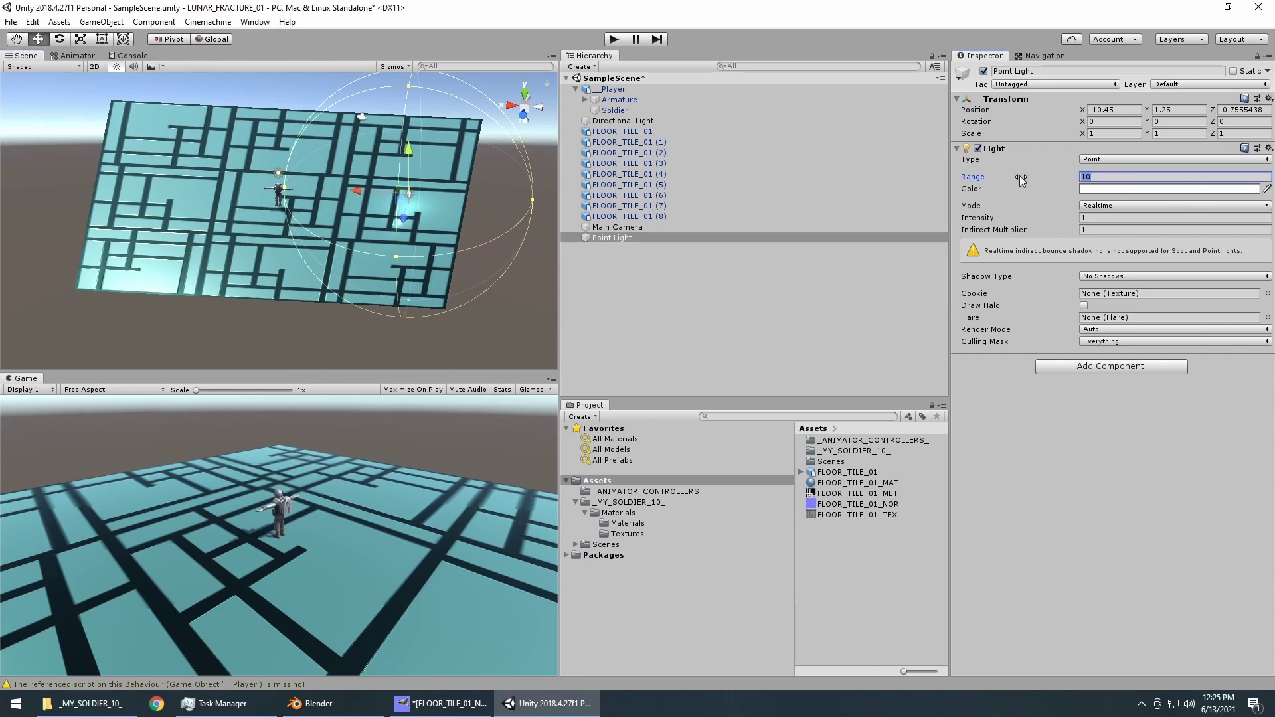
{"action": "type", "text": "1400"}
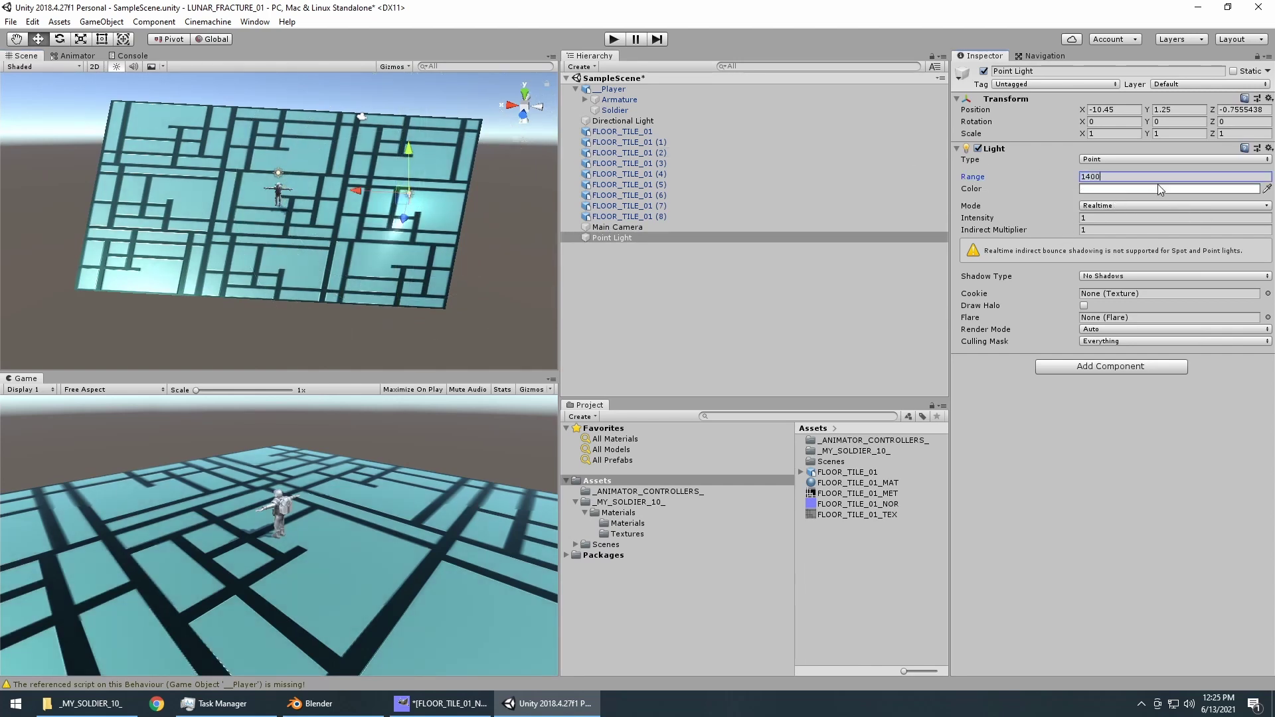
{"action": "key", "text": "BackSpace"}
{"action": "key", "text": "BackSpace"}
{"action": "key", "text": "BackSpace"}
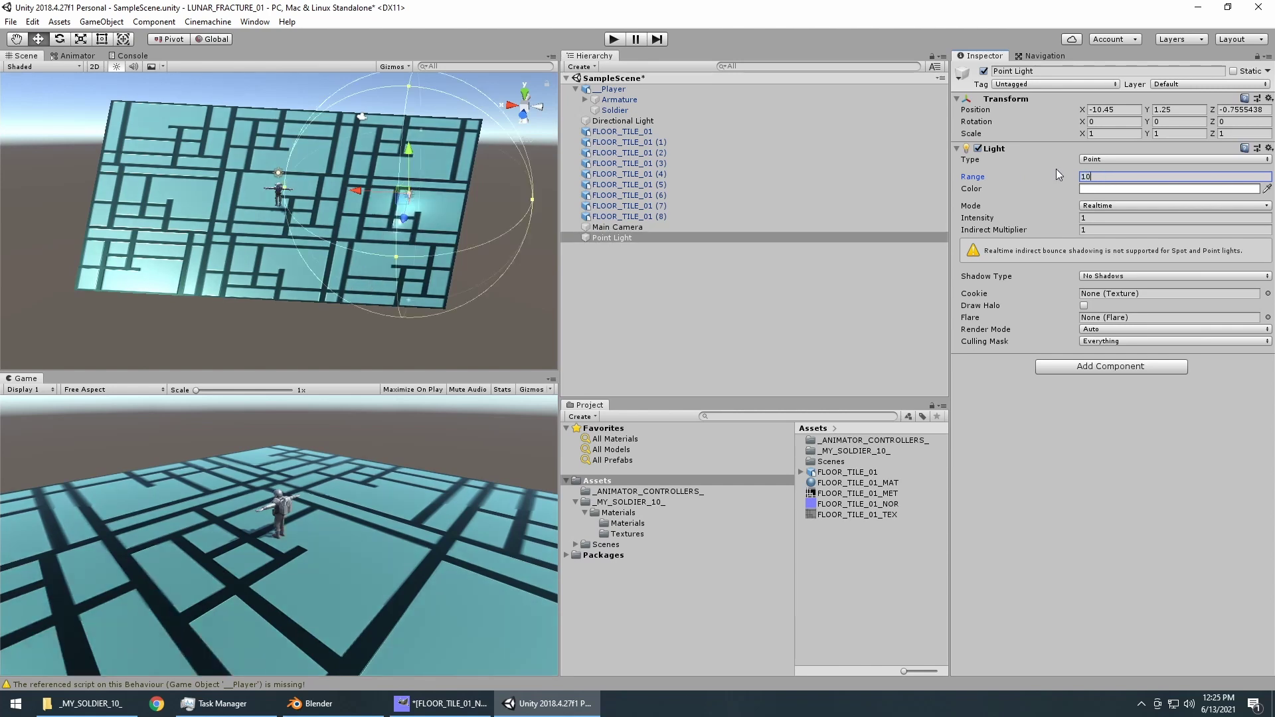
{"action": "type", "text": "00"}
{"action": "key", "text": "Tab"}
{"action": "type", "text": "5"}
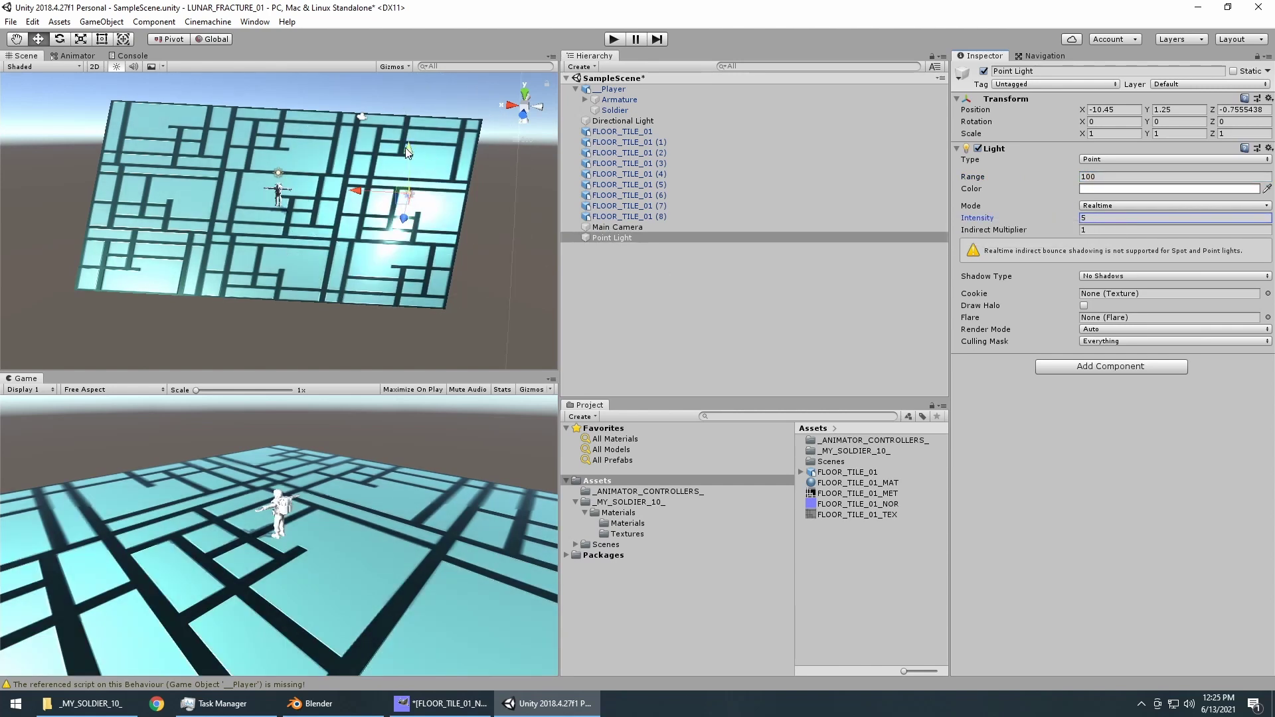
Try the point light at about X -5.75, Y 0.57, and delete it from the scene.
{"action": "mouse_move", "coordinate": [405, 148]}
{"action": "left_mouse_down"}
{"action": "mouse_move", "coordinate": [413, 129]}
{"action": "mouse_move", "coordinate": [395, 166]}
{"action": "mouse_move", "coordinate": [397, 151]}
{"action": "left_mouse_up"}
{"action": "left_click_drag", "start_coordinate": [357, 197], "coordinate": [298, 226]}
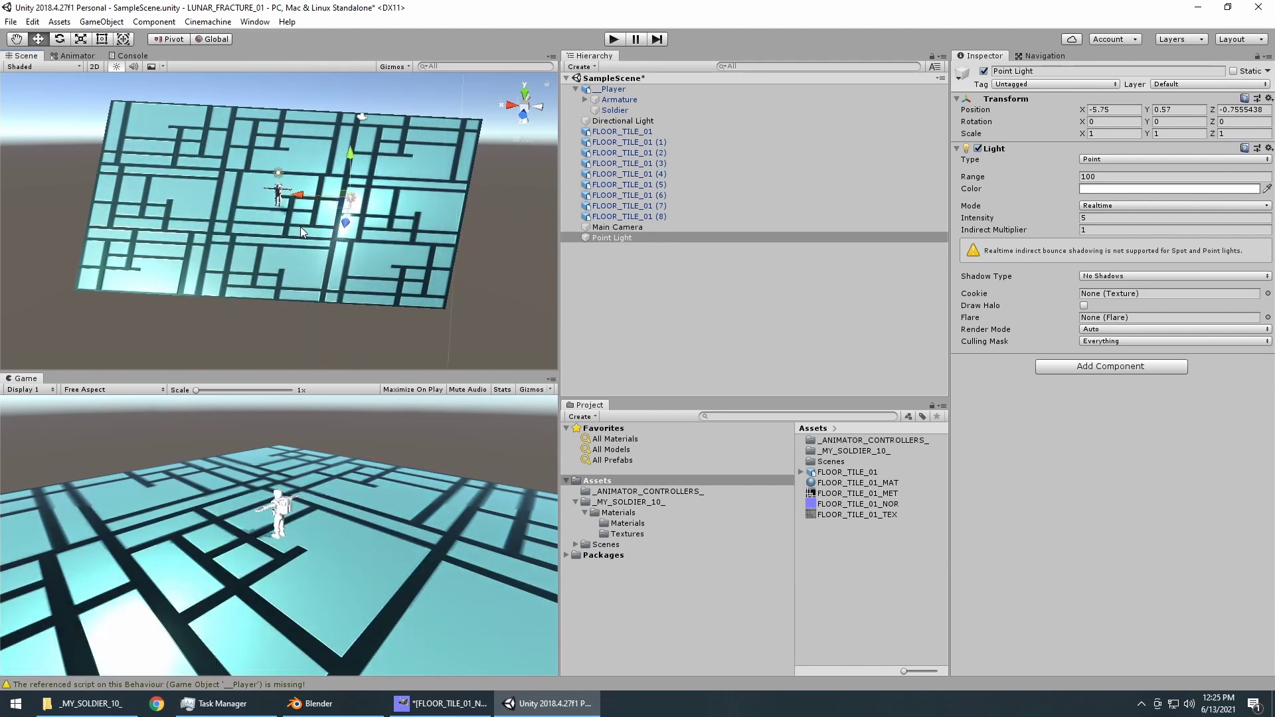
{"action": "right_click", "coordinate": [619, 237]}
{"action": "left_click", "coordinate": [667, 311]}
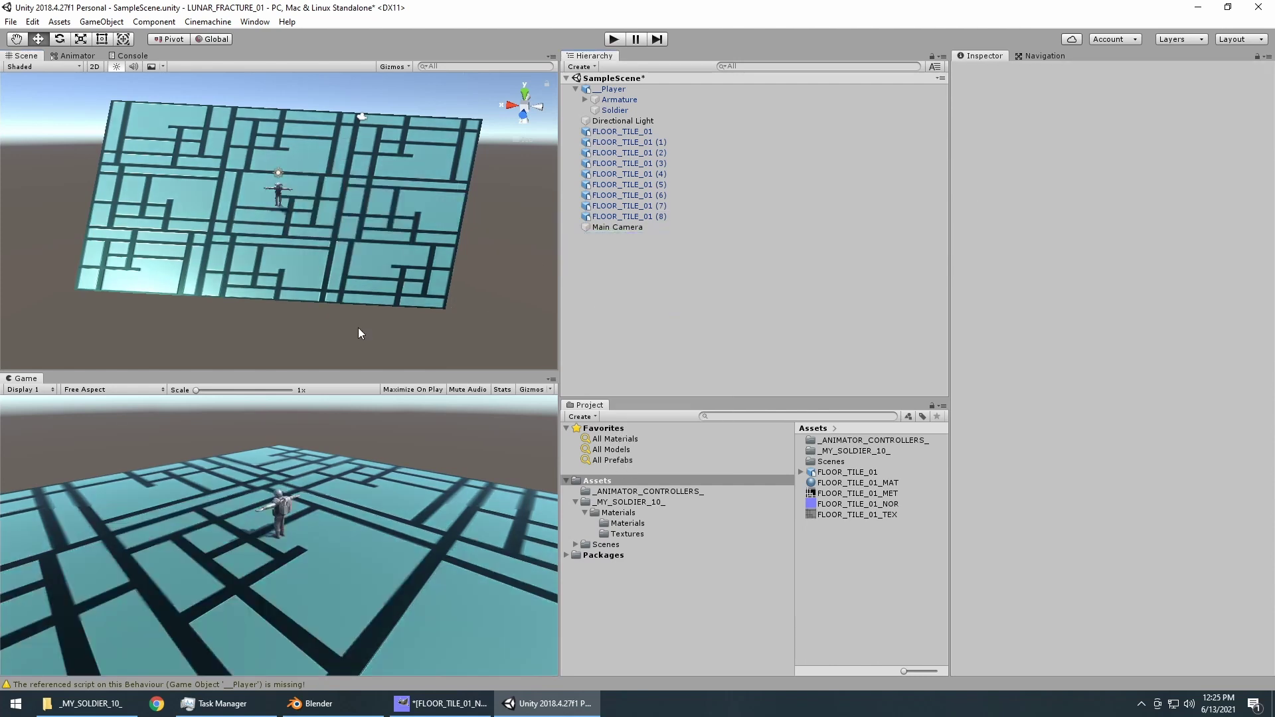